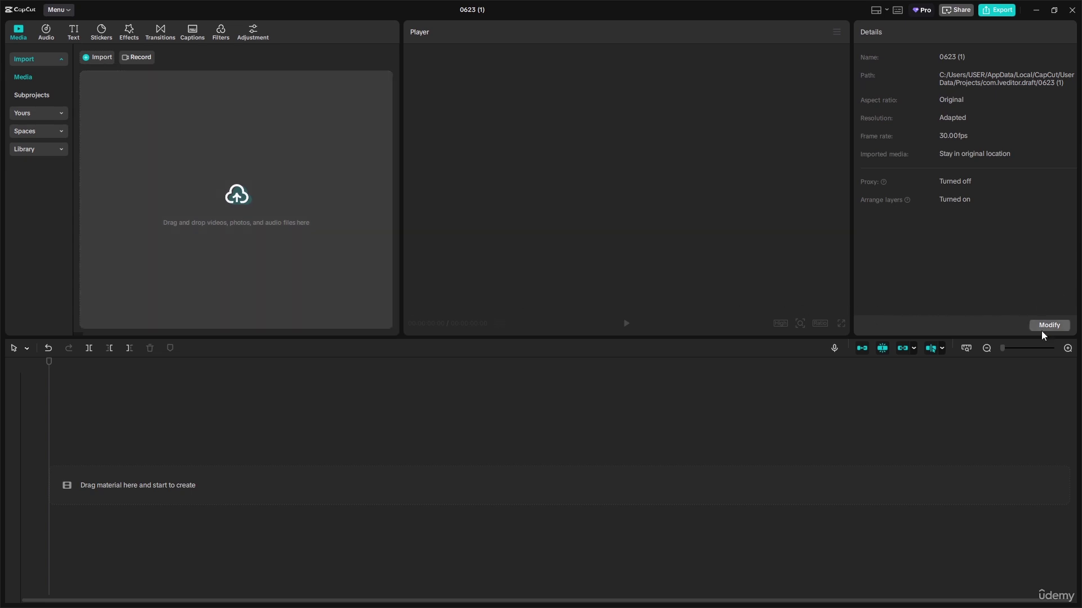
- Set the project's aspect ratio to 9:16 and save the project settings
click(1048, 325)
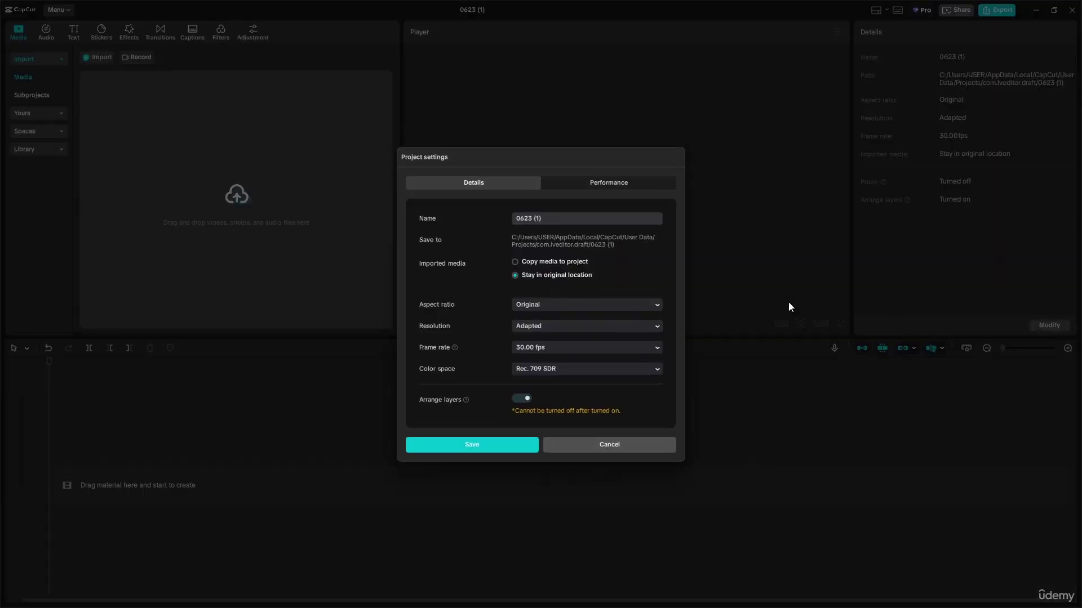
click(615, 309)
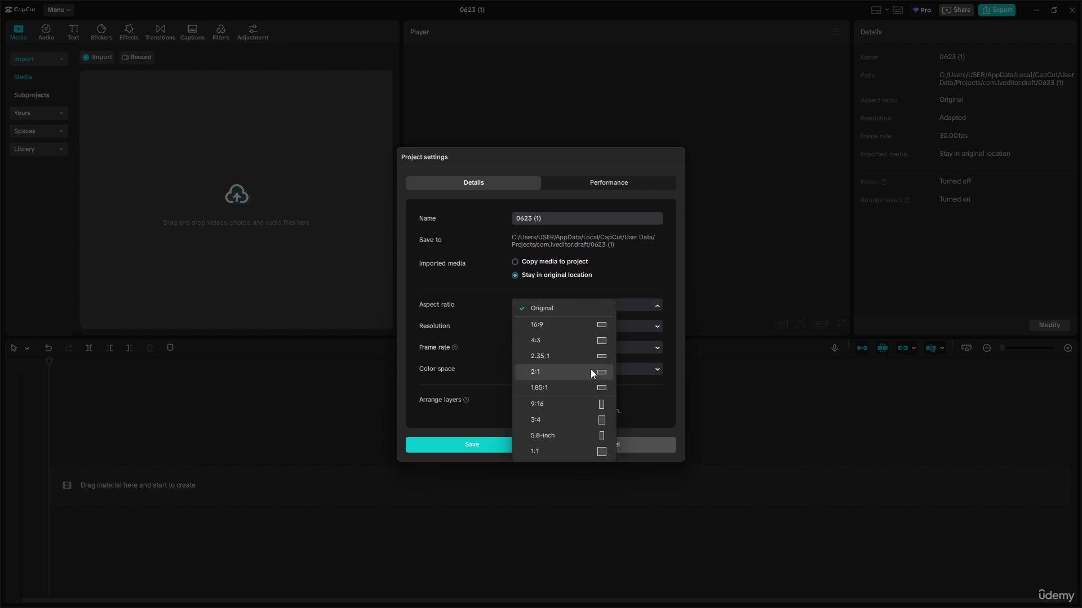
click(582, 409)
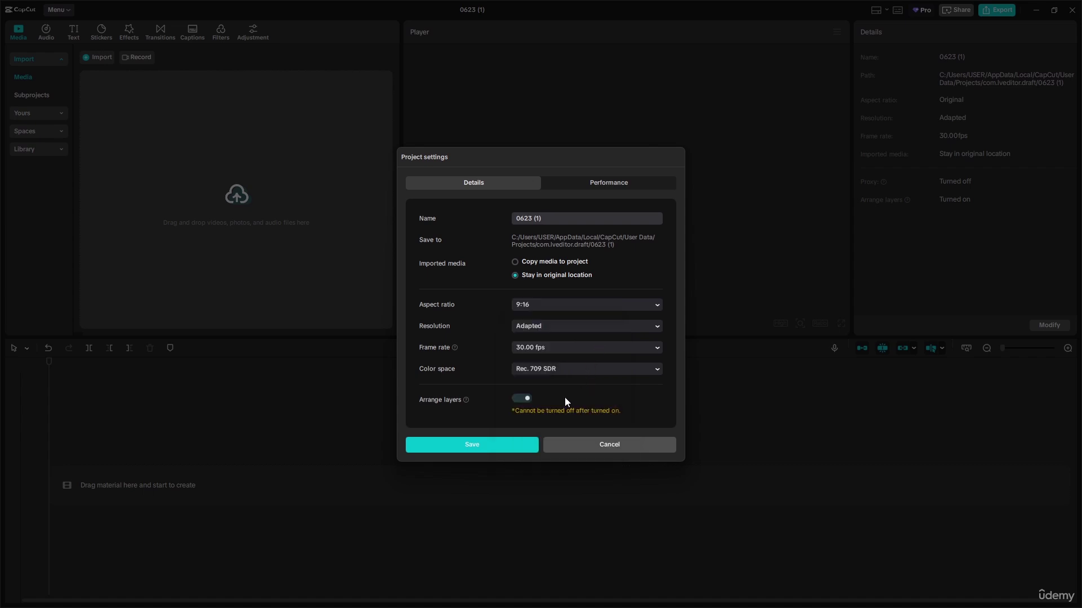
click(481, 448)
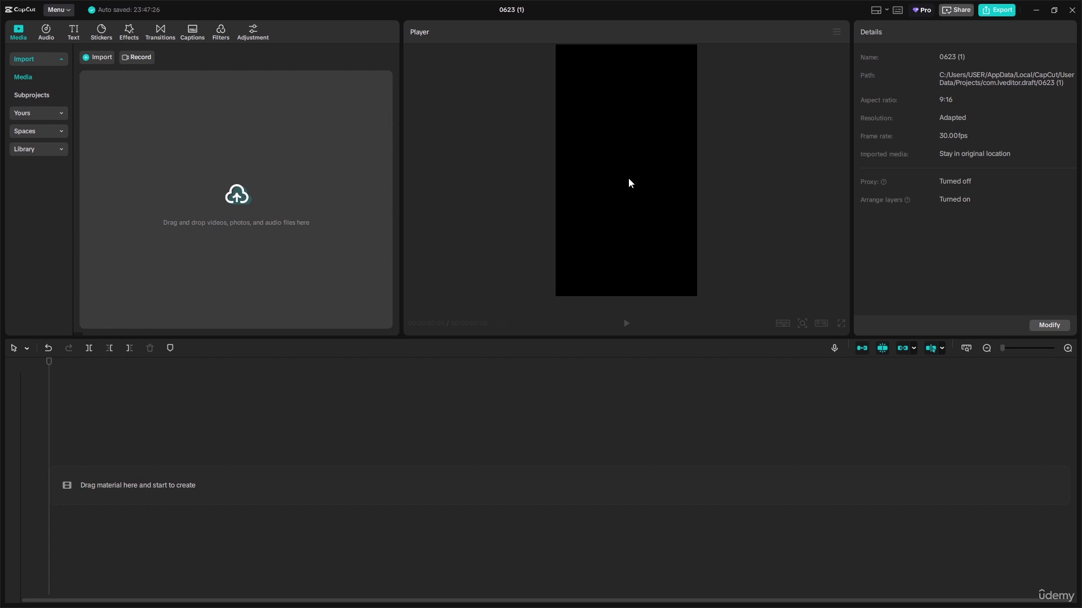
- Rename the project as GlowUp SkinCare in the project settings and save the change
click(1049, 326)
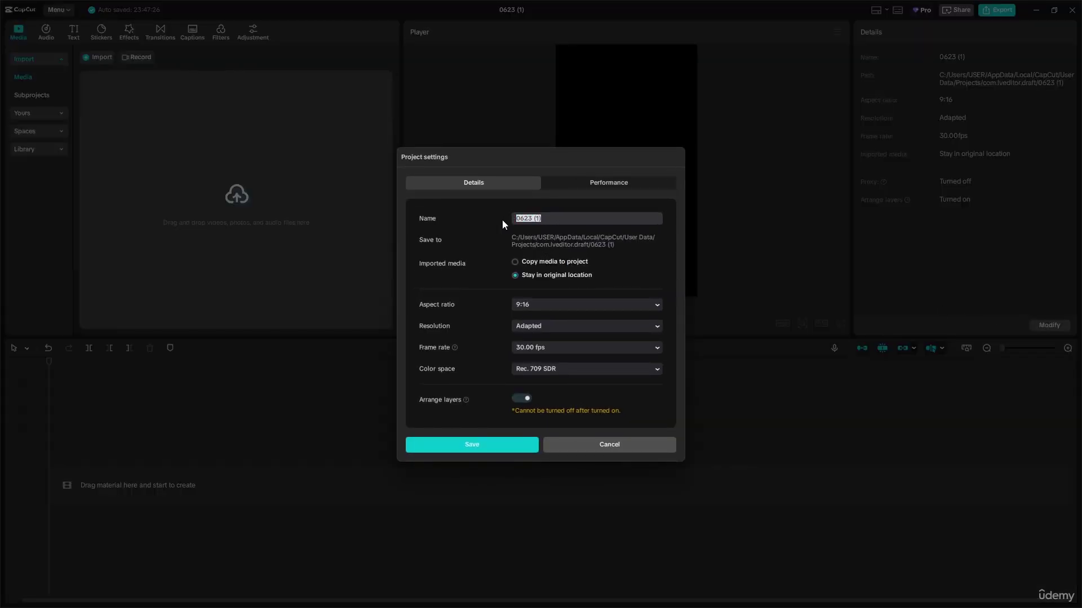
key(BackSpace)
text(Glwo)
key(BackSpace)
key(BackSpace)
text(ow)
click(511, 446)
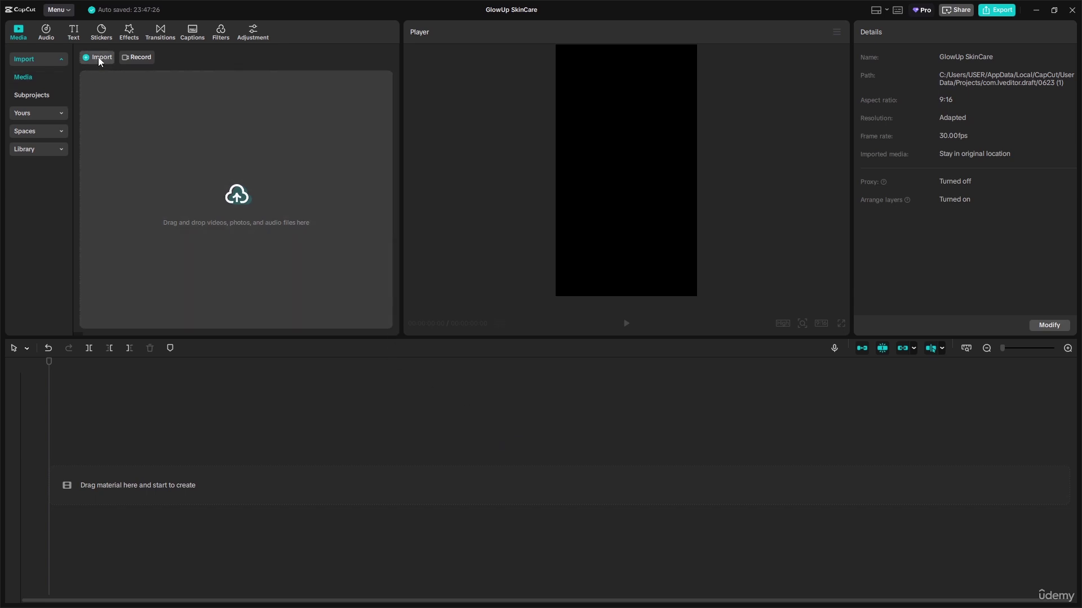
- Import all five videos from the BRAD folder on the Desktop, including the three Brown Modern Elegant Beauty Mobile Video Promo clips
click(98, 57)
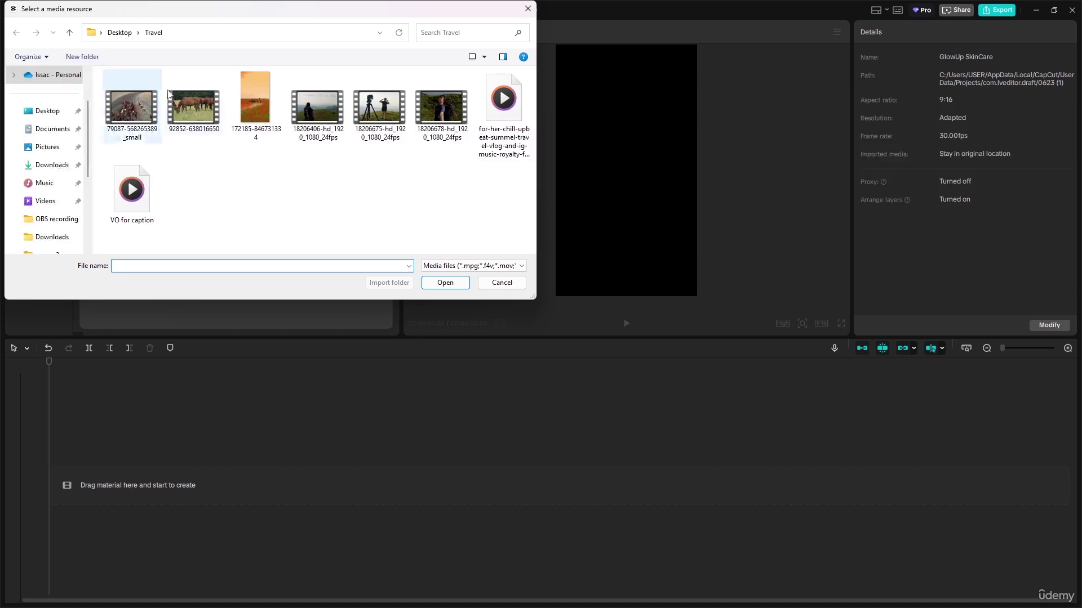
click(48, 111)
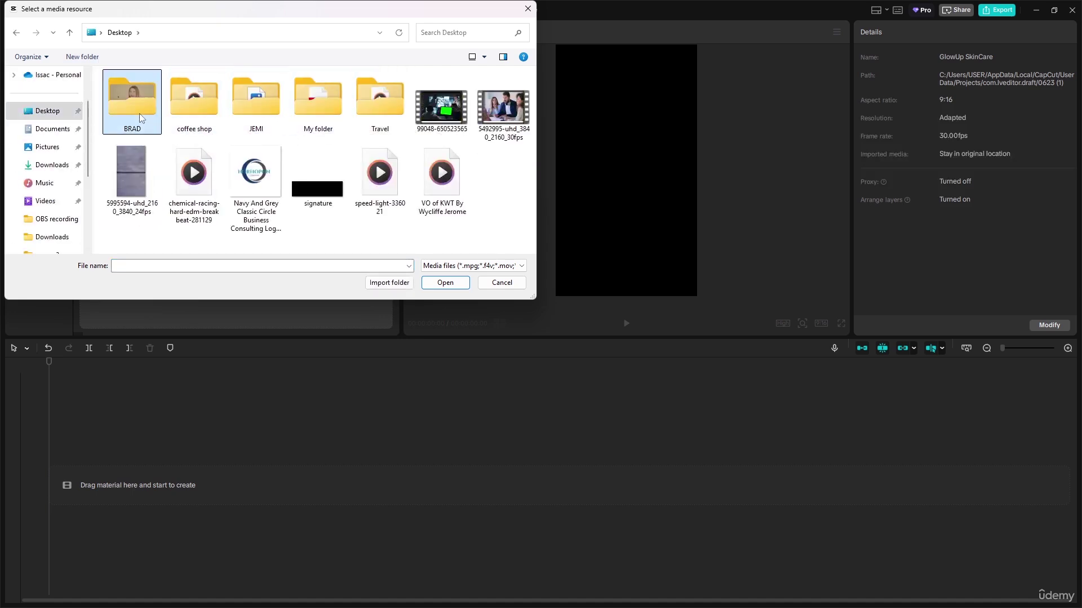
double_click(139, 113)
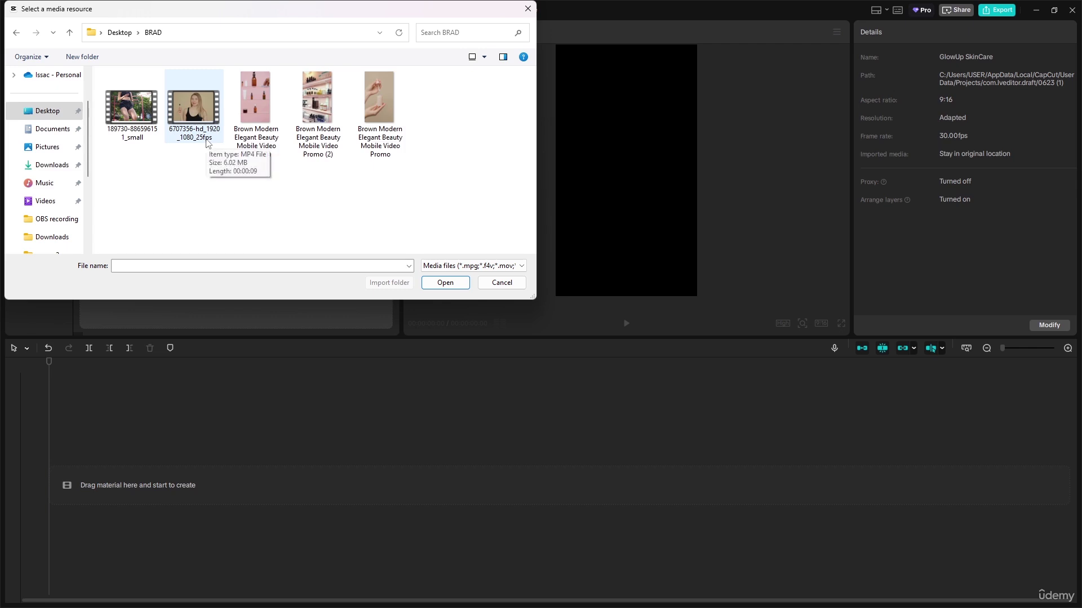
click(258, 123)
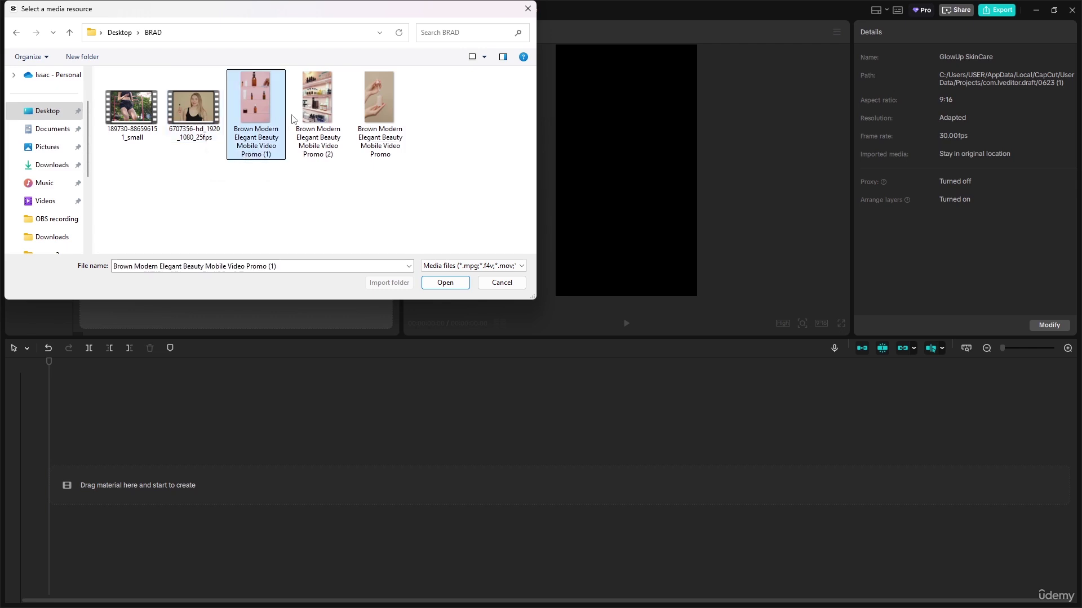
ctrl+click(313, 117)
ctrl+click(379, 107)
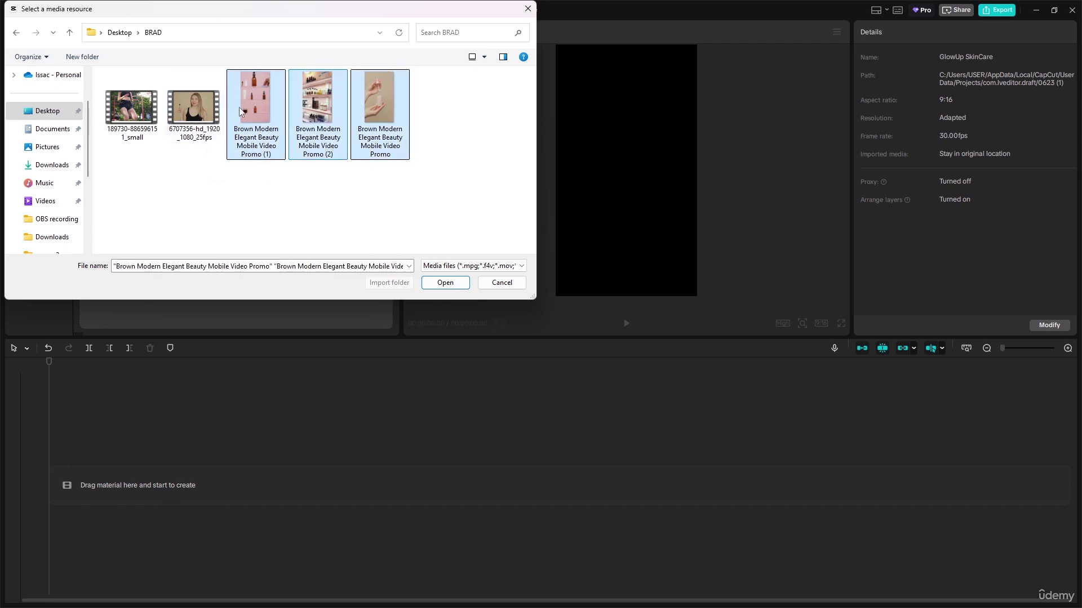
ctrl+click(179, 116)
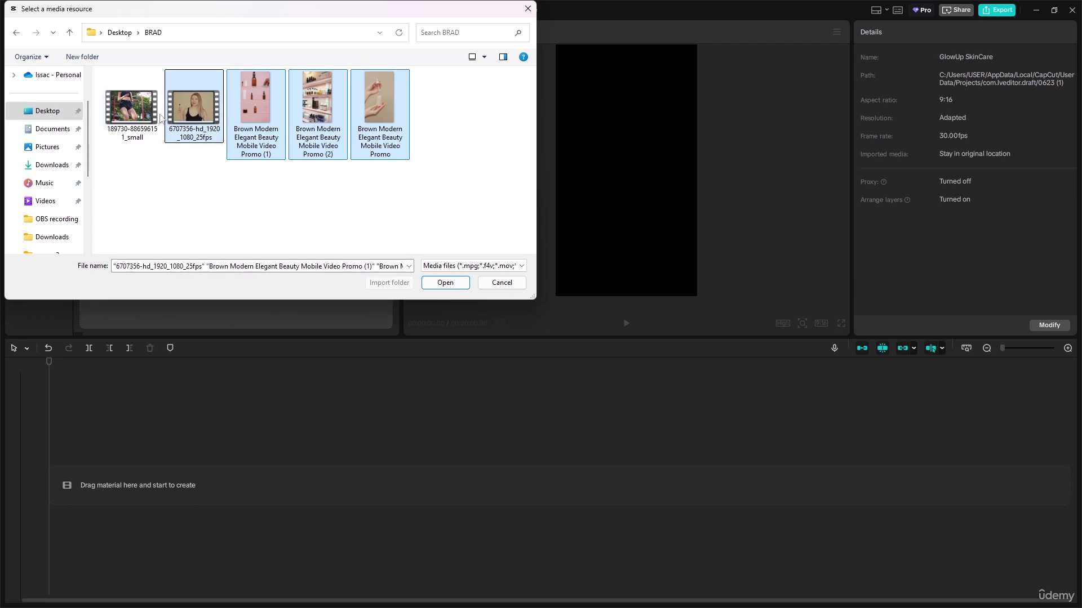
ctrl+click(144, 116)
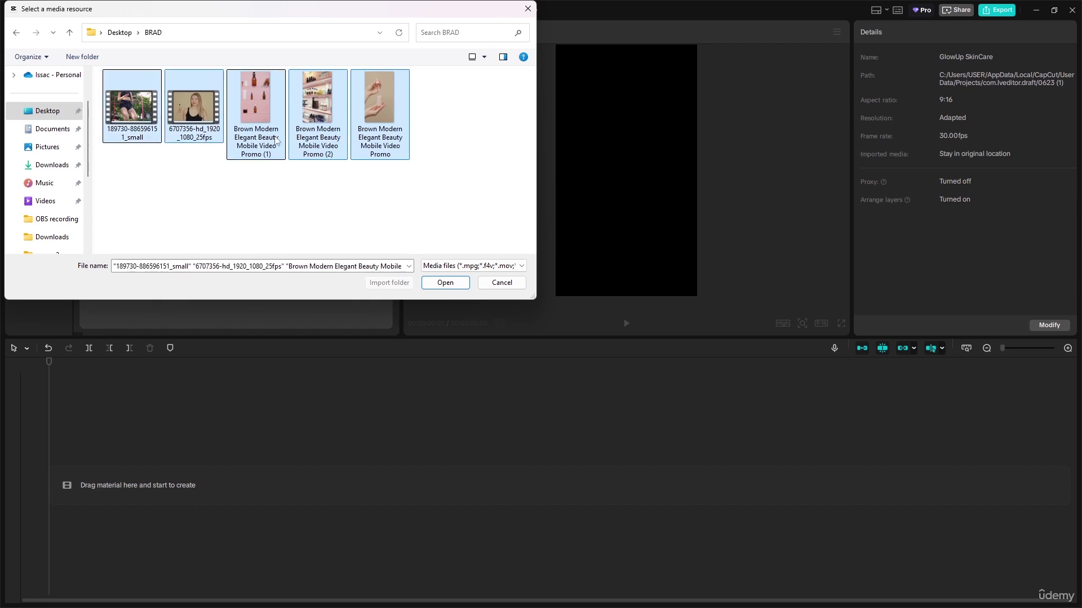
click(445, 282)
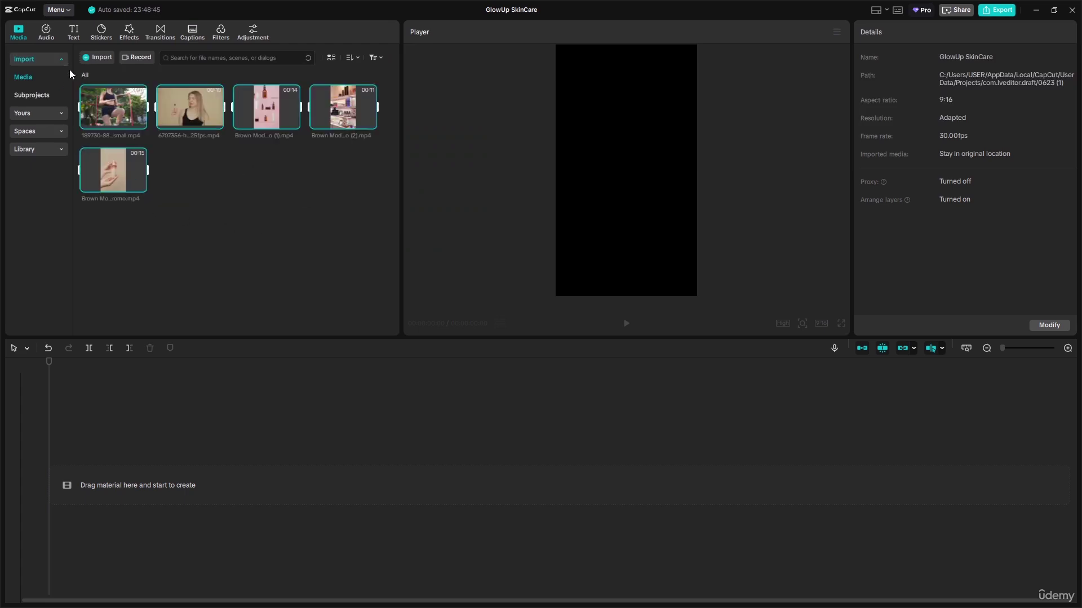
- Import the video "Green and White Animated Floral Skincare Product Mobile Video (1)" from the Downloads folder on drive D
click(102, 57)
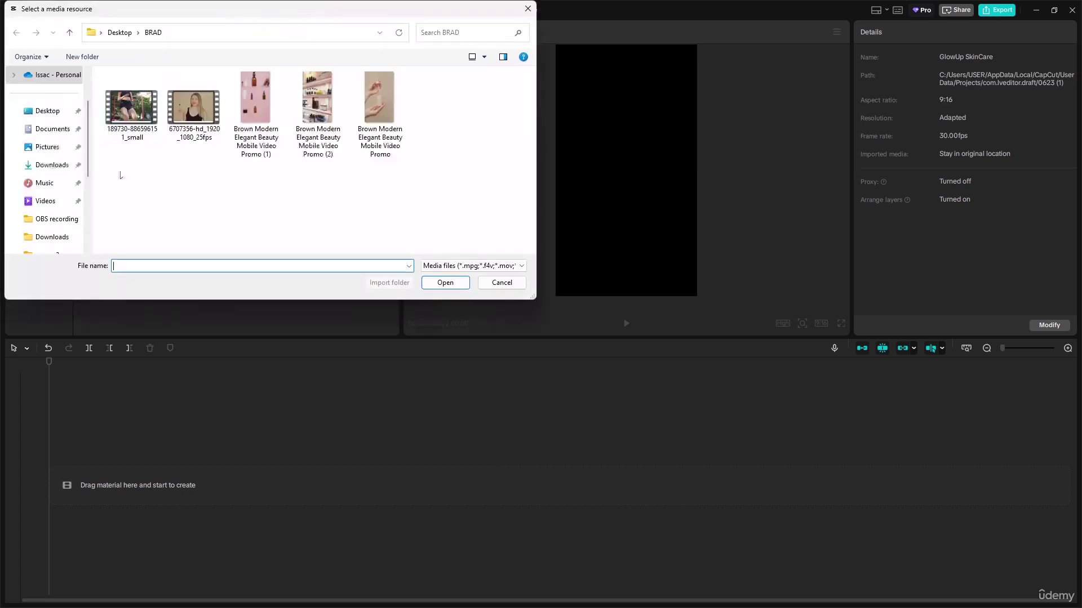
scroll(72, 164, down, 1)
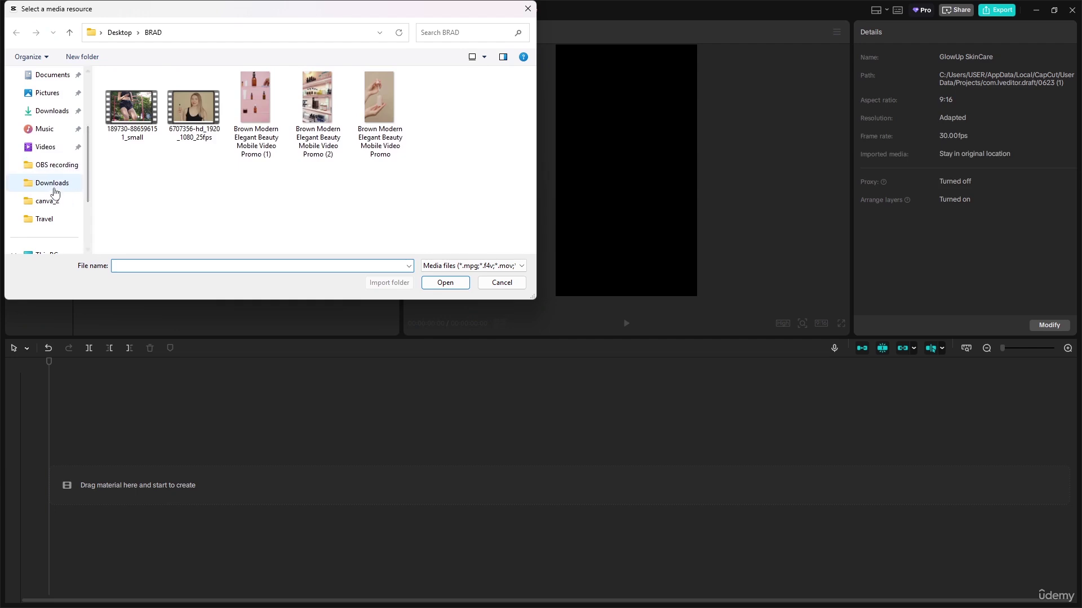
click(52, 182)
scroll(394, 140, down, 5)
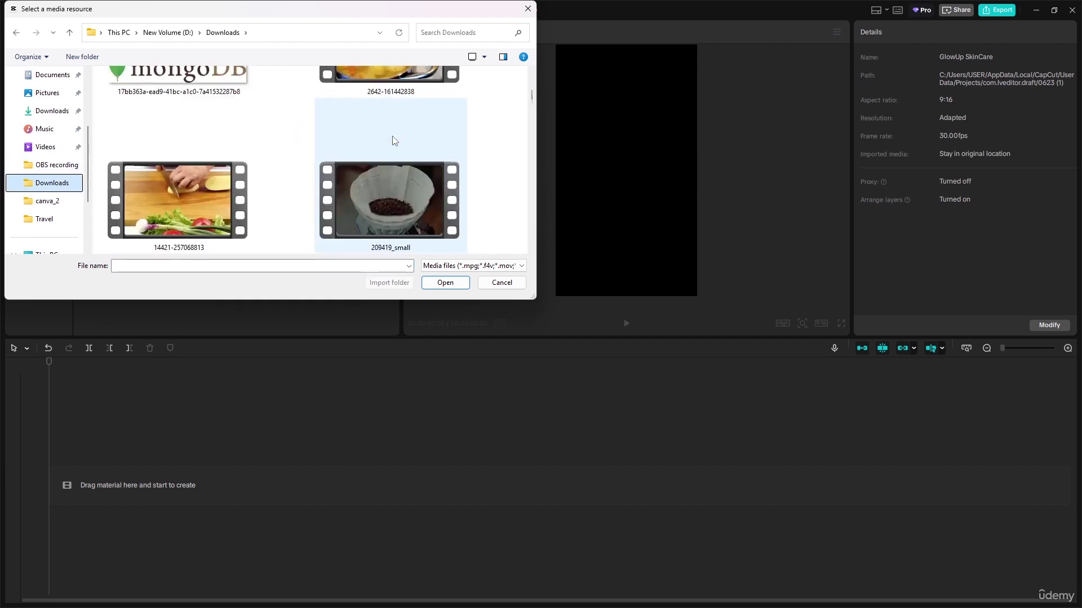
scroll(393, 137, down, 2)
scroll(393, 135, up, 5)
scroll(394, 136, down, 5)
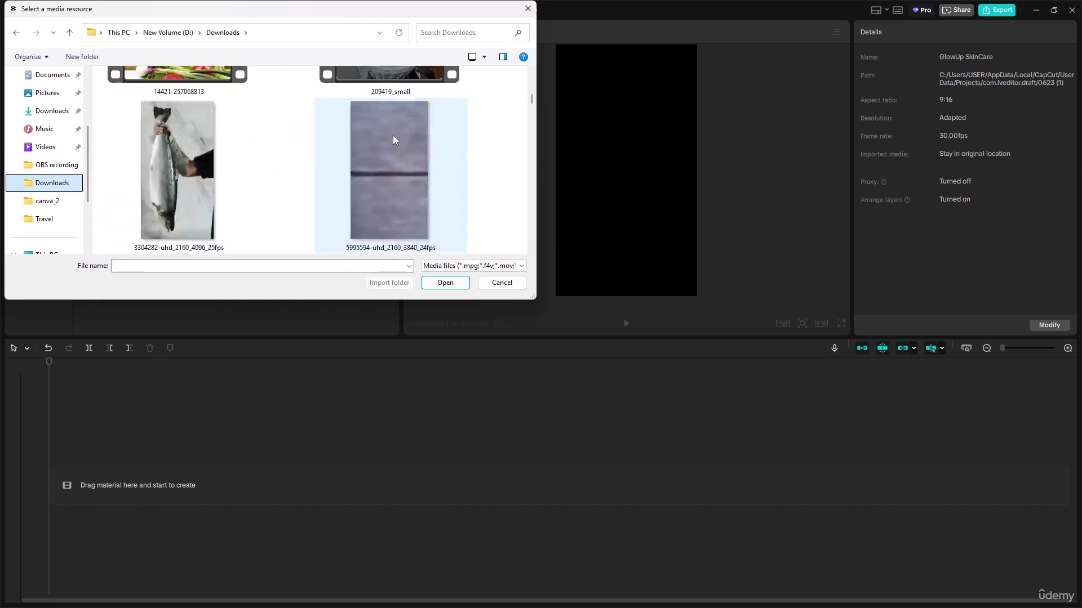
scroll(393, 135, down, 6)
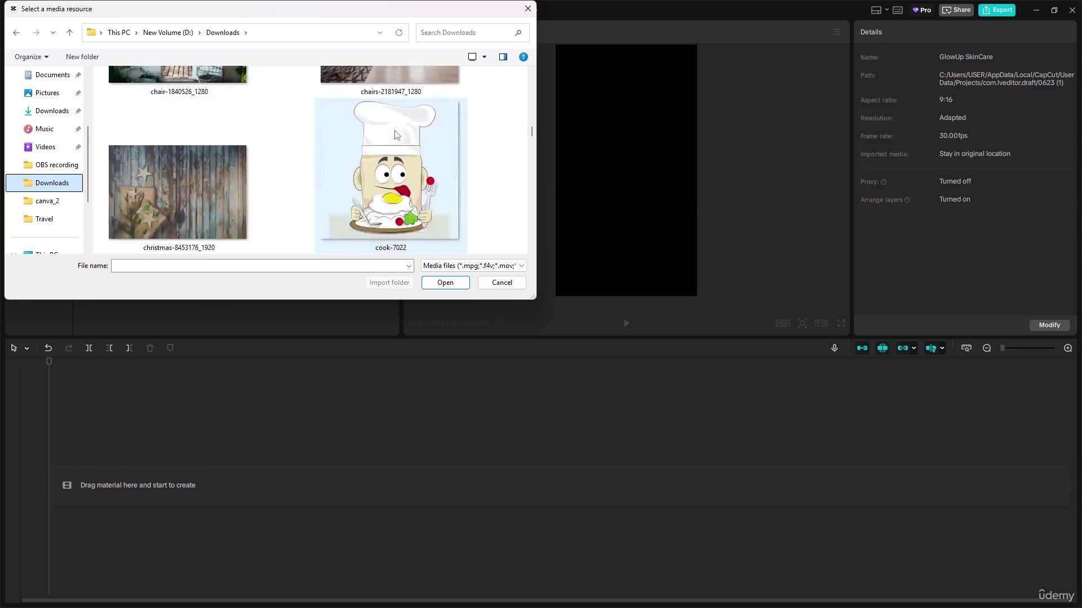
scroll(396, 133, down, 8)
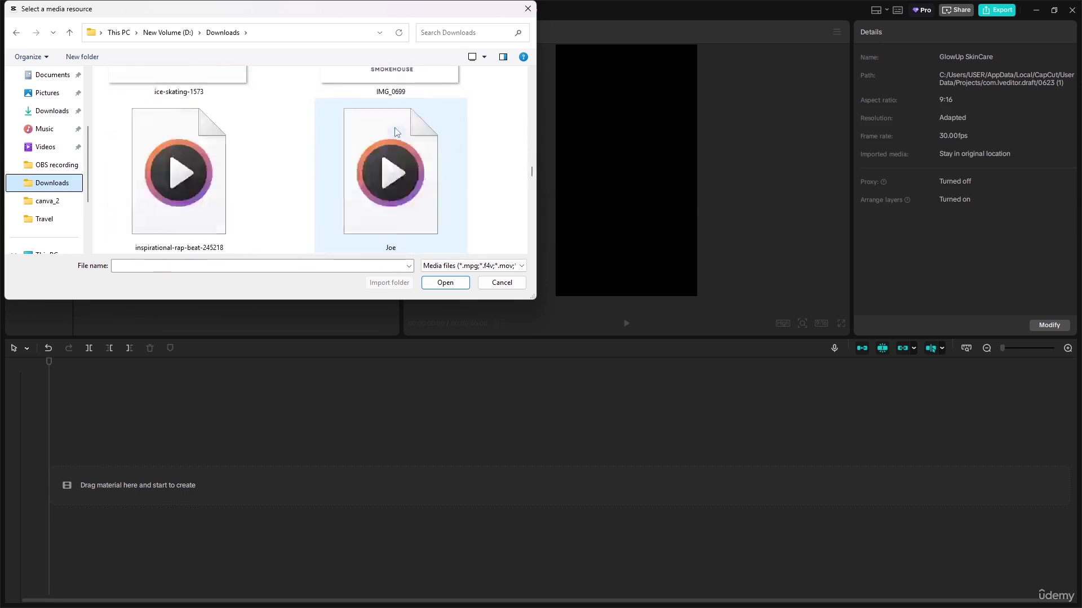
scroll(397, 130, down, 8)
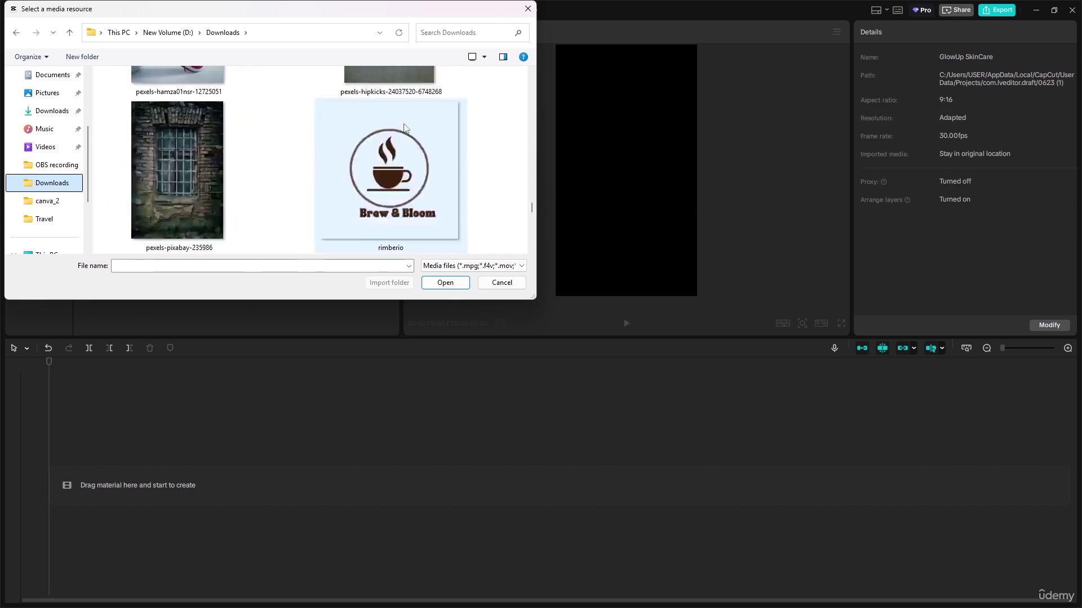
scroll(404, 127, down, 8)
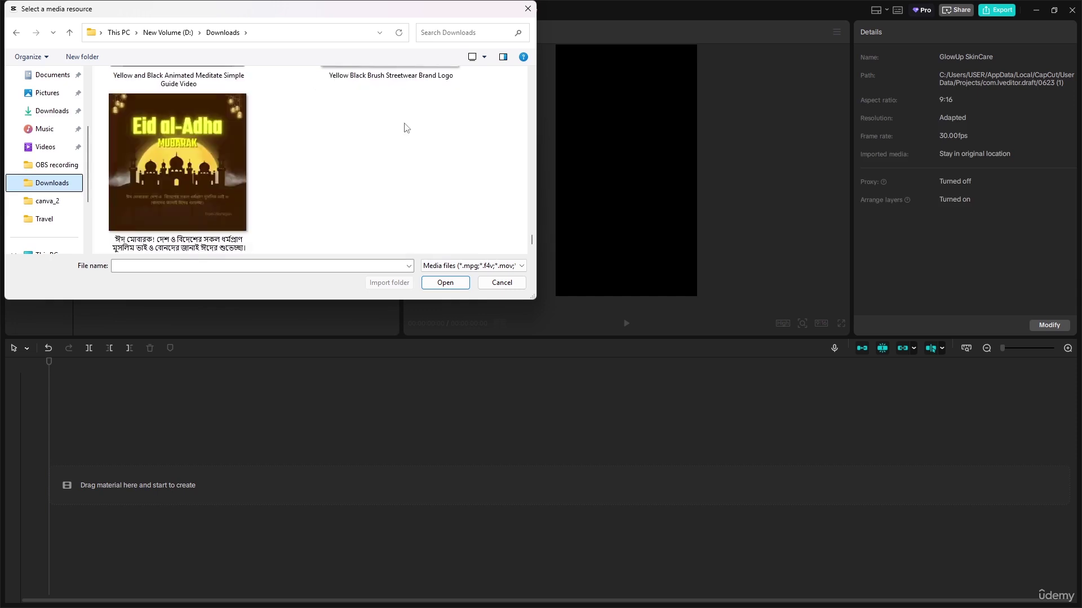
scroll(406, 125, down, 8)
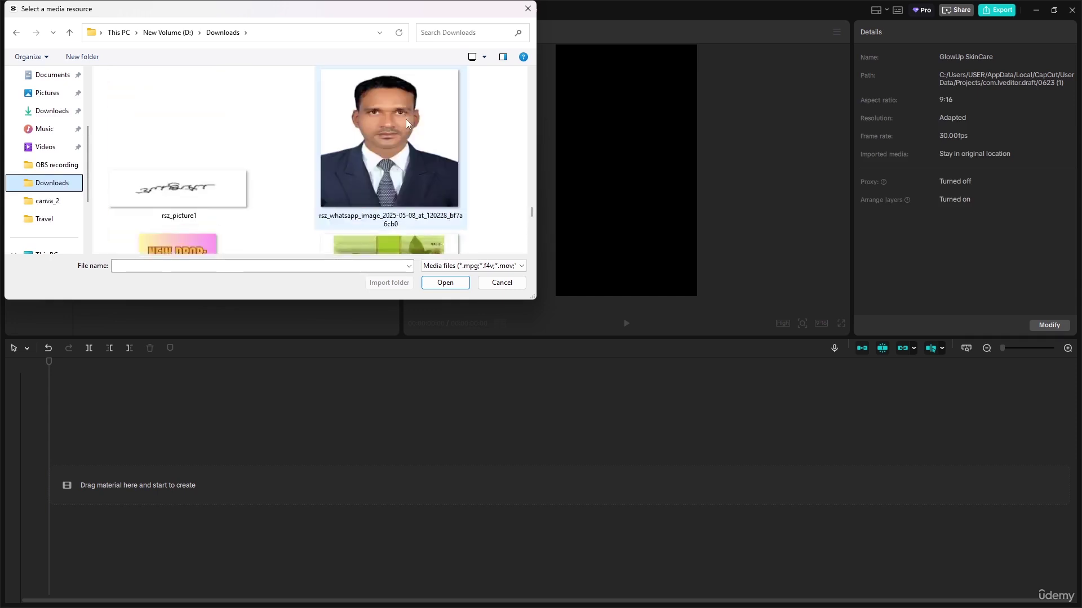
scroll(405, 119, down, 8)
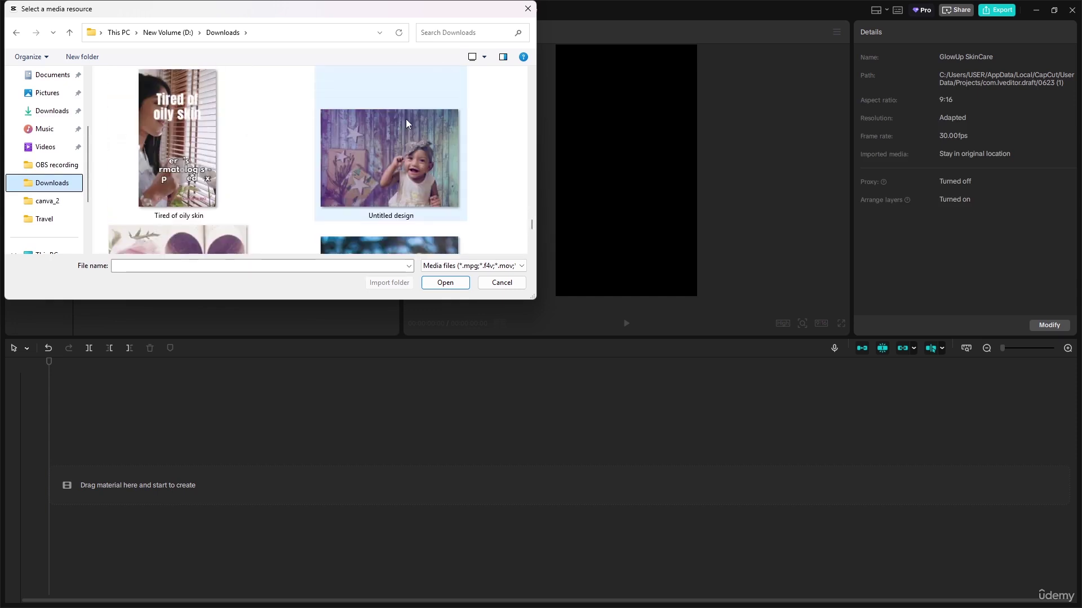
scroll(406, 120, up, 8)
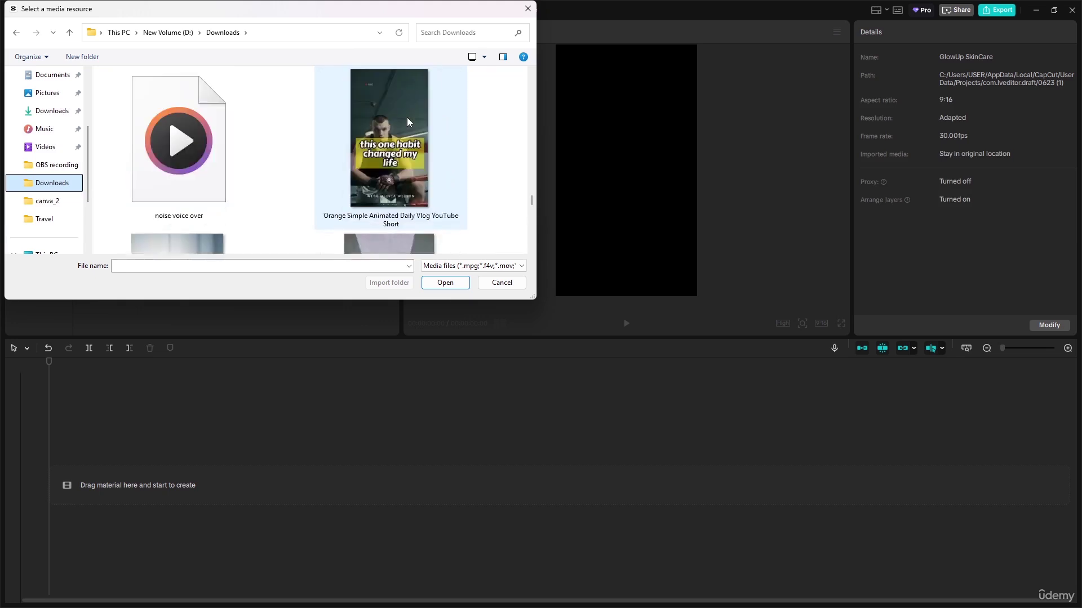
scroll(315, 130, up, 5)
click(232, 141)
scroll(231, 140, up, 5)
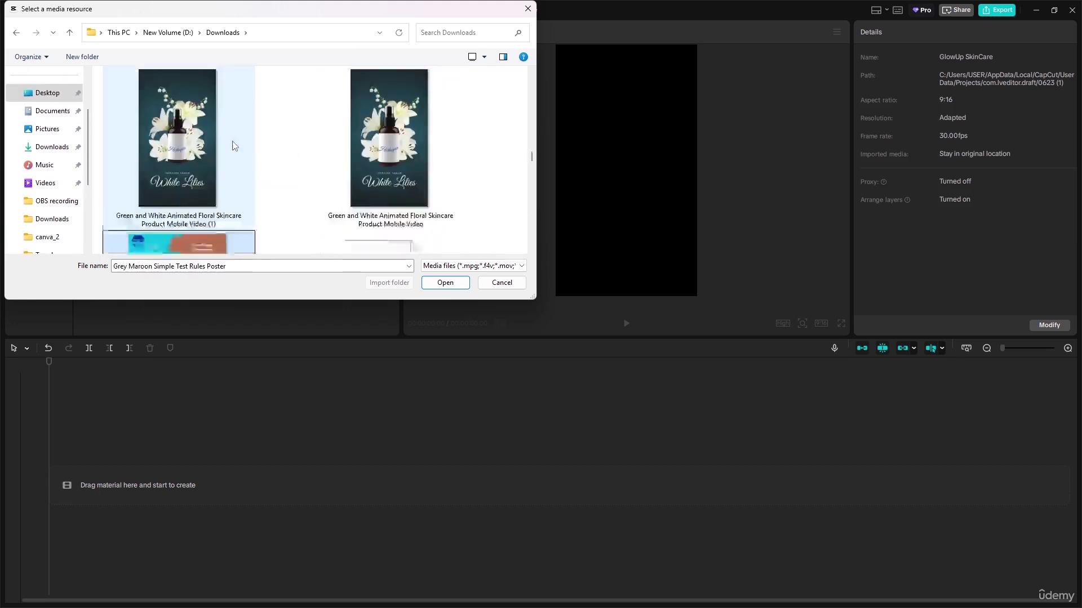
scroll(196, 195, down, 3)
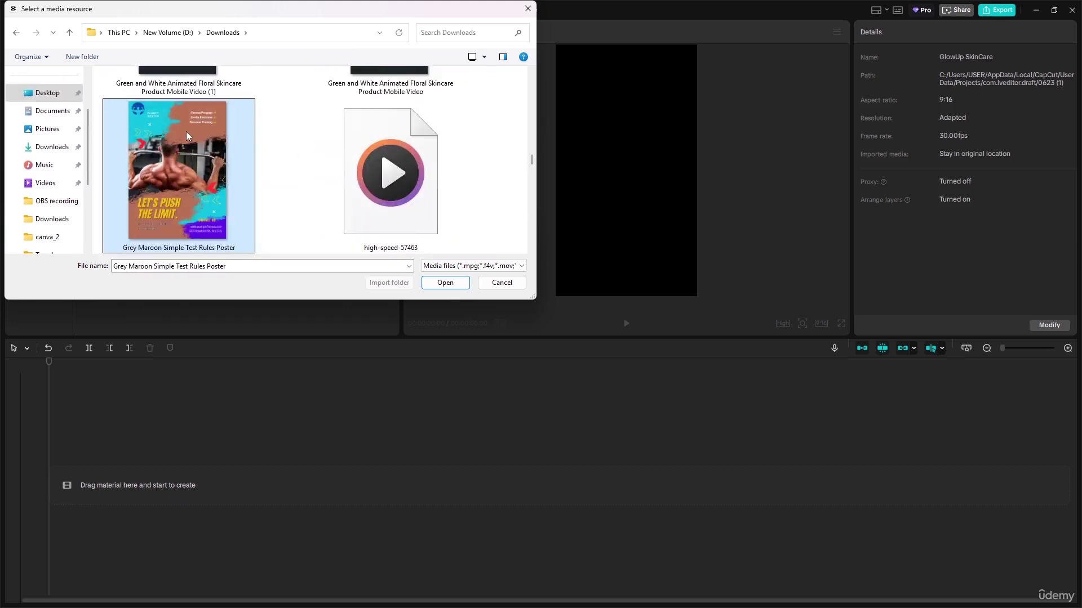
scroll(192, 141, up, 1)
click(202, 152)
click(461, 281)
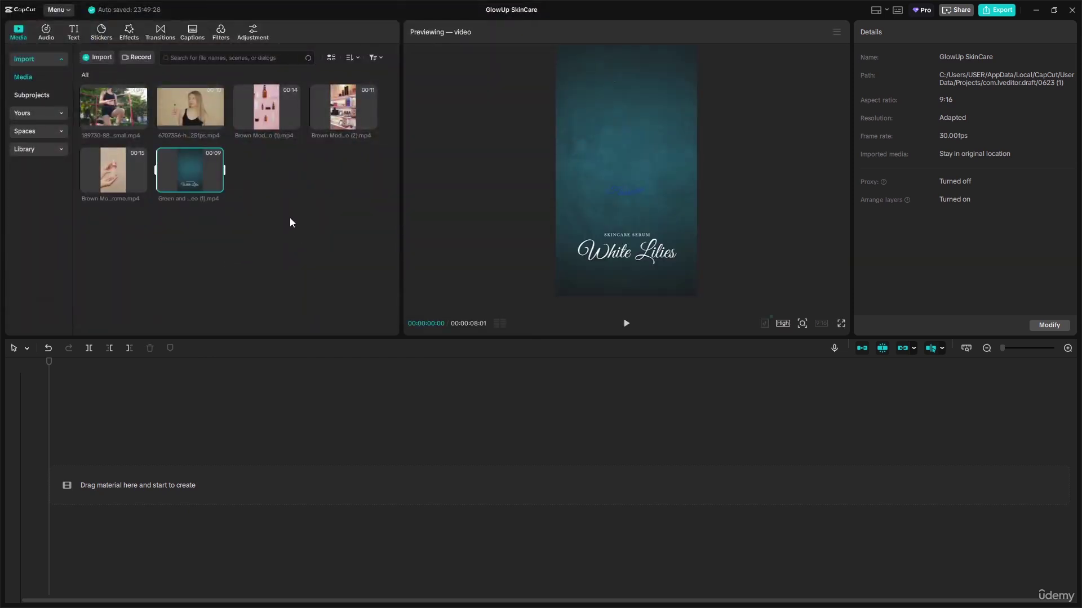
- Preview the imported product, store shelf, serum, woman and exercise clips in the media library to check their content
click(291, 219)
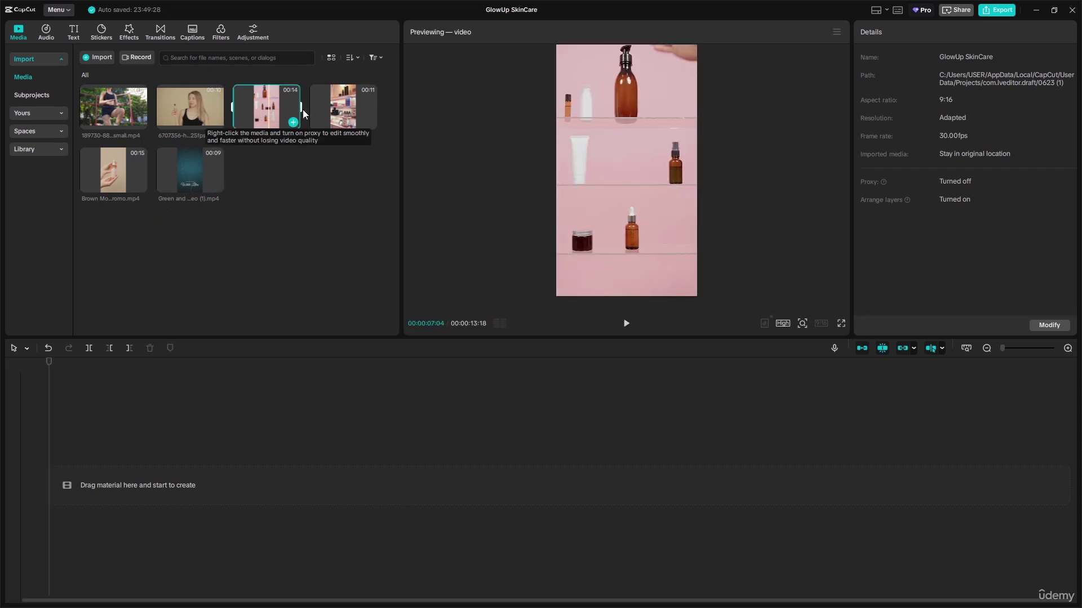
click(330, 110)
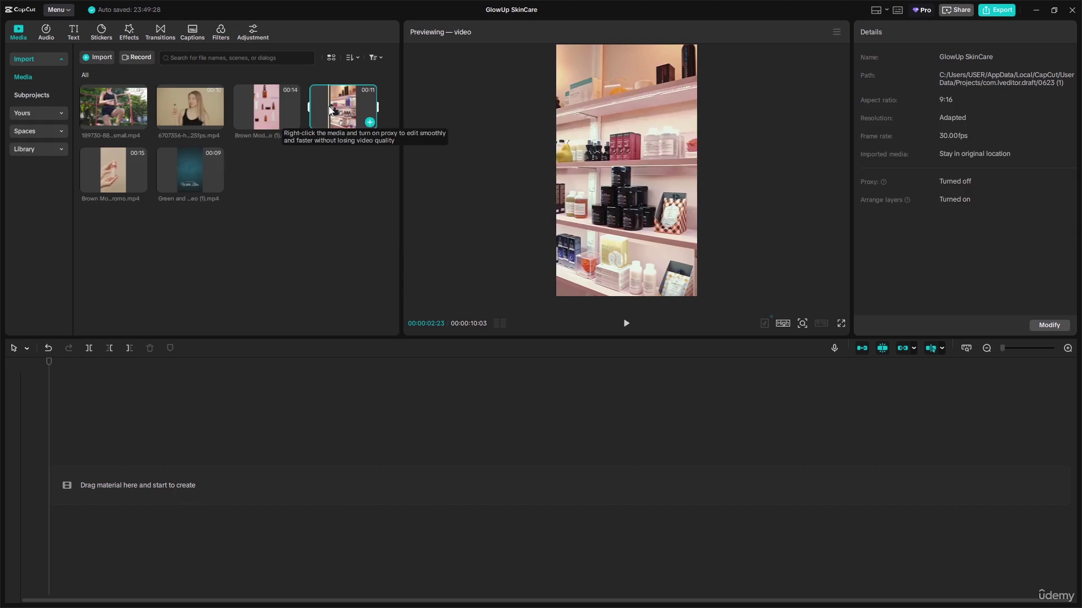
click(272, 117)
click(126, 174)
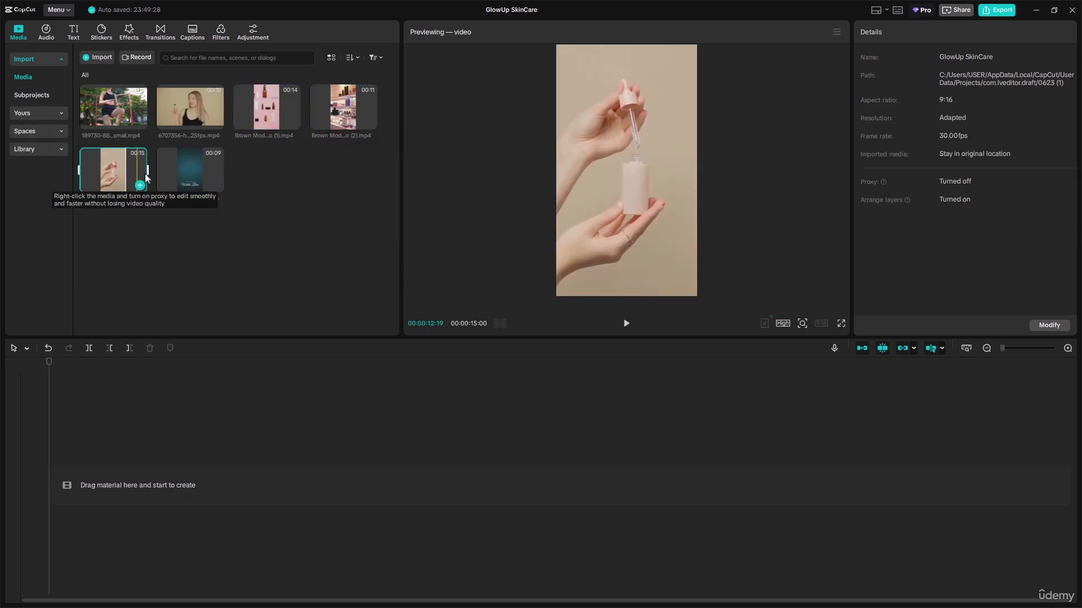
click(278, 123)
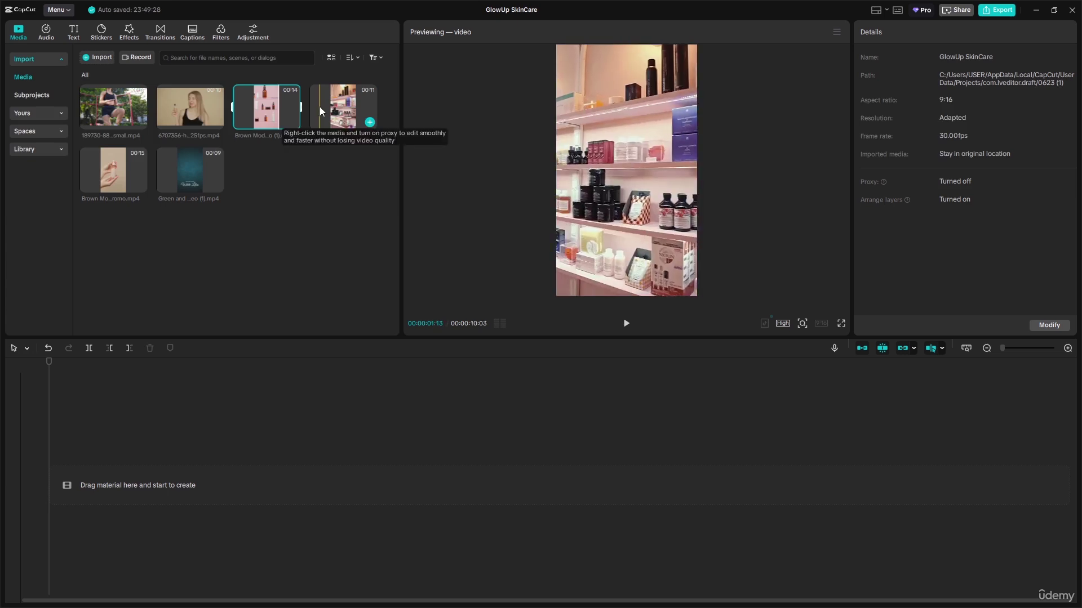
click(119, 144)
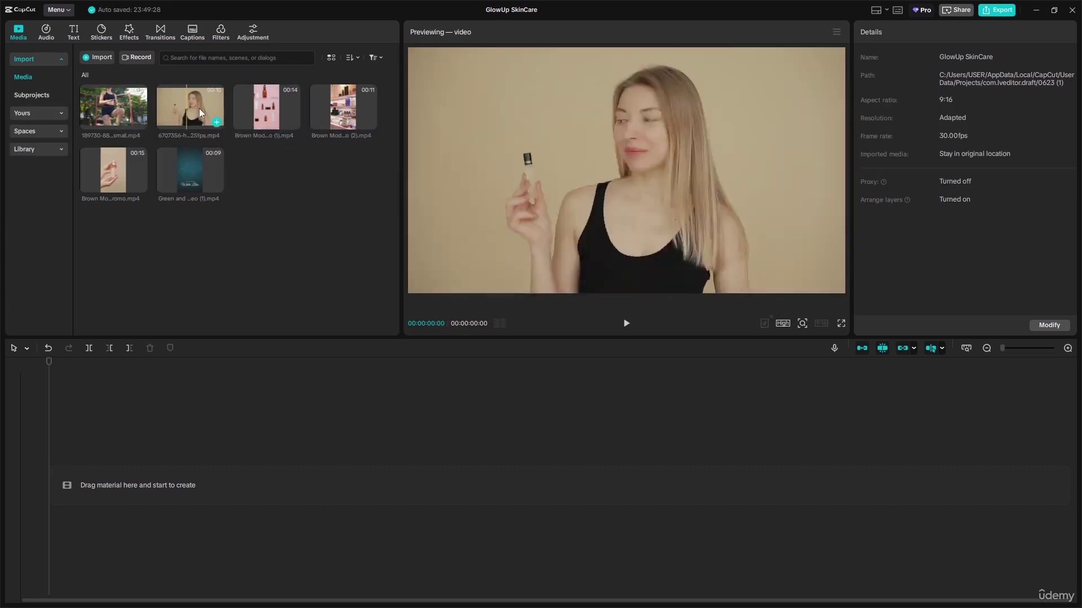
click(198, 108)
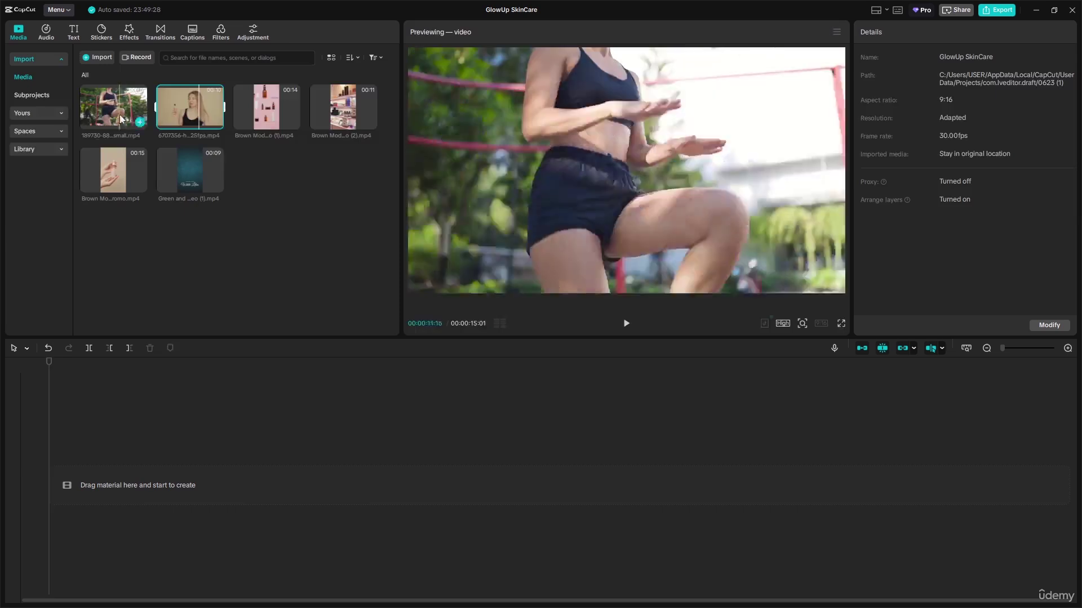
click(128, 112)
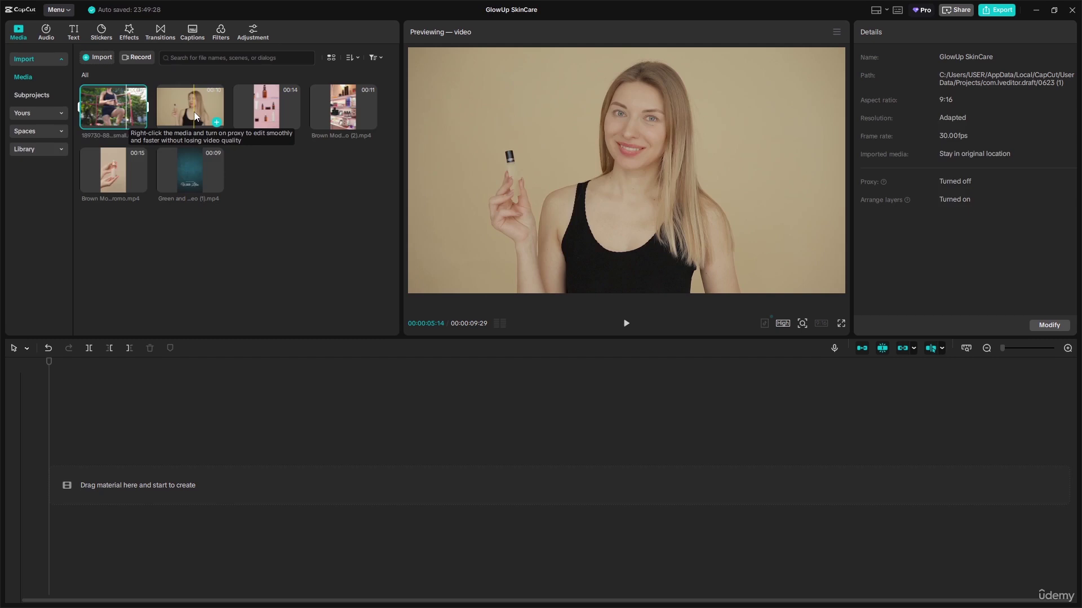
click(191, 171)
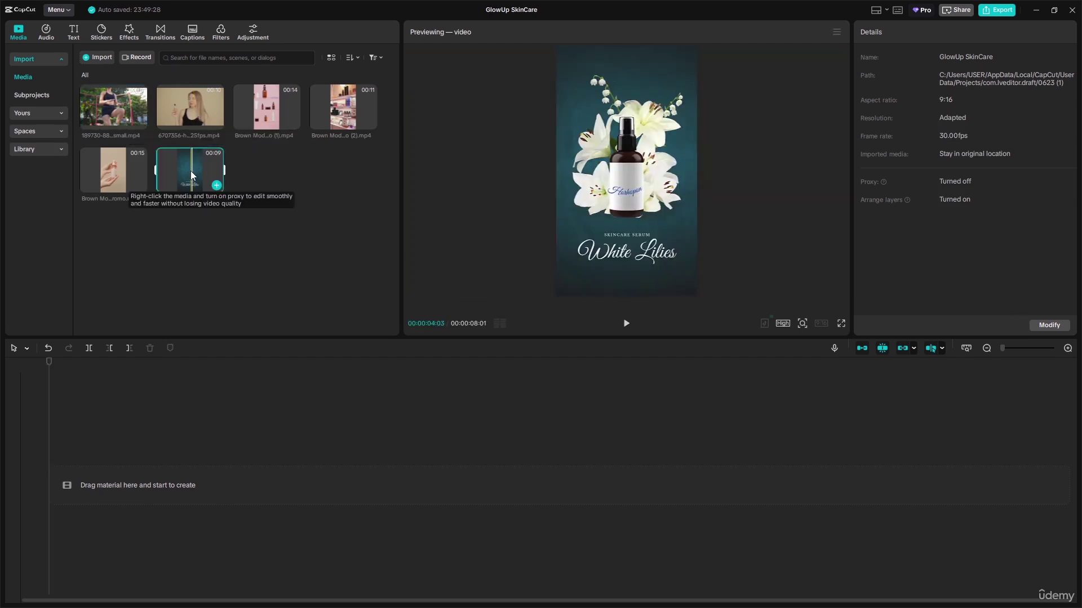
click(326, 204)
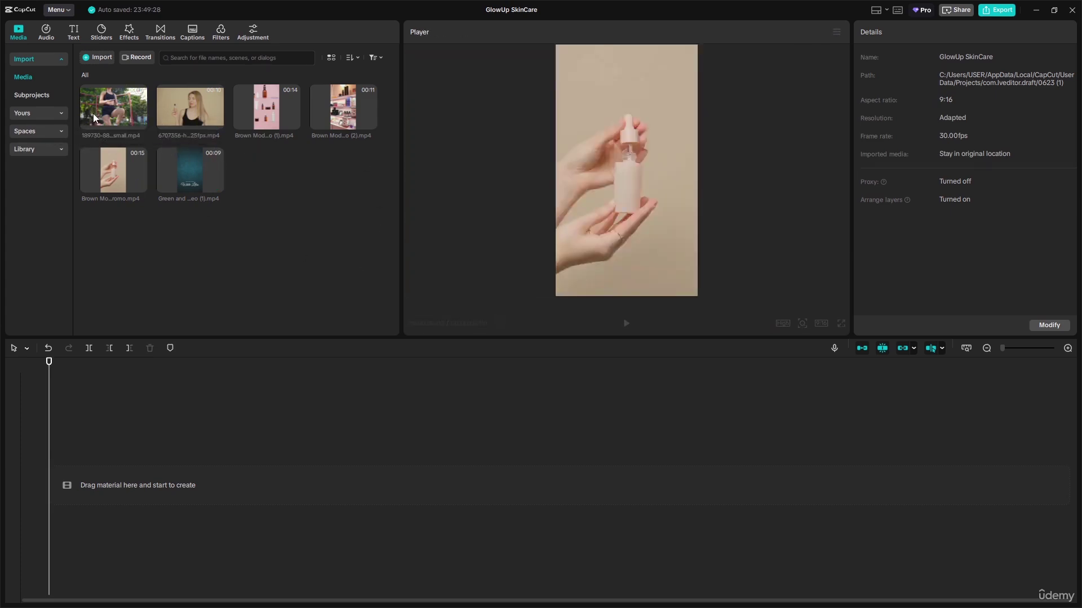
drag(93, 113, 76, 478)
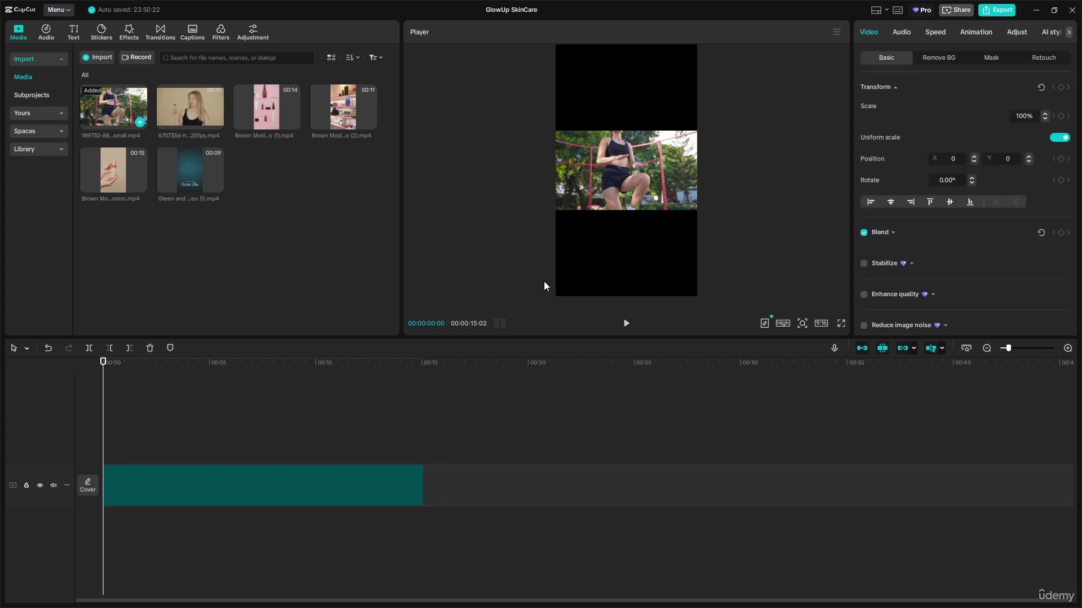
- Add the other five library clips together to the main track, directly after the exercise clip
click(194, 115)
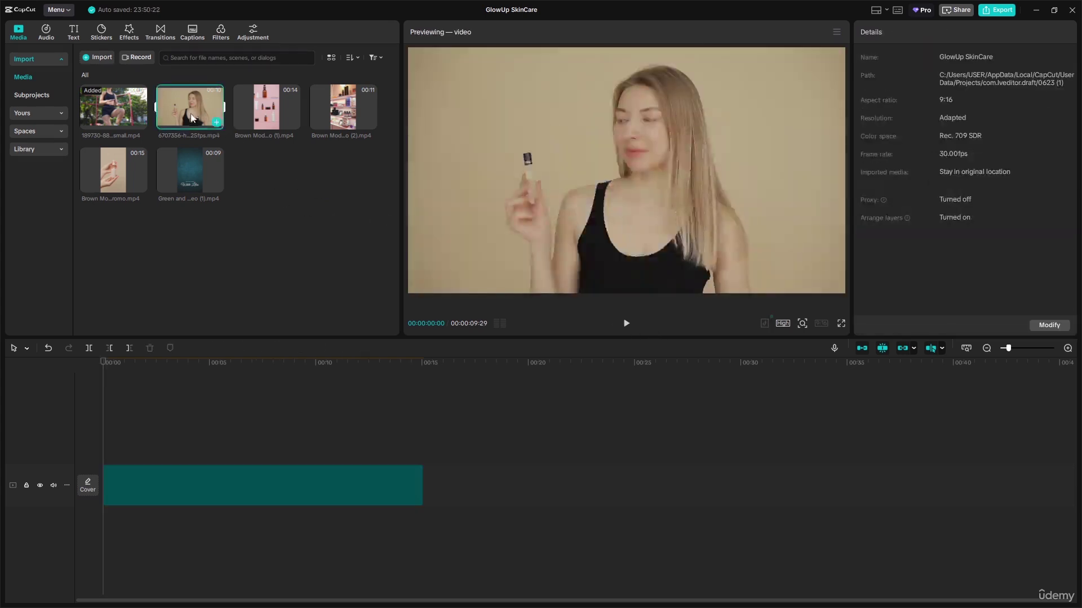
ctrl+click(289, 115)
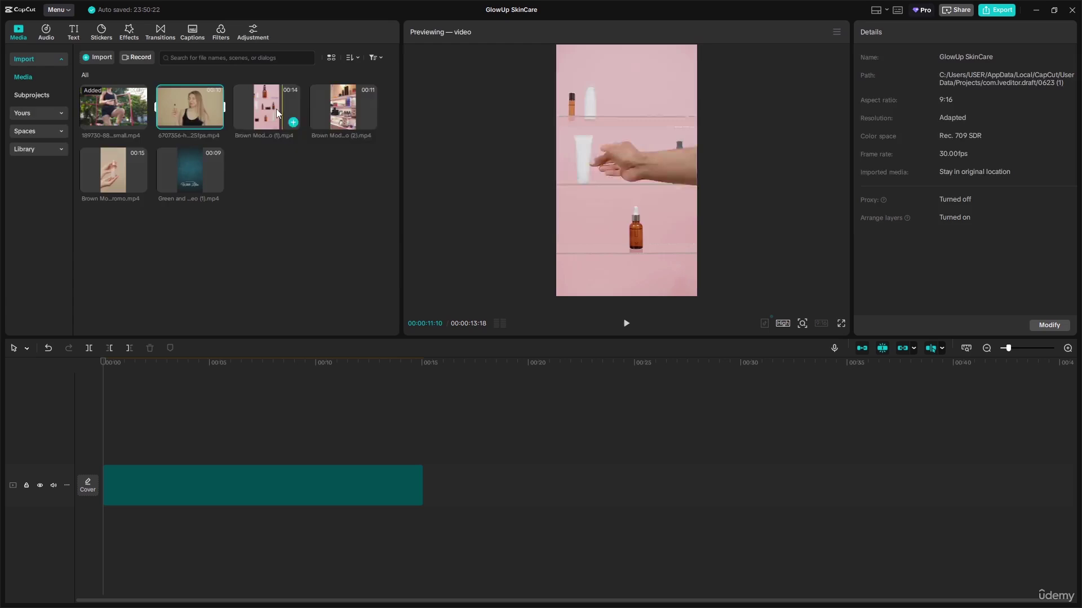
ctrl+click(324, 112)
ctrl+click(116, 171)
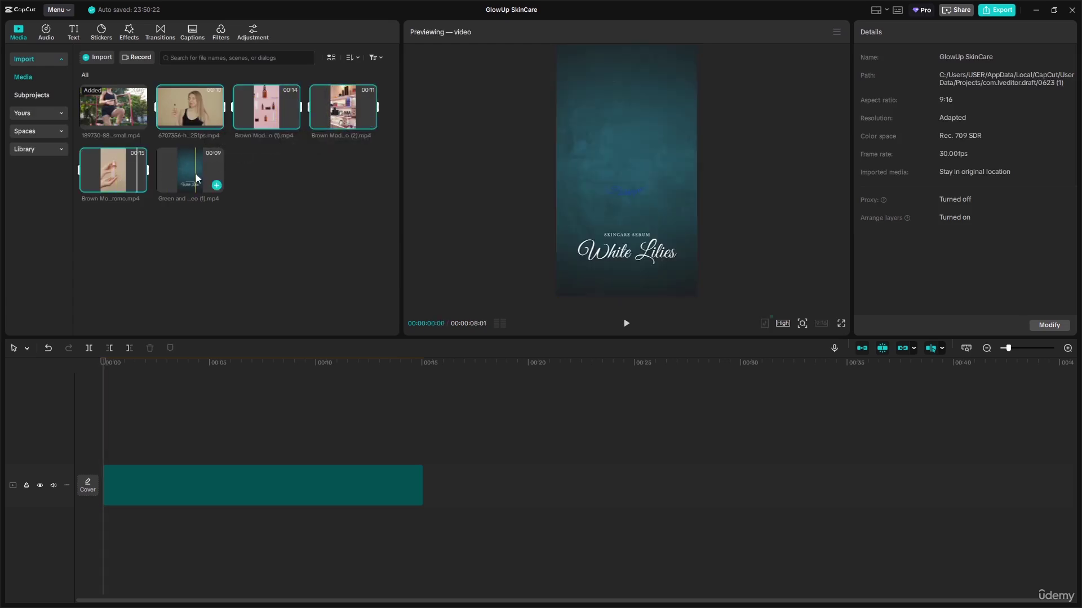
ctrl+click(195, 173)
drag(256, 109, 424, 488)
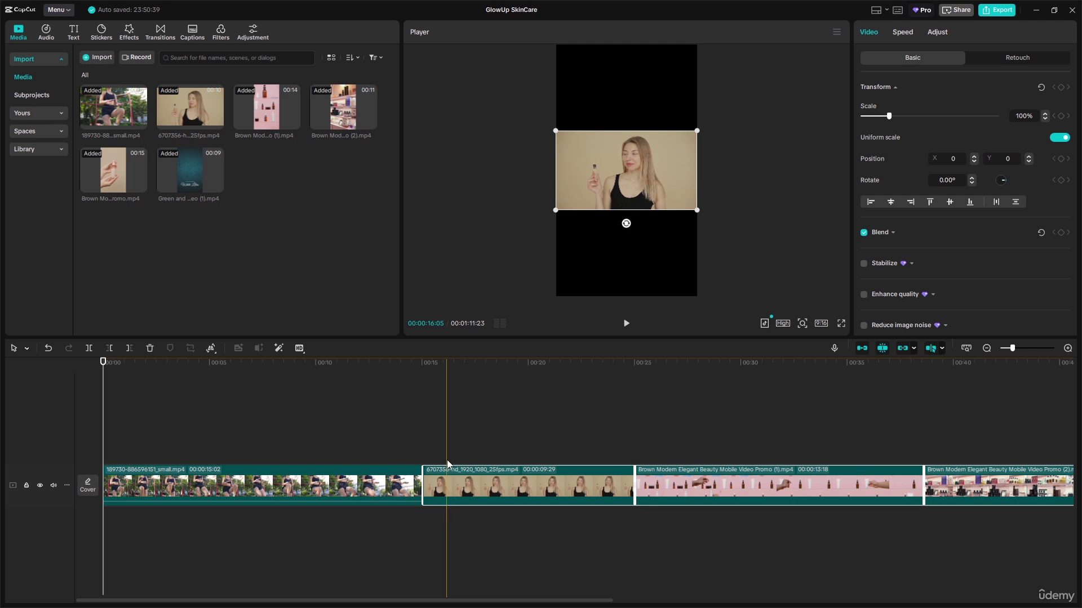
click(389, 478)
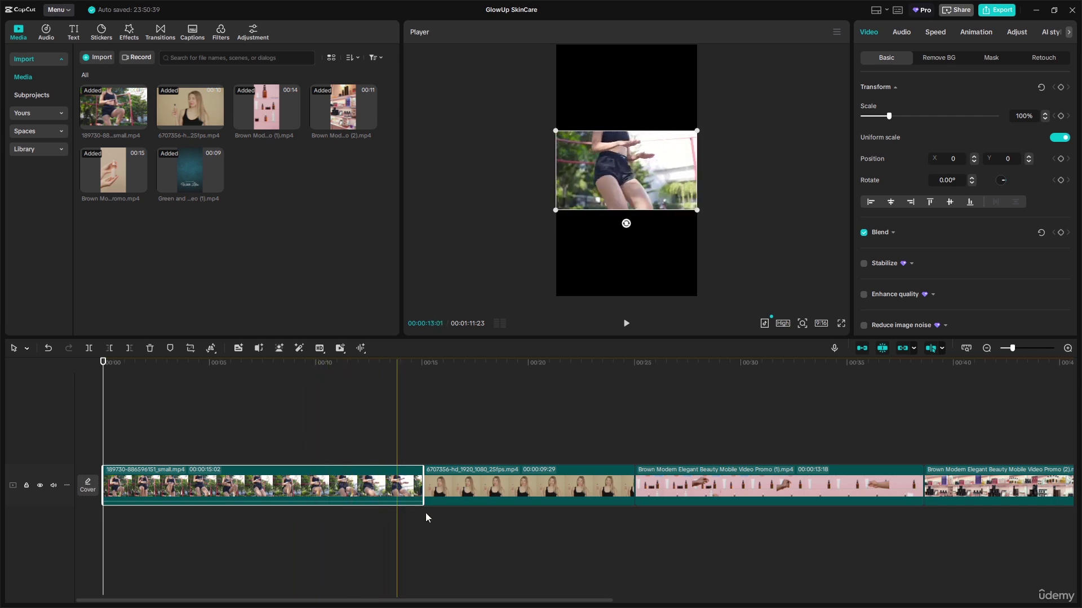
click(501, 488)
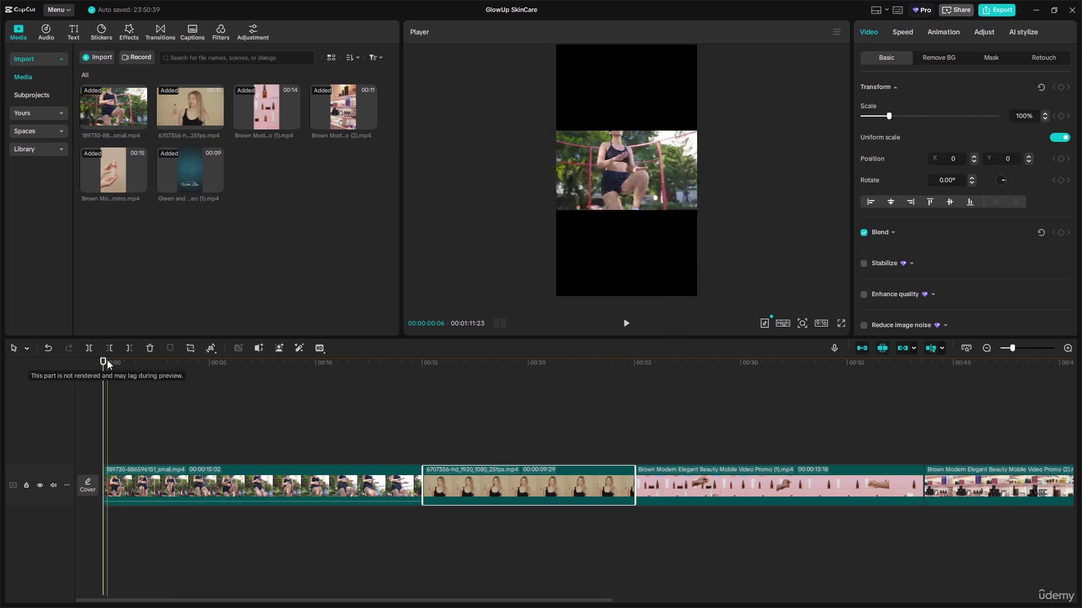
drag(104, 361, 468, 457)
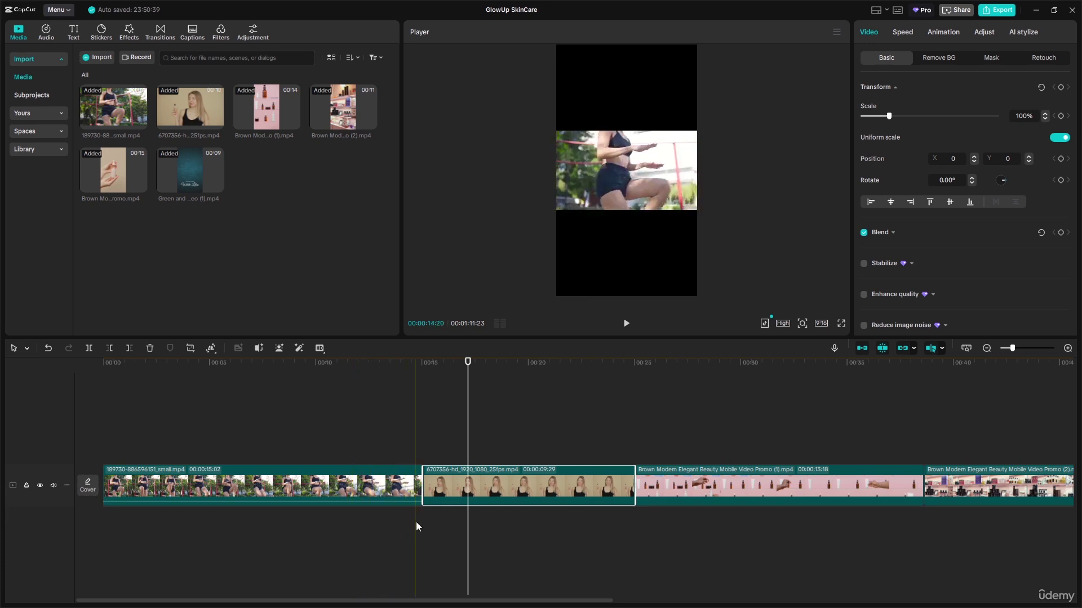
click(248, 489)
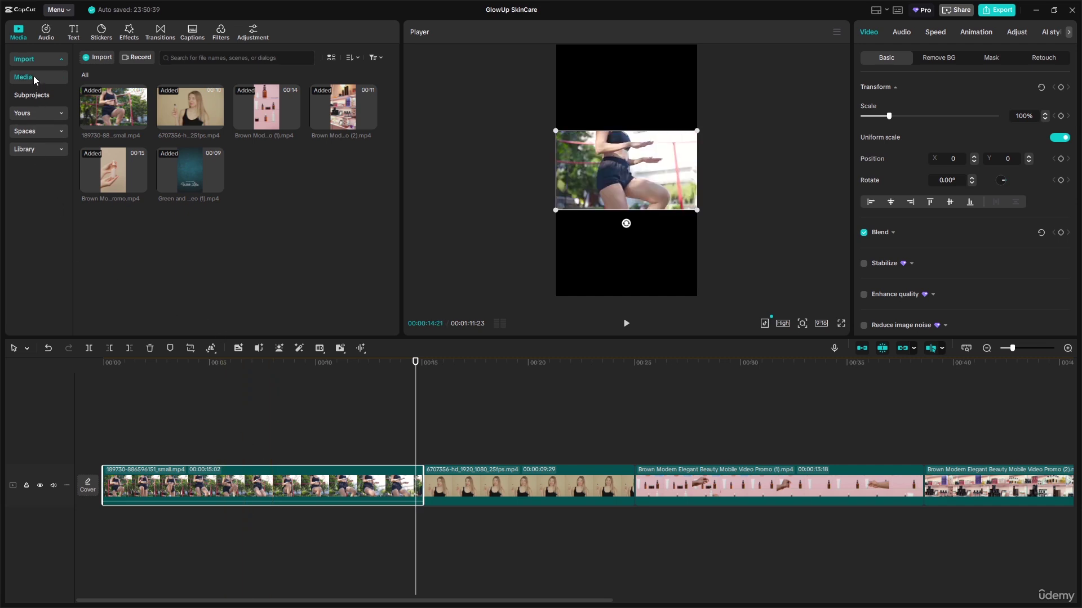
- Add a default text layer above the exercise clip, starting at 00:00:00:20
click(74, 33)
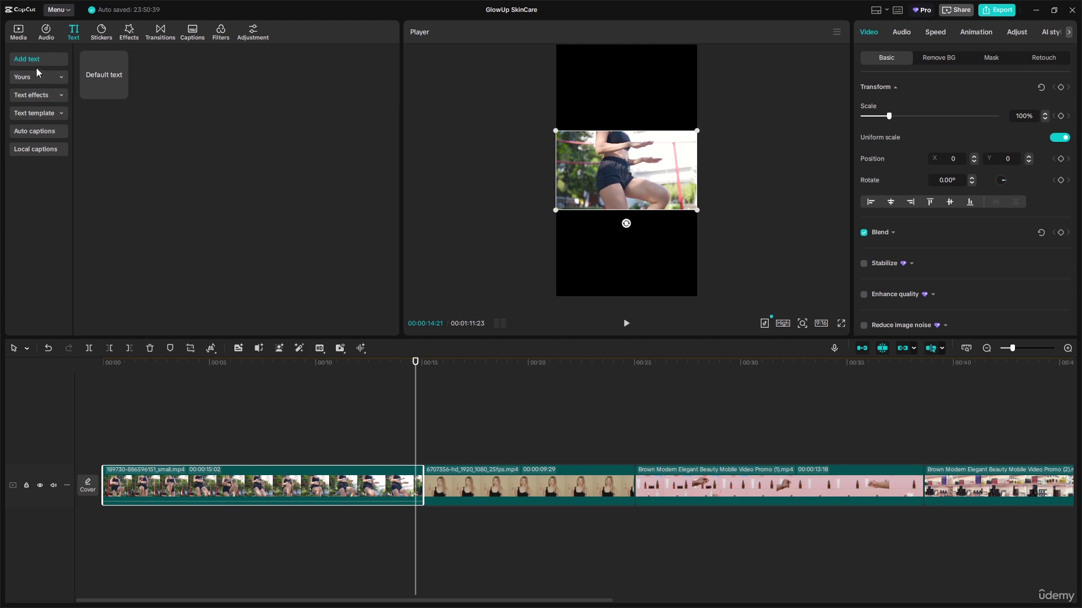
click(93, 71)
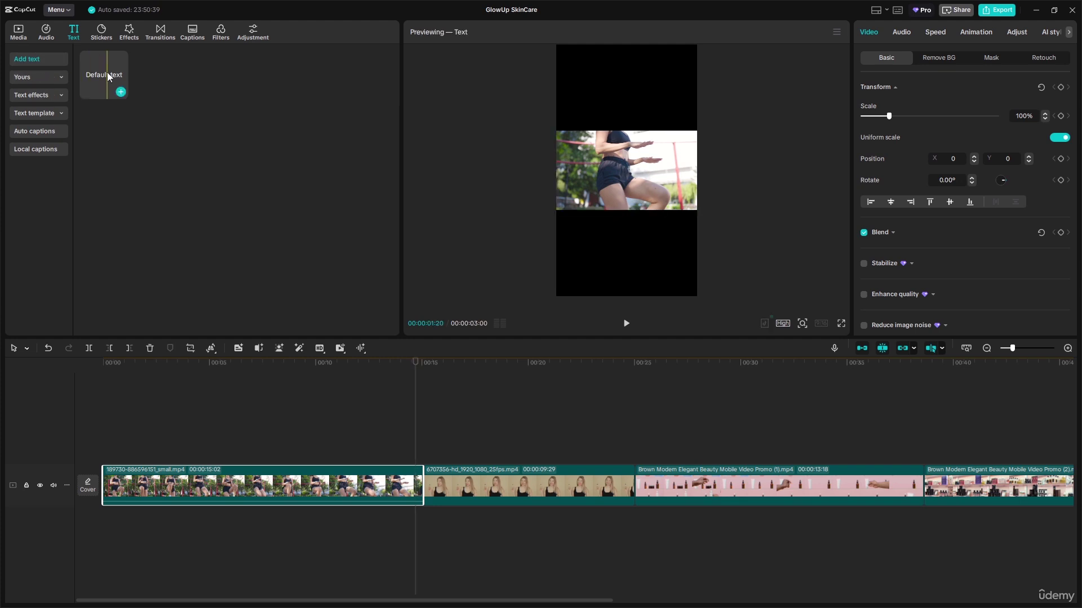
click(613, 181)
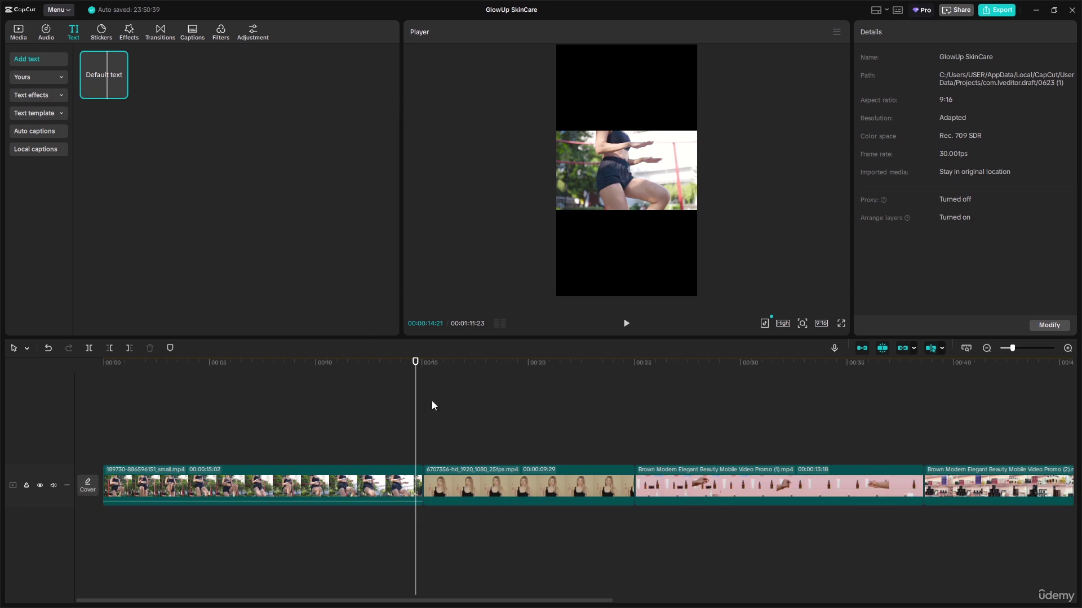
click(404, 374)
click(117, 375)
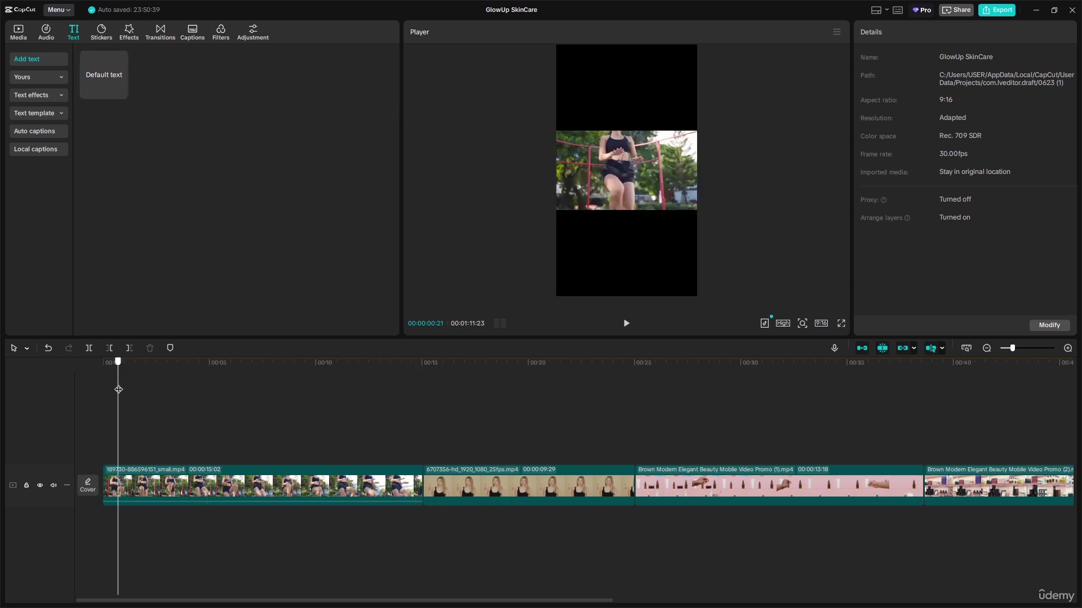
click(121, 92)
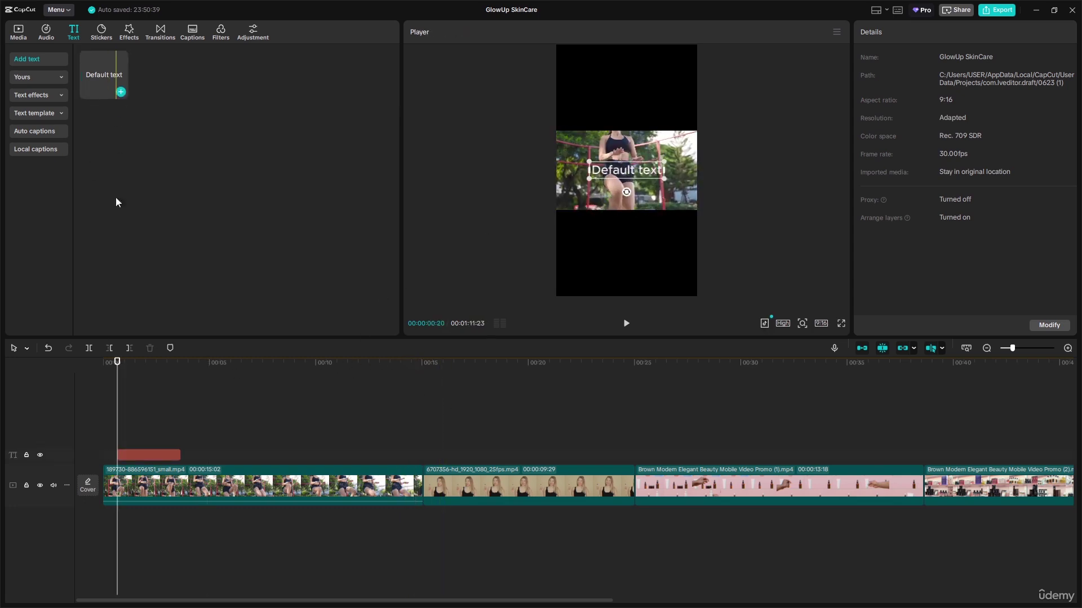
- Replace the default wording of the new text layer with "Tired of Dull Skin"
click(136, 458)
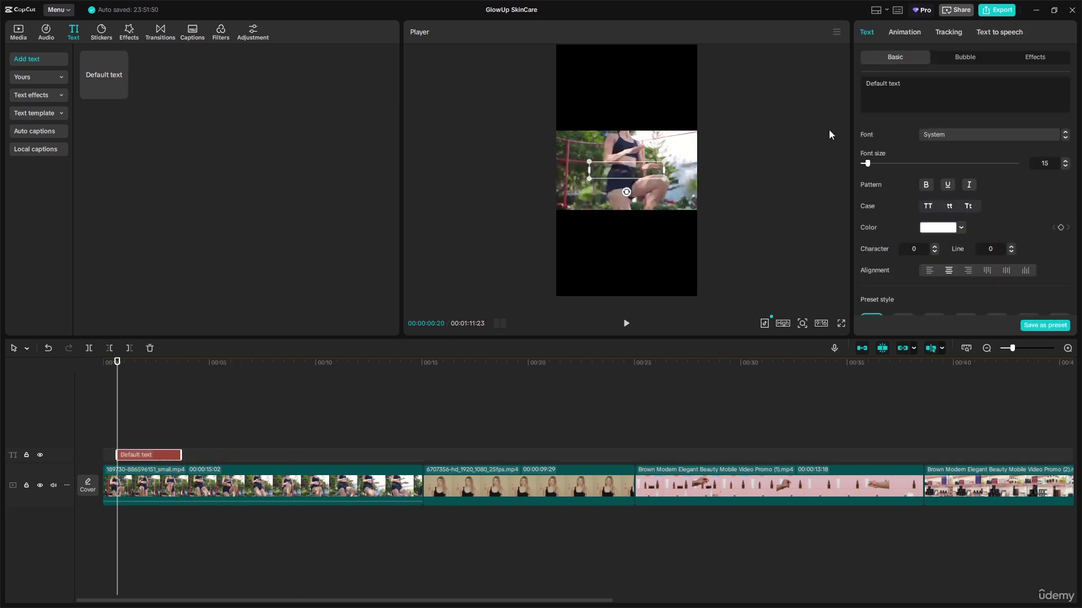
drag(908, 85, 844, 86)
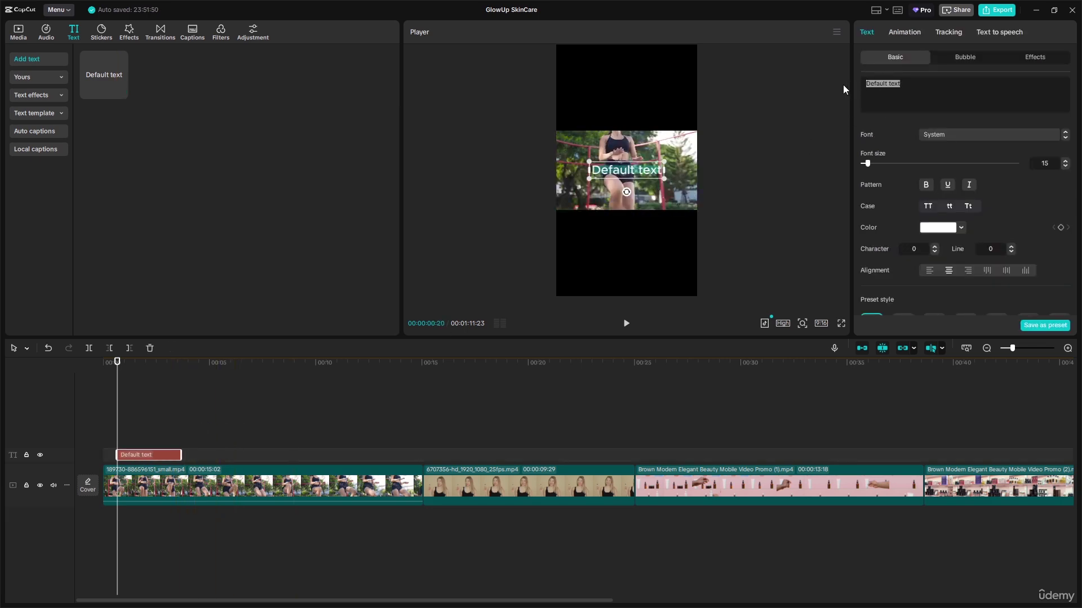
key(BackSpace)
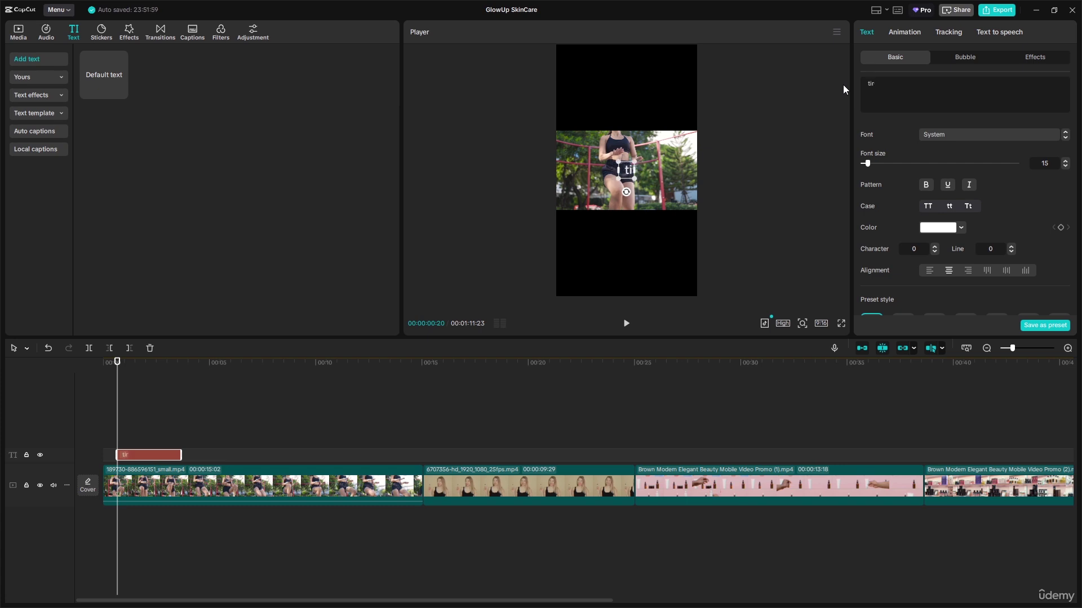
text(Tired o)
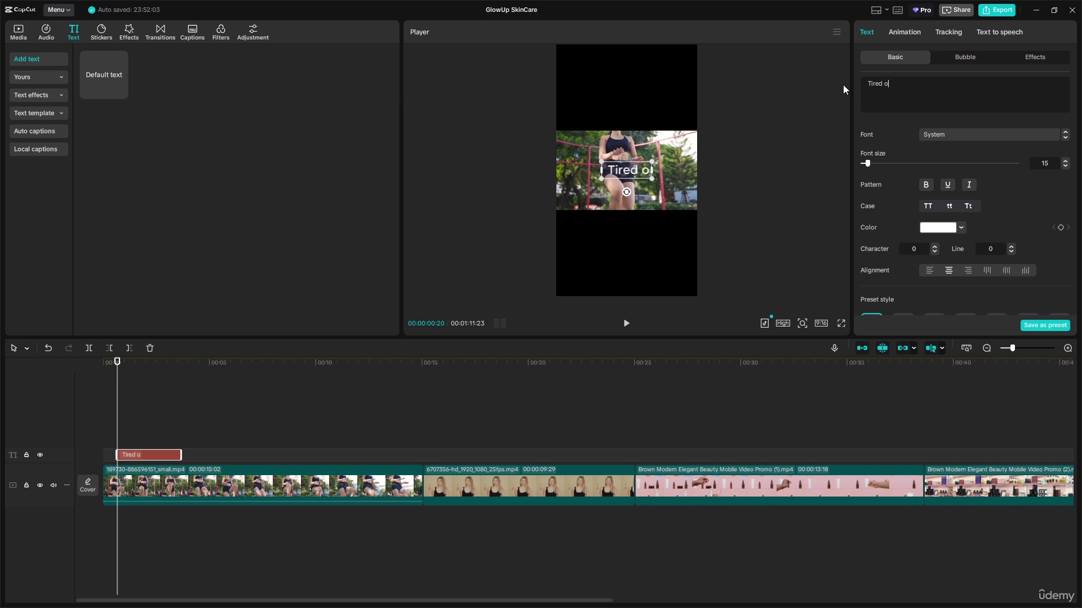
text(f Du)
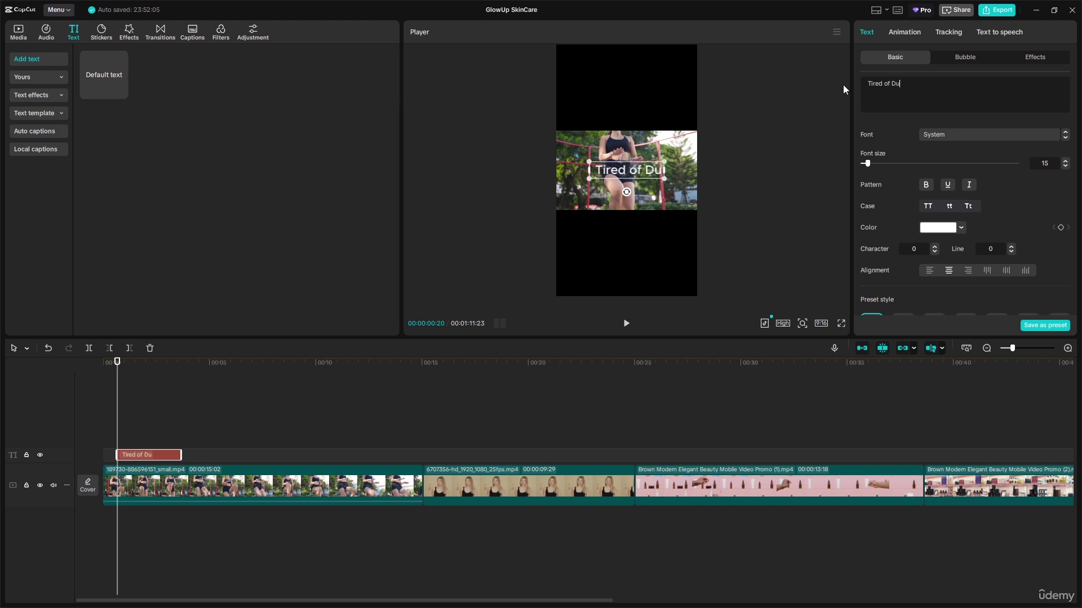
text(ll D)
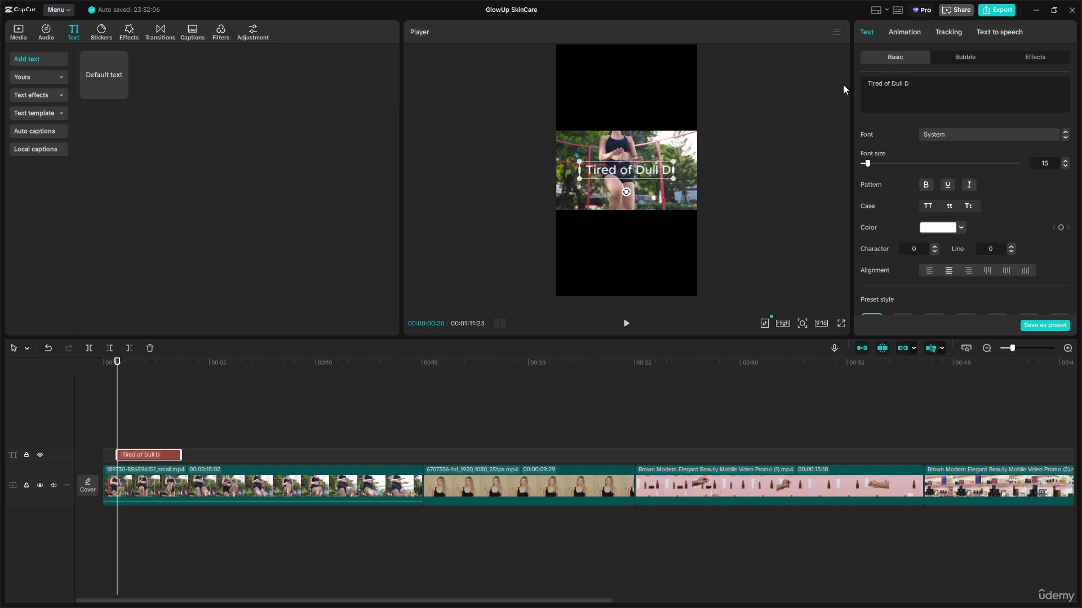
key(BackSpace)
text(Sk)
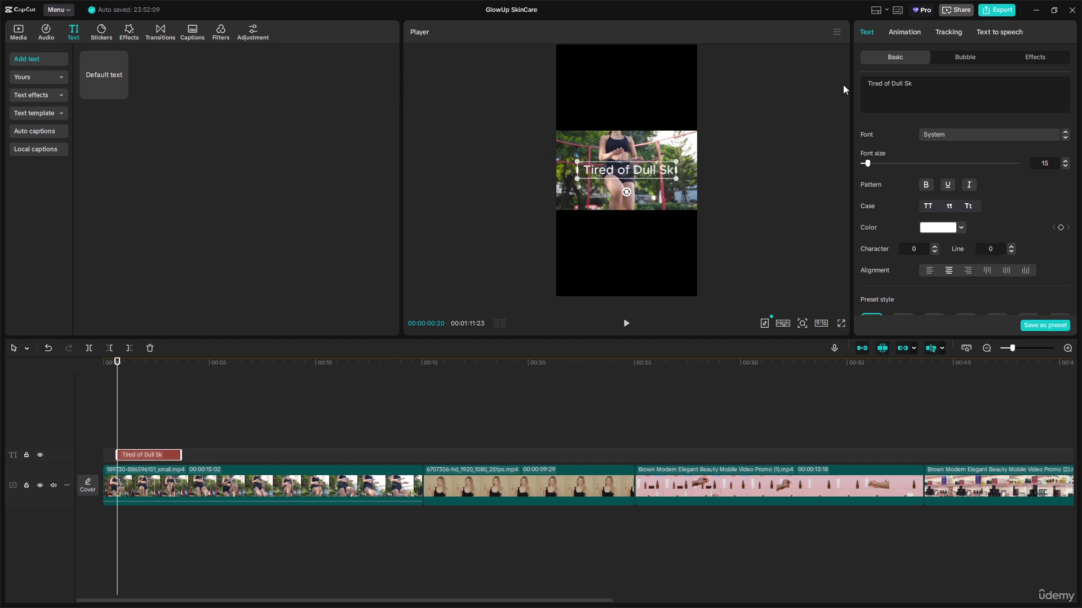
text(in)
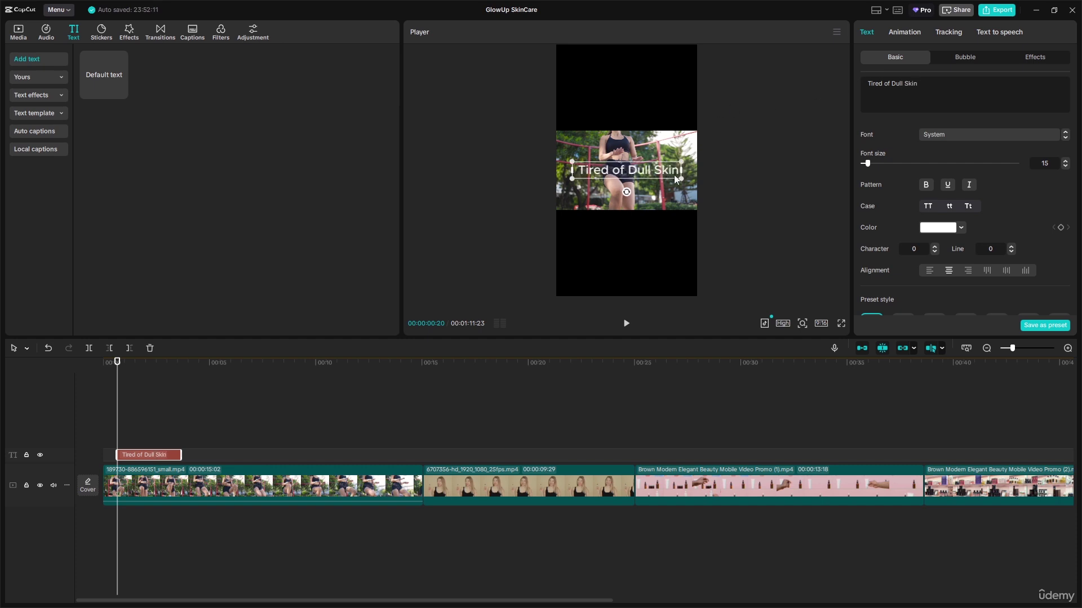
- Move the "Tired of Dull Skin" title down into the black area below the exercise footage
click(652, 202)
click(643, 170)
click(637, 233)
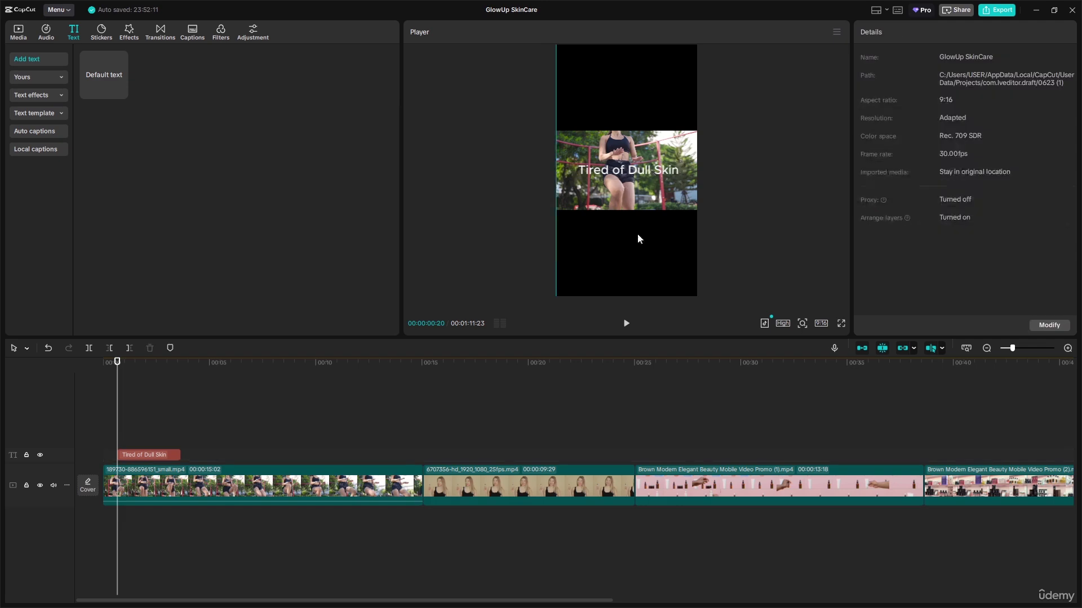
drag(647, 172, 638, 240)
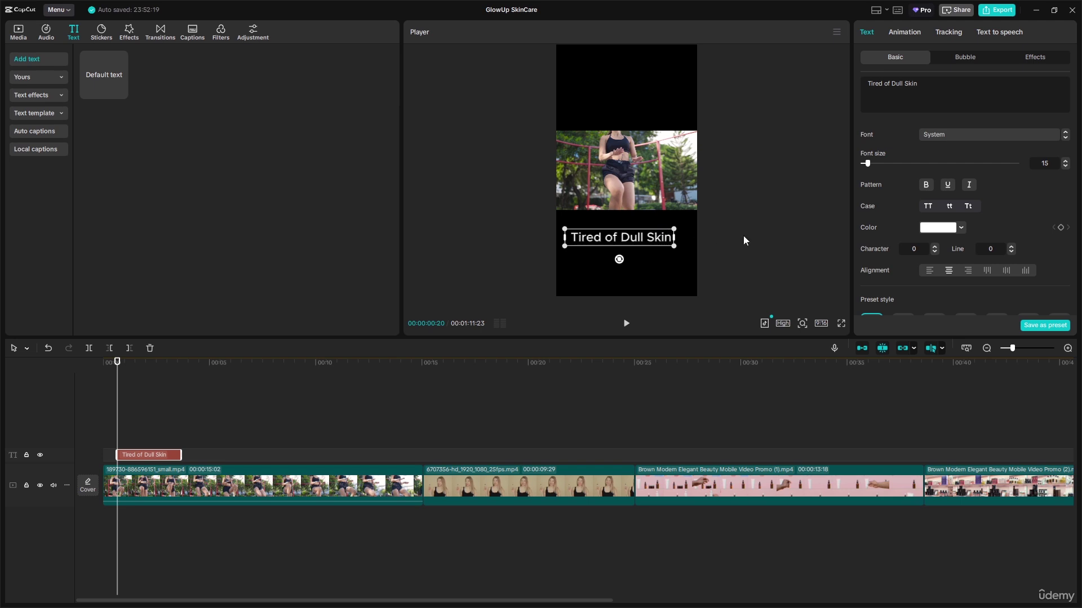
- Make the title bold at font size 19 and apply the preset style with black letters and a white outline
click(926, 186)
drag(870, 164, 872, 170)
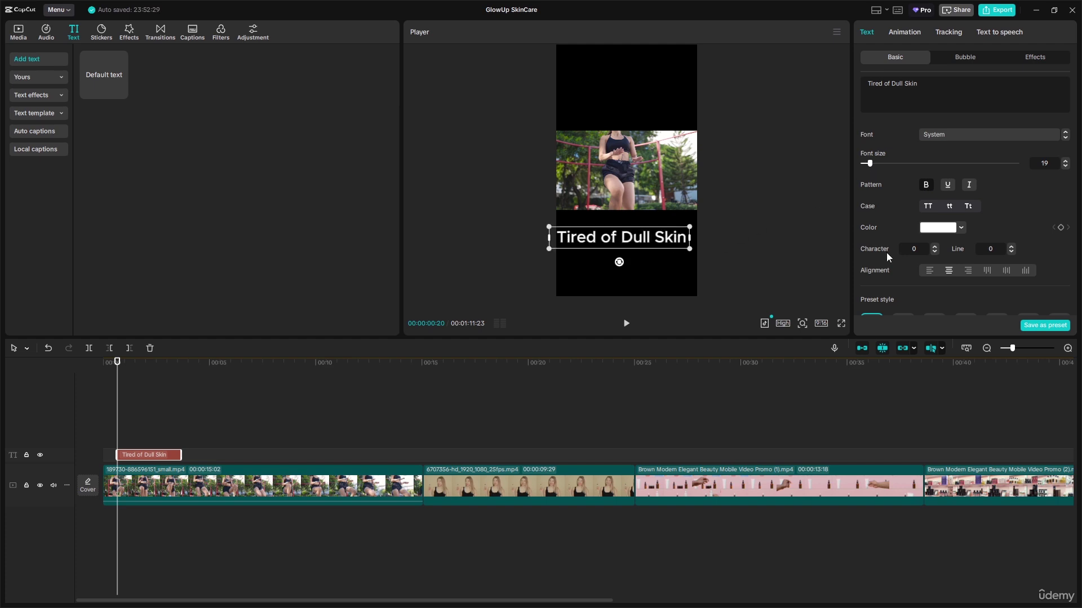
scroll(947, 225, down, 1)
scroll(947, 225, down, 3)
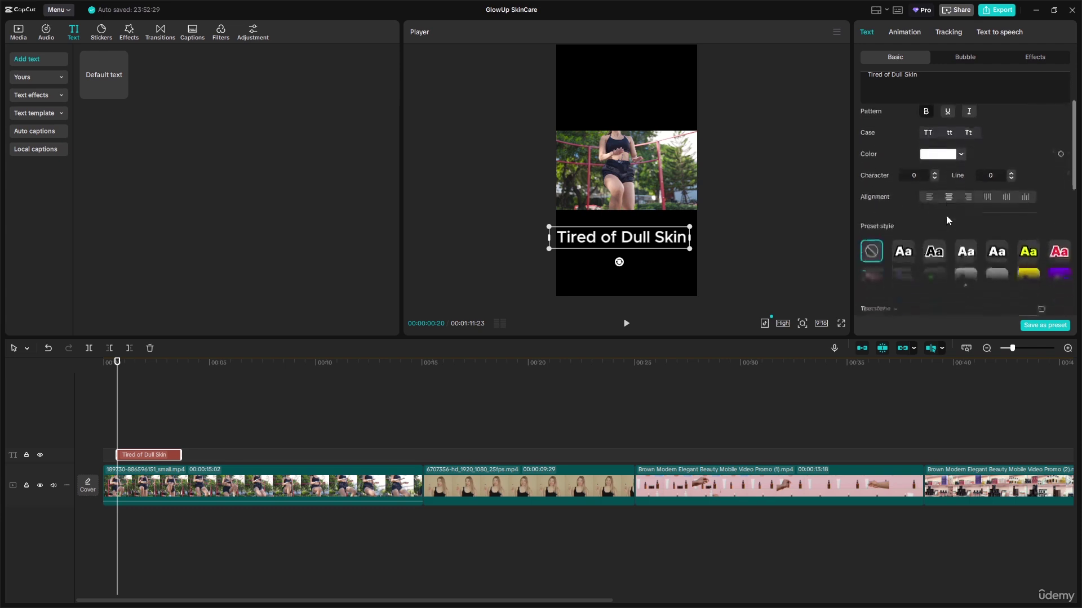
click(902, 245)
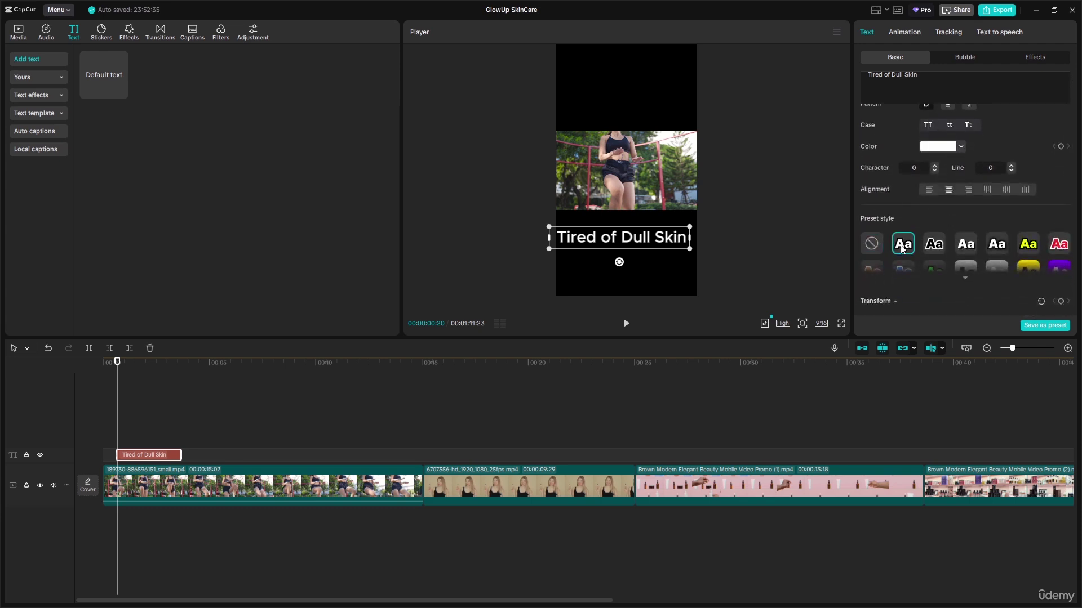
click(933, 244)
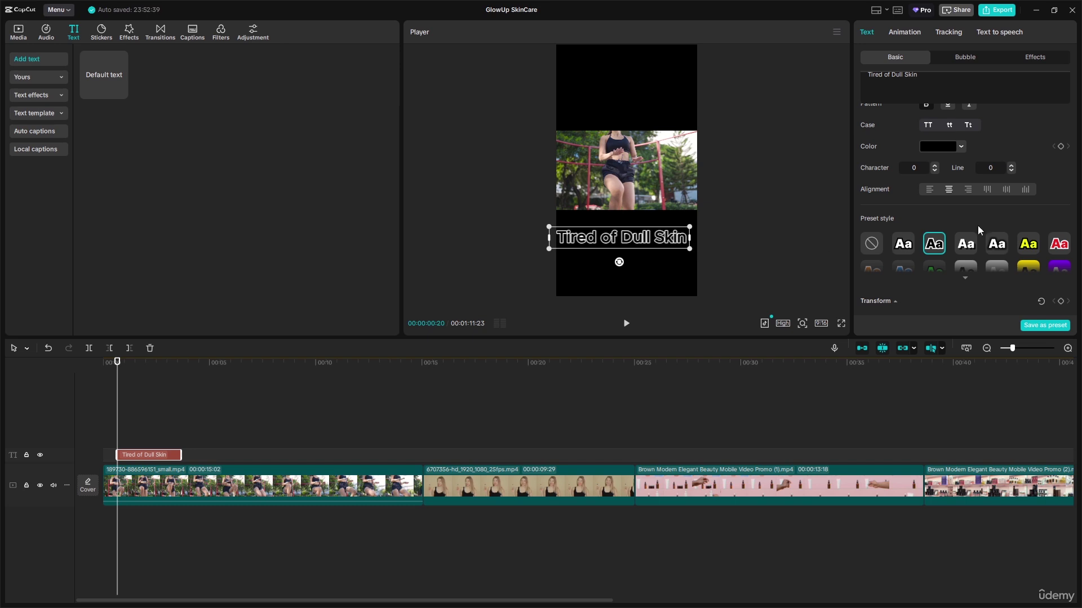
scroll(999, 215, down, 3)
click(997, 205)
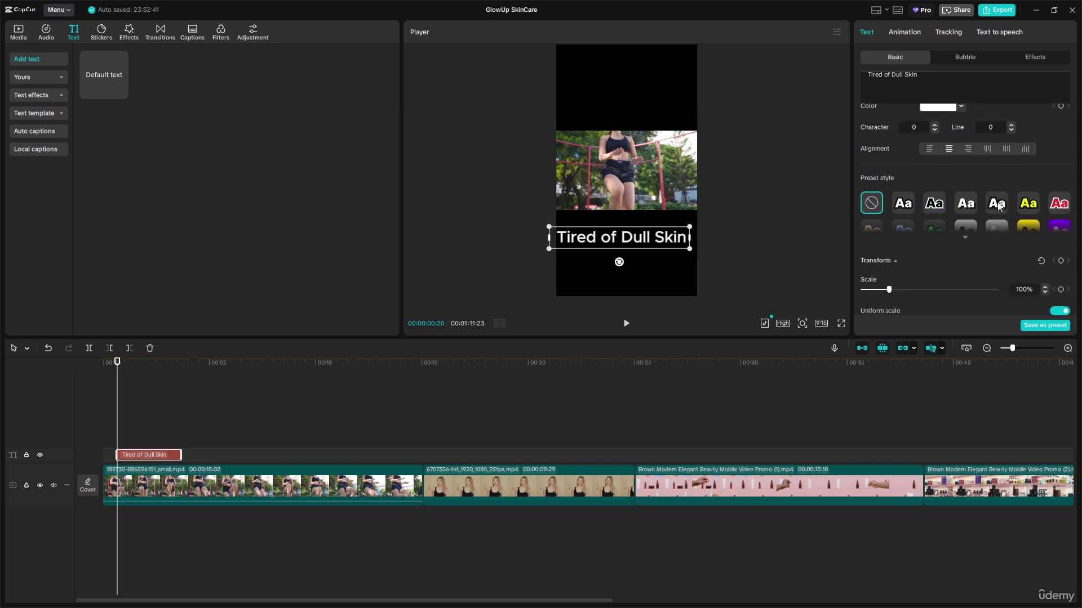
click(938, 207)
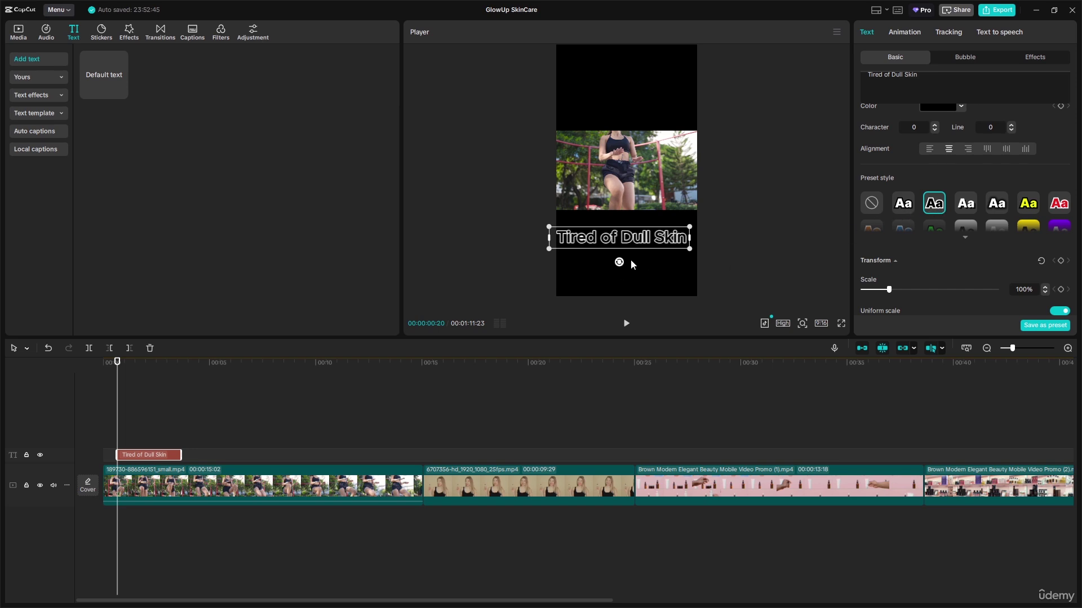
- Append a question mark to the title so it reads "Tired of Dull Skin?"
double_click(687, 239)
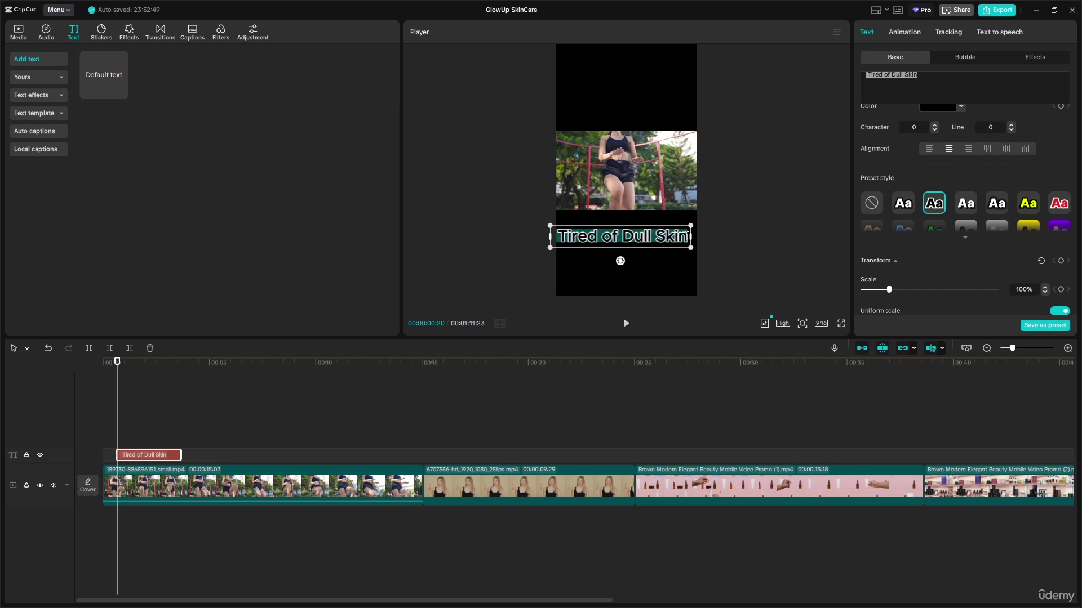
click(689, 239)
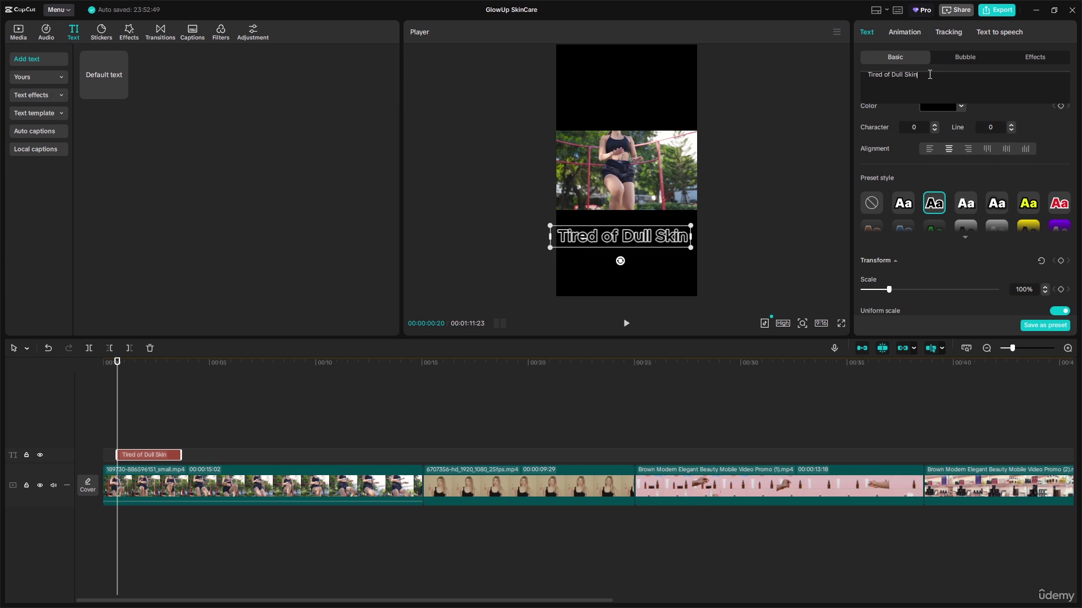
text(?)
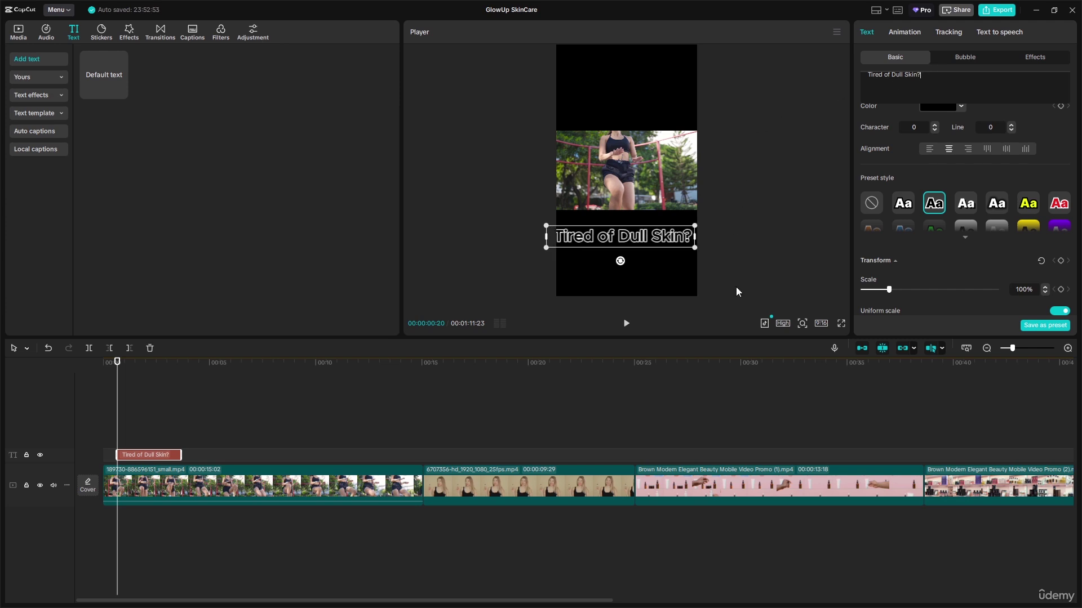
- Stretch the "Tired of Dull Skin?" title clip so it runs from the start of the video to about 5.6 seconds
click(619, 402)
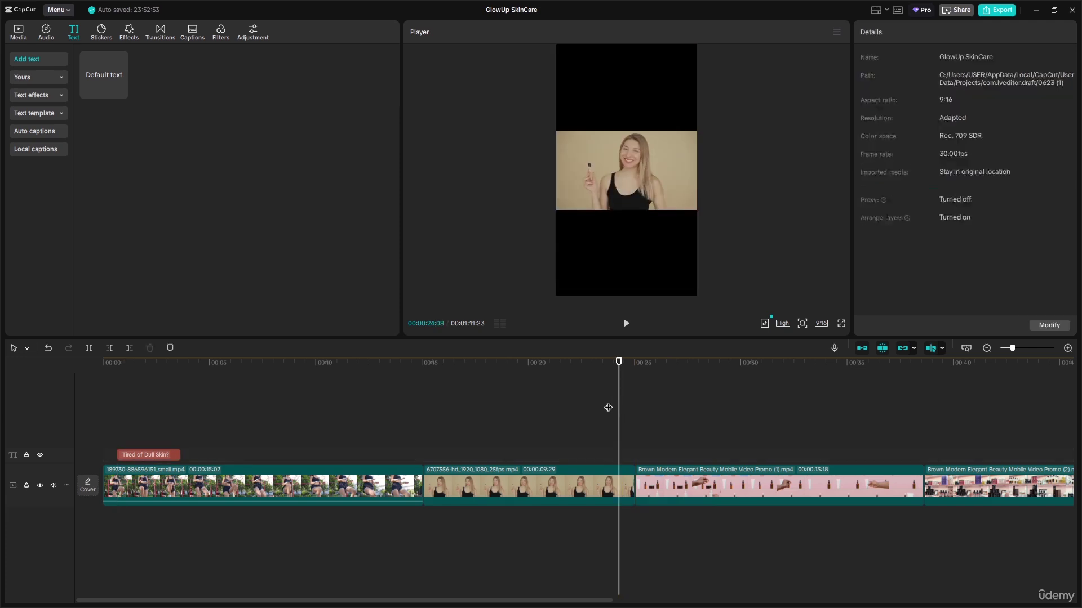
mouse_move(181, 454)
mouse_down()
mouse_move(238, 454)
mouse_move(184, 455)
mouse_up()
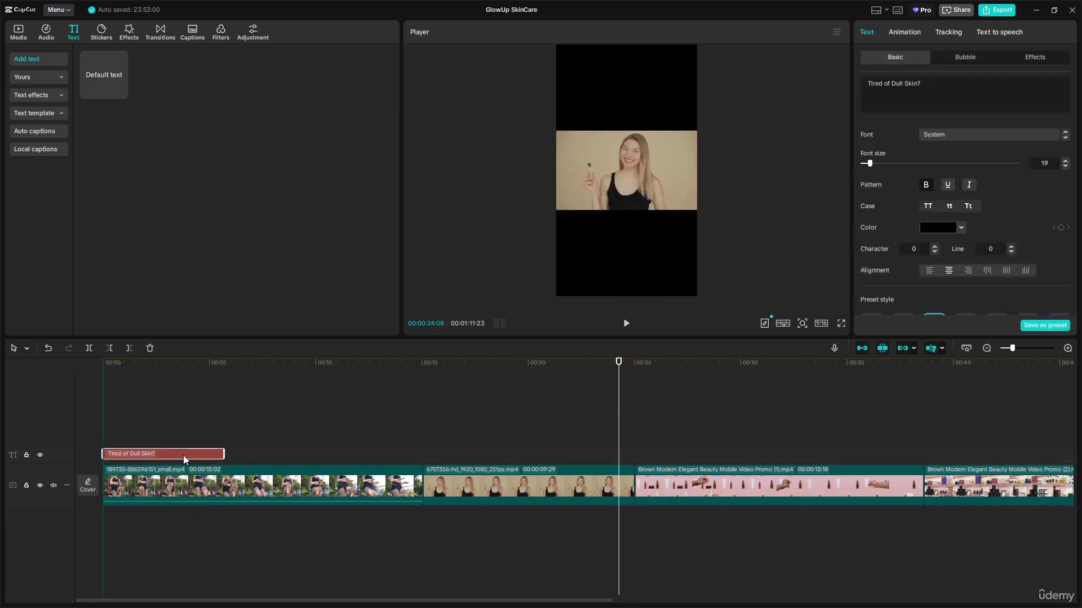
drag(619, 370, 324, 363)
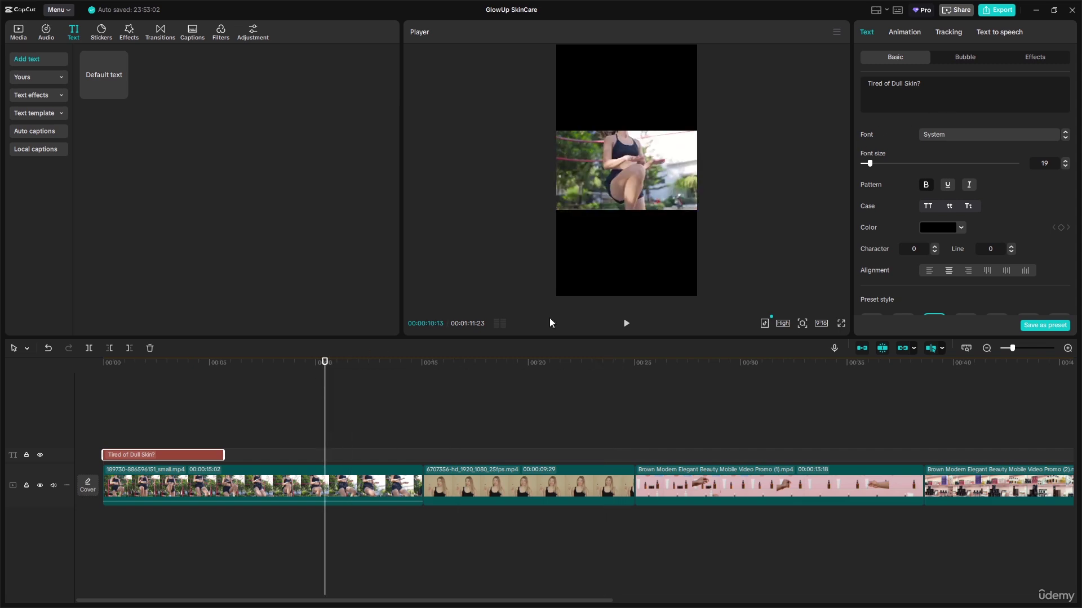
- Add a second default text layer at 00:00:12:08, near the end of the exercise footage
click(364, 421)
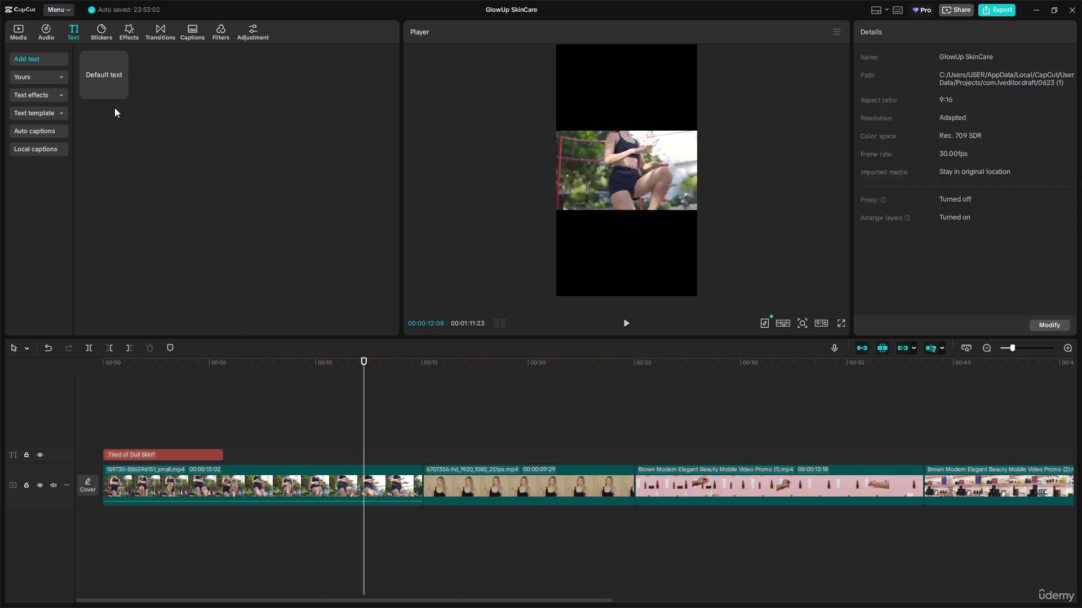
mouse_move(103, 82)
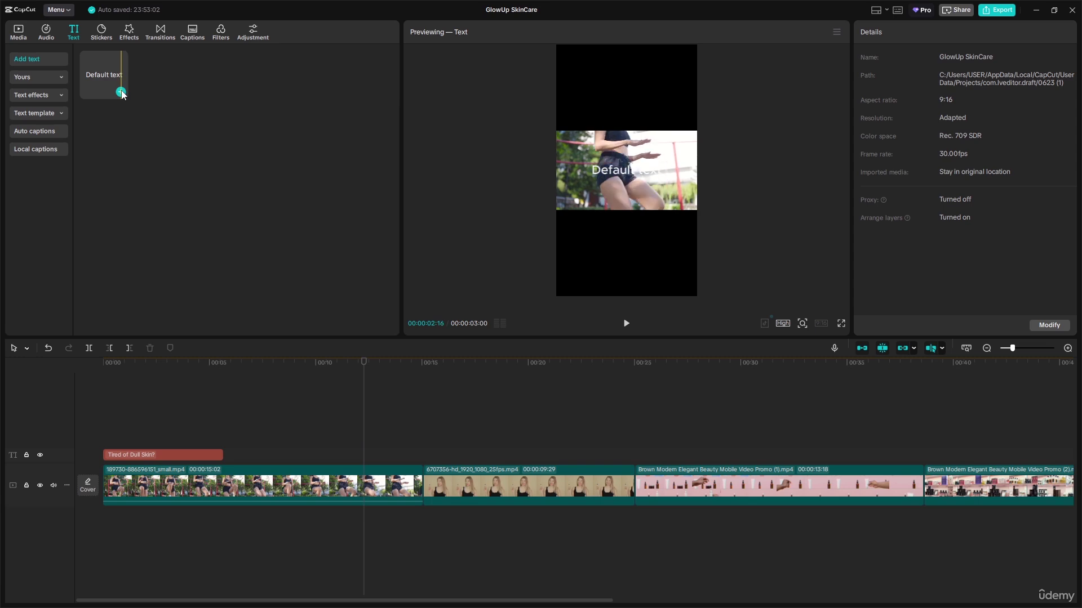
click(121, 92)
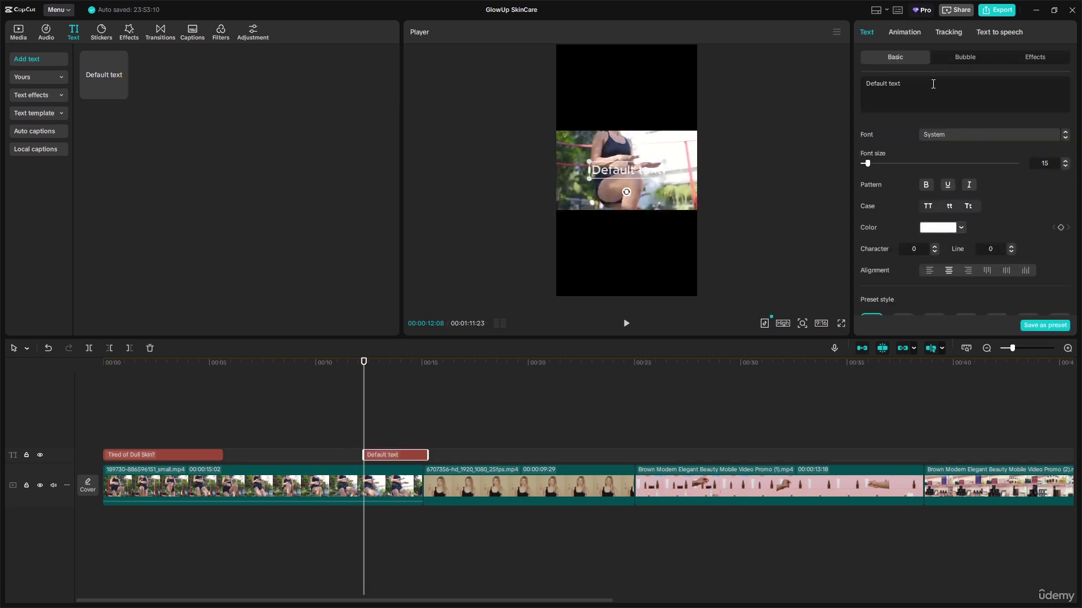
- Replace the new layer's default wording with "Try GlowUp-" on one line and "100% Natural skincare" on the line below
drag(950, 85, 852, 79)
key(BackSpace)
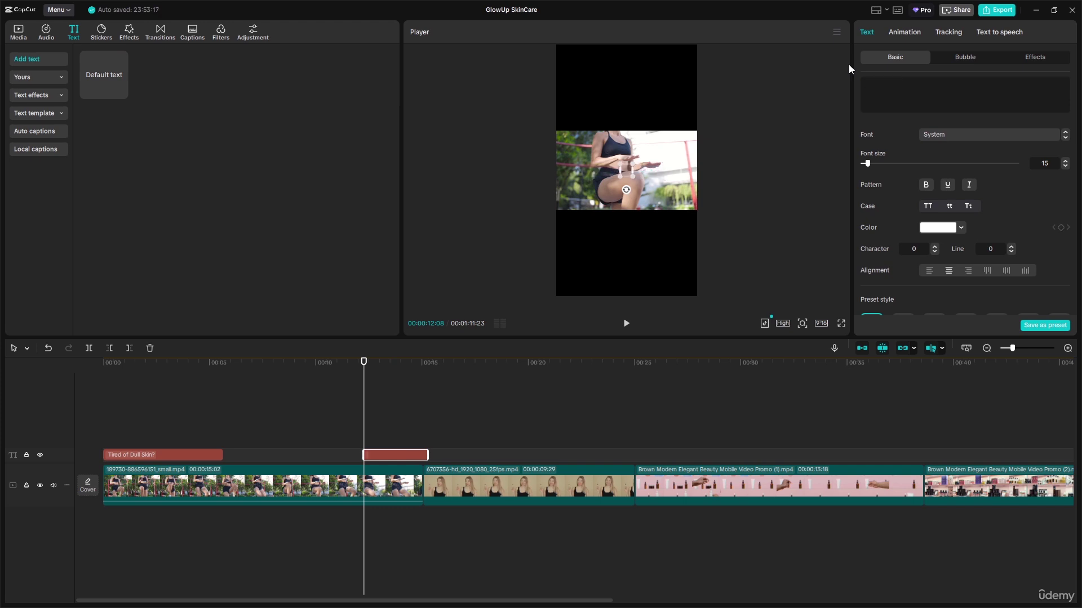
text(Try Glow)
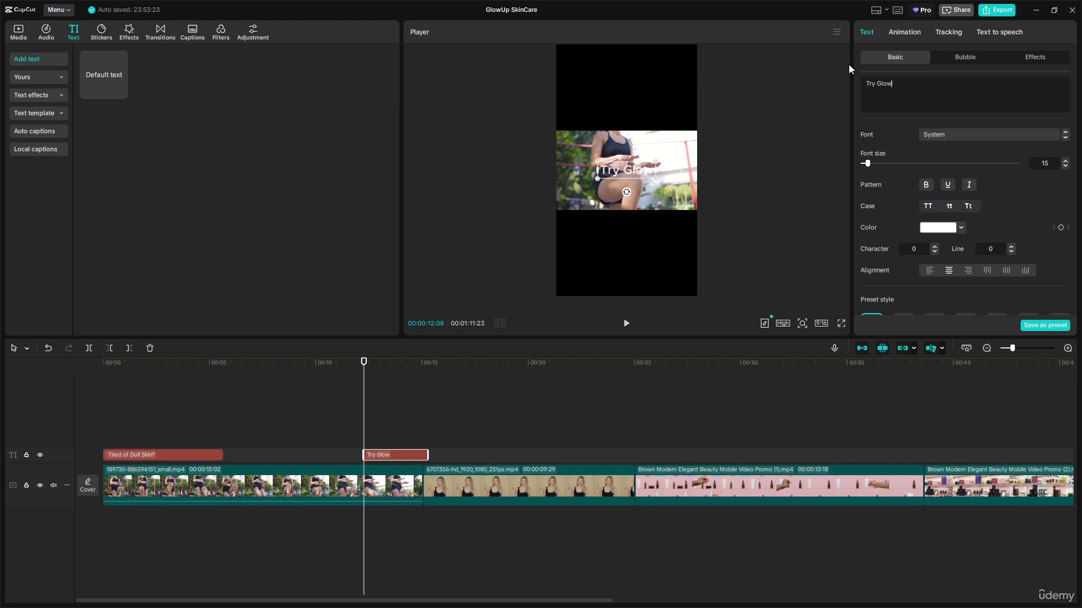
text(Up)
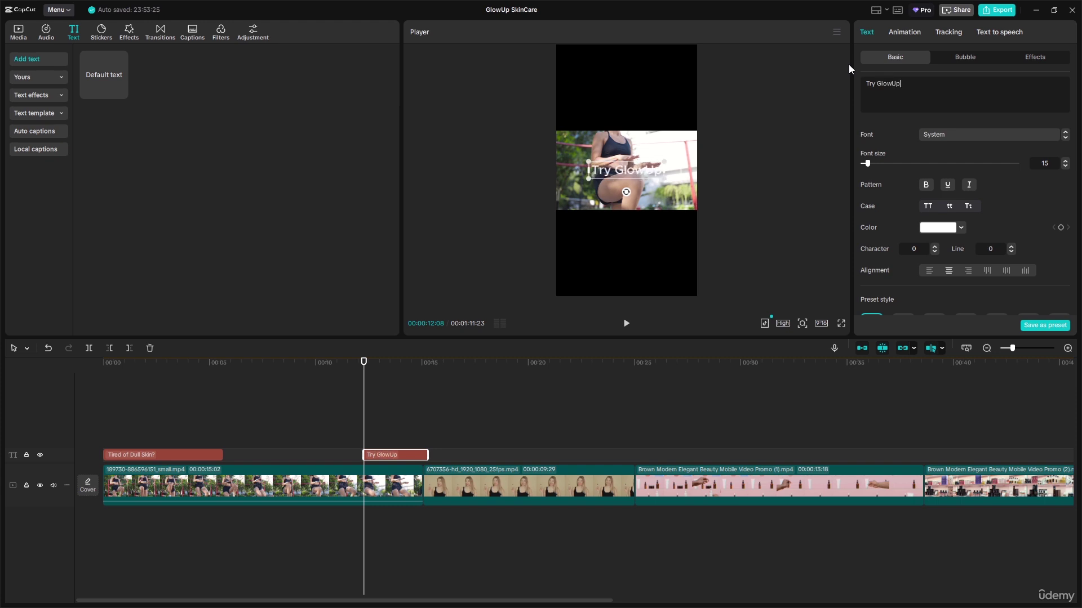
text(-100)
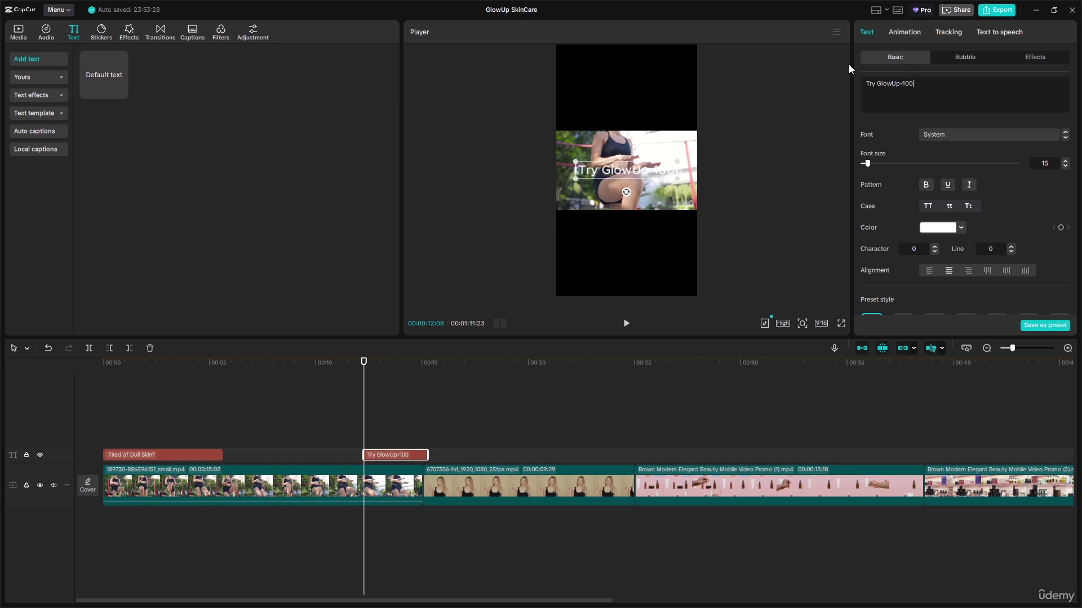
text(%)
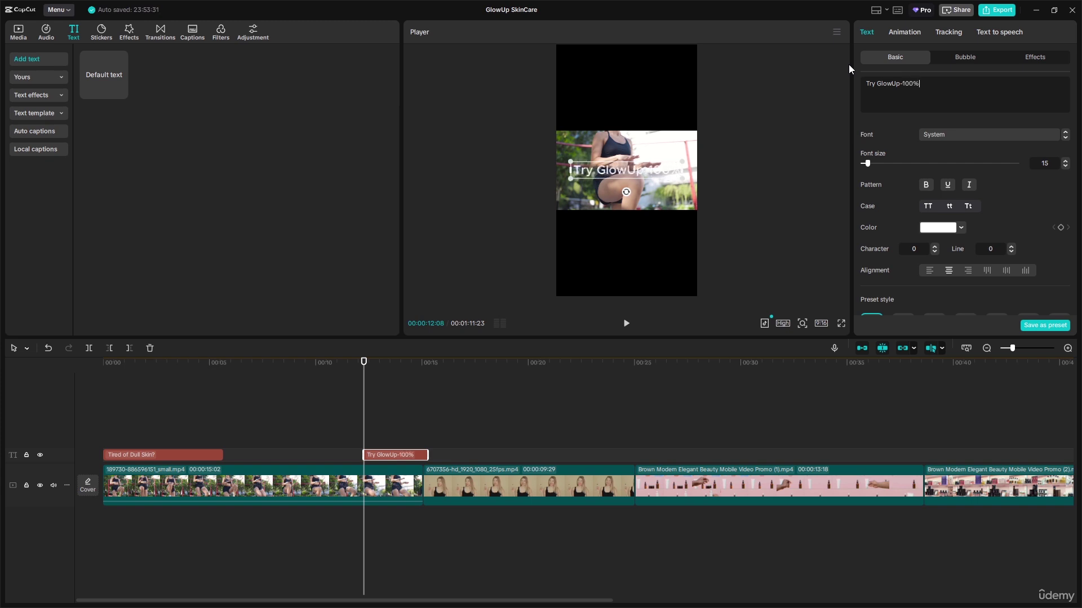
text( Na)
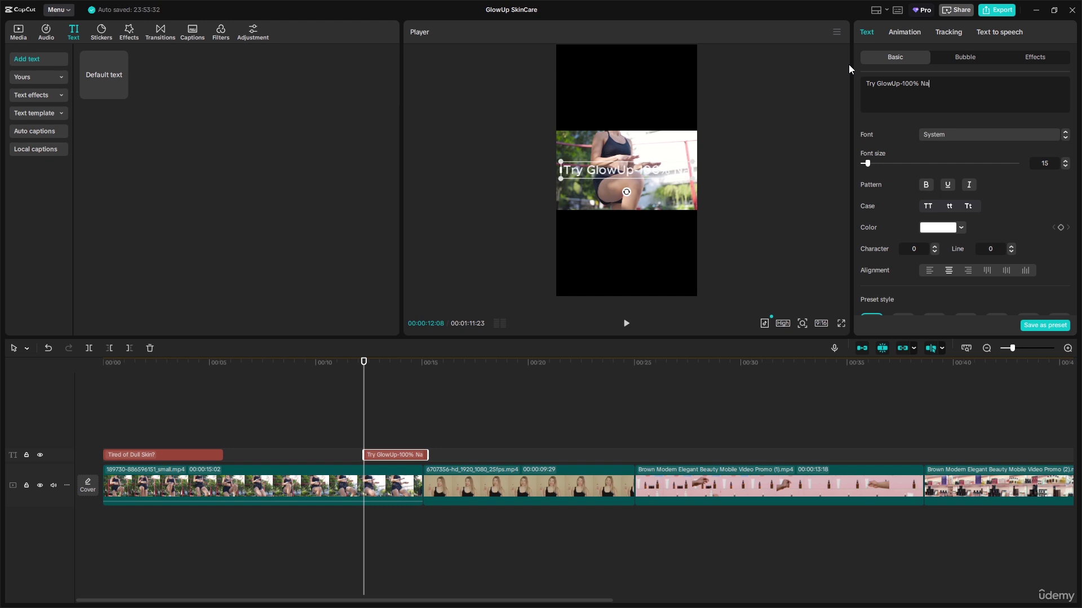
text(tu)
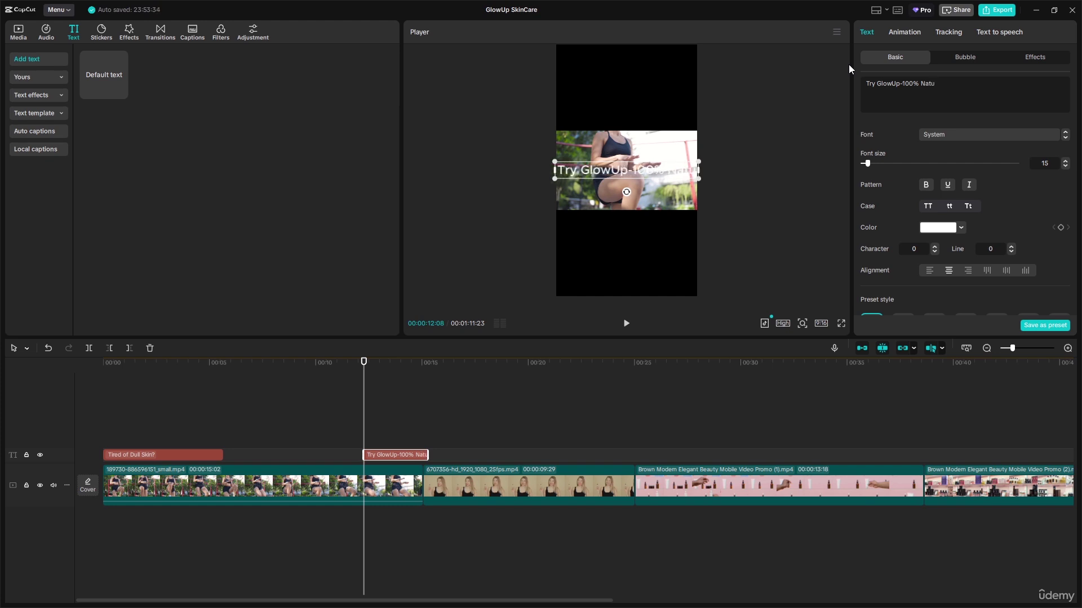
text(ral)
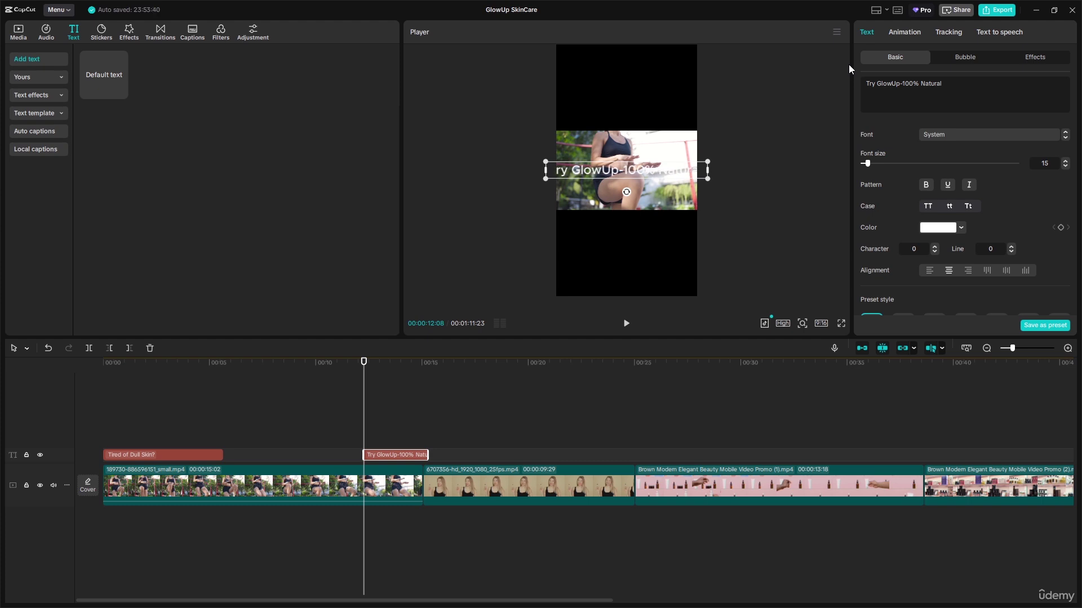
text( ski)
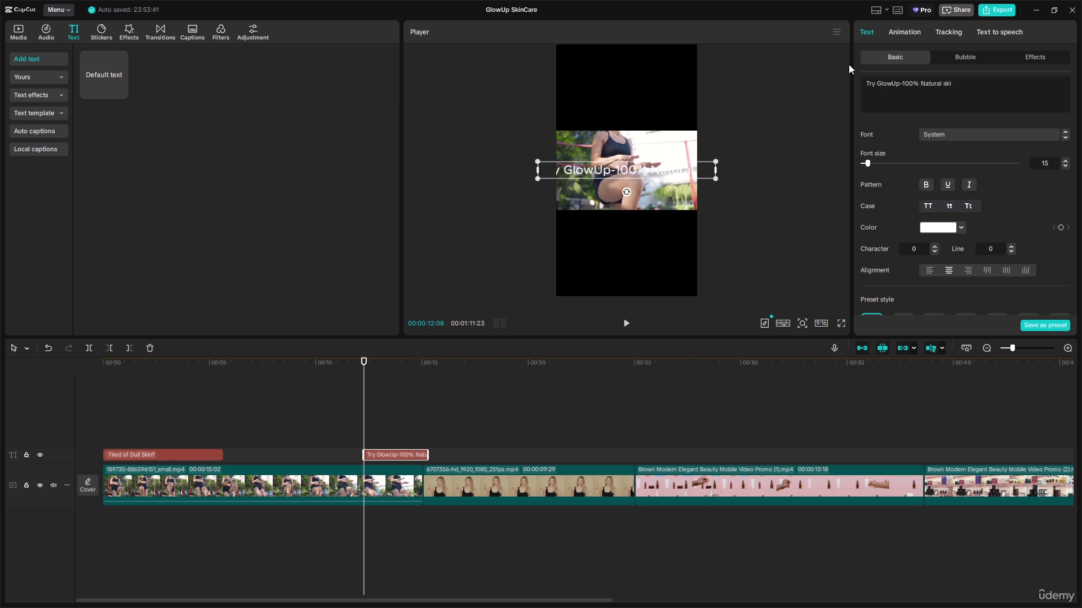
text(ncare)
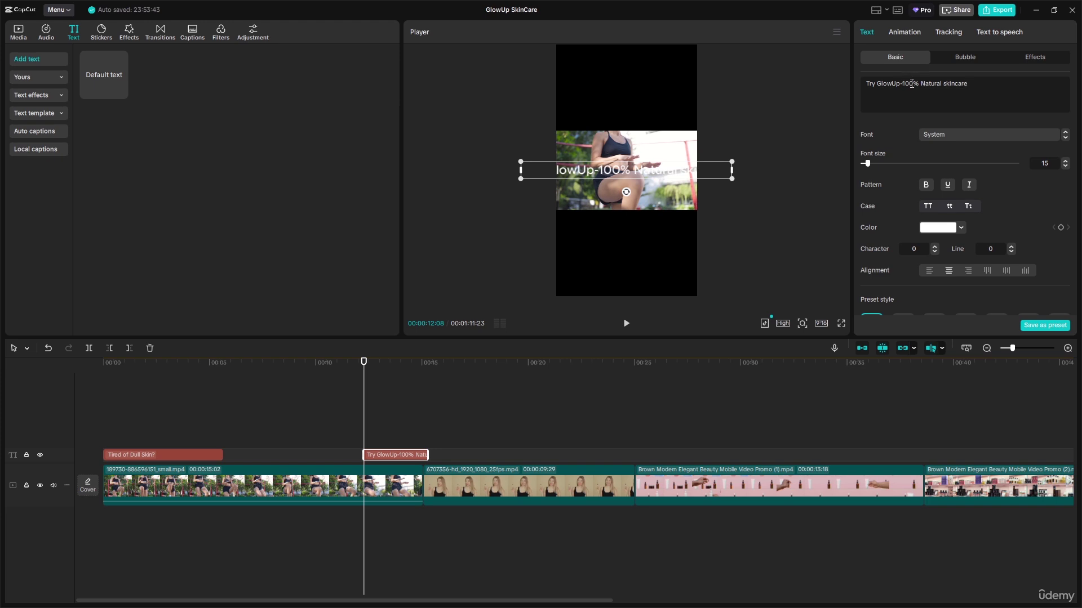
key(Return)
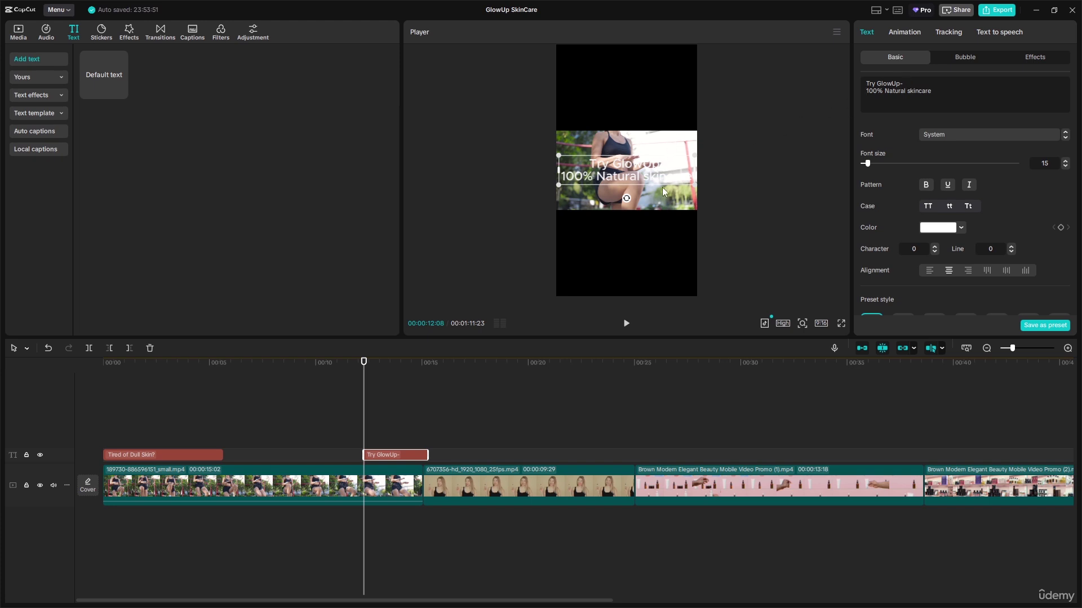
- Move the "Try GlowUp-" title into the black area below the footage and reduce its font size to 14
drag(662, 166, 658, 231)
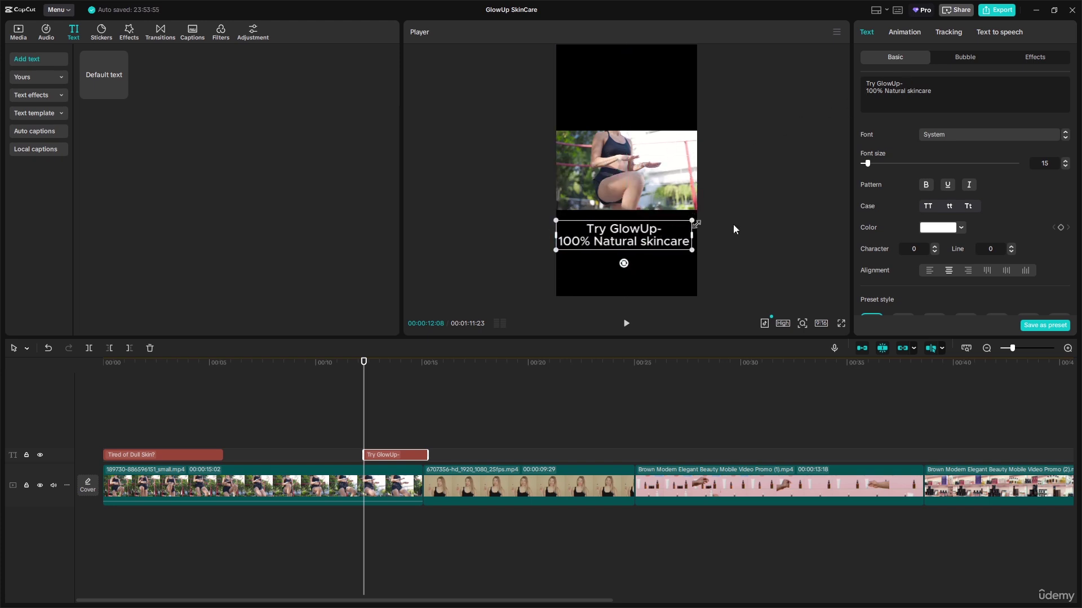
drag(866, 164, 868, 165)
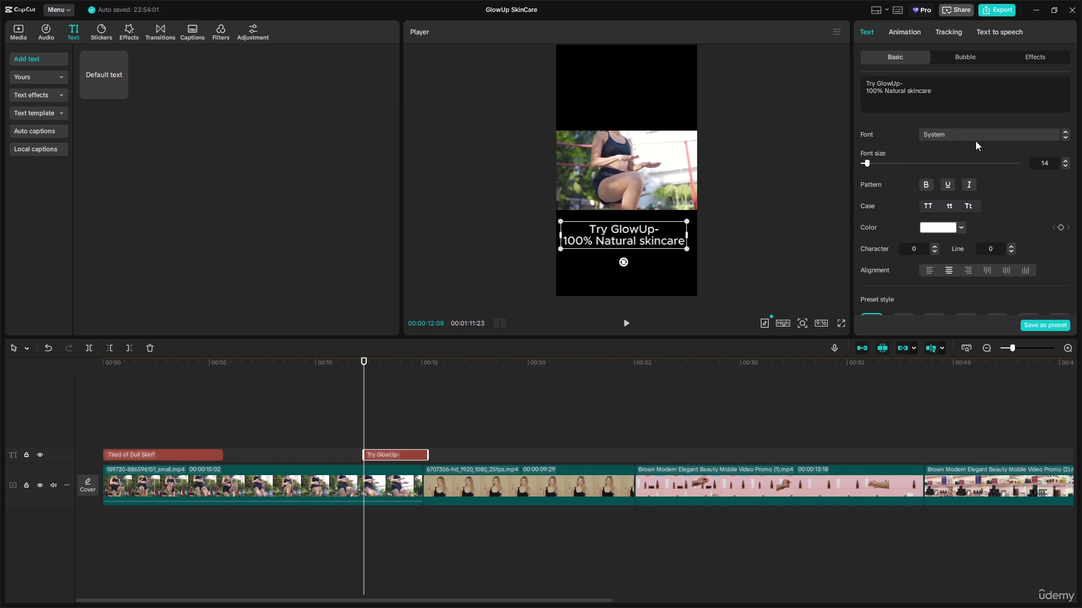
- Set the "Try GlowUp-" title's font to Artis and enlarge the title to nearly fill the frame's width
click(999, 137)
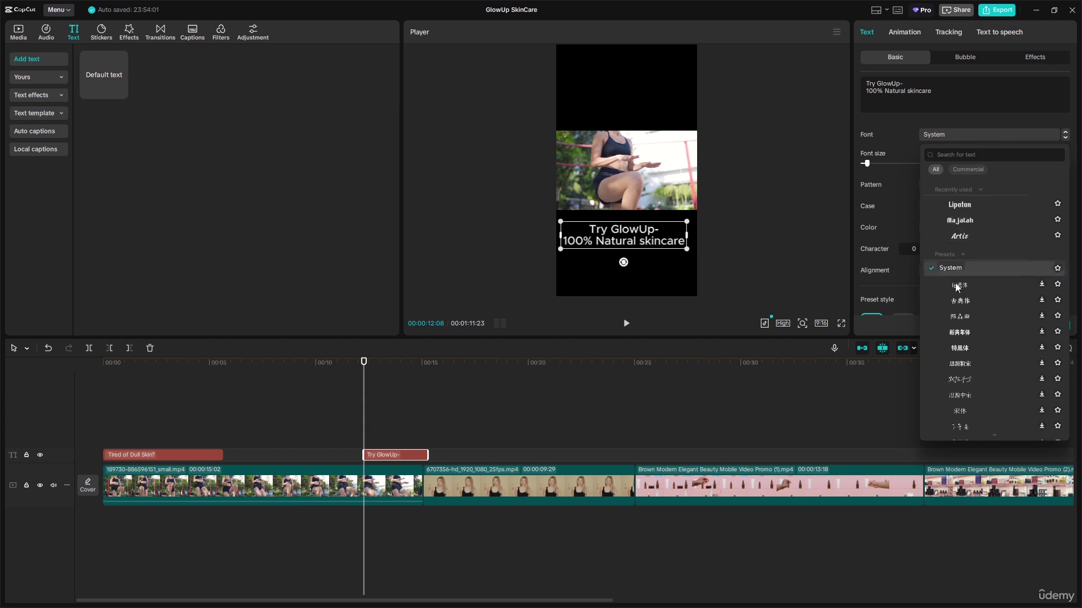
click(928, 240)
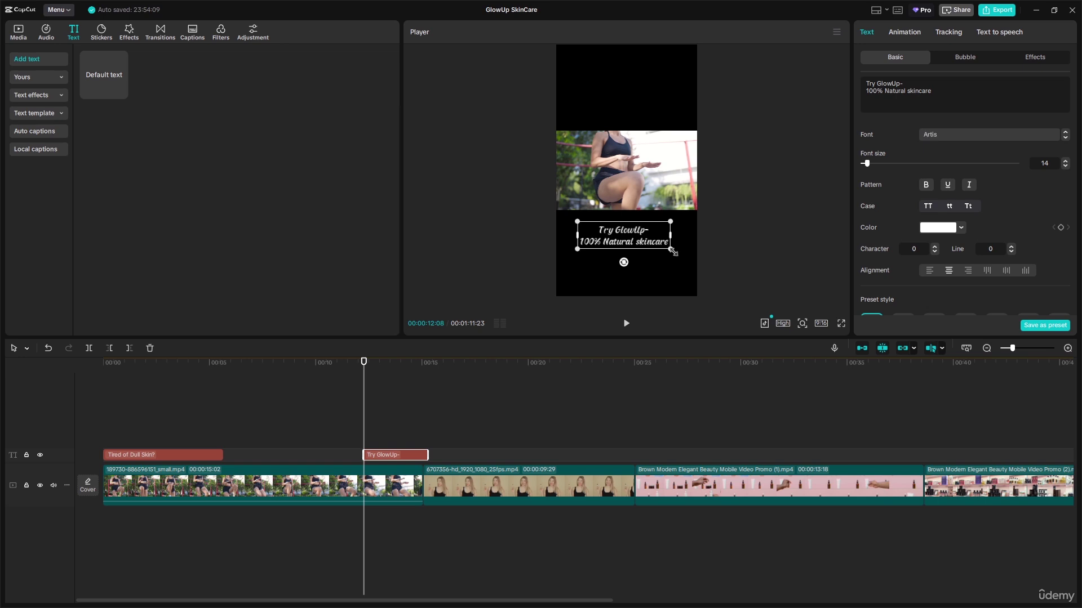
drag(671, 250, 651, 264)
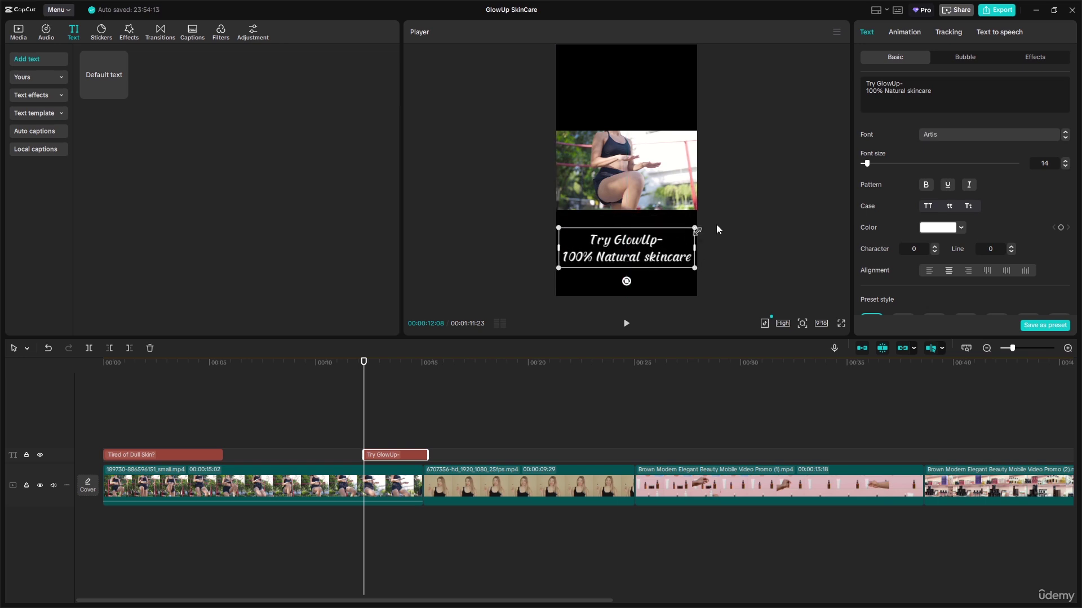
click(795, 235)
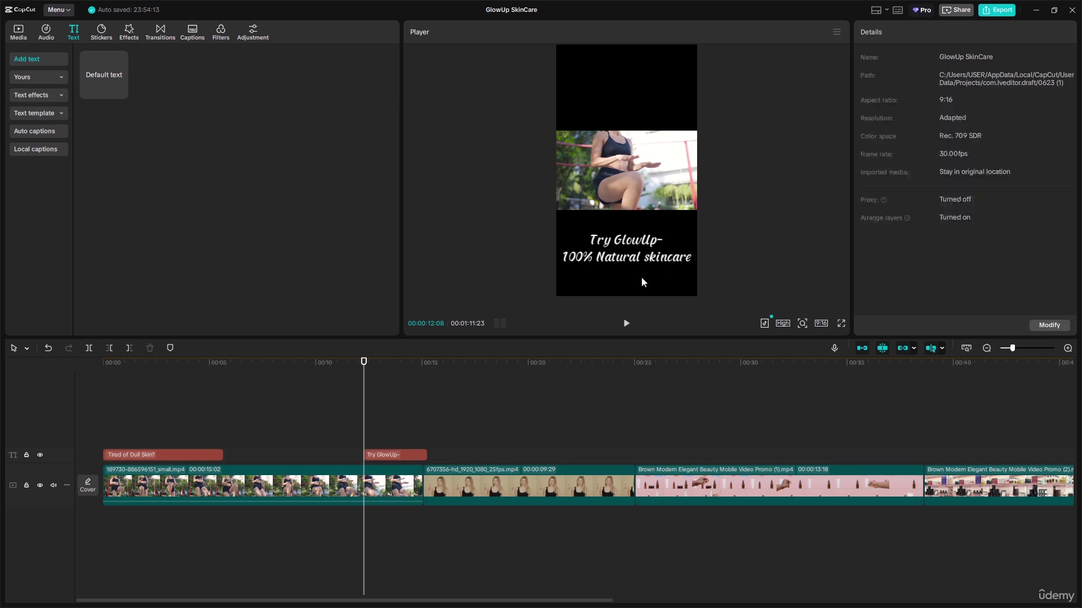
- Add a third default text layer at 00:00:18:15, over the clip of the woman against the beige background
click(496, 376)
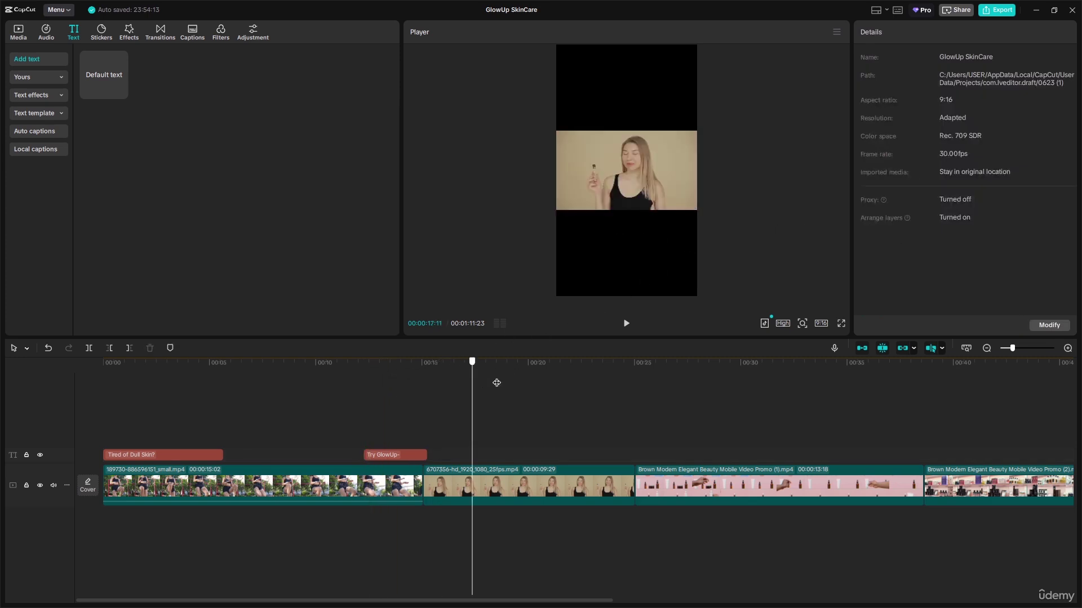
click(120, 91)
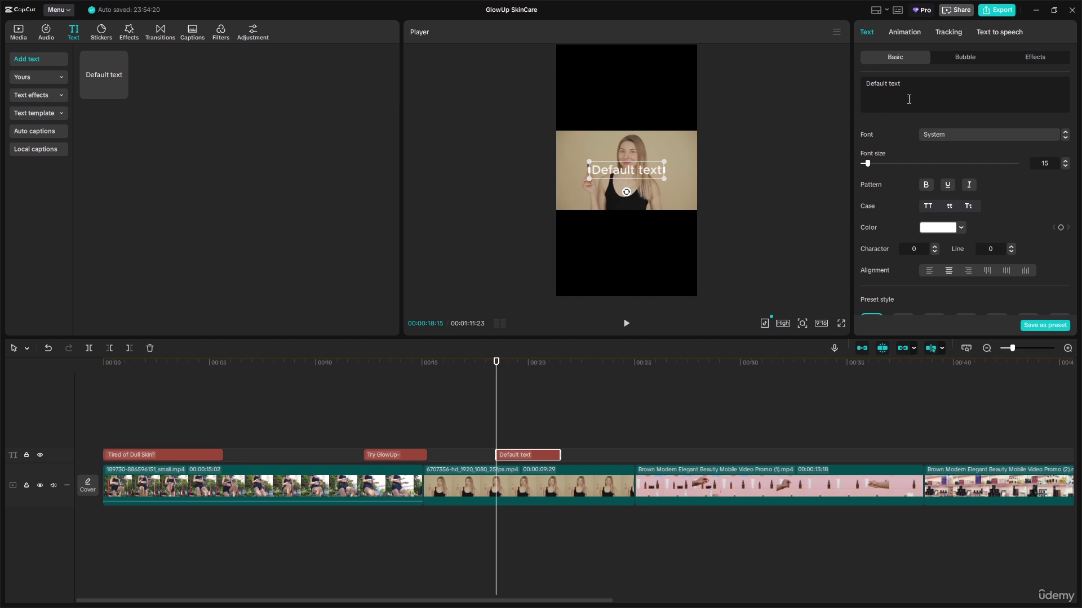
- Replace the third text layer's default wording with "Glow Naturally, Glow Daily"
drag(909, 93, 813, 84)
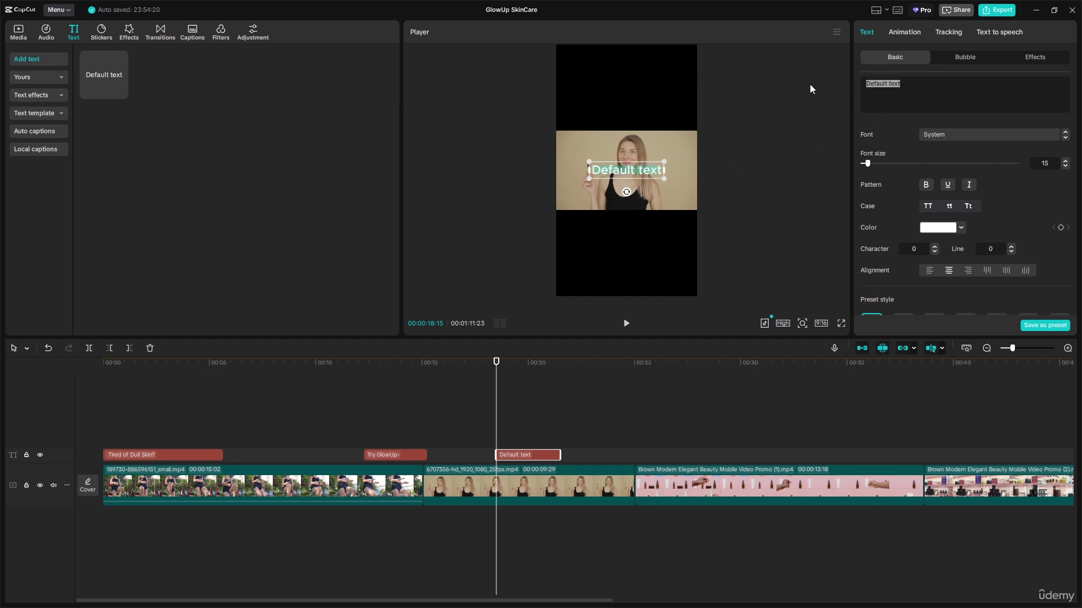
key(BackSpace)
text(Glow)
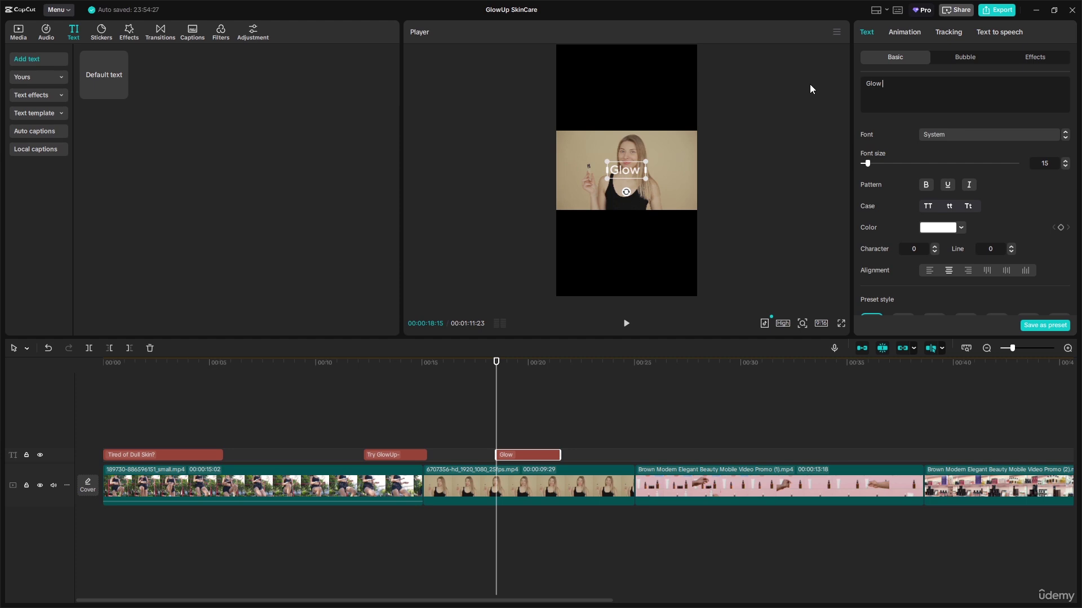
text( Naur)
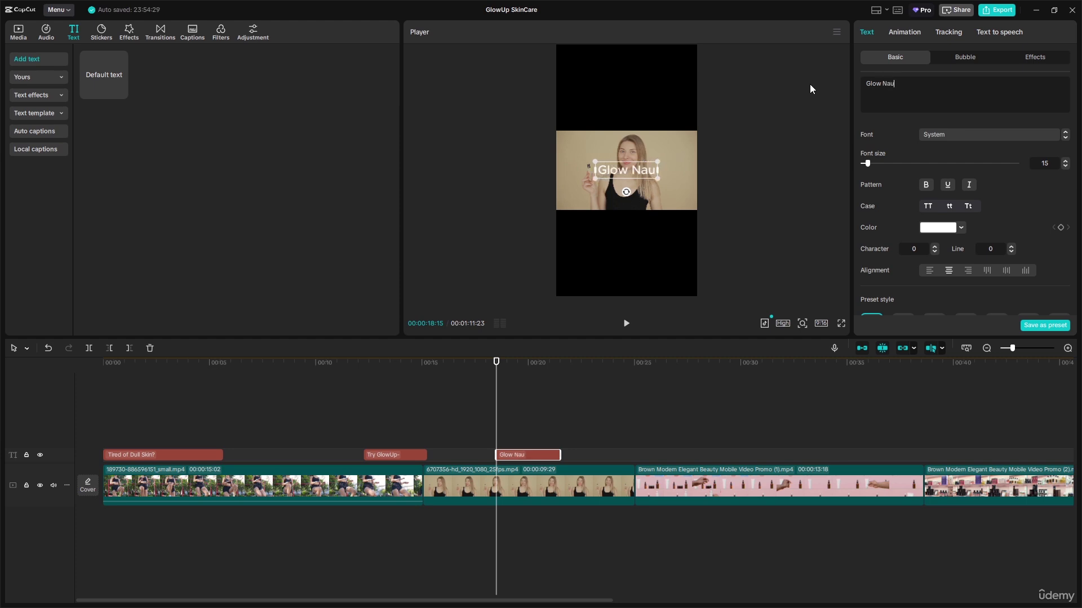
key(BackSpace)
key(BackSpace)
text(tur)
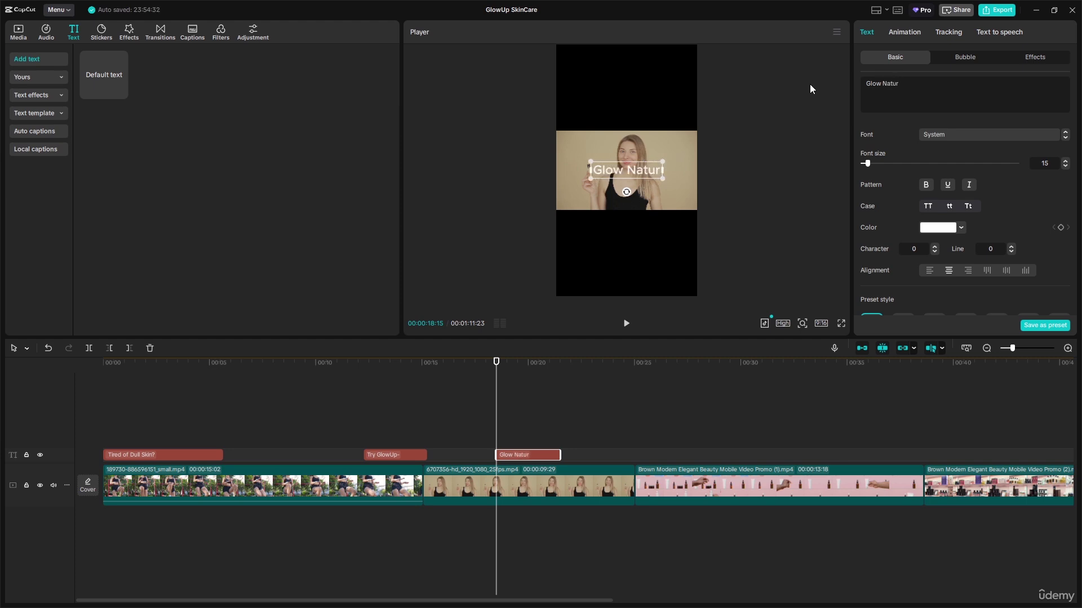
text(e)
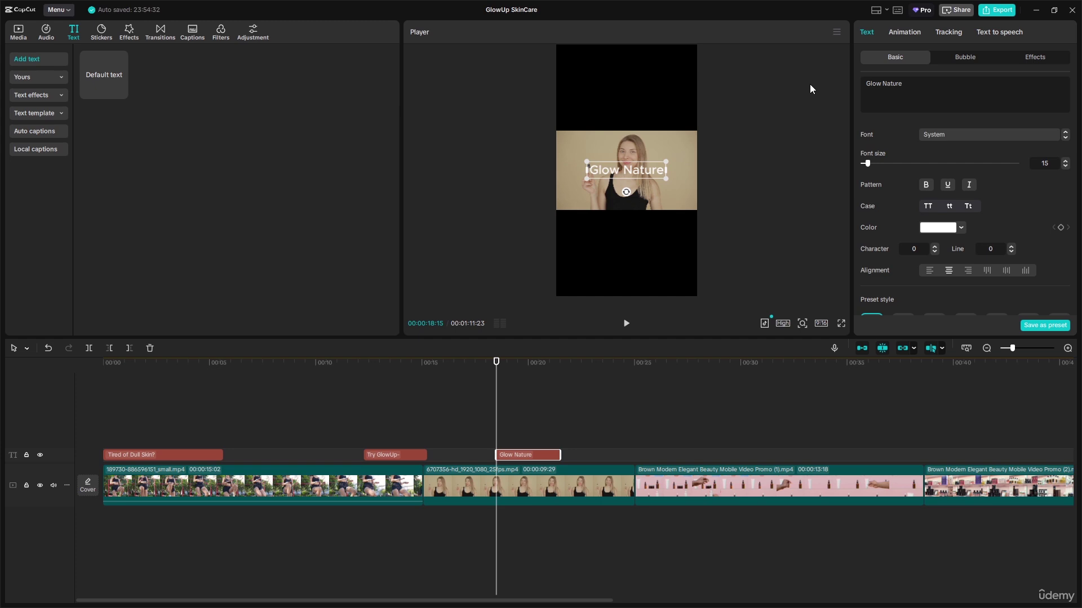
key(BackSpace)
text(ally)
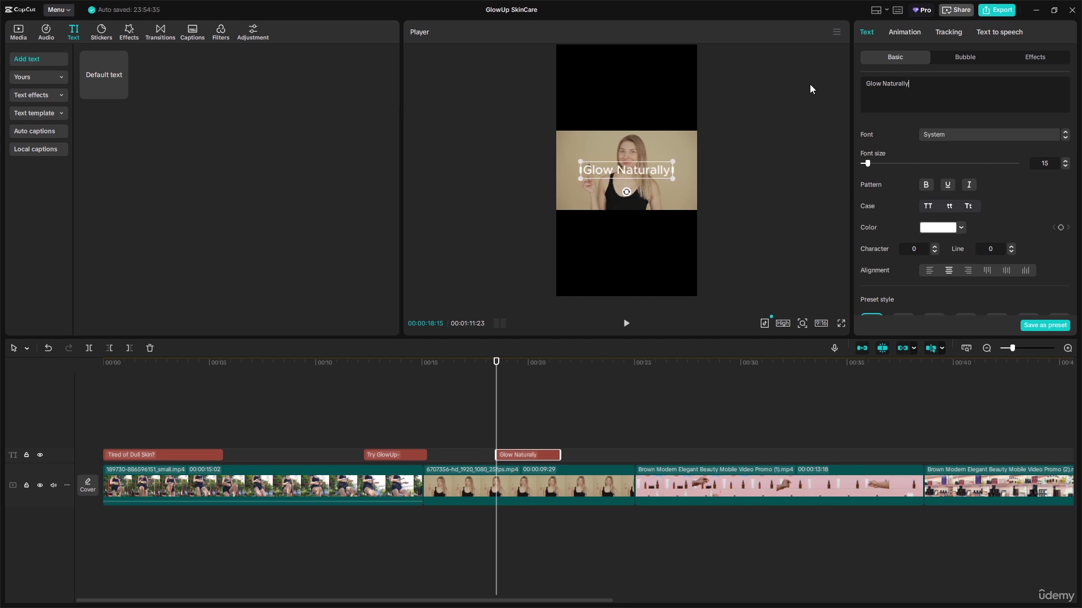
text(, Gl)
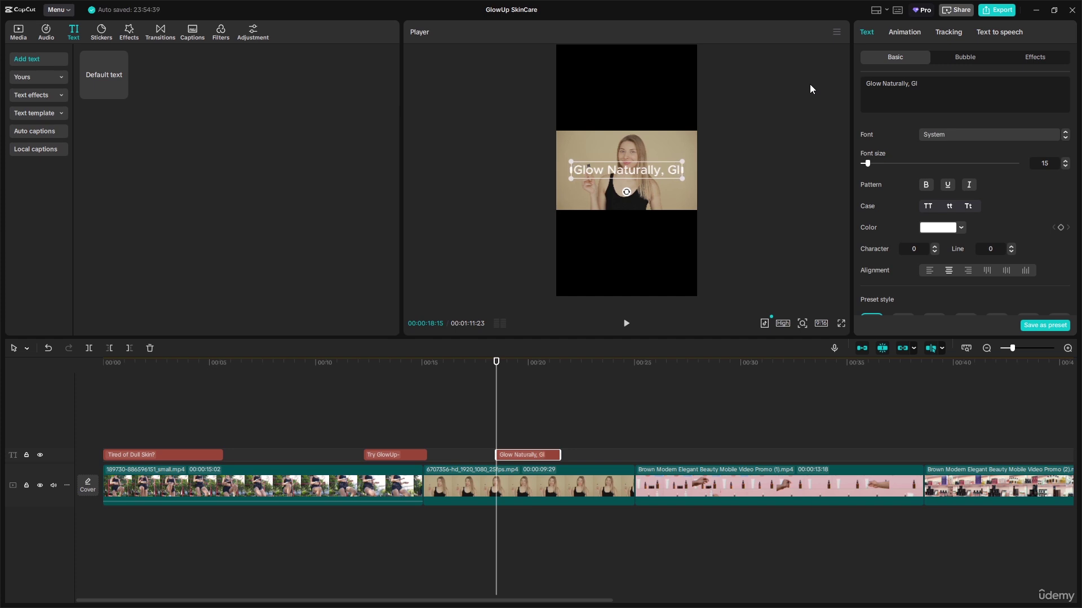
text(ow Da)
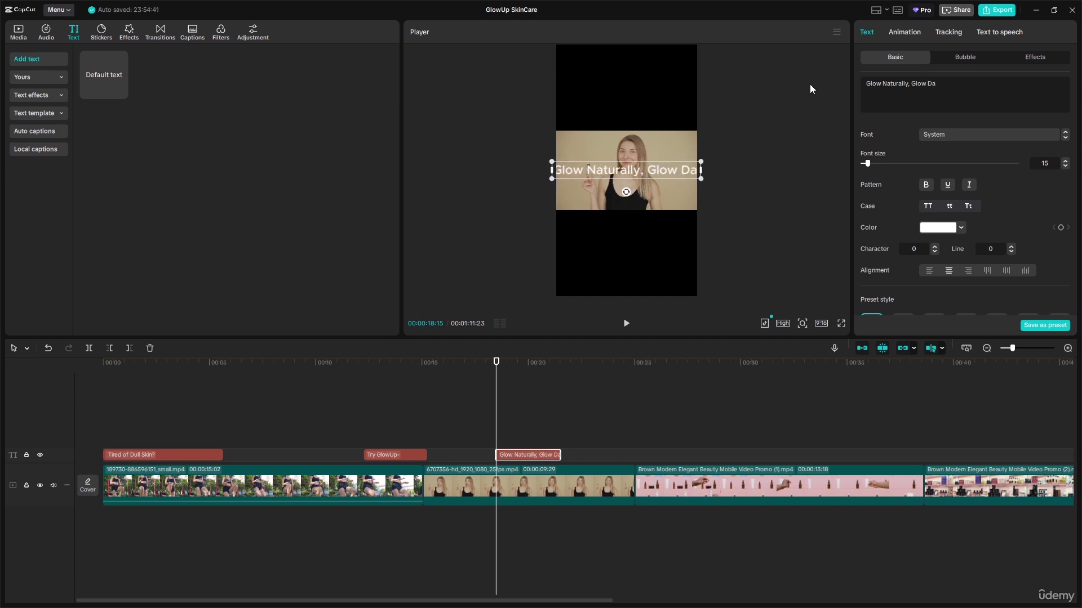
text(ily)
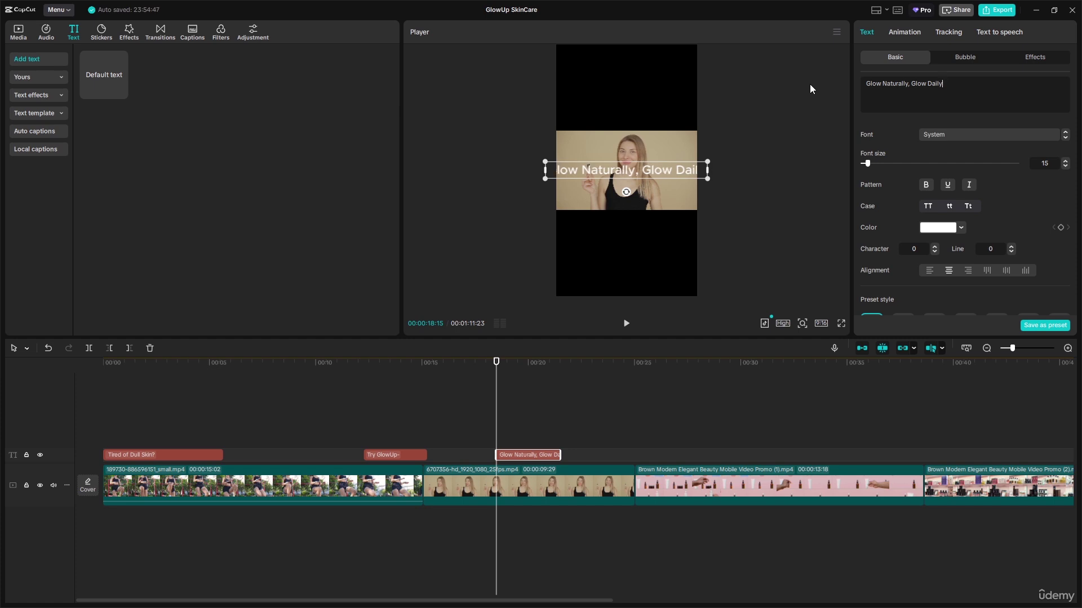
- Move the "Glow Naturally, Glow Daily" title into the black area below the footage and break it into two lines after the comma
drag(671, 166, 667, 247)
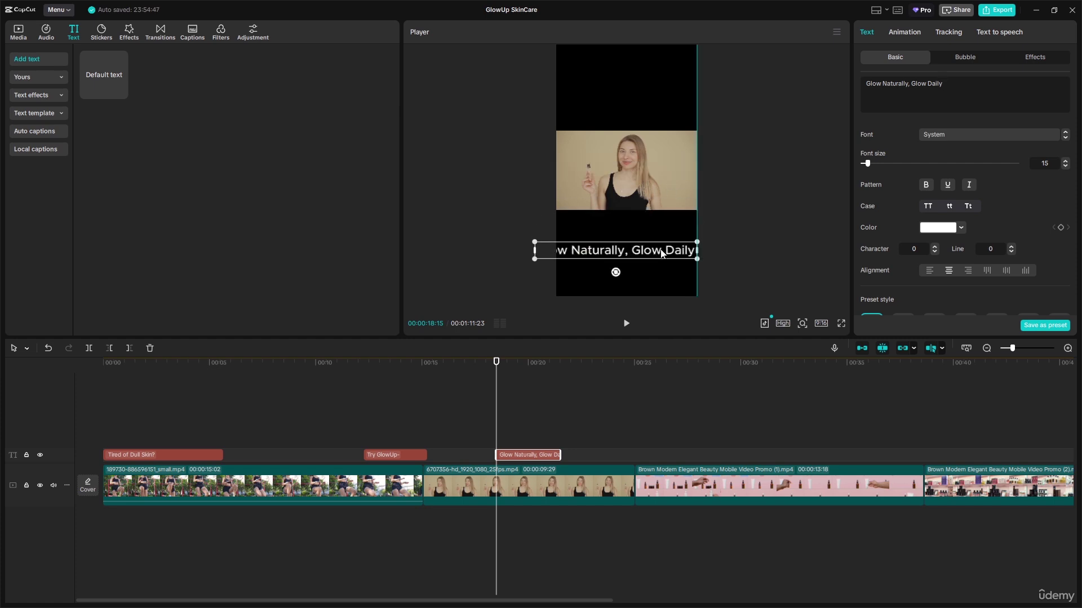
click(912, 83)
key(Return)
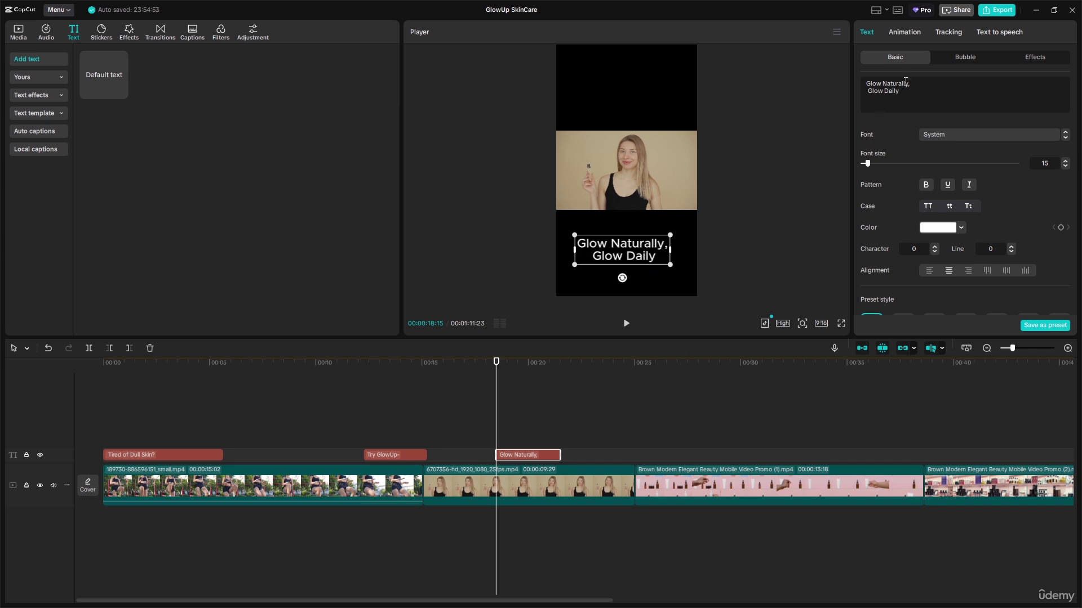
- Set the "Glow Naturally, Glow Daily" title's font to the heavy Montserrat variant and make it bold
click(976, 136)
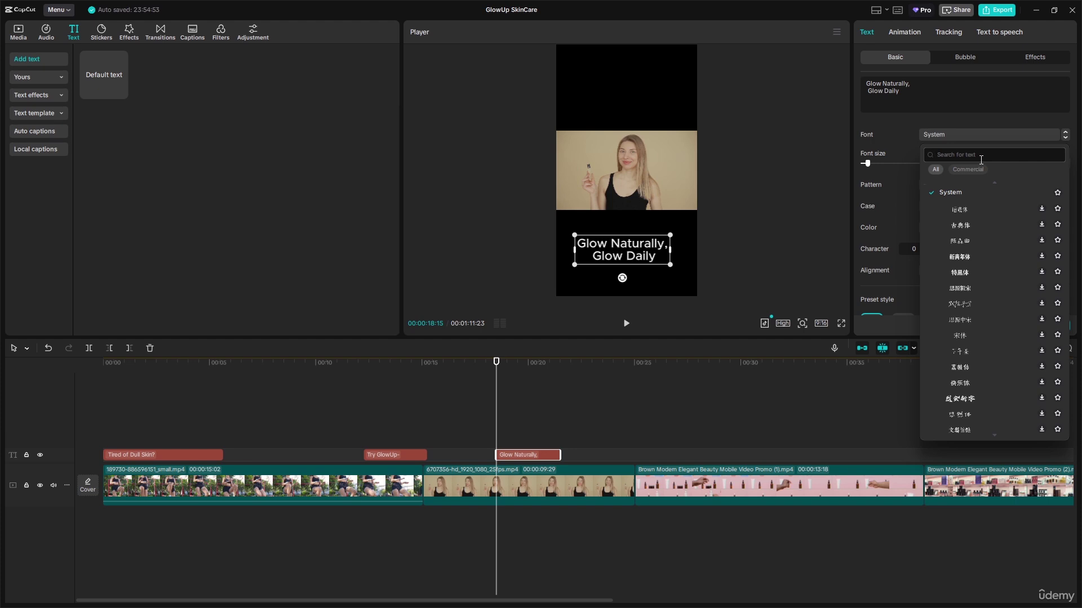
text(m)
key(BackSpace)
text(ntserrat)
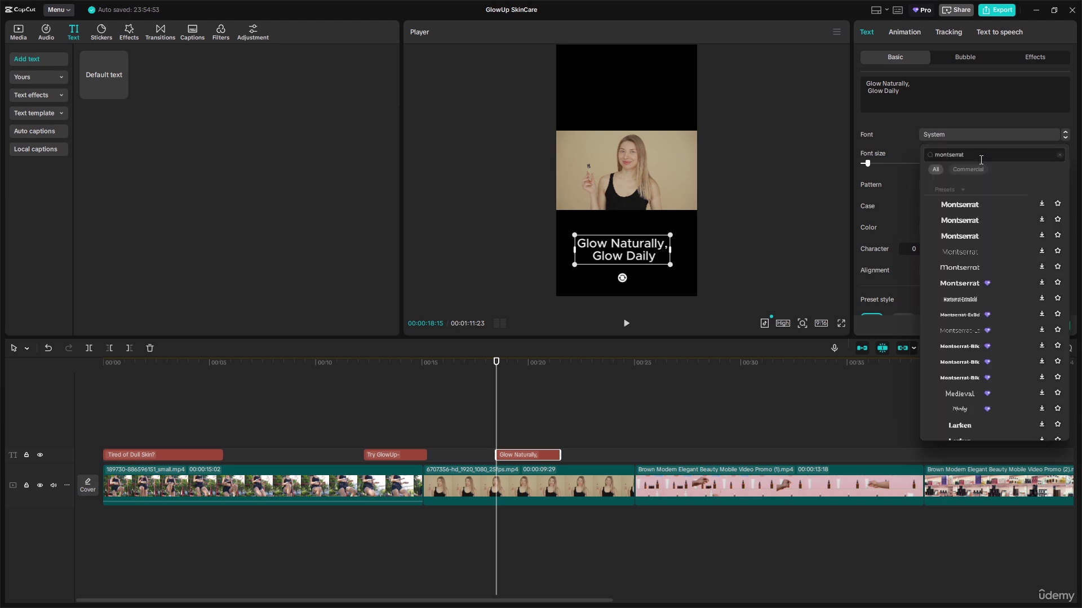
click(973, 208)
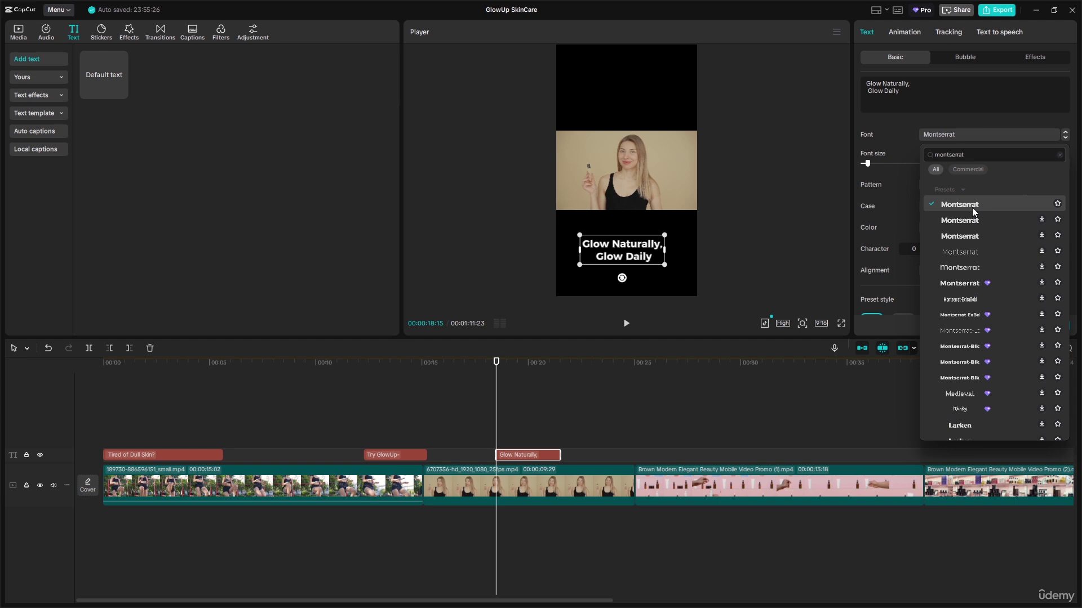
click(958, 216)
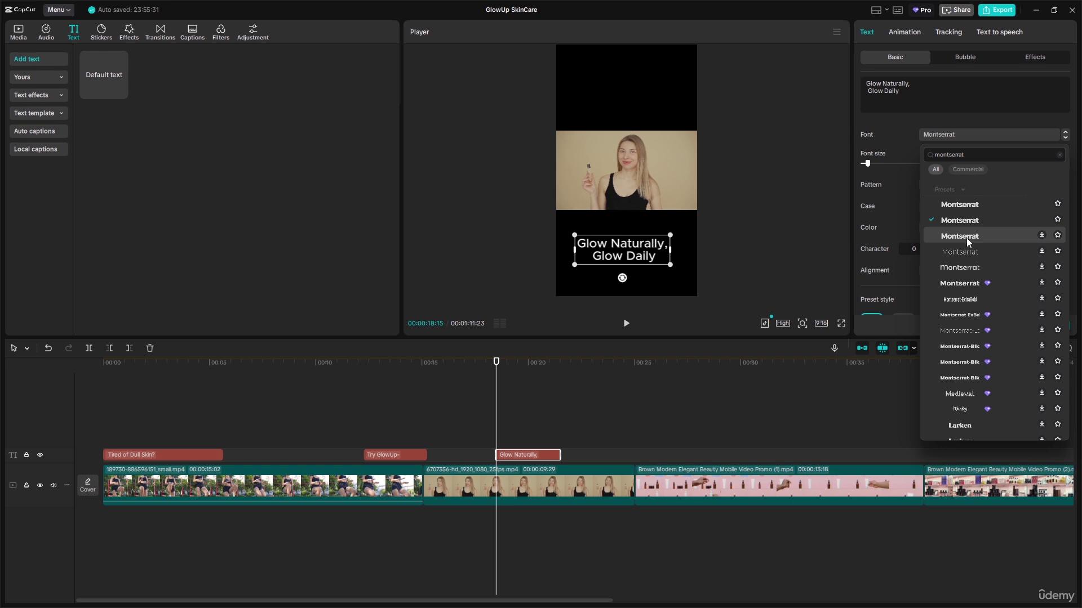
click(970, 222)
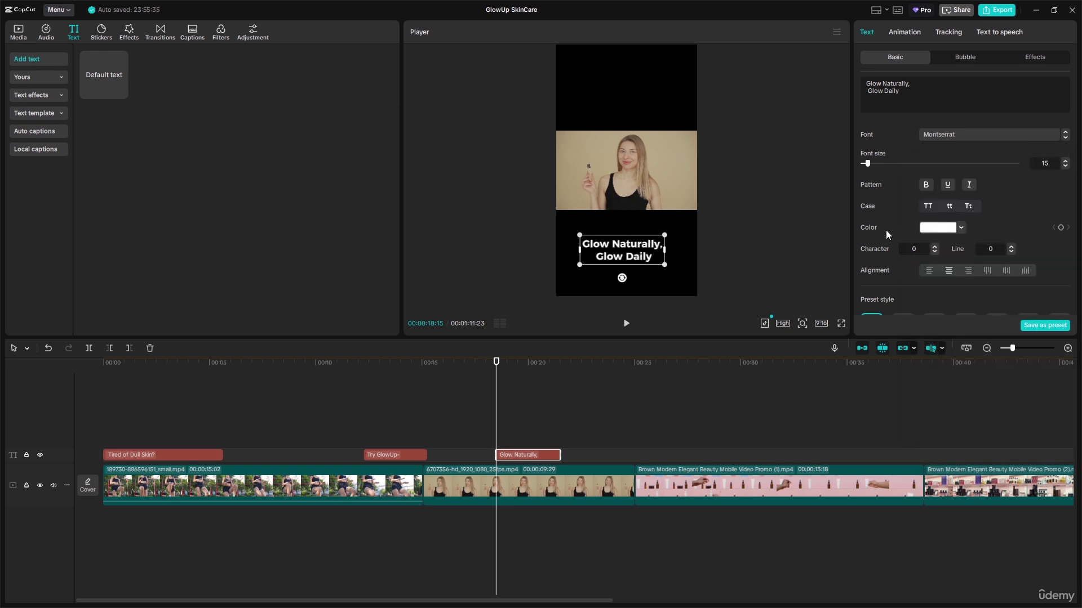
click(926, 186)
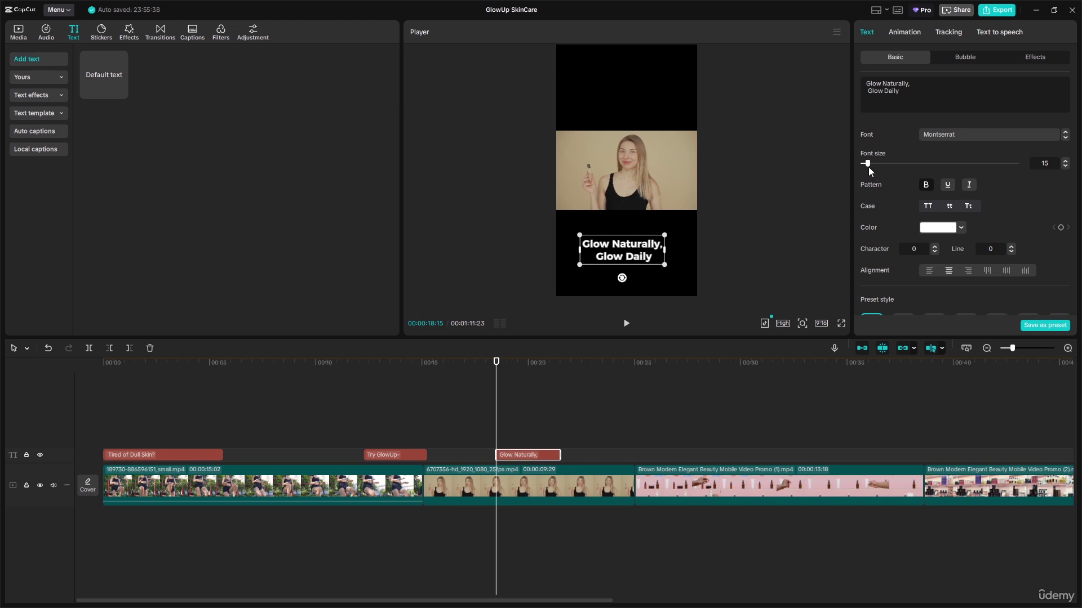
- Try the red, purple-on-white, white-on-black, green and orange preset styles on the "Glow Naturally, Glow Daily" title
click(961, 228)
click(1022, 215)
scroll(957, 220, down, 5)
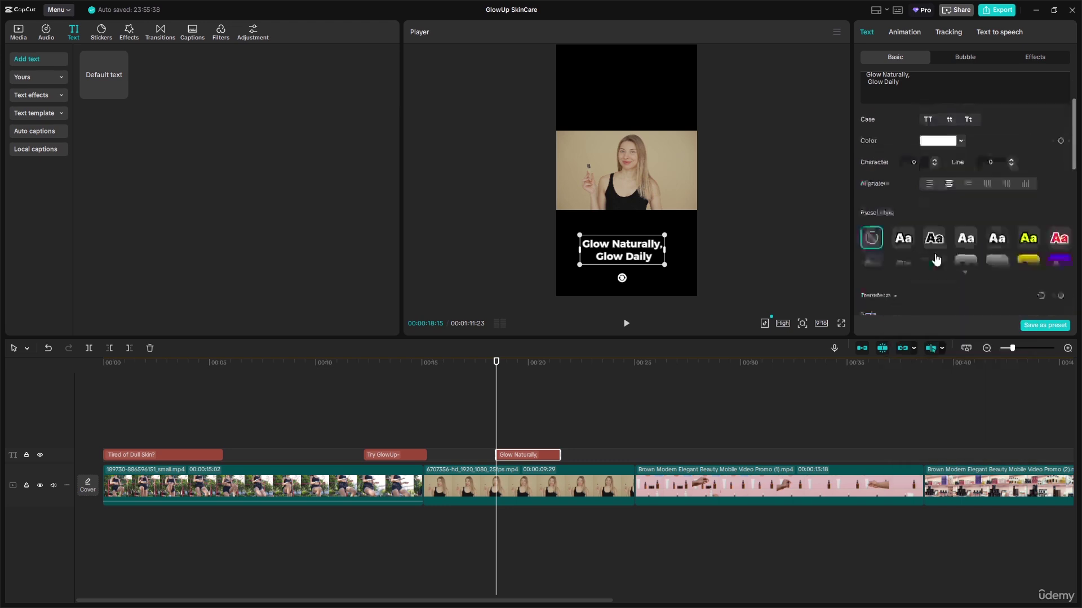
scroll(945, 220, down, 1)
scroll(945, 212, up, 5)
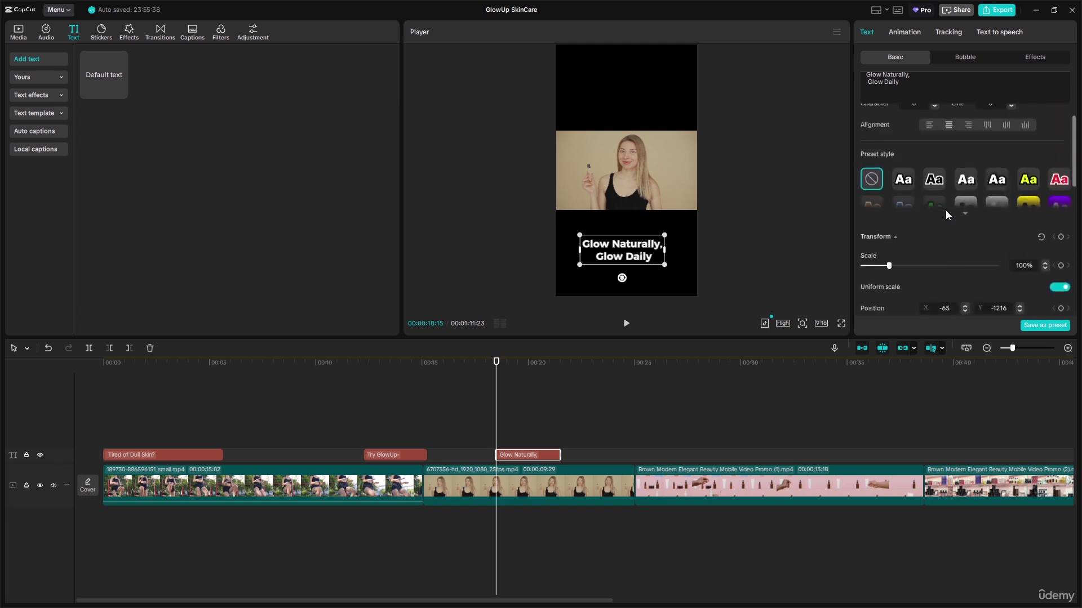
scroll(976, 229, down, 2)
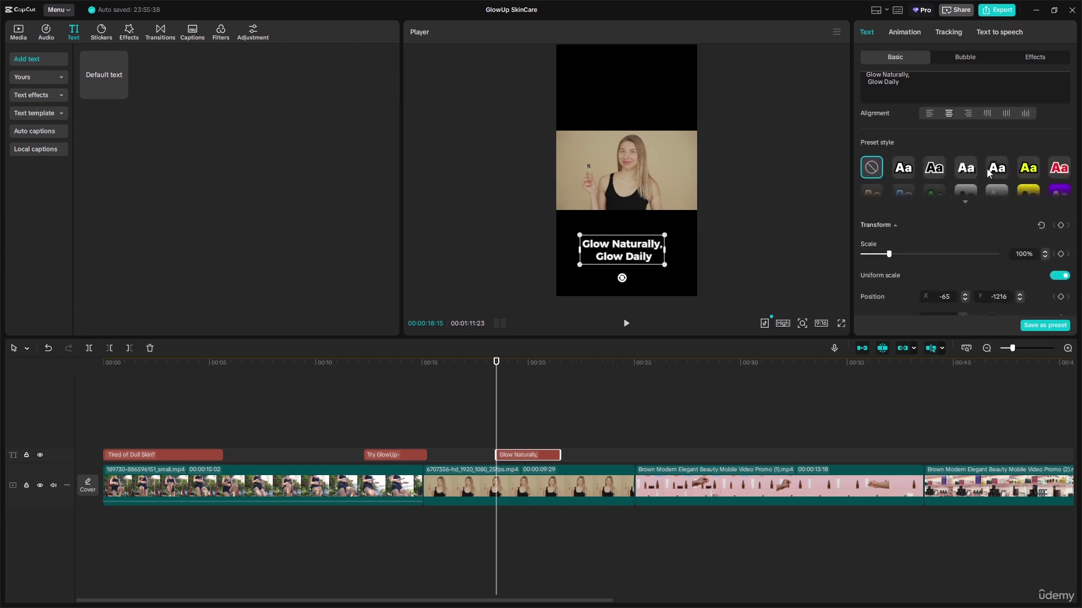
click(1057, 172)
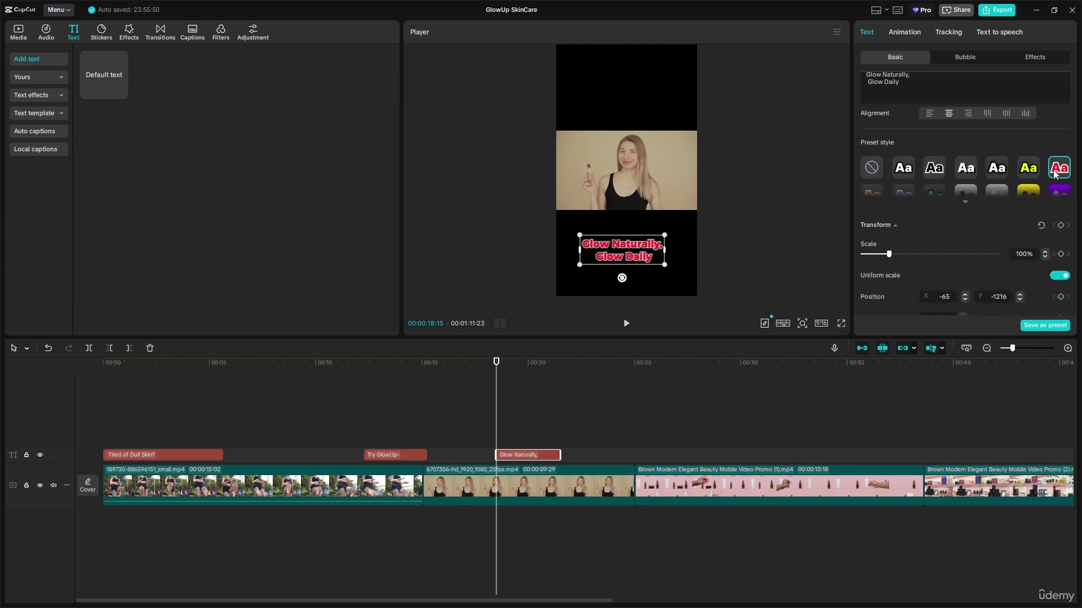
mouse_move(1020, 194)
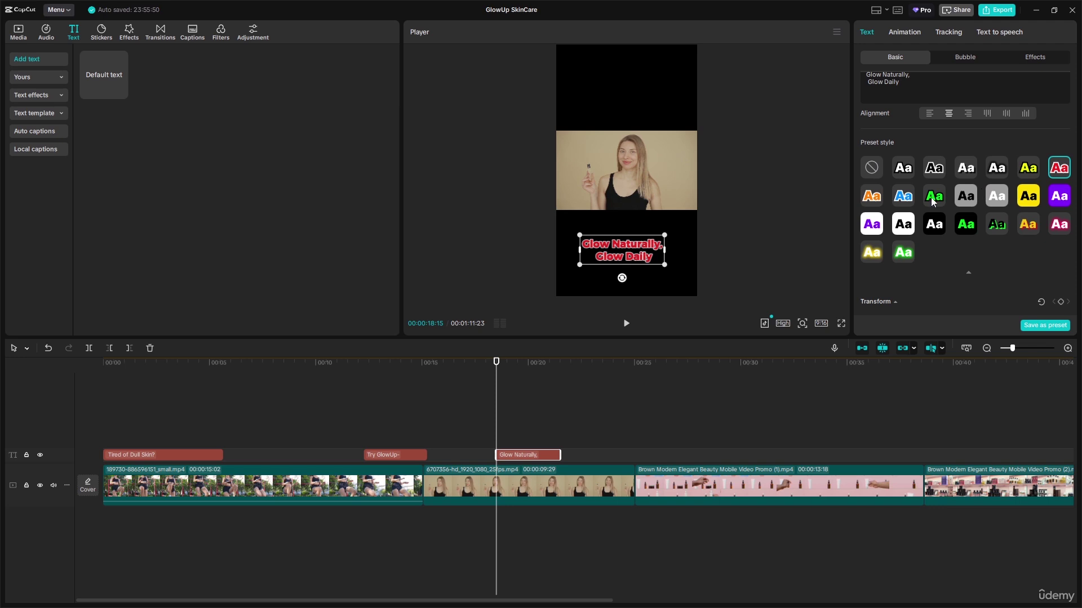
click(872, 225)
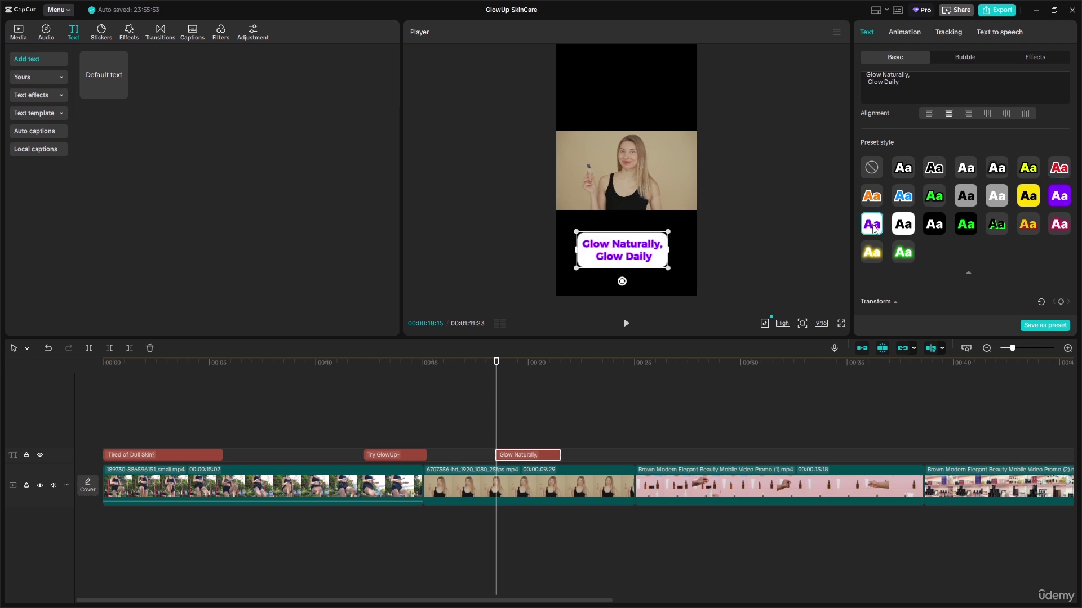
click(940, 225)
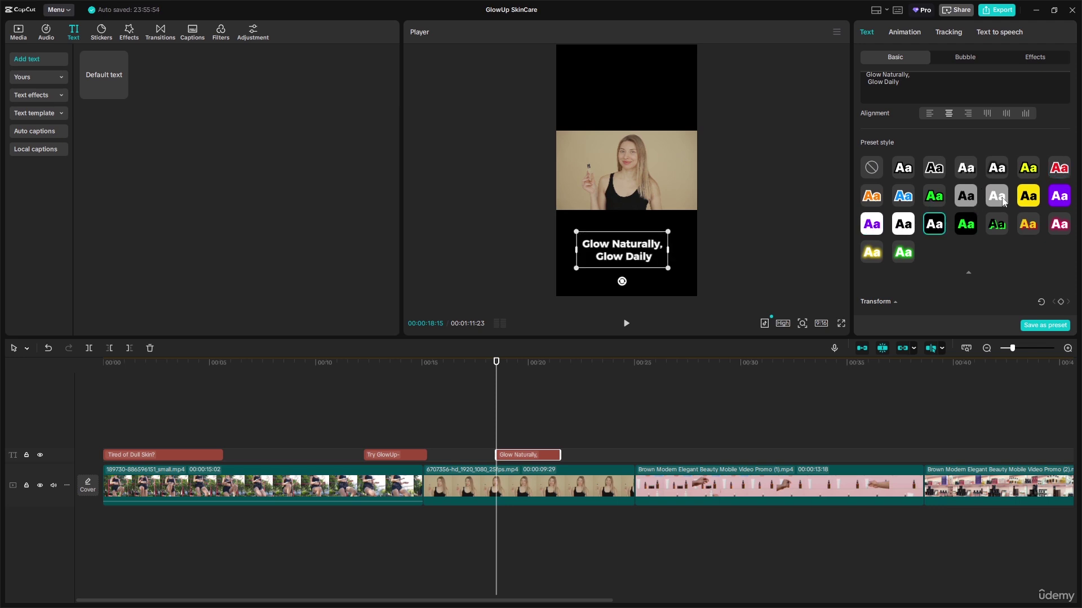
click(931, 196)
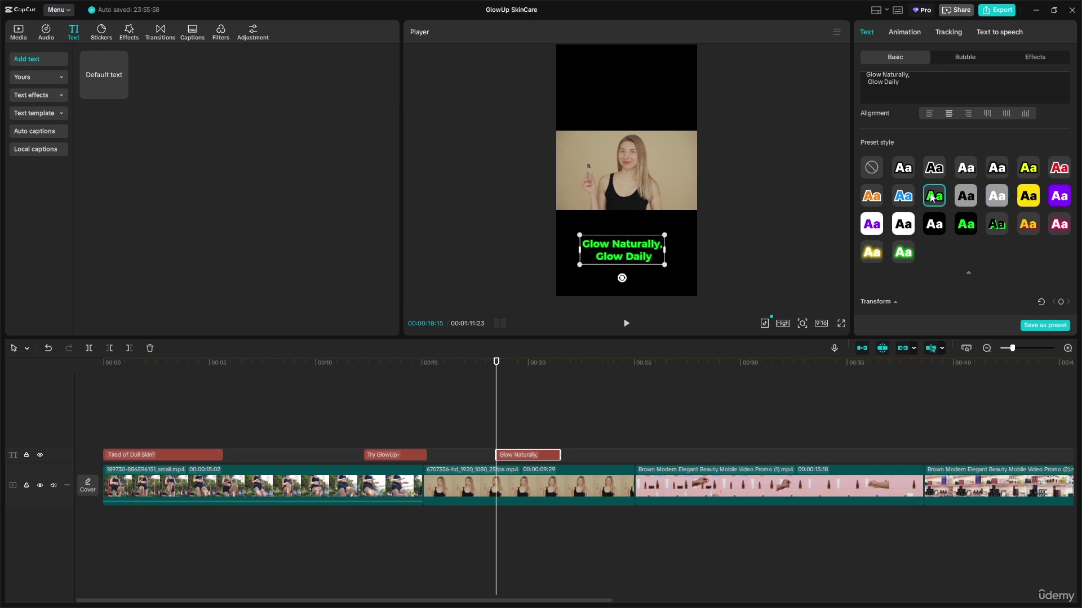
click(876, 203)
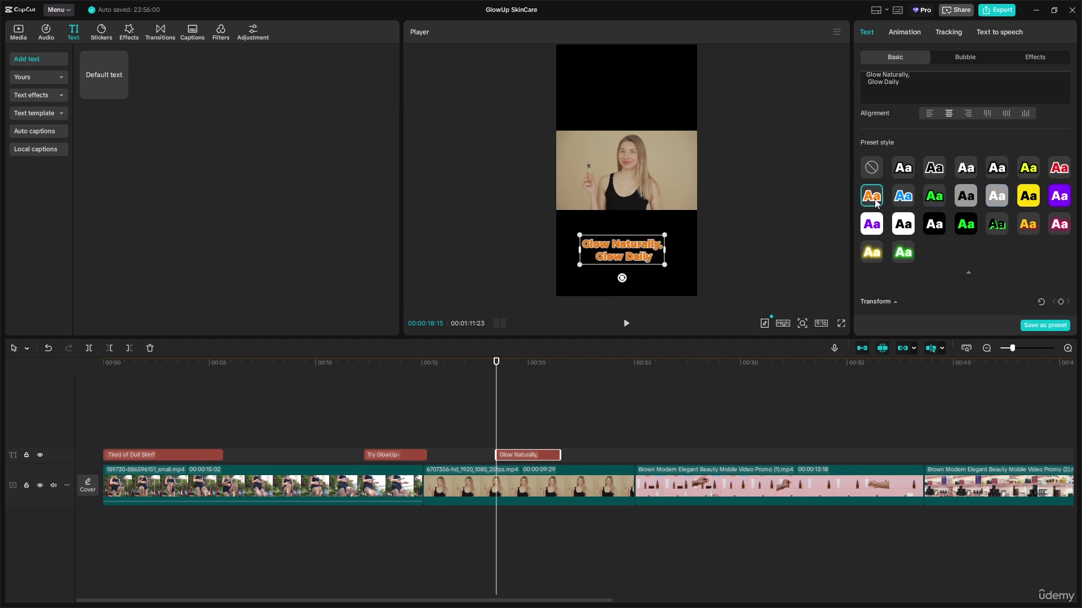
- Apply the yellow-orange preset style to the "Glow Naturally, Glow Daily" title and enlarge it to nearly fill the frame's width
click(1028, 225)
drag(665, 235, 706, 219)
click(689, 243)
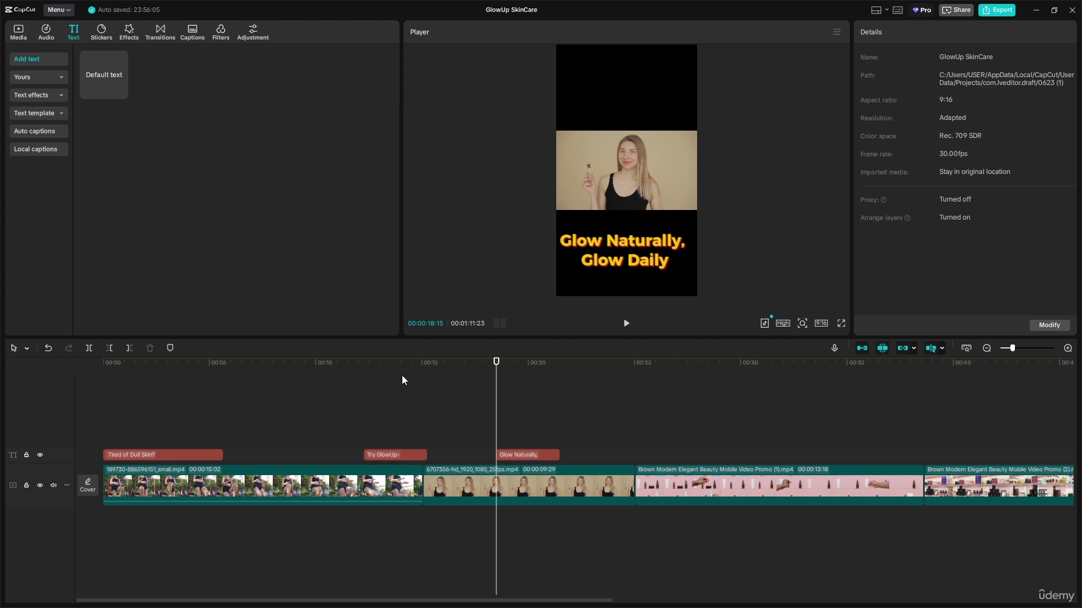
- Set the "Try GlowUp-" title's font to the heavy Montserrat variant and shrink the title to fit within the frame's width
click(484, 362)
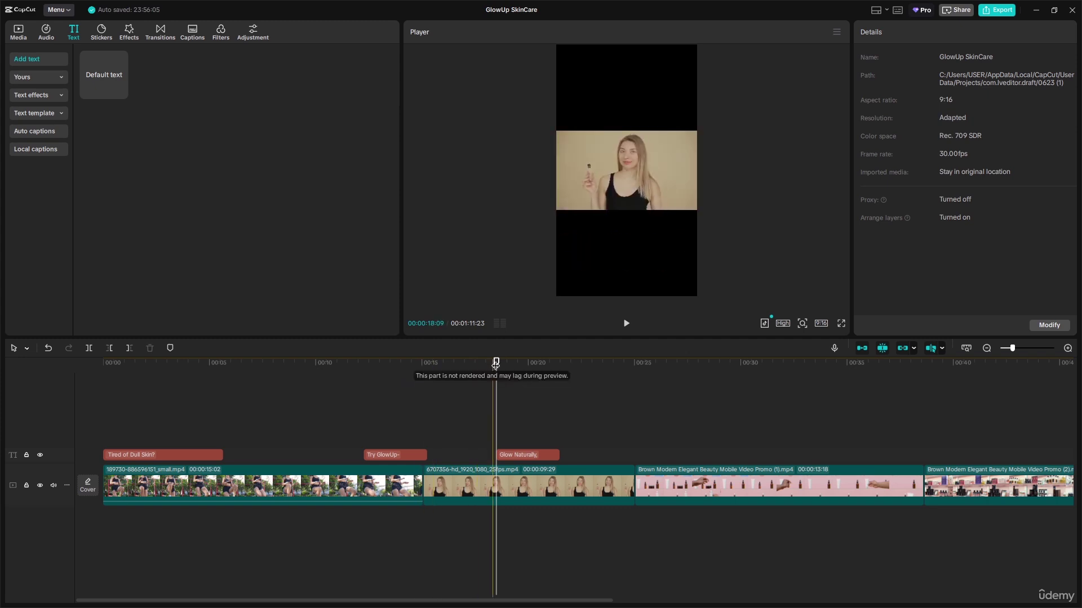
click(379, 363)
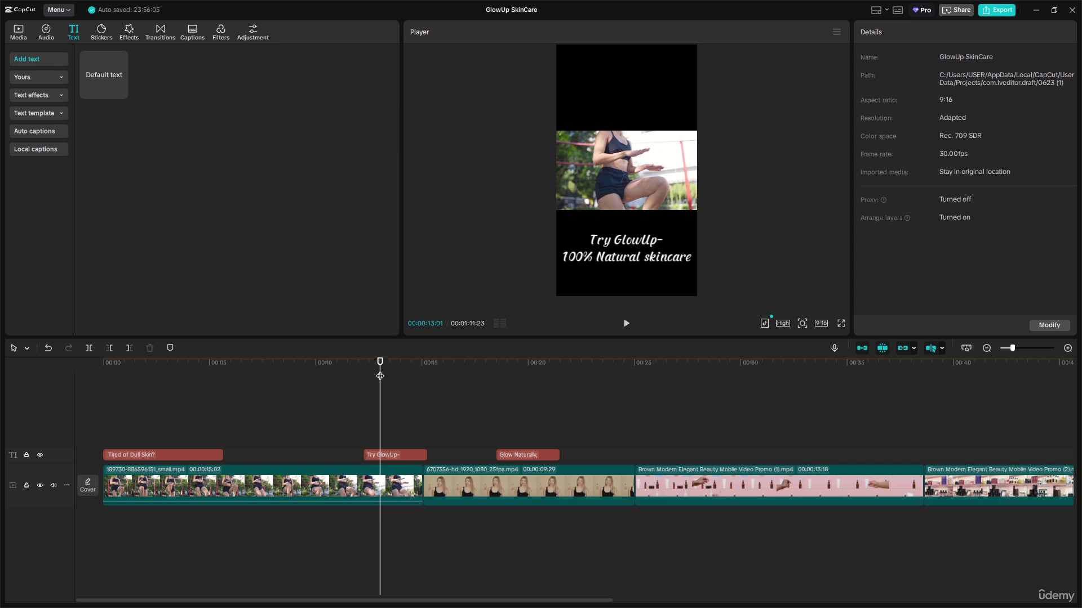
drag(380, 376, 401, 366)
click(417, 455)
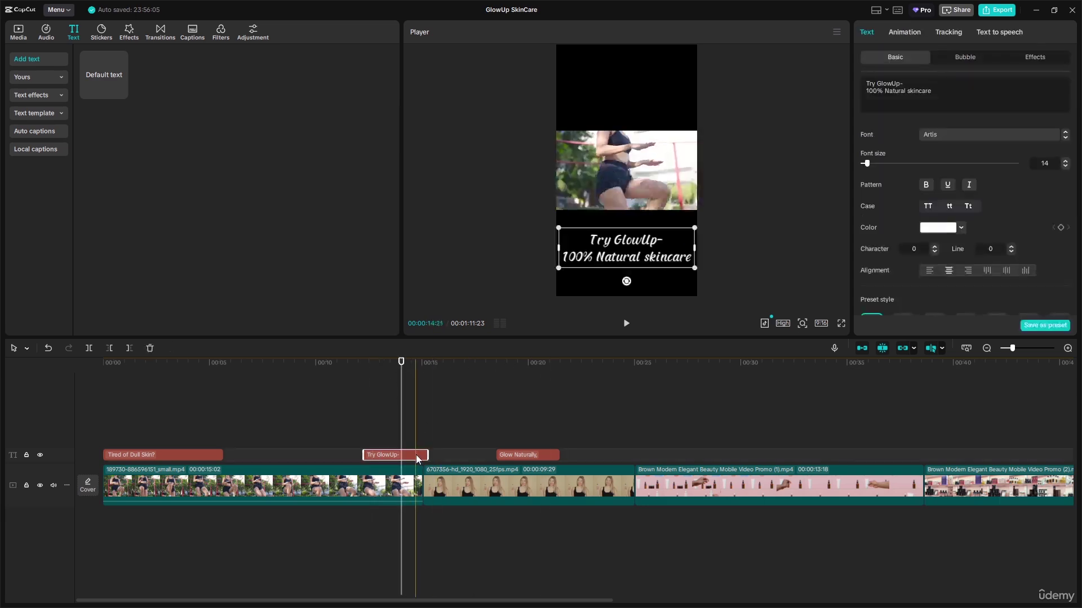
click(968, 135)
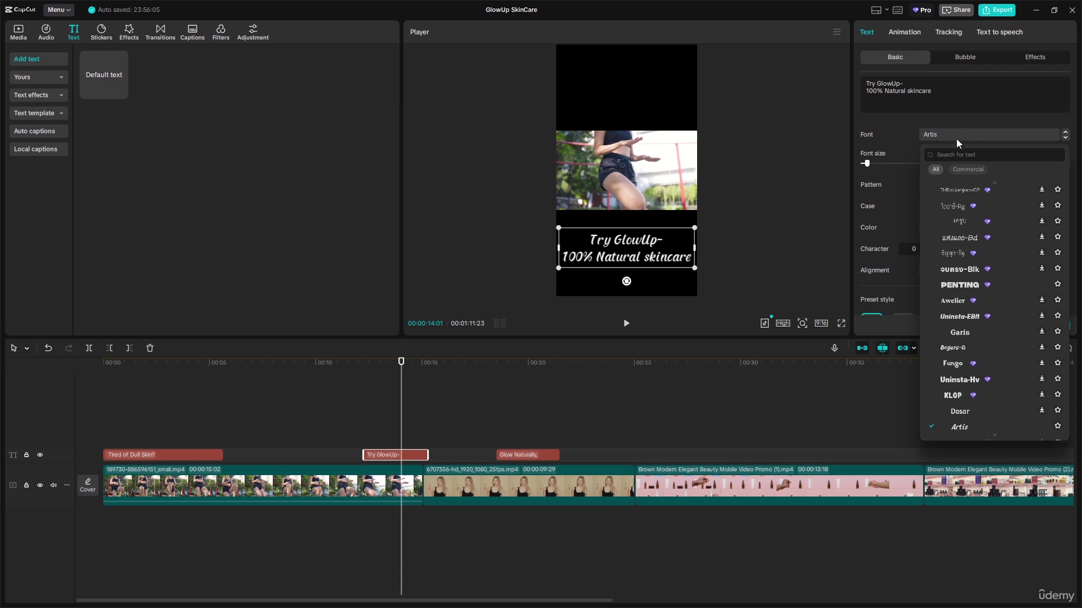
text(monterrat)
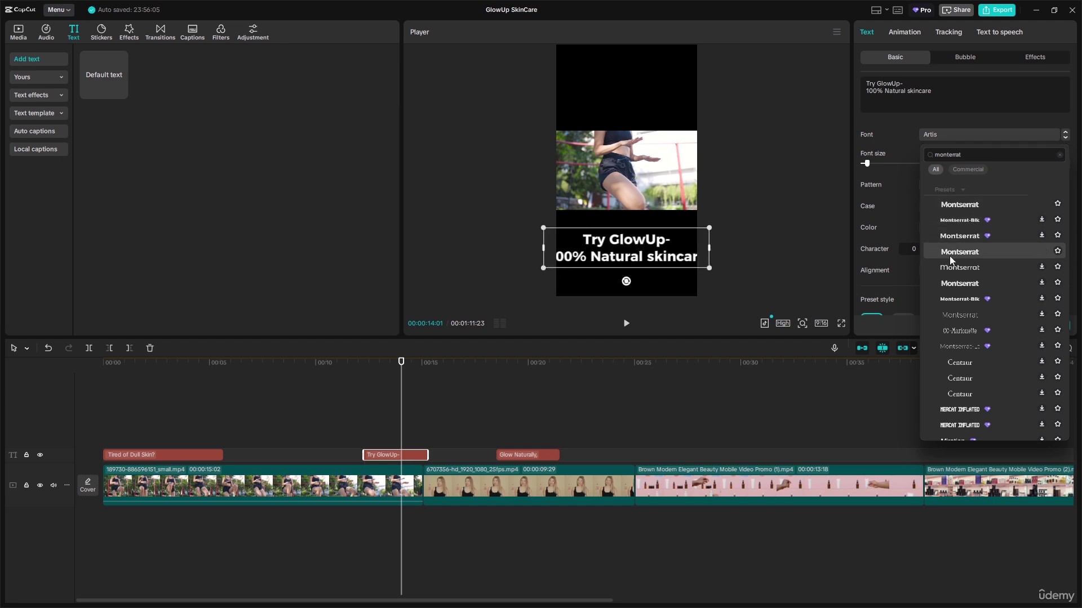
click(955, 210)
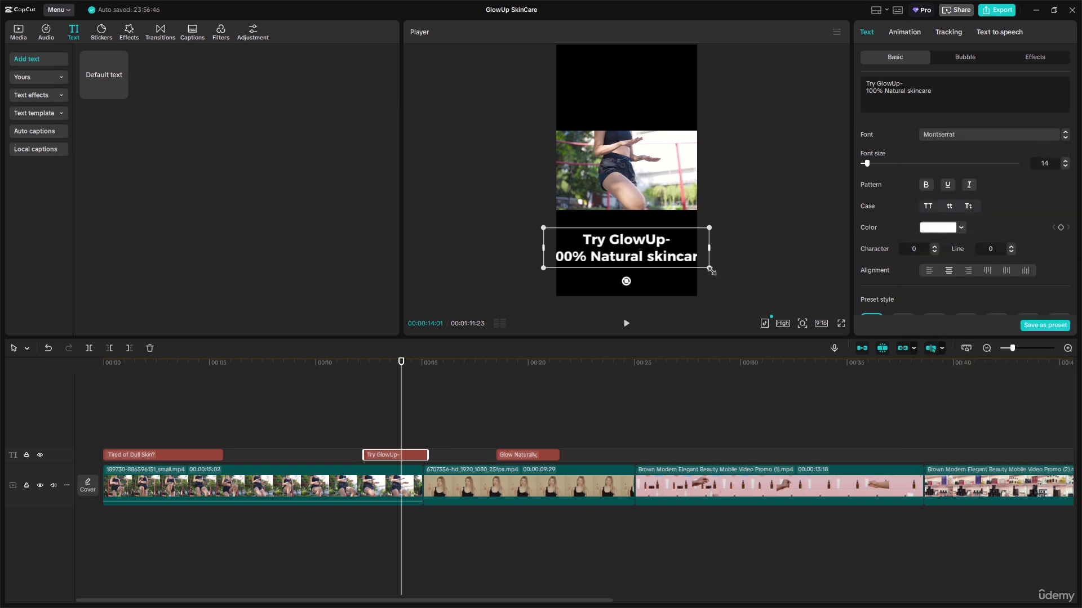
drag(708, 269, 688, 264)
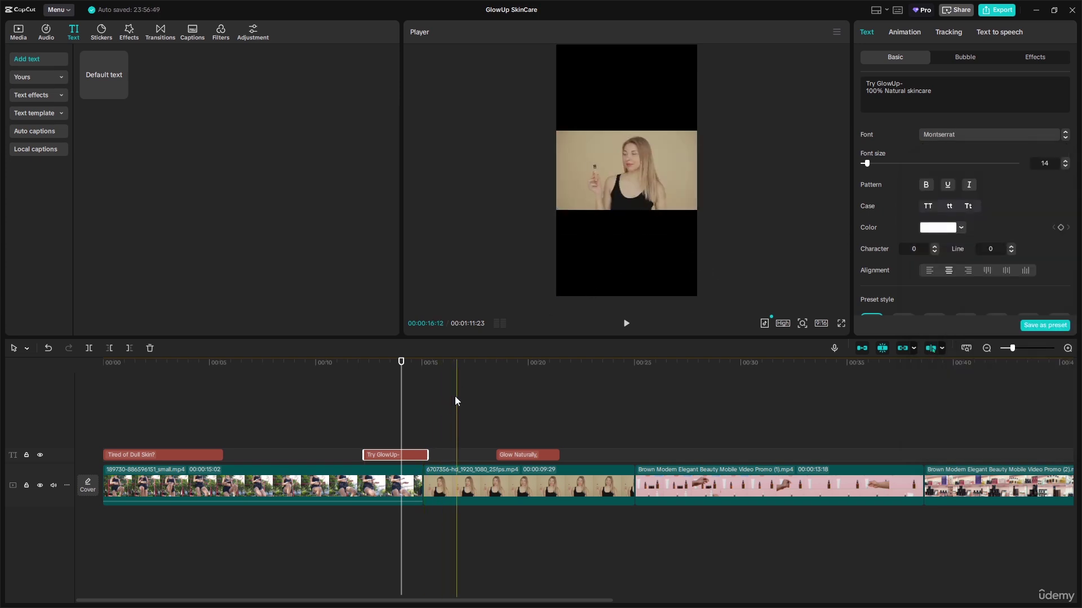
- Change the opening "Tired of Dull Skin?" title's font to the recently used heavy Montserrat variant
click(394, 362)
click(189, 364)
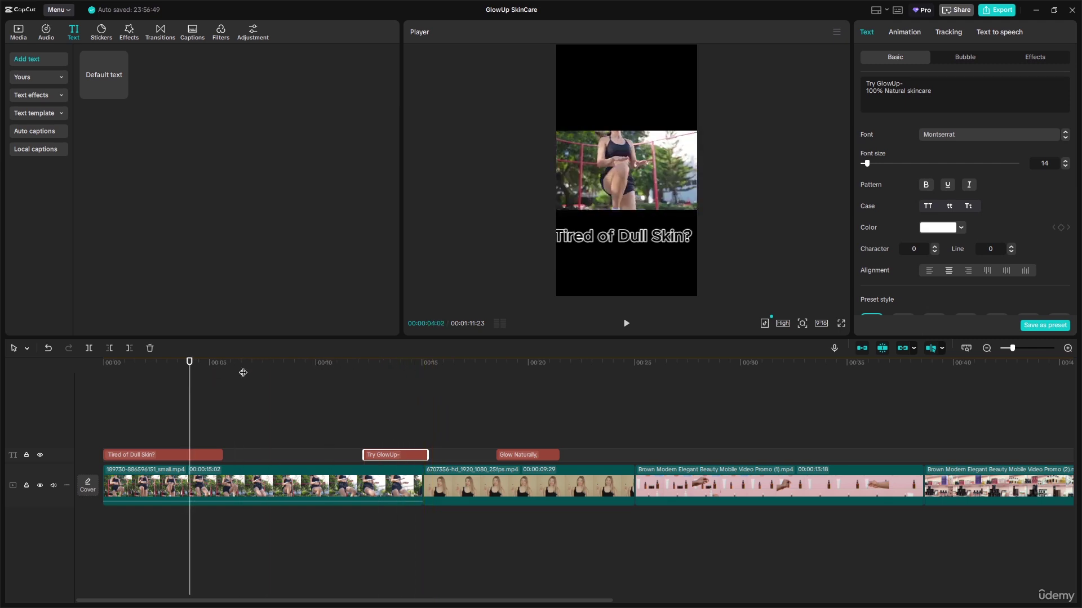
click(580, 246)
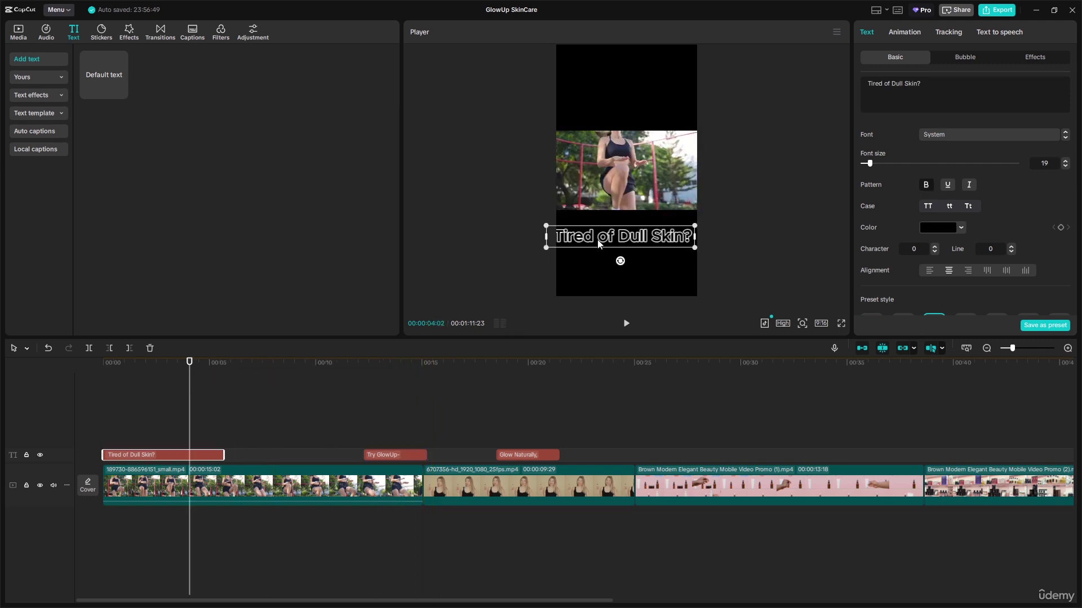
click(985, 136)
scroll(982, 194, up, 3)
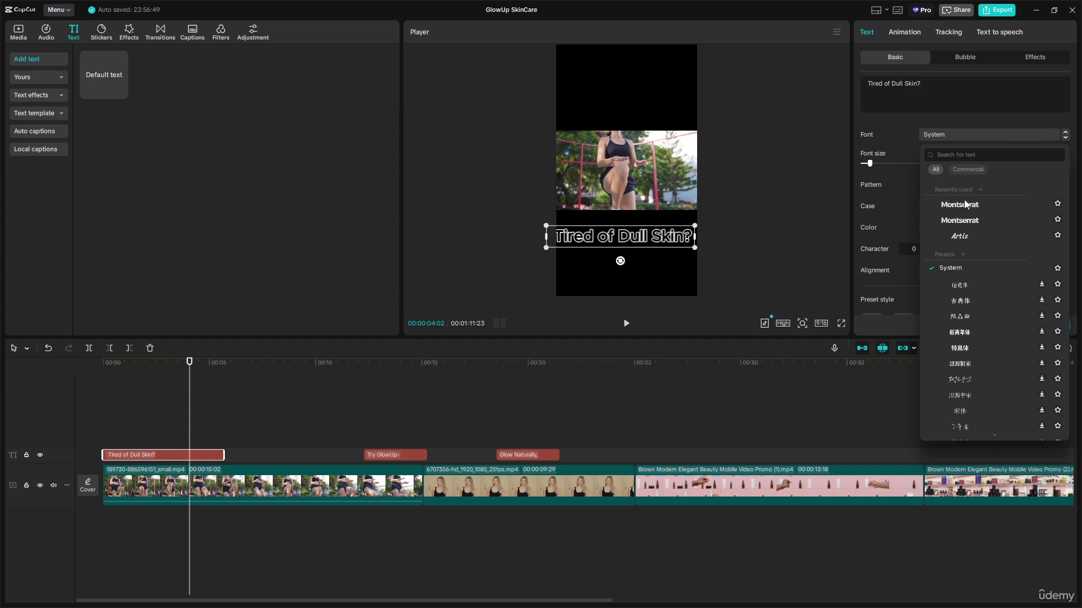
click(966, 206)
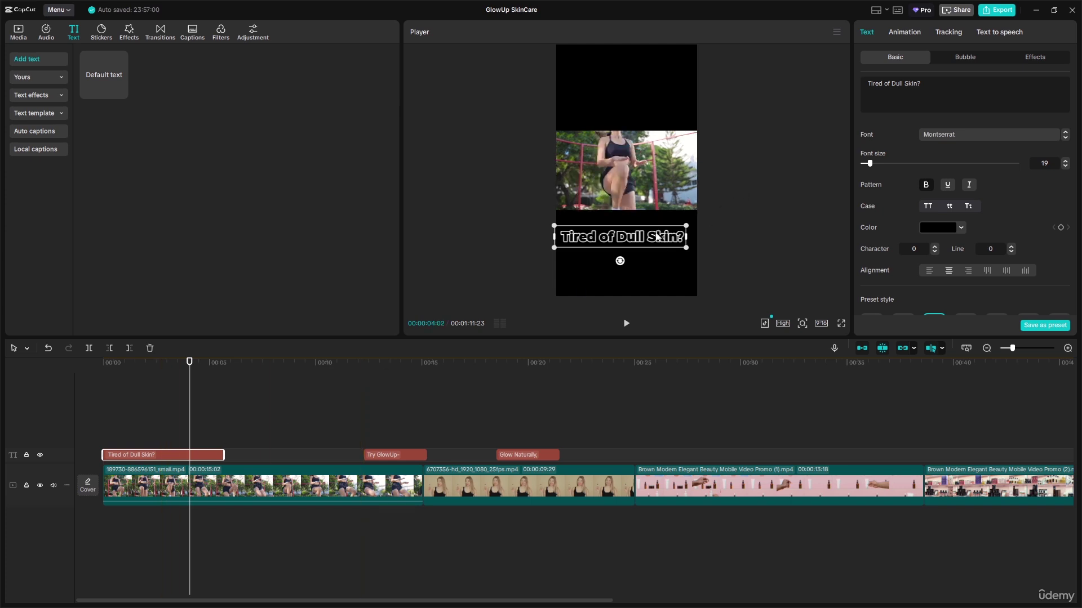
- Give "Tired of Dull Skin?" a Fade In entrance animation lasting 1.7 s and trim its layer to end just before the 5-second mark
click(903, 31)
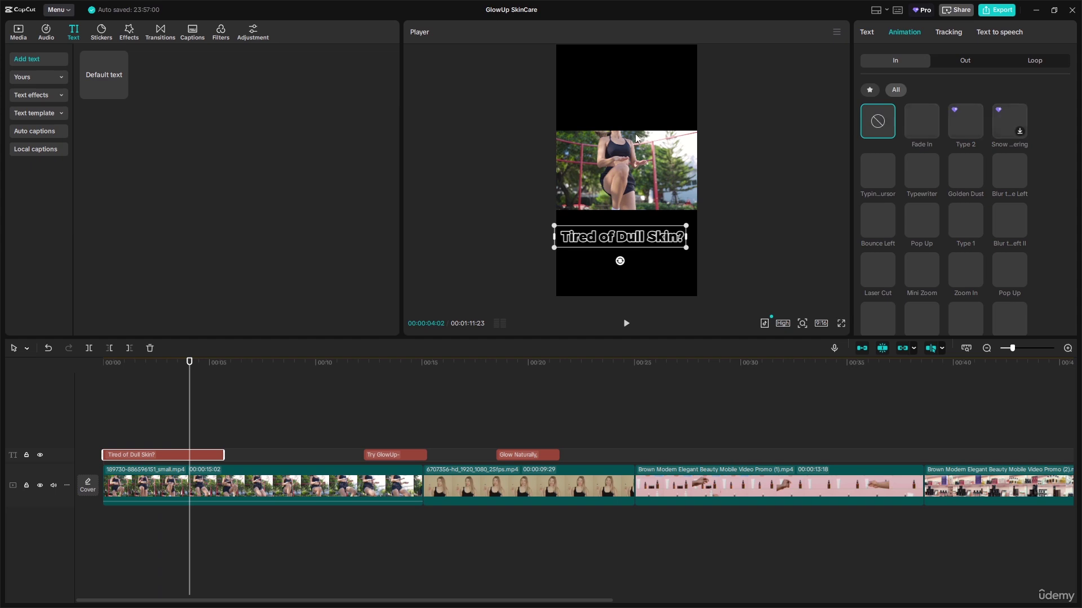
click(918, 120)
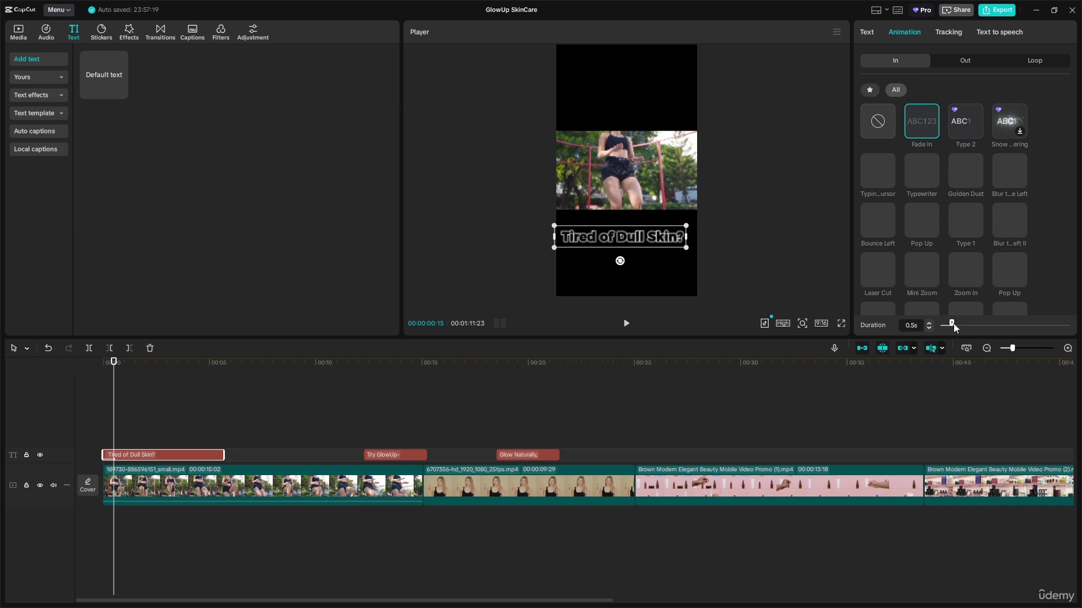
drag(953, 324, 981, 322)
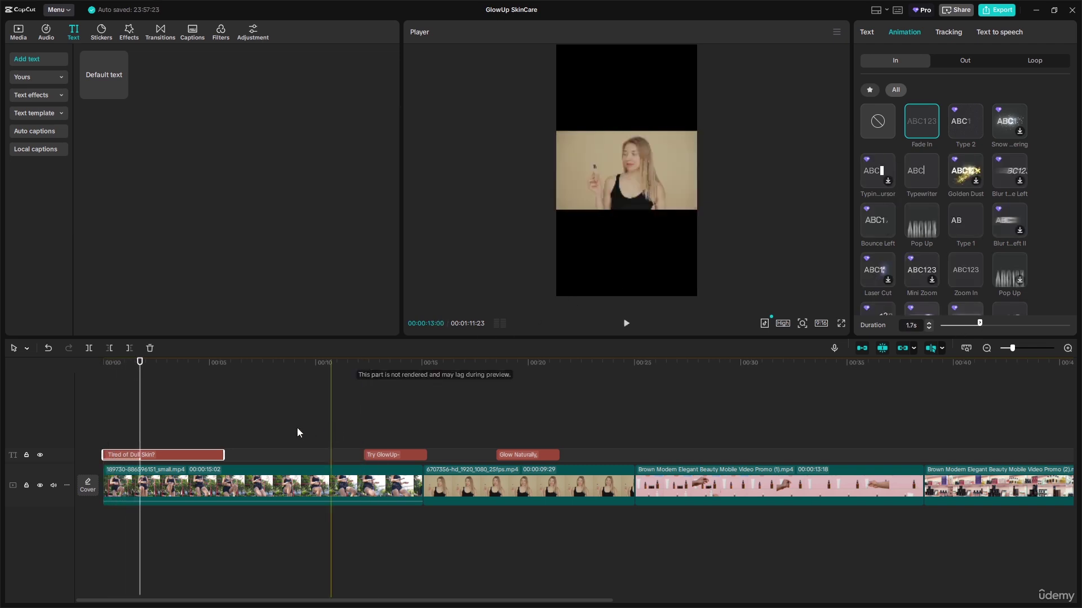
drag(224, 455, 202, 455)
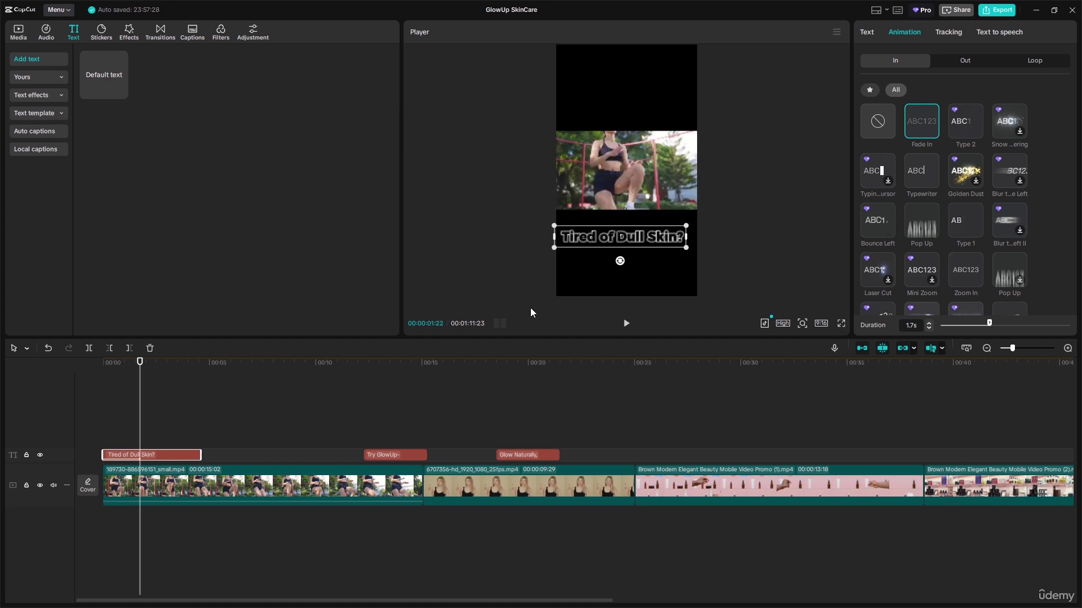
- Replace the "Tired of Dull Skin?" title's entrance animation with Typewriter and keep the title selected for editing
click(921, 174)
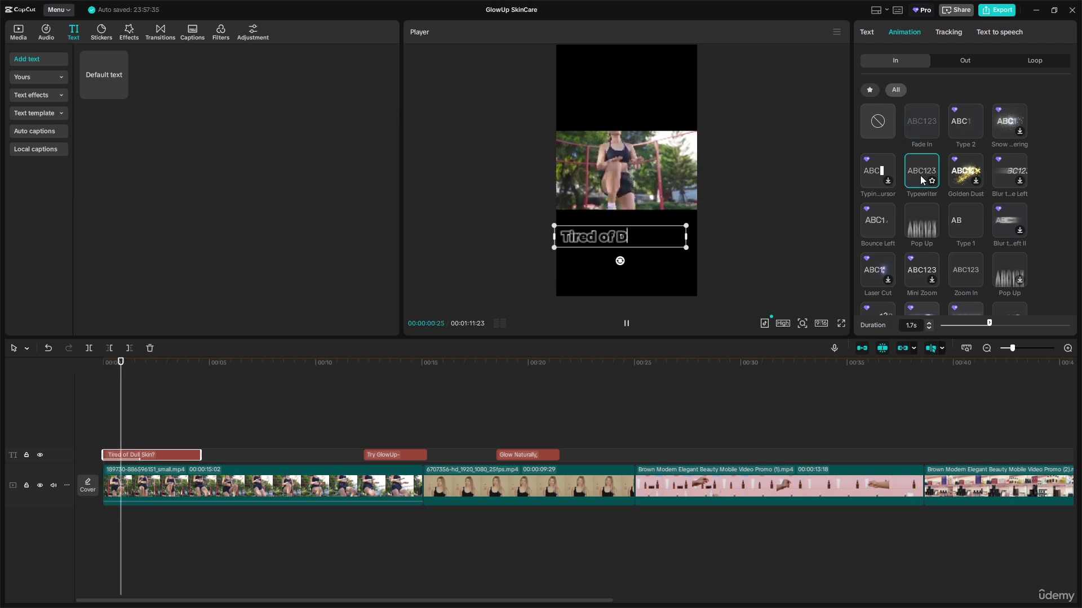
click(772, 241)
click(658, 243)
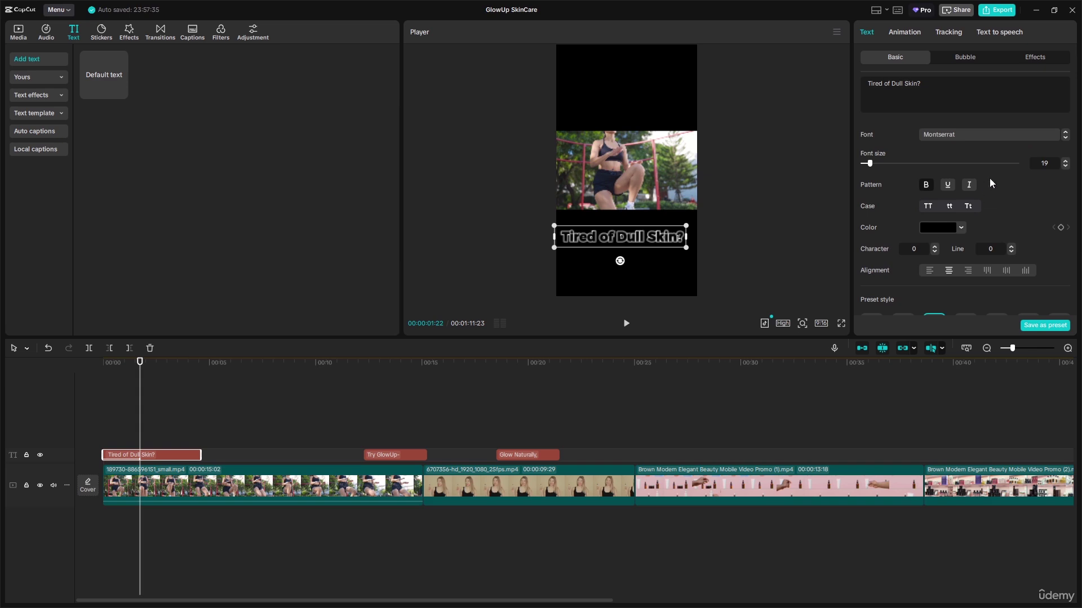
- Apply the white text with black outline preset style to the "Tired of Dull Skin?" title and scale it to 98%
scroll(990, 178, down, 5)
click(965, 129)
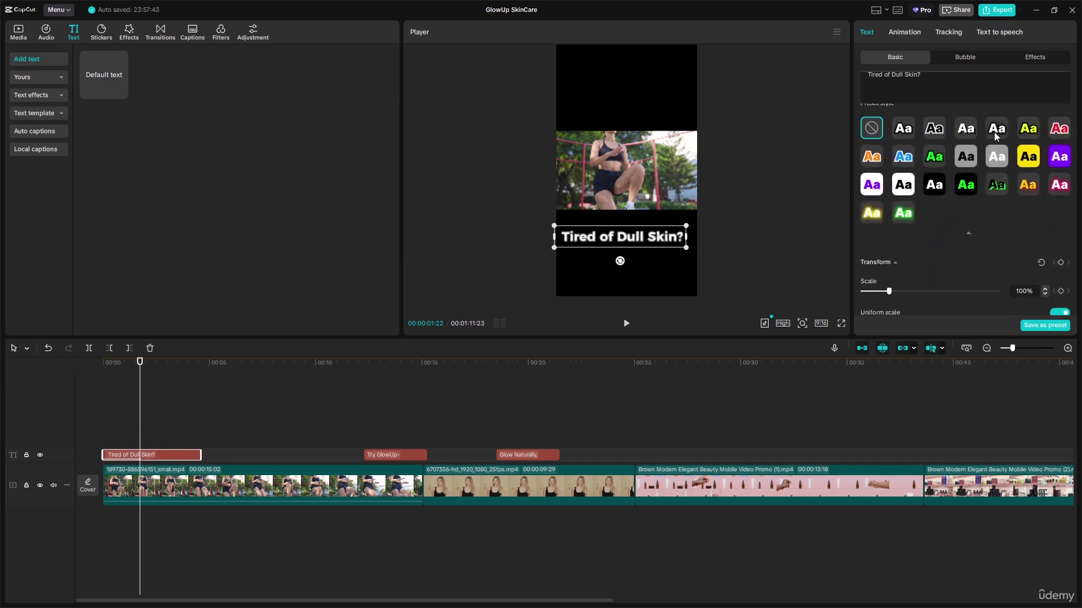
click(904, 135)
drag(888, 292, 888, 291)
scroll(928, 236, up, 5)
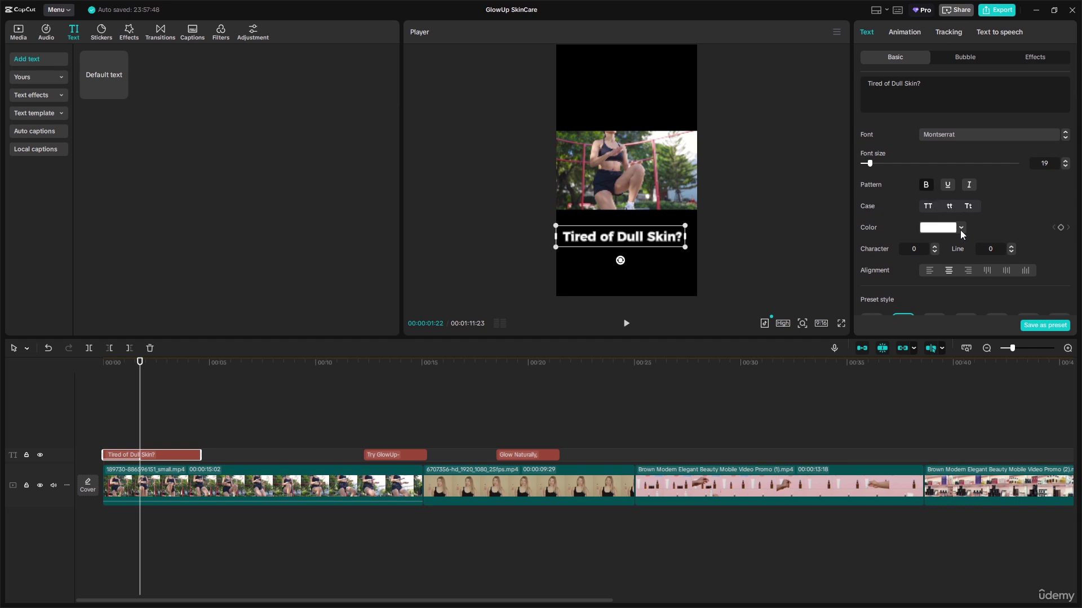
click(960, 228)
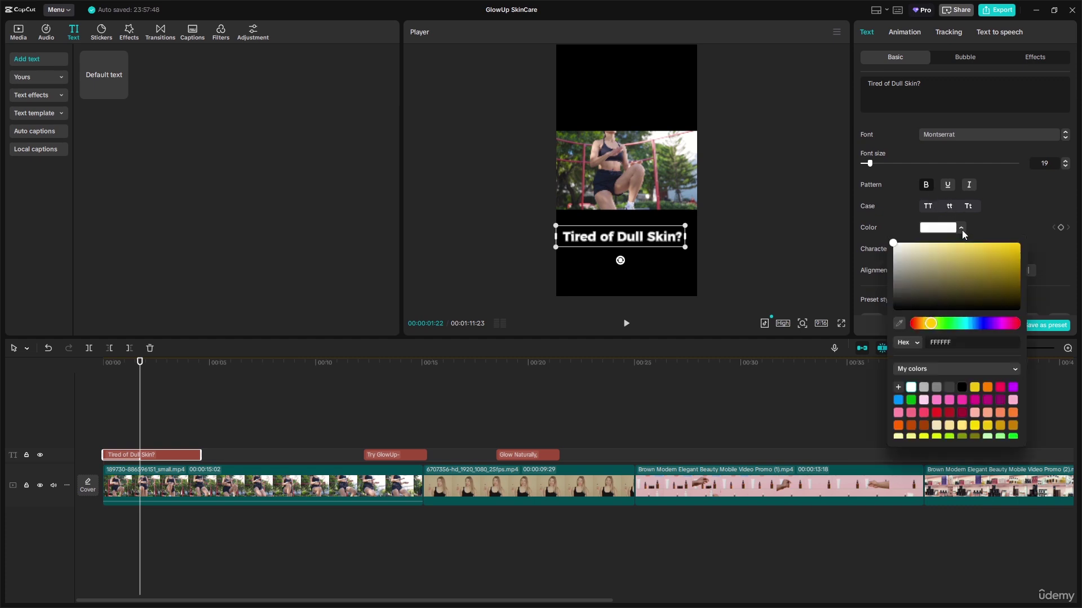
click(962, 229)
- Try the "Tired of Dull Skin?" title at 37% opacity and restore it to full opacity
scroll(992, 240, down, 10)
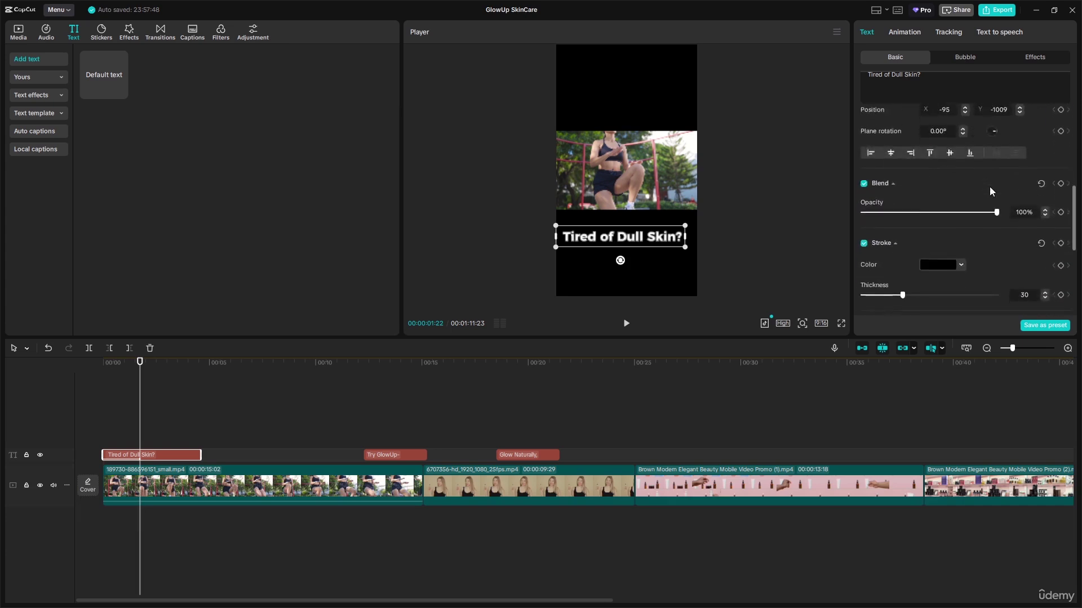
scroll(990, 187, up, 5)
scroll(990, 192, down, 5)
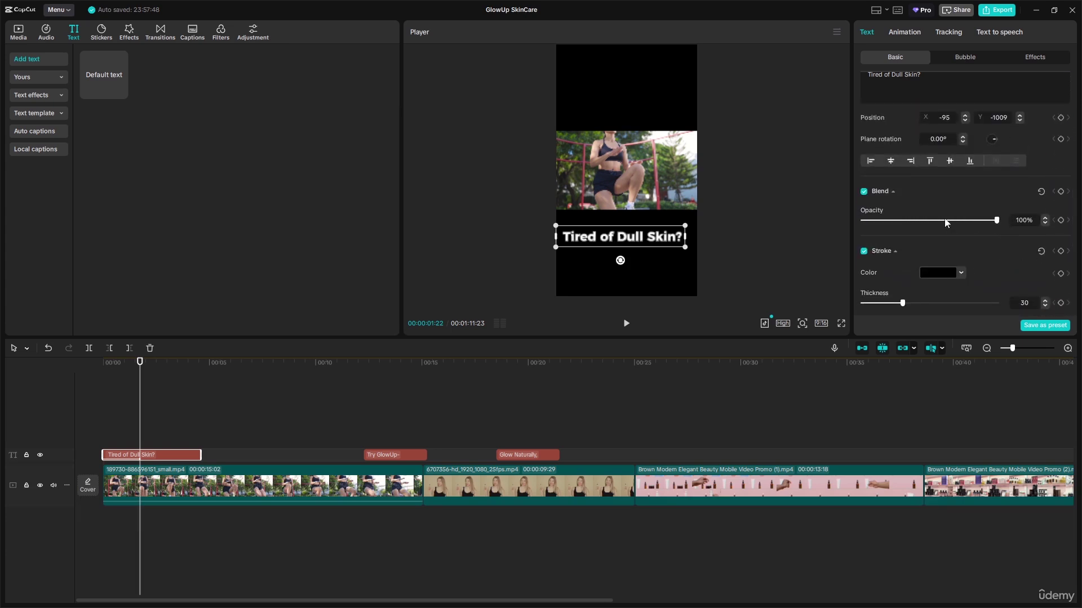
click(912, 217)
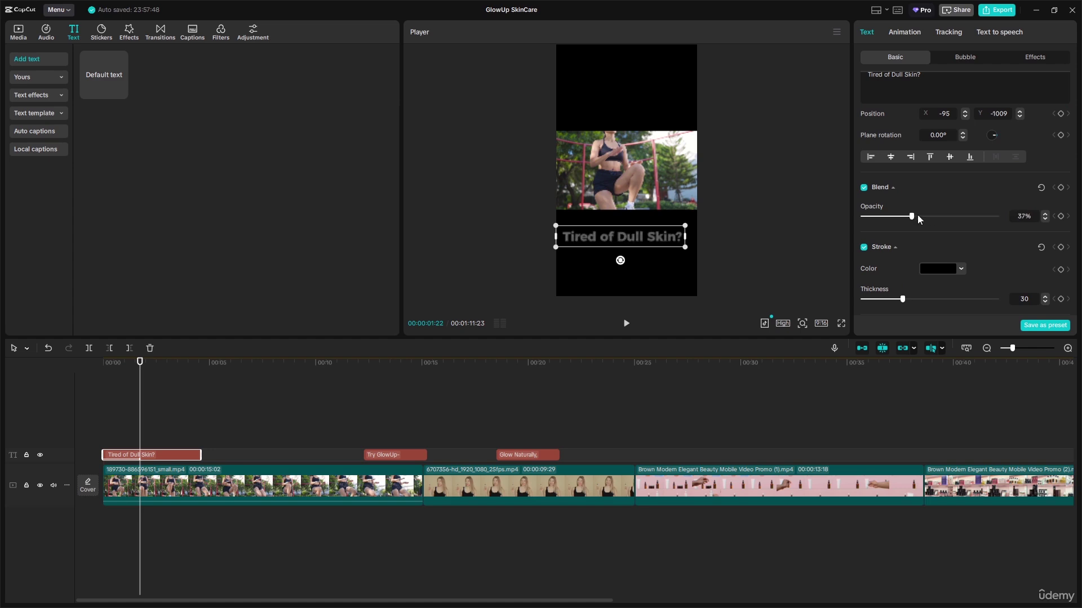
drag(917, 219, 1005, 216)
scroll(980, 200, up, 8)
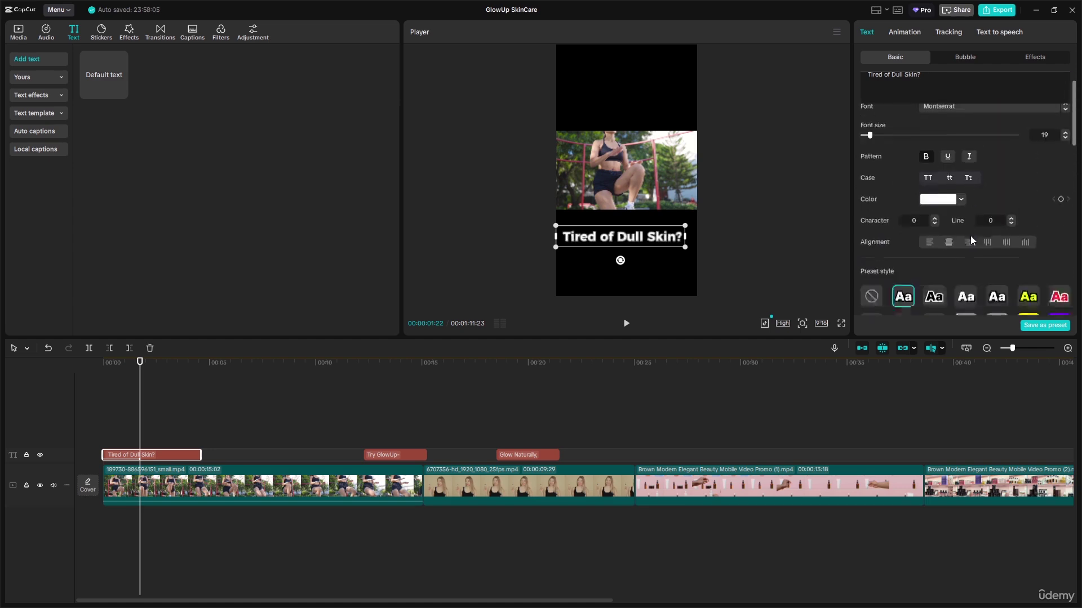
- Try the black text with white outline preset style on "Tired of Dull Skin?" and revert the title to plain white with no preset style
scroll(970, 240, down, 5)
click(934, 117)
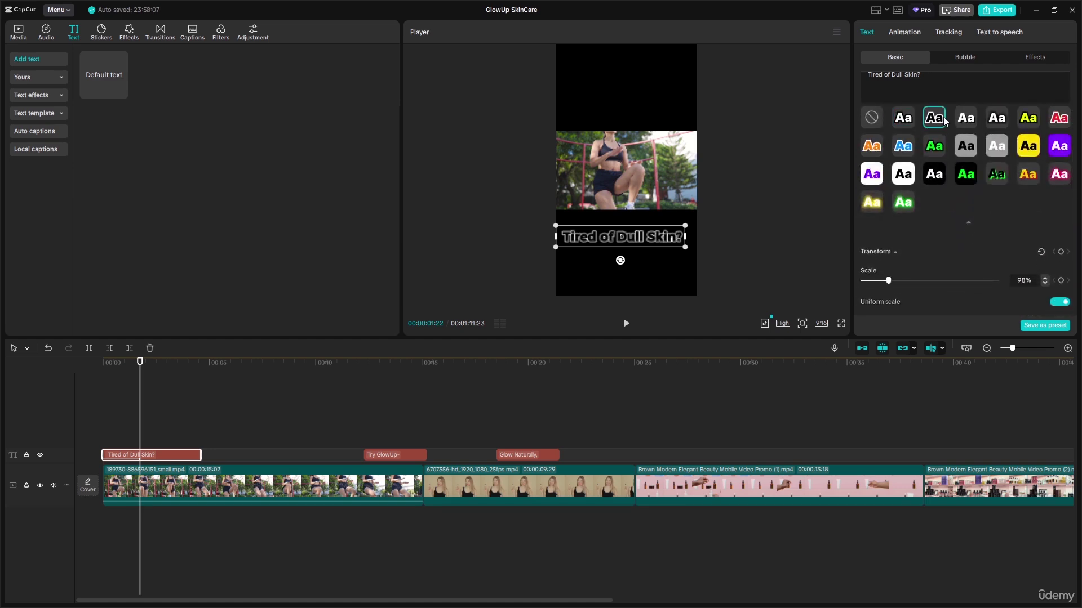
key(ctrl+z)
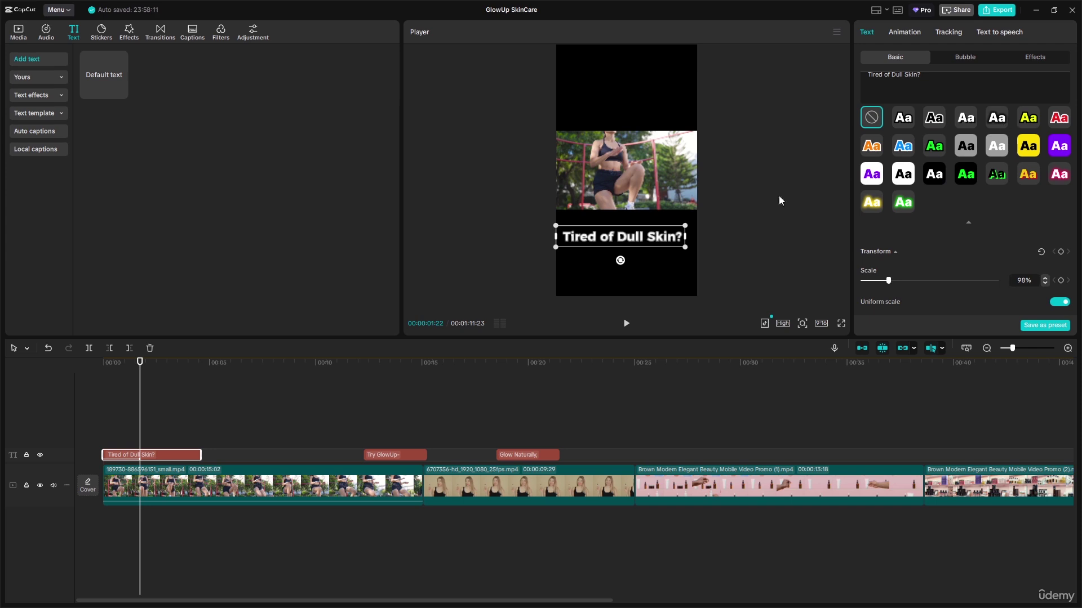
scroll(954, 208, up, 3)
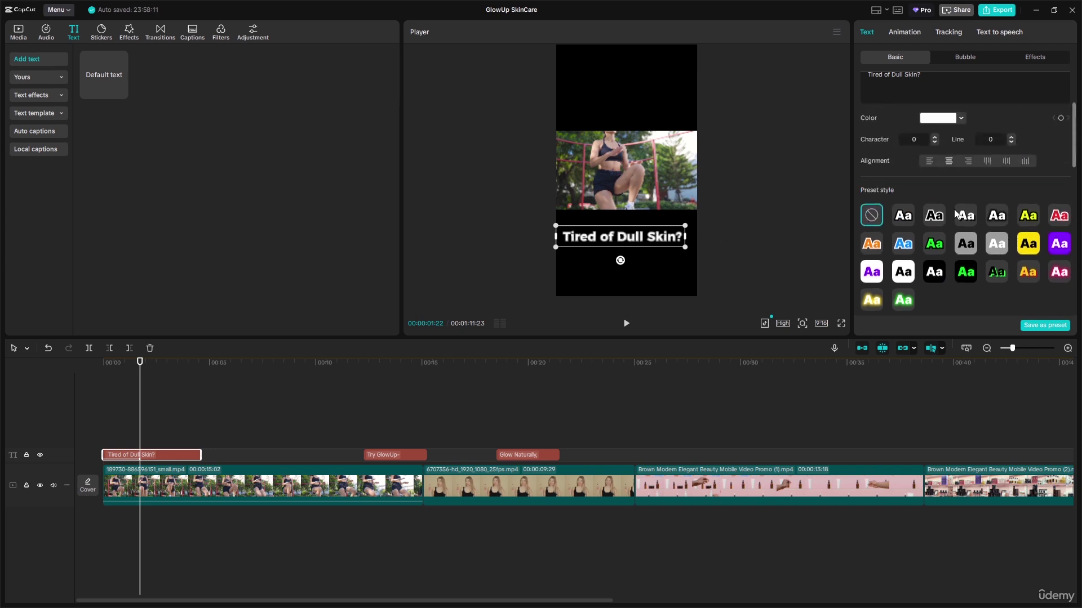
scroll(916, 207, up, 2)
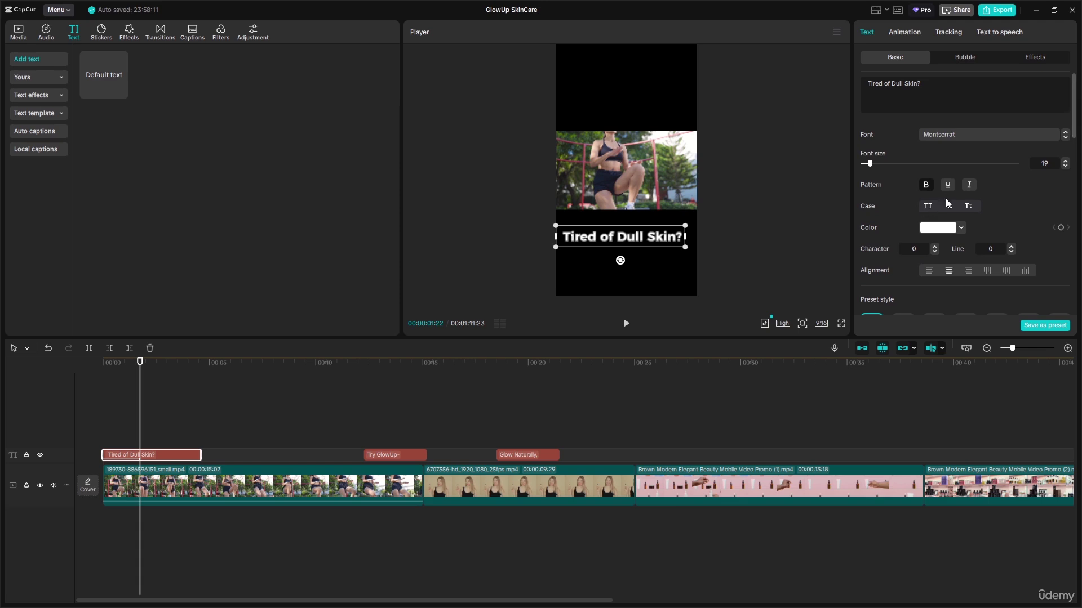
click(983, 136)
scroll(963, 194, up, 2)
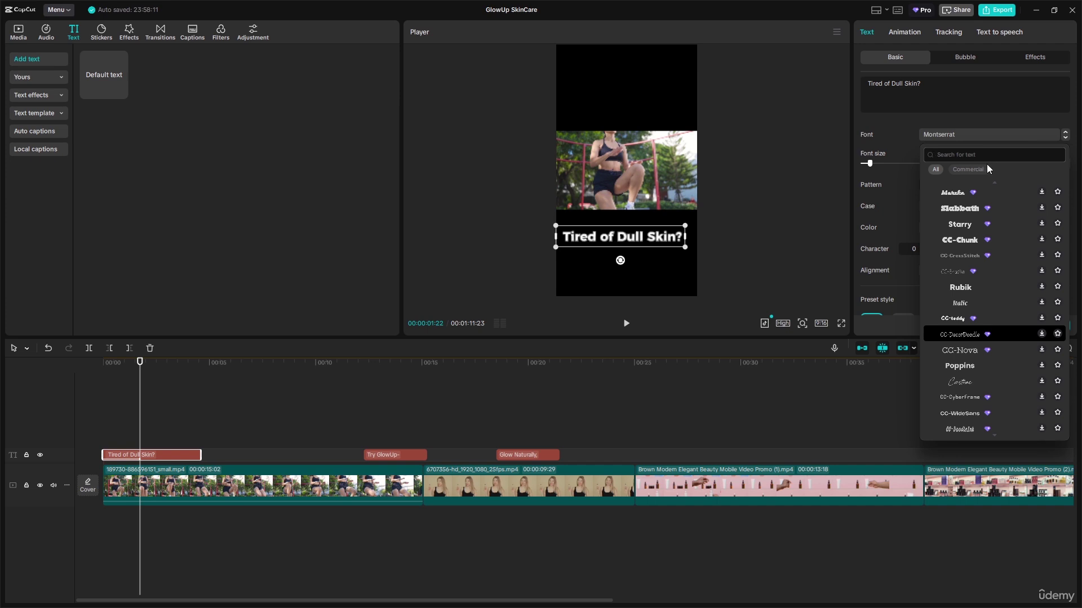
click(954, 135)
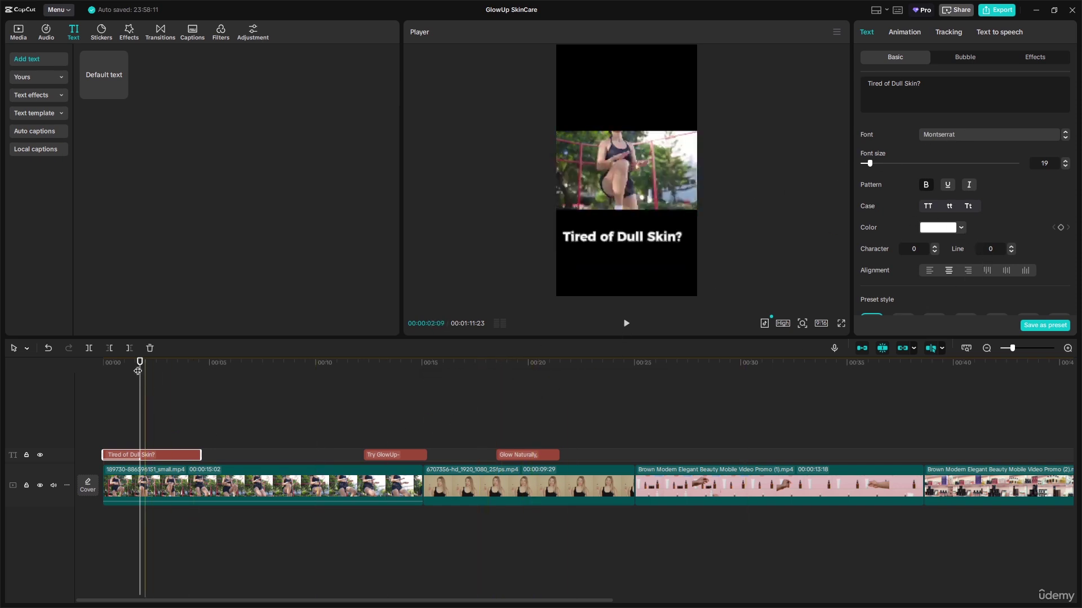
- Check the "Tired of Dull Skin?" title's entrance animation and preview it from the start of the timeline
click(391, 458)
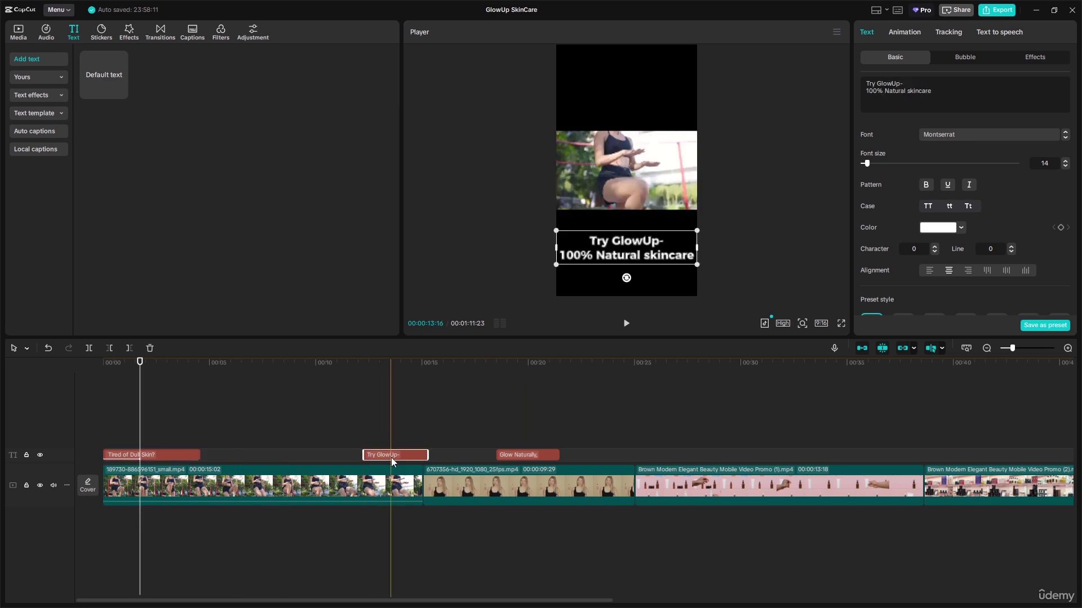
click(184, 458)
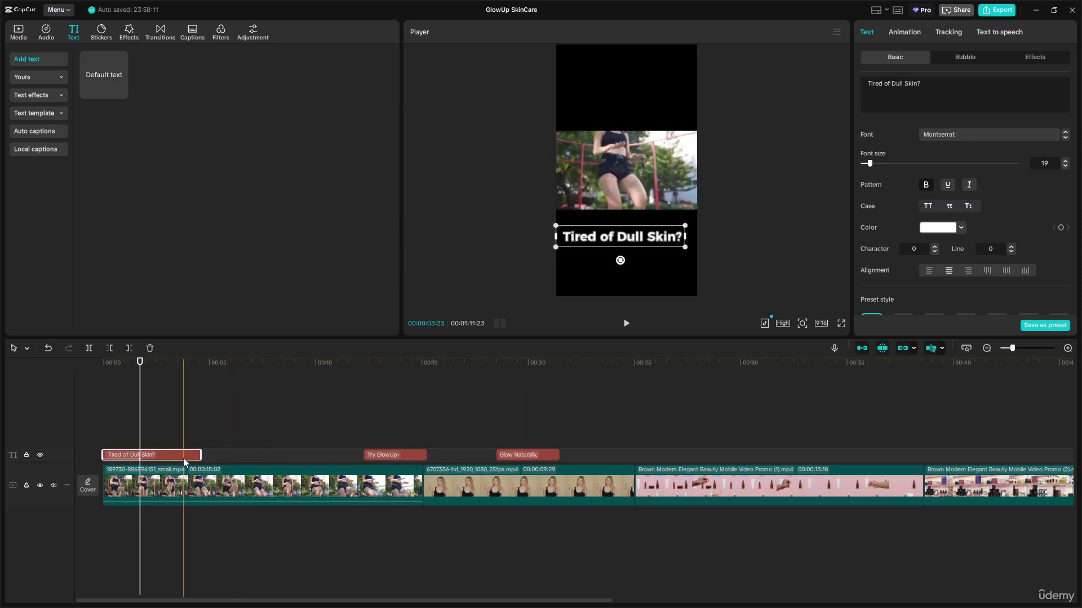
click(917, 33)
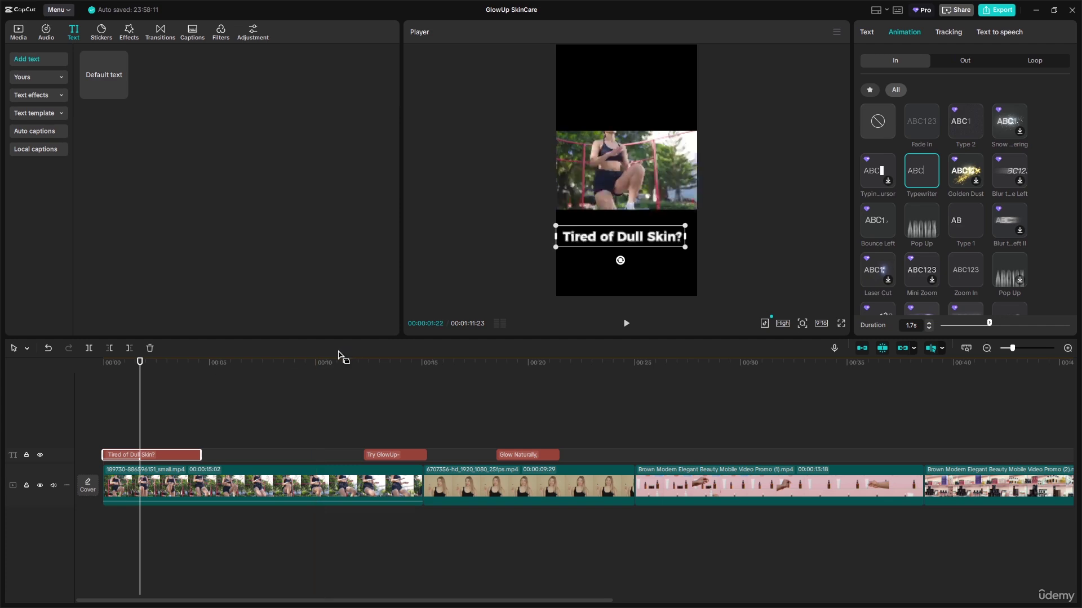
click(626, 324)
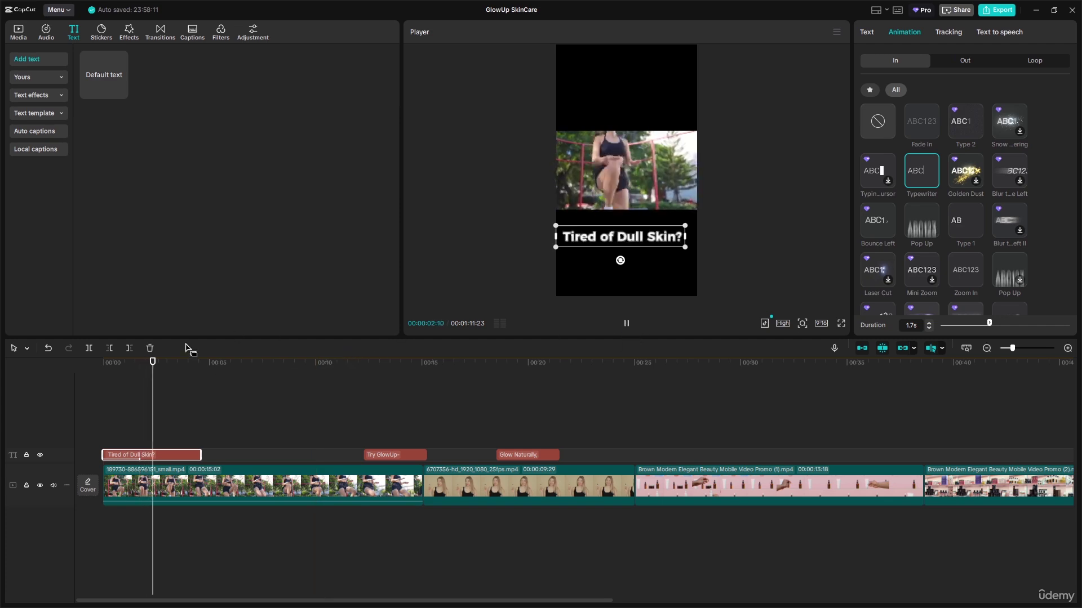
click(105, 375)
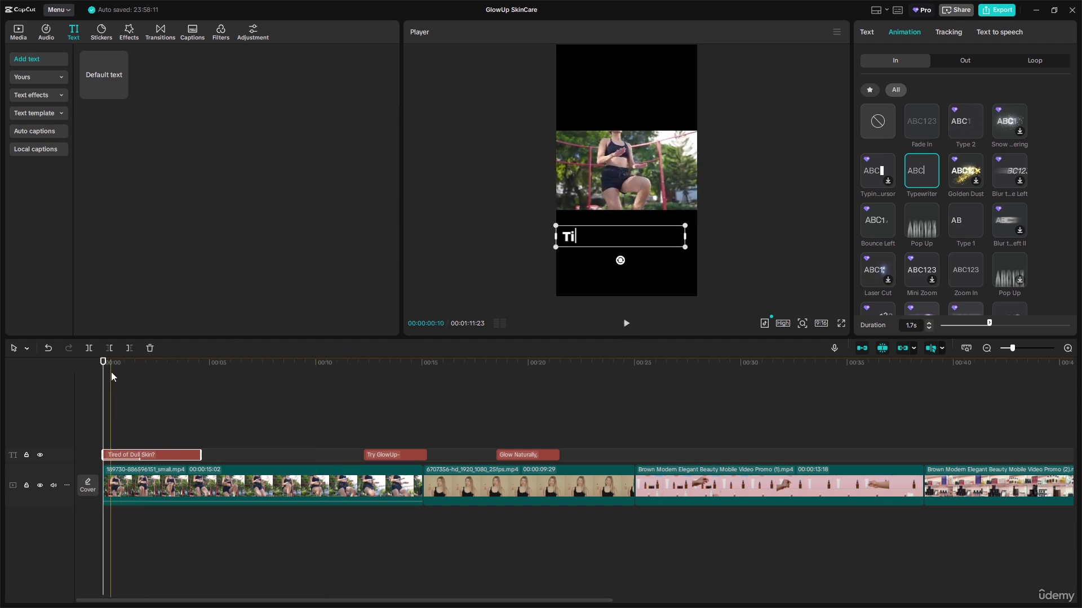
- Give the "Try GlowUp- 100% Natural skincare" title a Pop Up entrance animation
click(377, 455)
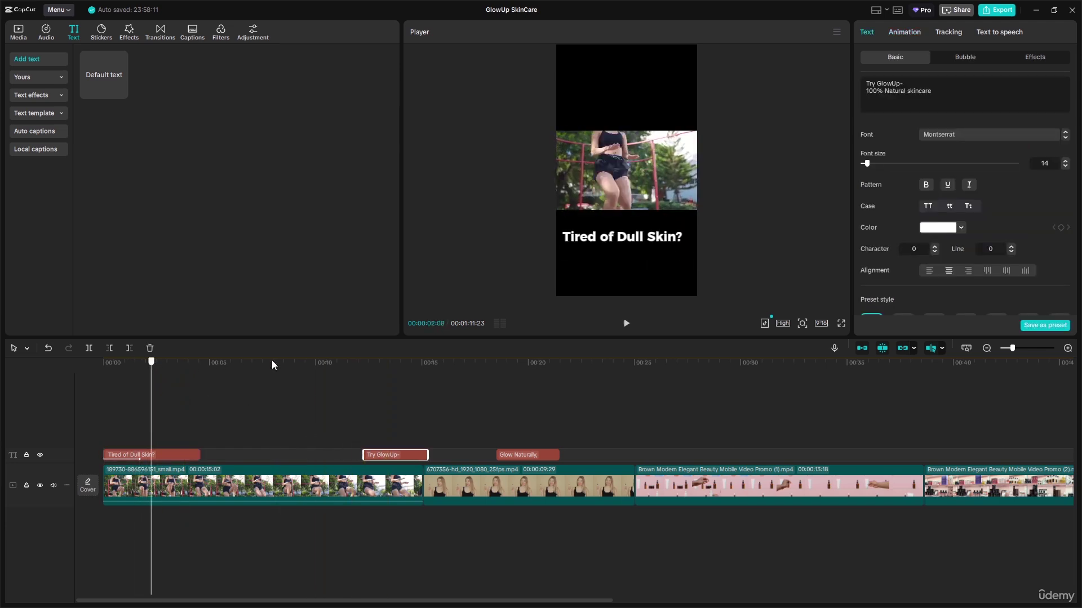
drag(344, 377, 391, 389)
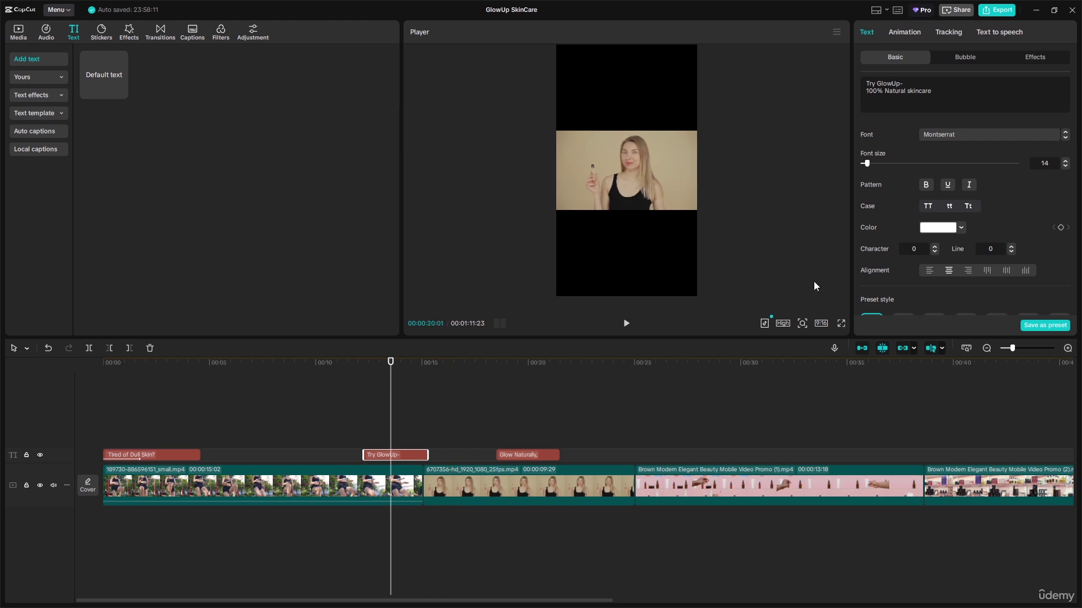
click(904, 32)
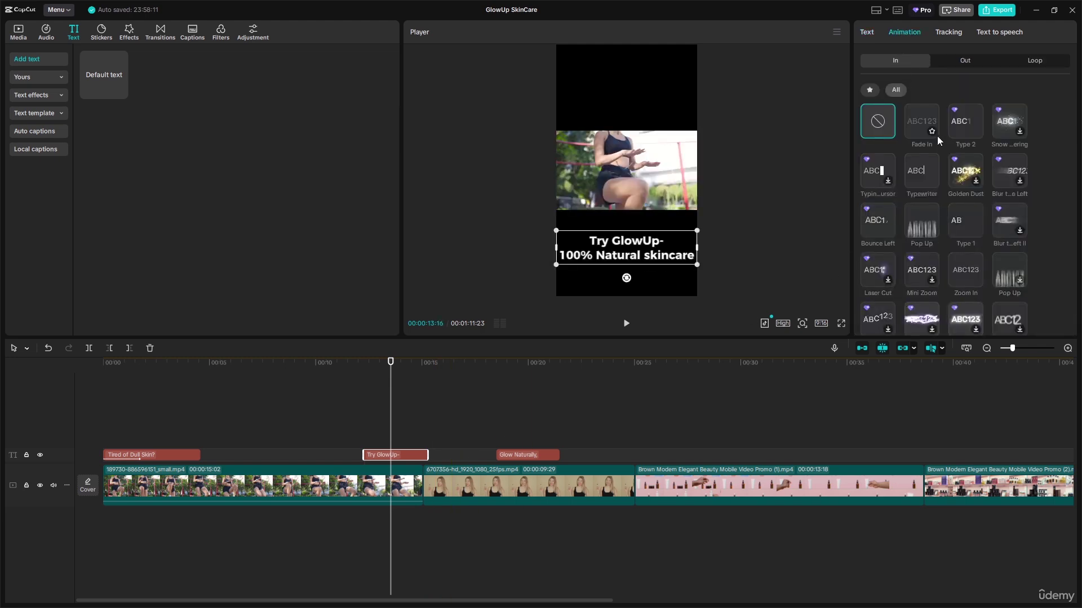
click(914, 231)
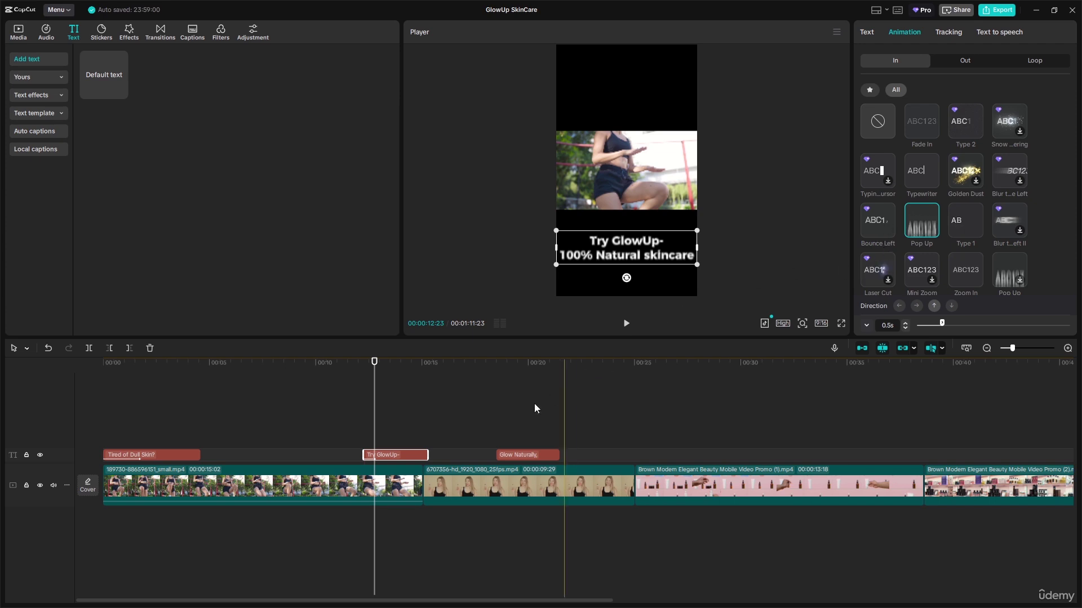
- Try a wobble loop animation on the "Glow Naturally, Glow Daily" title and replace it with the Rotate loop
click(514, 454)
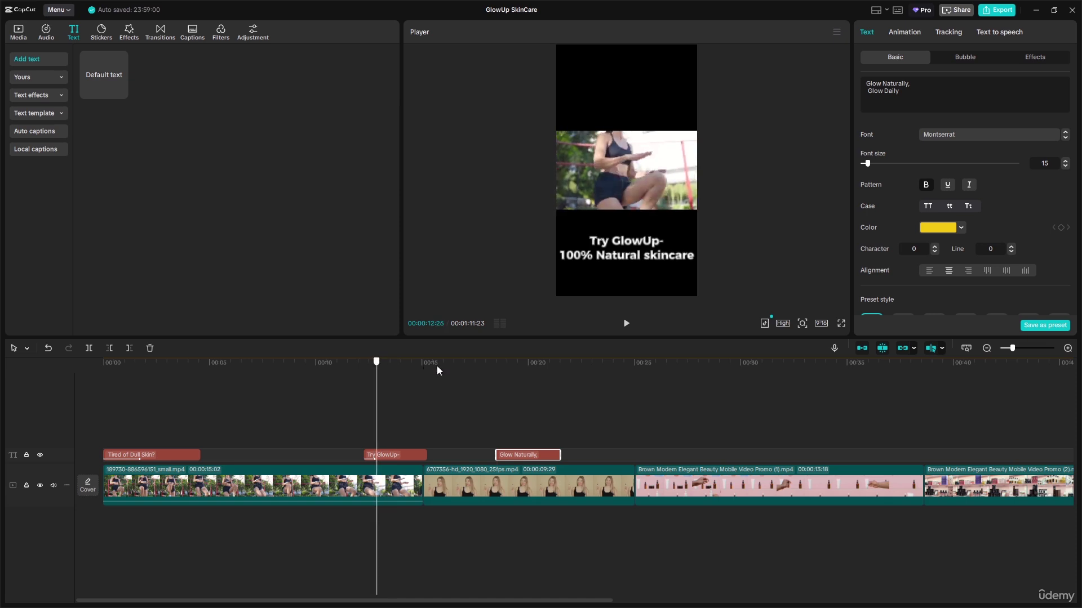
click(514, 376)
click(539, 375)
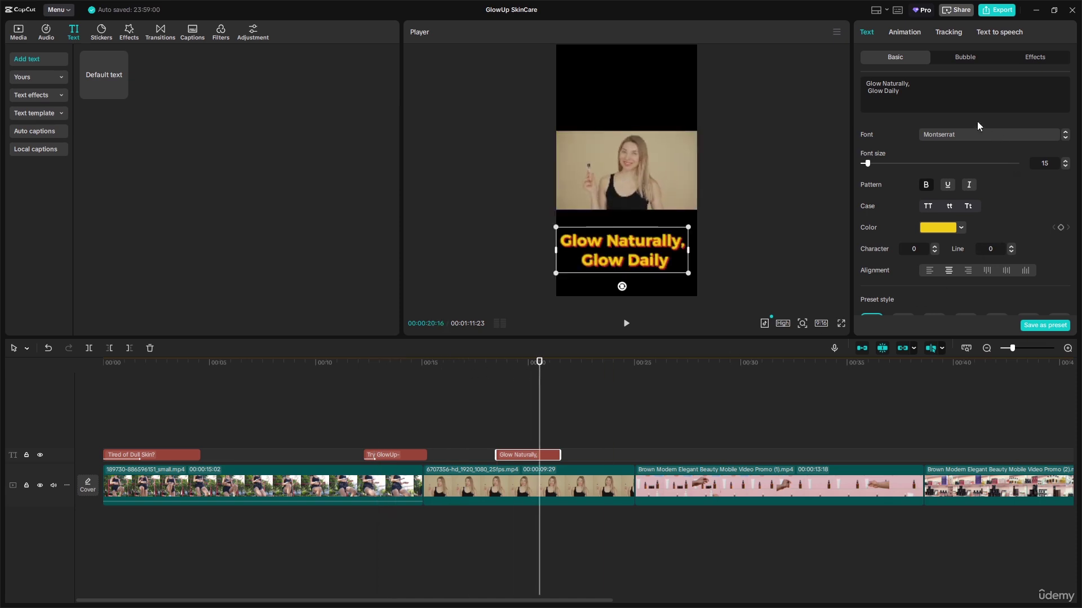
click(906, 32)
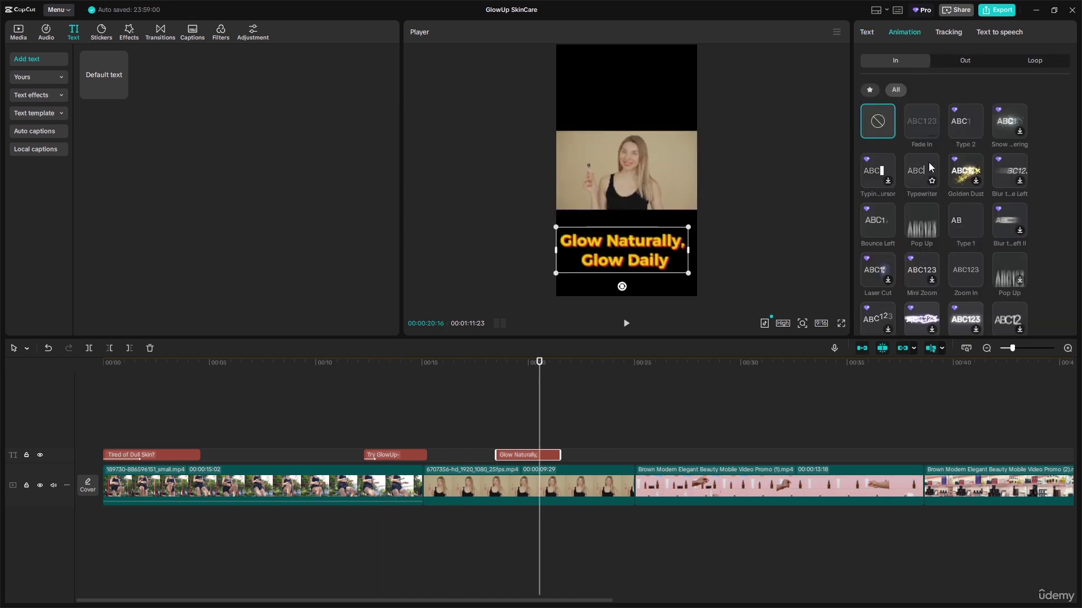
click(1042, 62)
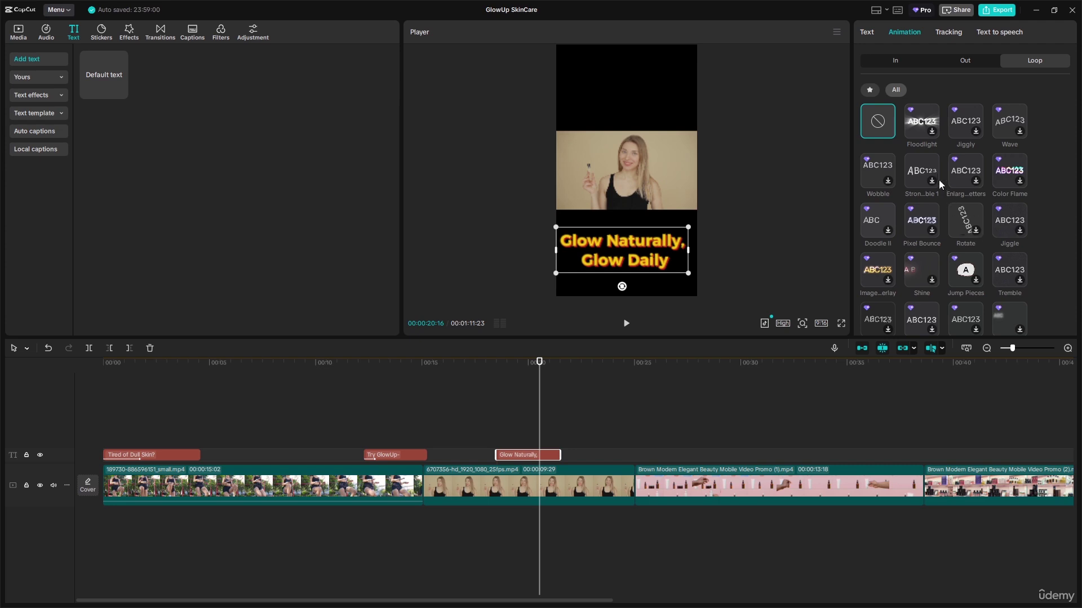
click(919, 168)
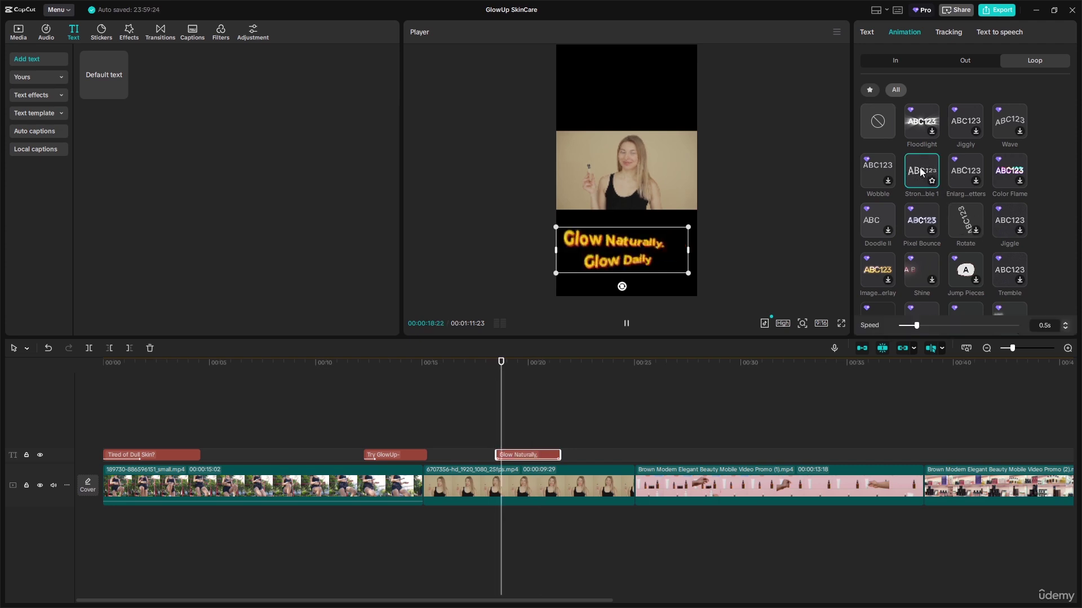
scroll(926, 182, down, 1)
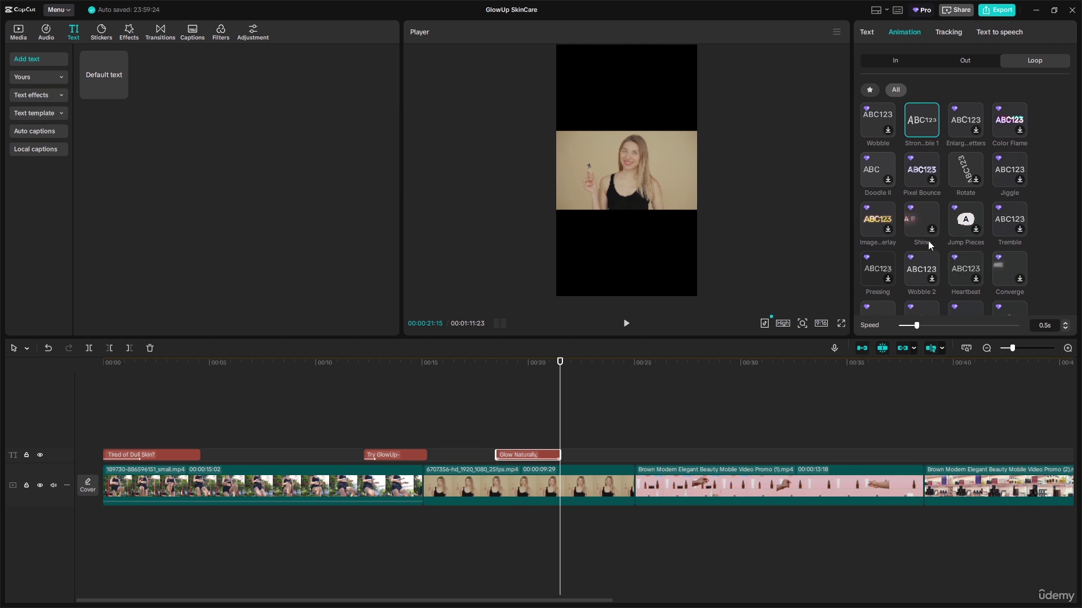
click(958, 167)
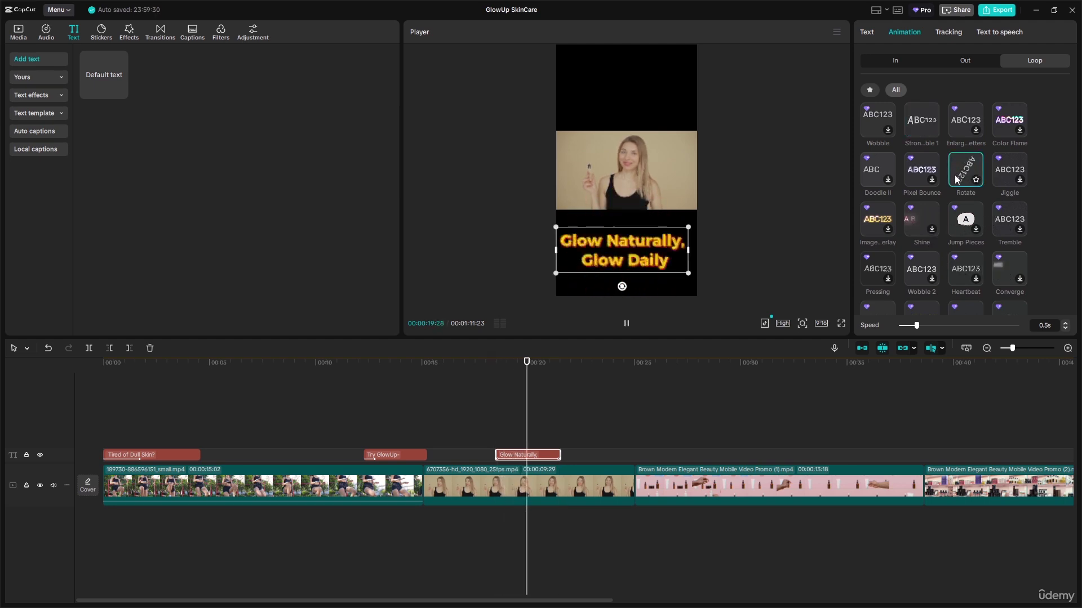
scroll(947, 219, down, 5)
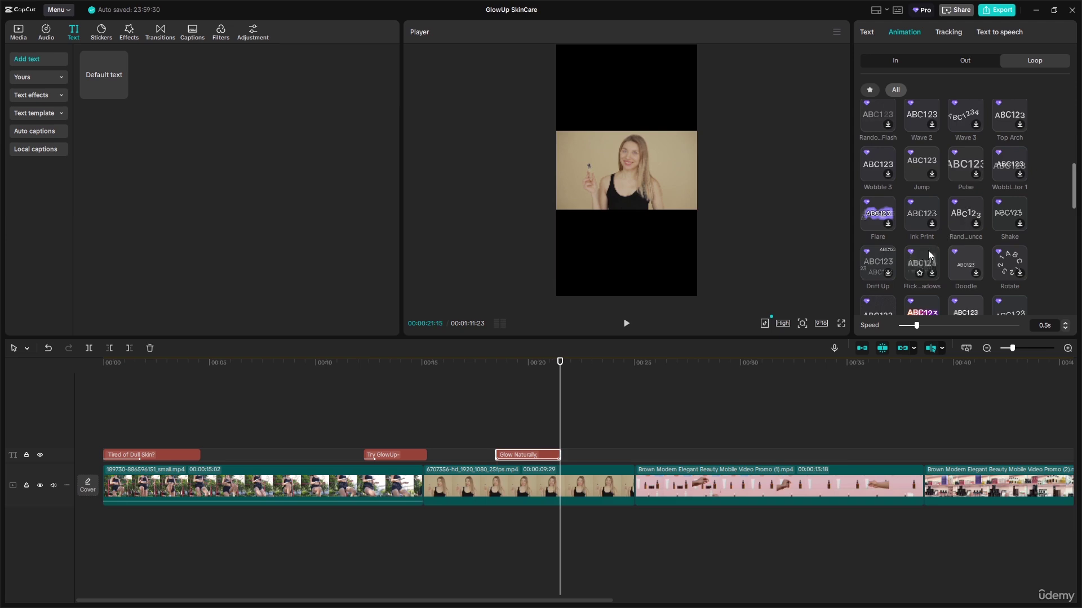
scroll(928, 250, down, 4)
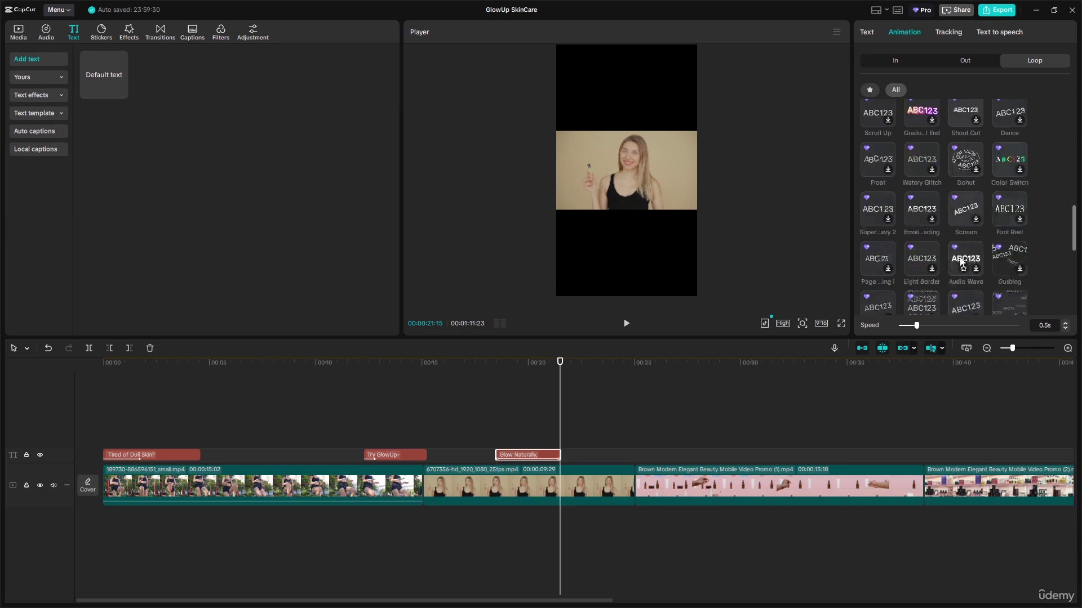
scroll(966, 261, down, 5)
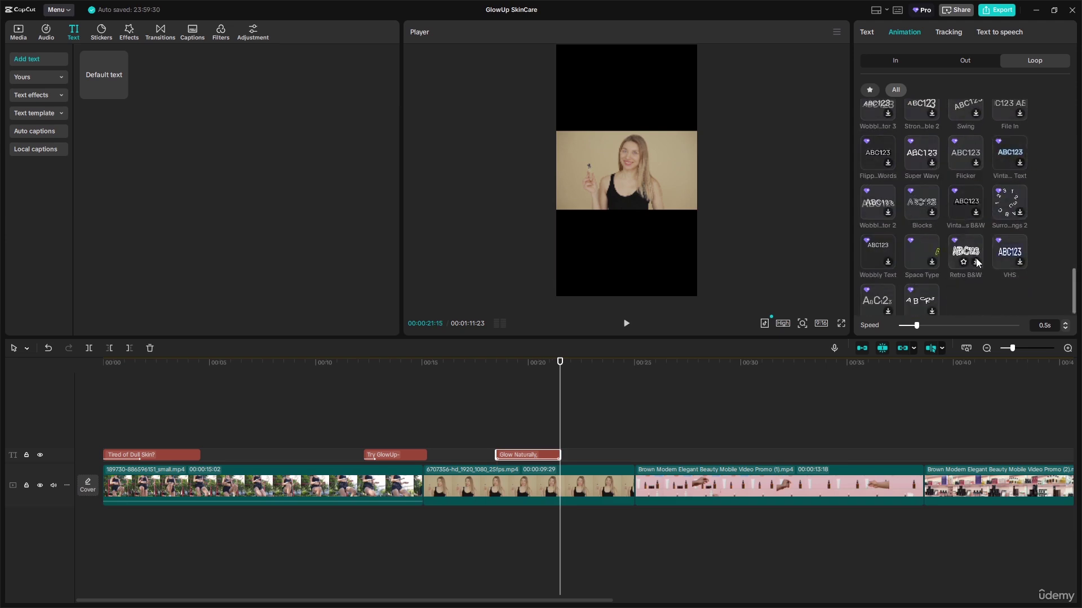
scroll(999, 248, down, 1)
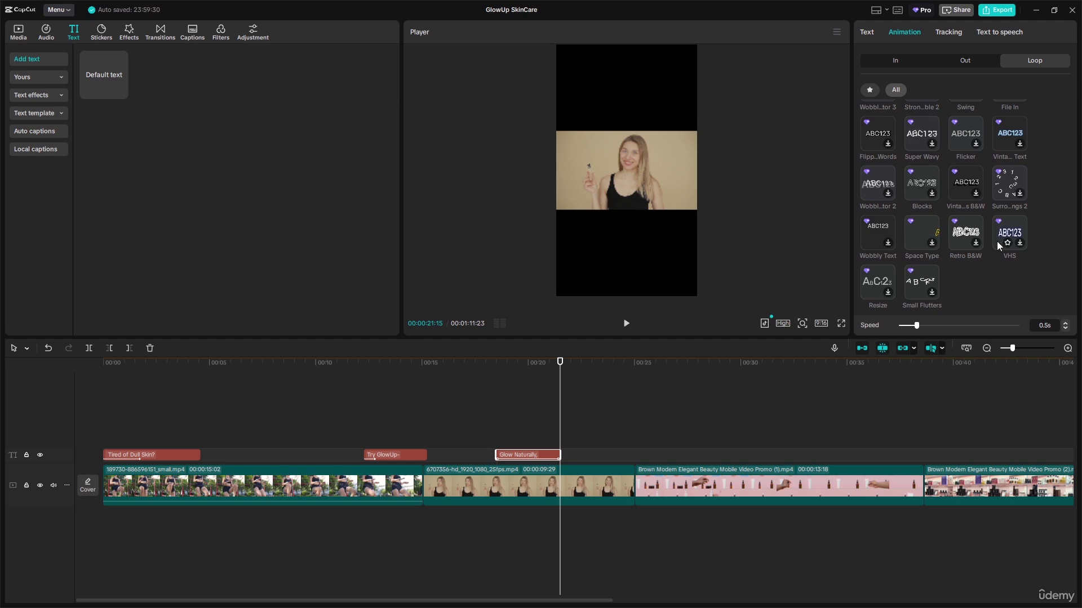
scroll(992, 242, up, 10)
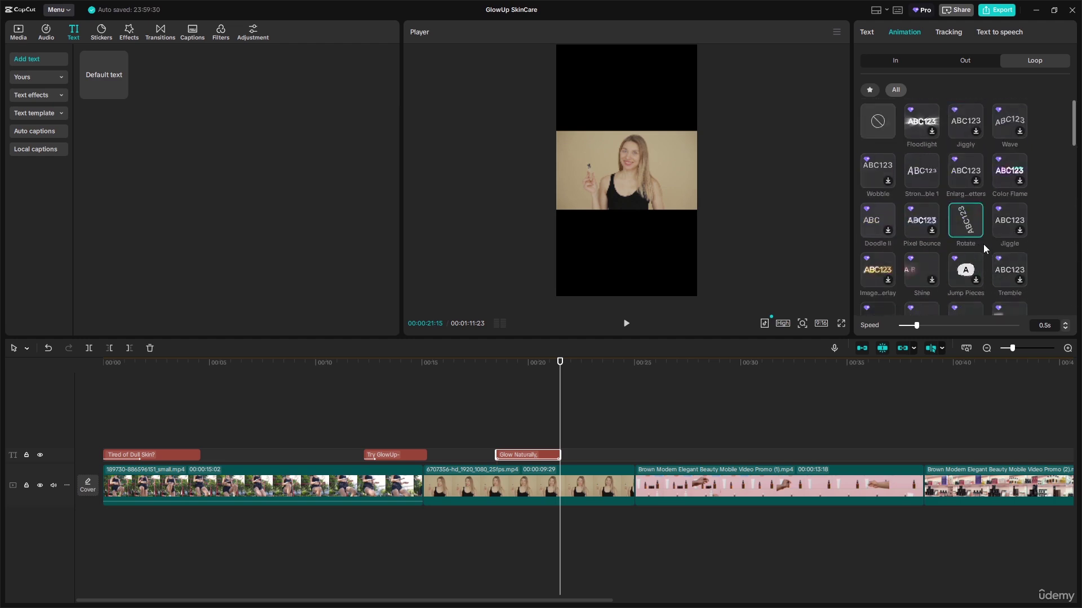
- Give the "Glow Naturally, Glow Daily" title a Slide Right entrance animation with a duration of 0.7 s
click(907, 61)
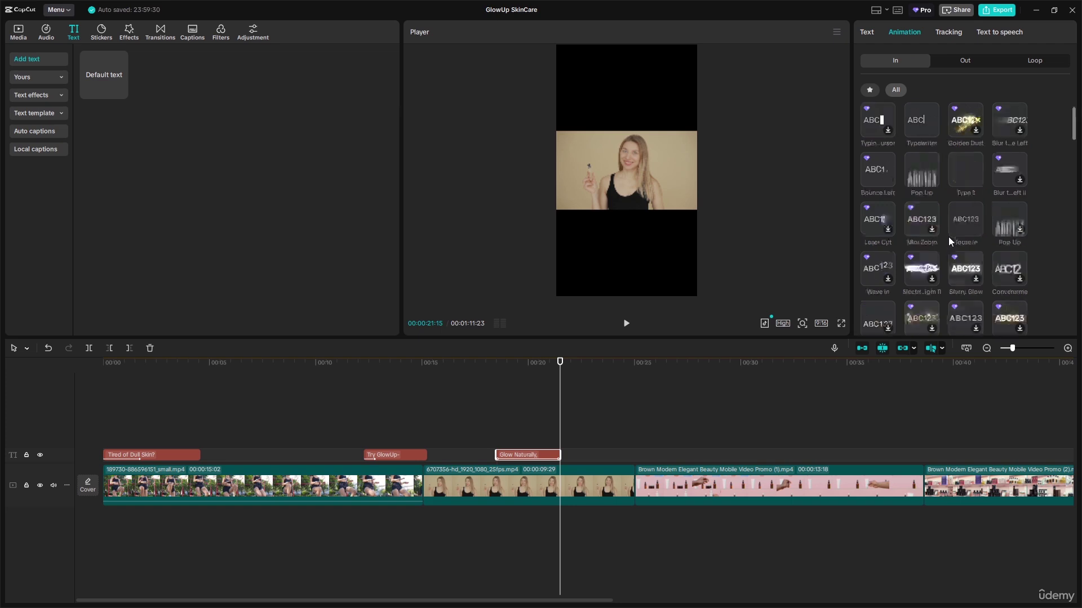
scroll(948, 240, down, 3)
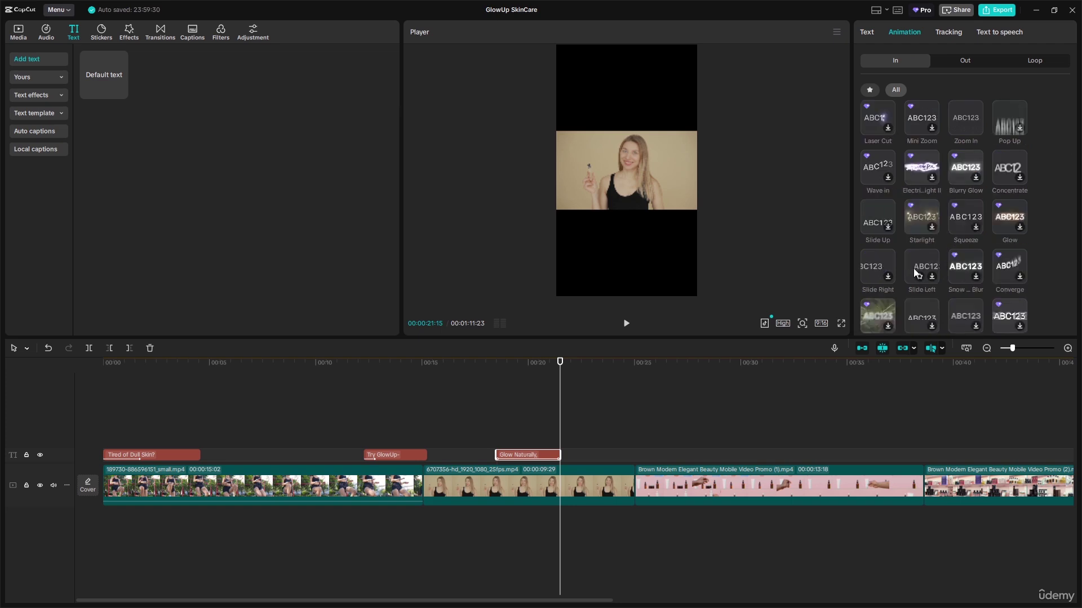
click(866, 263)
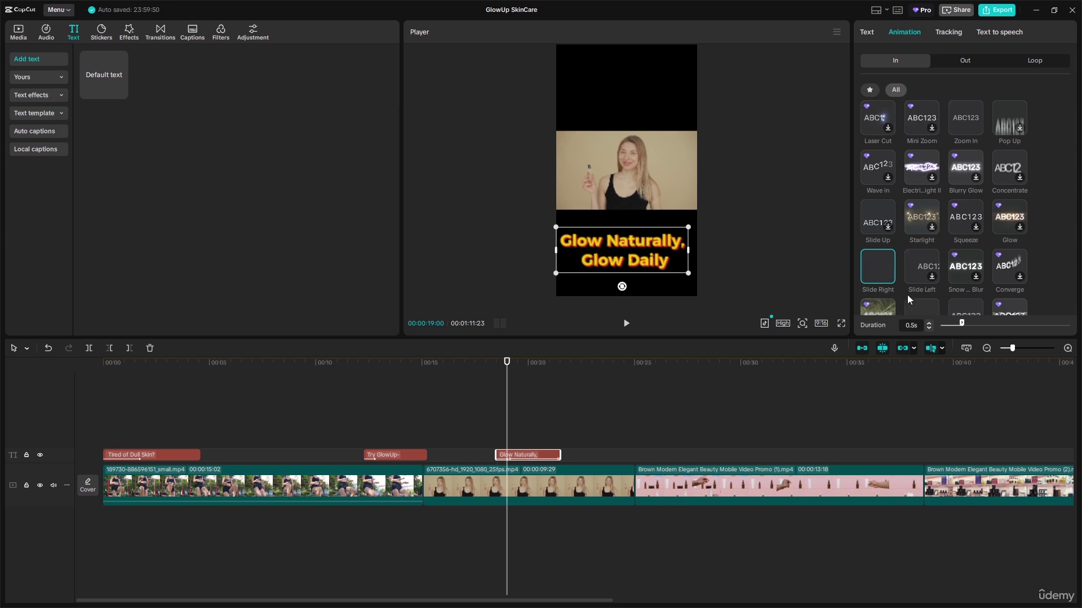
drag(961, 324, 970, 325)
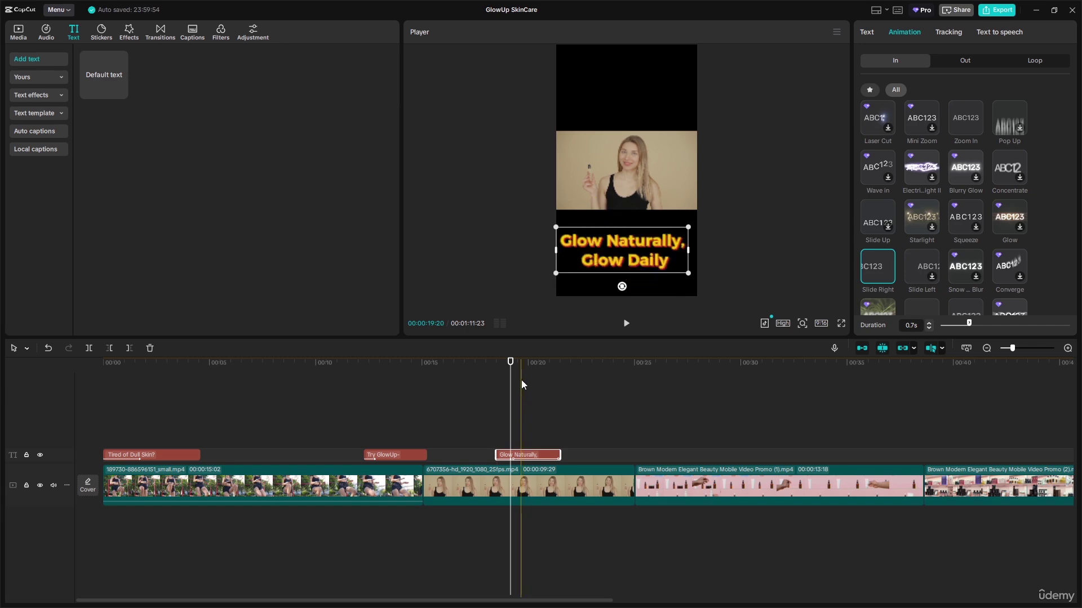
click(226, 489)
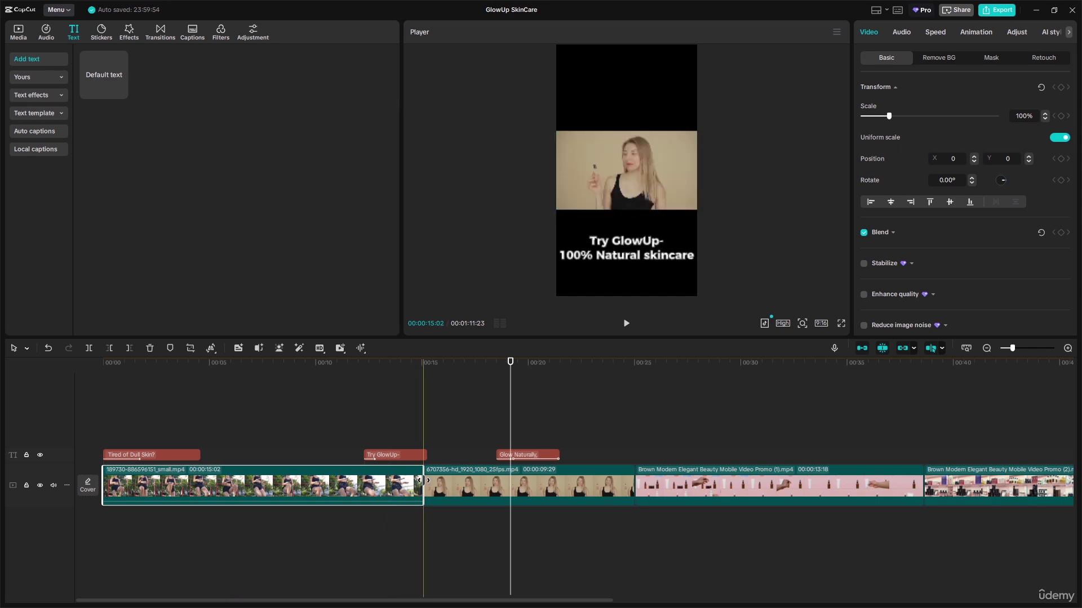
drag(423, 488, 206, 485)
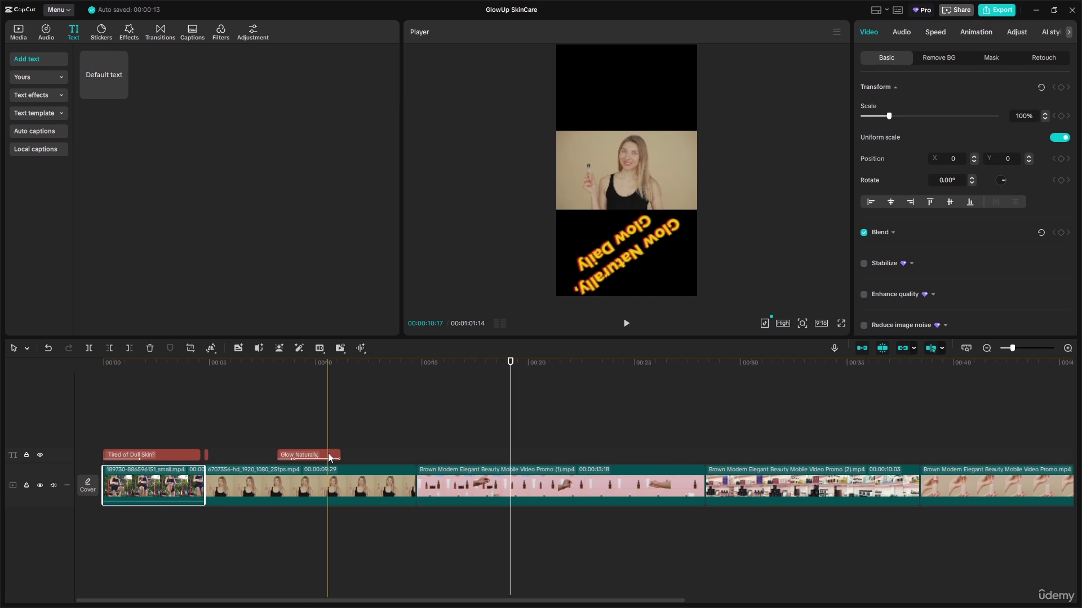
drag(328, 453, 507, 454)
- Try trimming the clip of the woman holding the serum to about 3 s and moving it onto an upper track at about 17 s
click(387, 482)
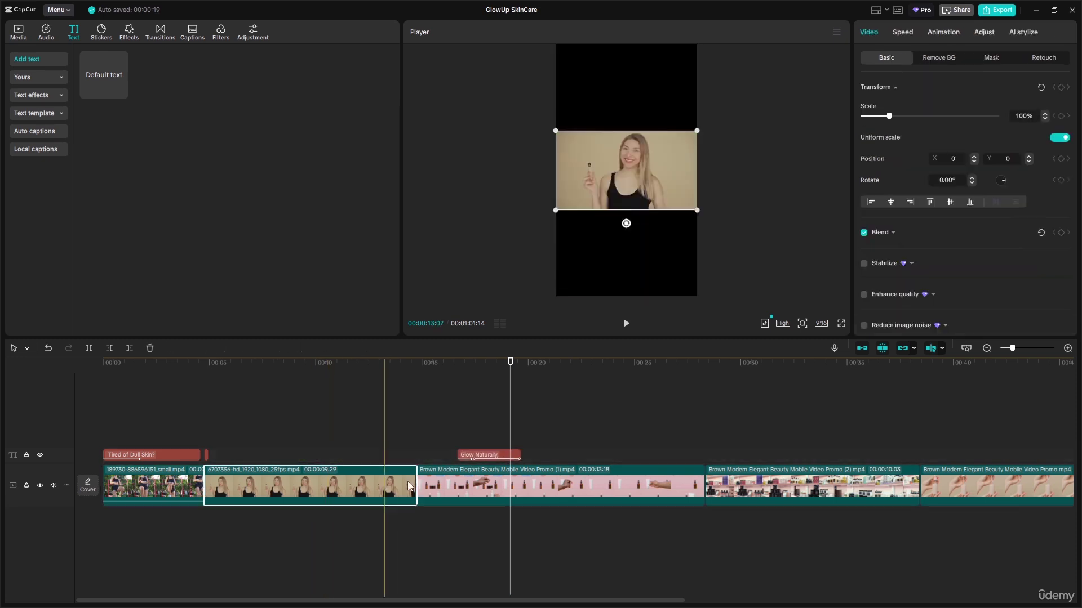
drag(416, 483, 273, 483)
drag(513, 365, 242, 401)
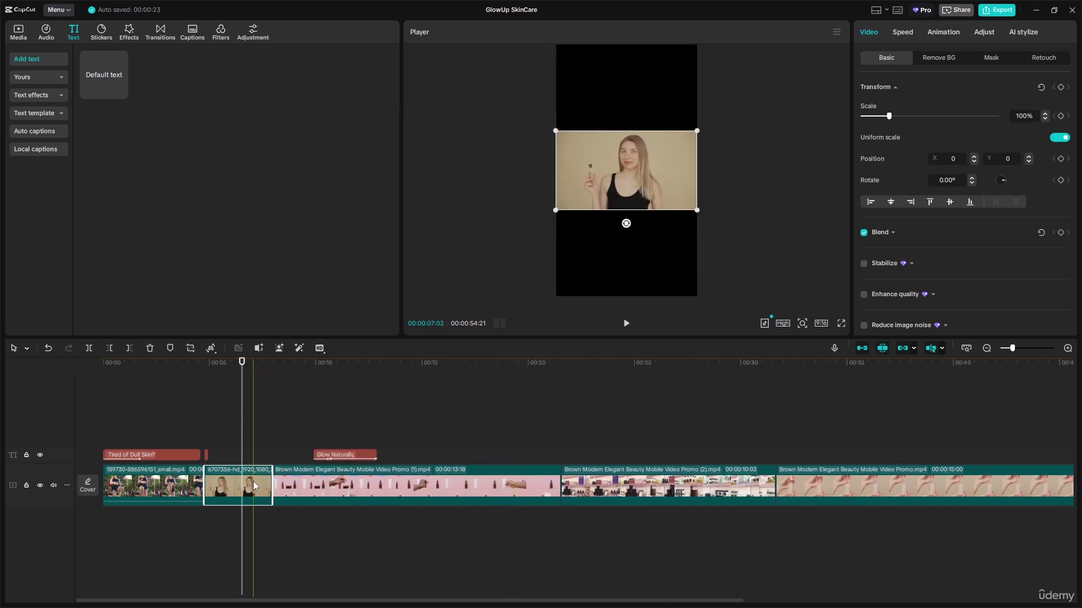
drag(255, 480, 518, 425)
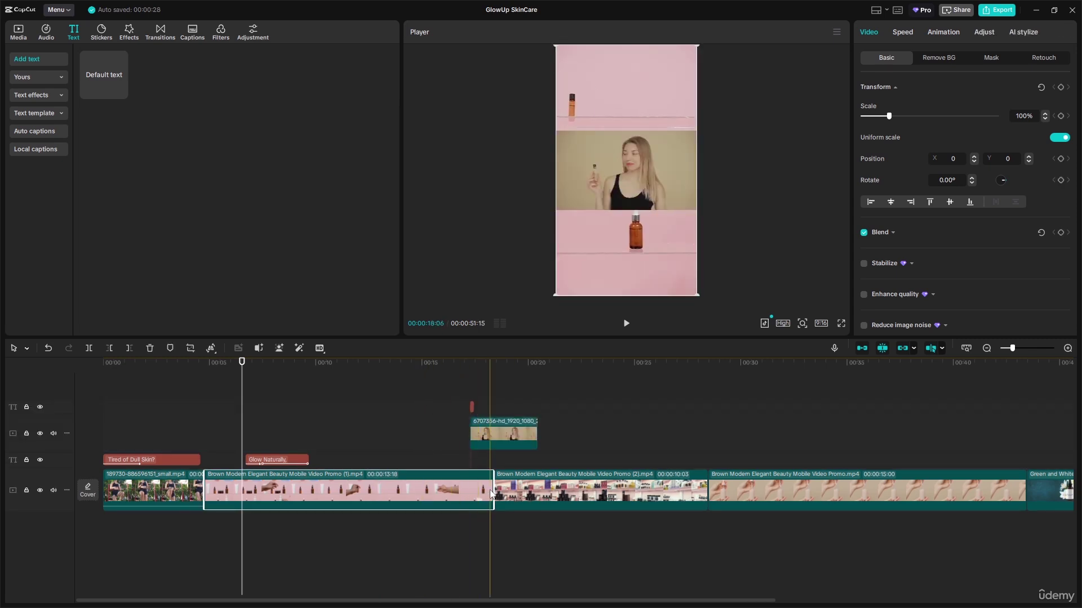
- Try trimming the pink-shelf Promo (1).mp4 clip to about 4 s and placing the Promo (2).mp4 store-shelf clip ahead of it on the main track
drag(270, 482, 417, 483)
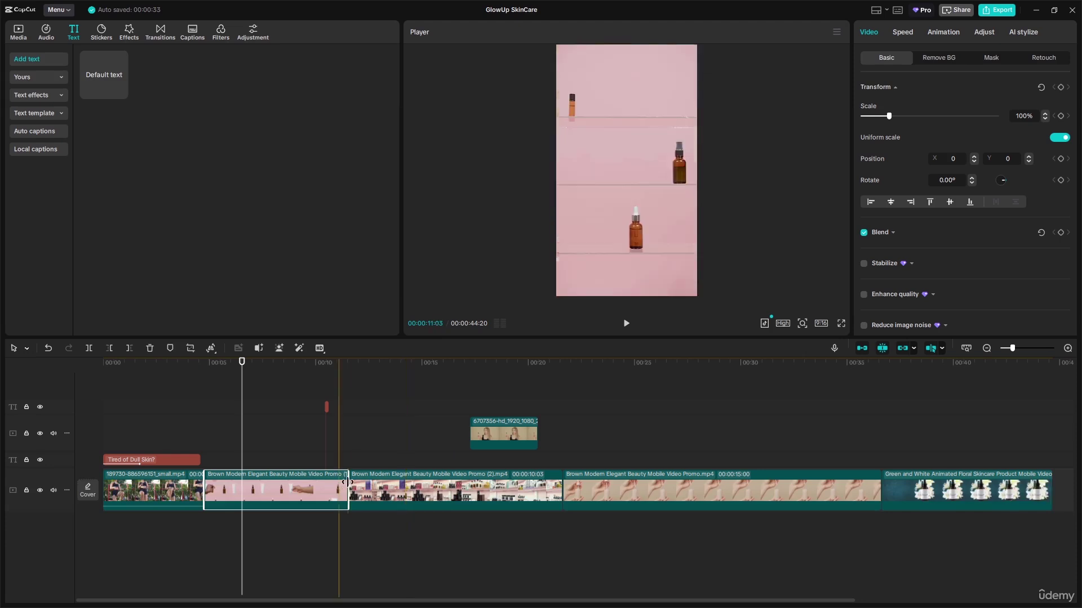
drag(348, 489, 289, 489)
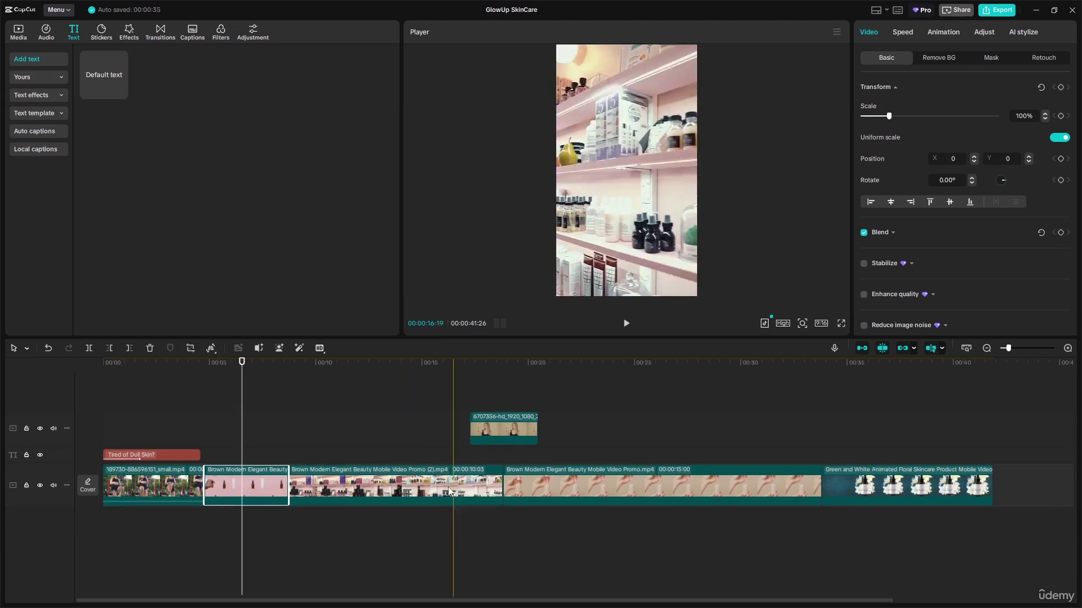
click(380, 489)
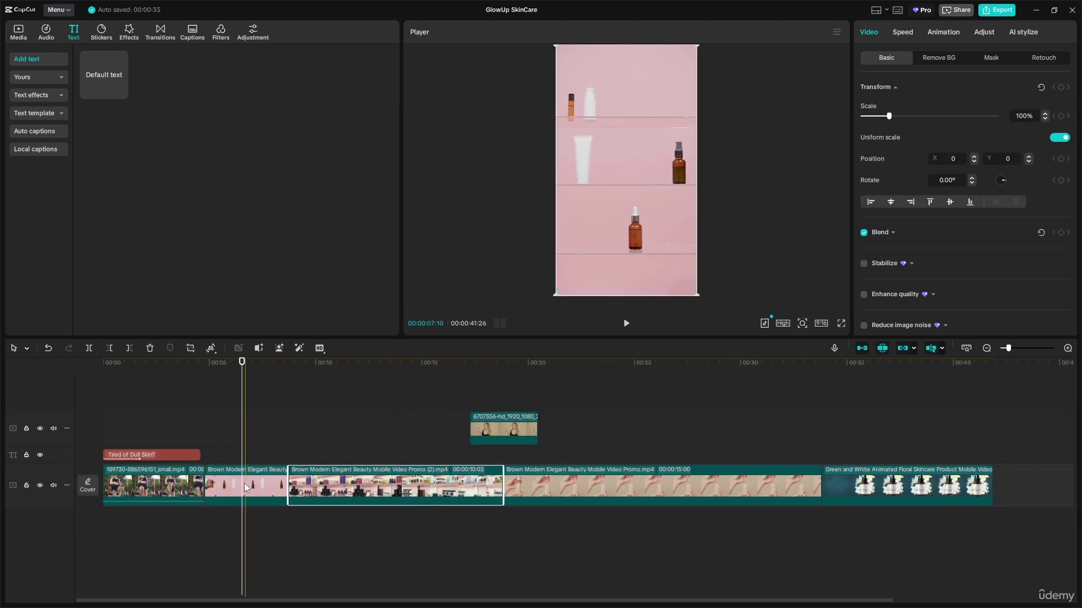
drag(311, 470, 252, 435)
drag(394, 496, 909, 498)
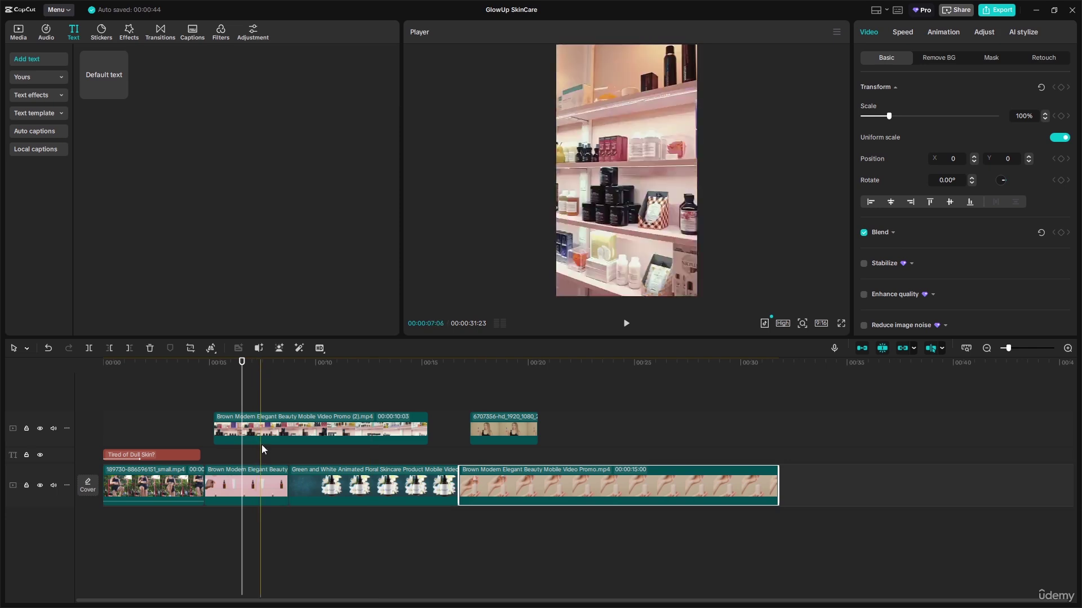
drag(264, 435, 242, 499)
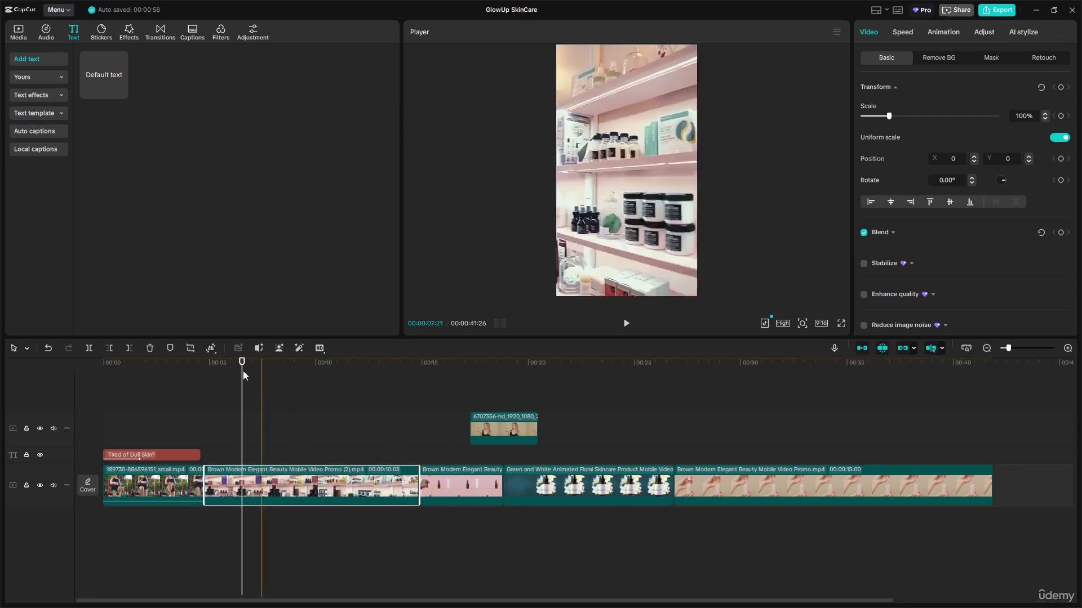
- Try moving the Green and White floral skincare clip to the end of the main track, with the woman-with-serum clip just before it
click(412, 363)
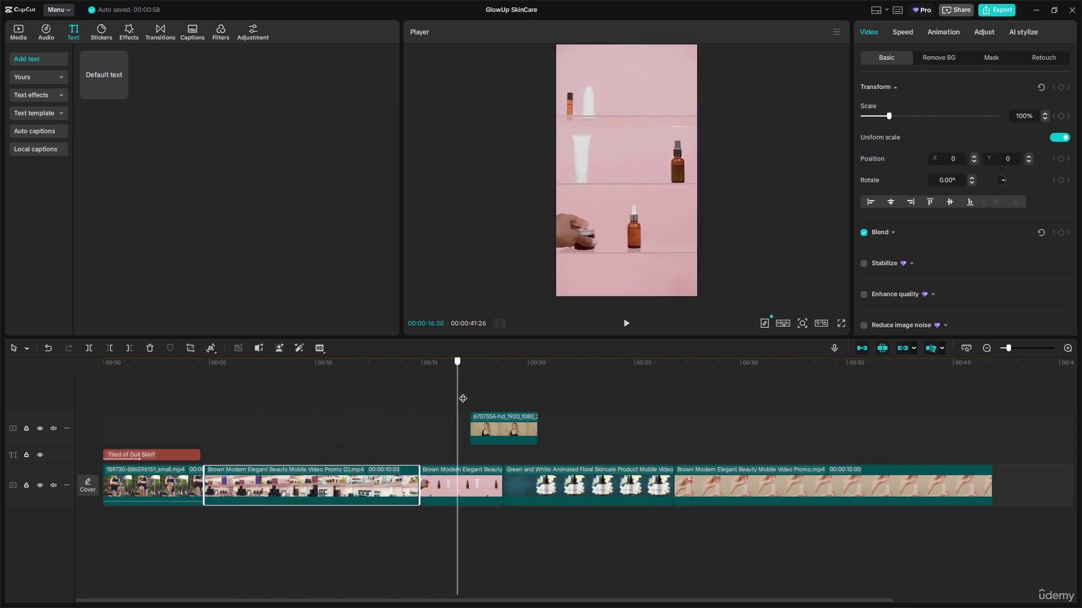
drag(594, 410, 487, 405)
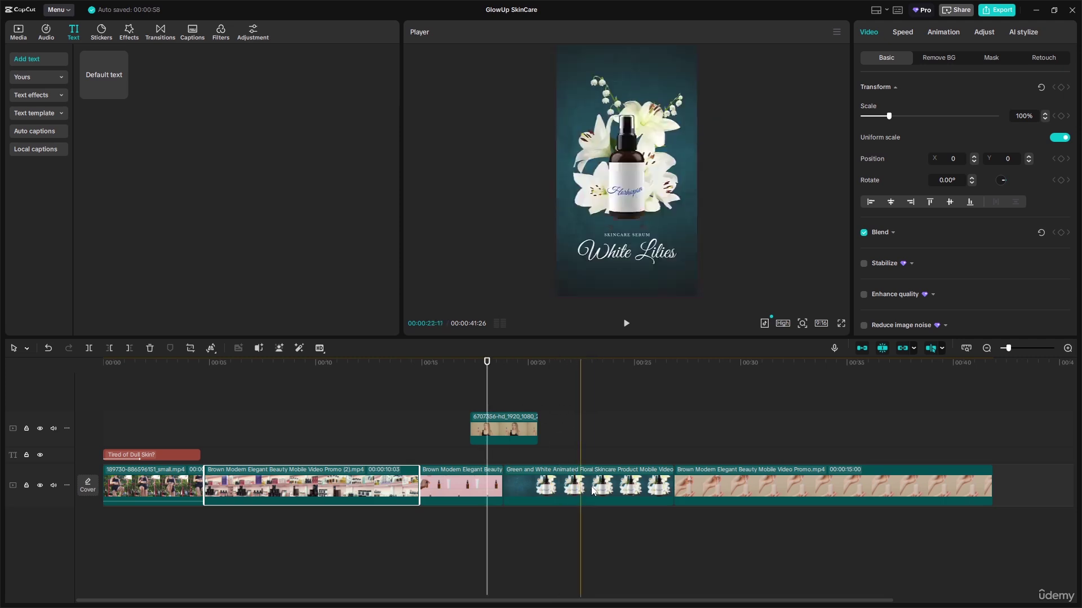
drag(614, 491, 1024, 492)
drag(526, 425, 868, 481)
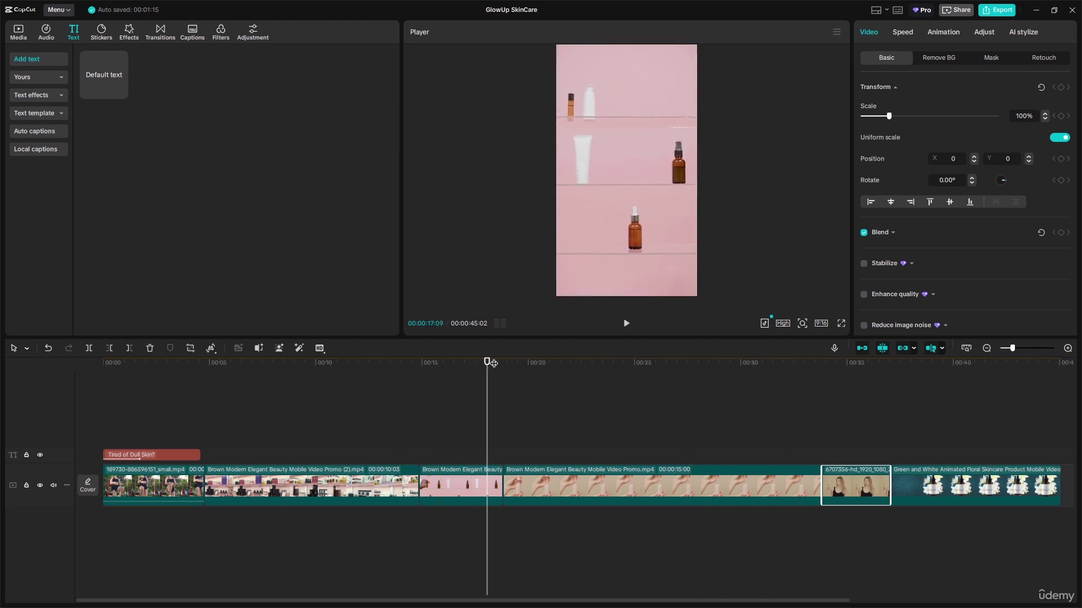
drag(483, 363, 157, 411)
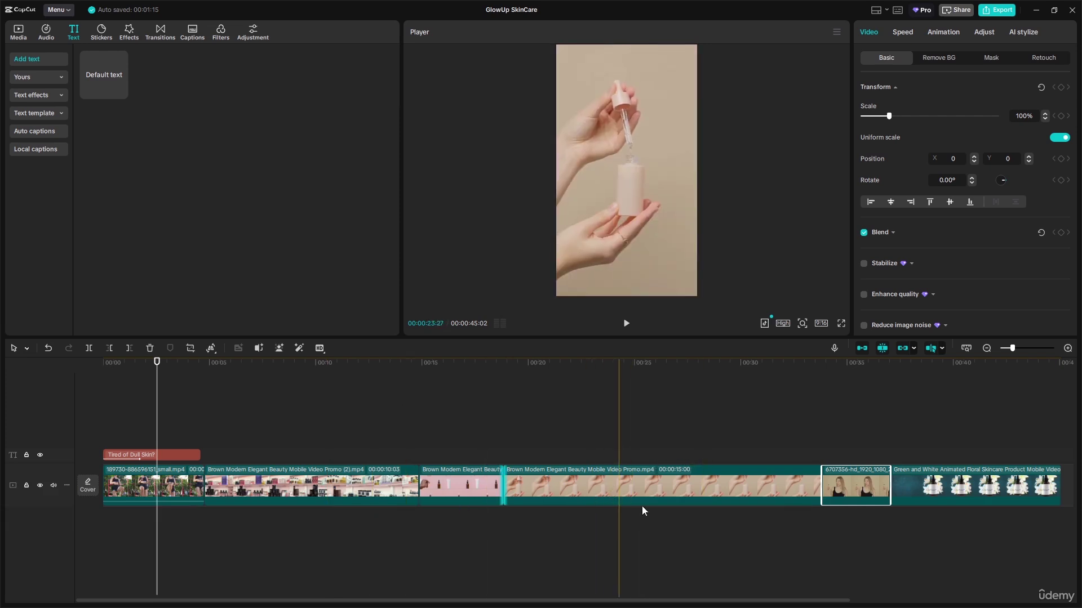
drag(806, 602, 509, 587)
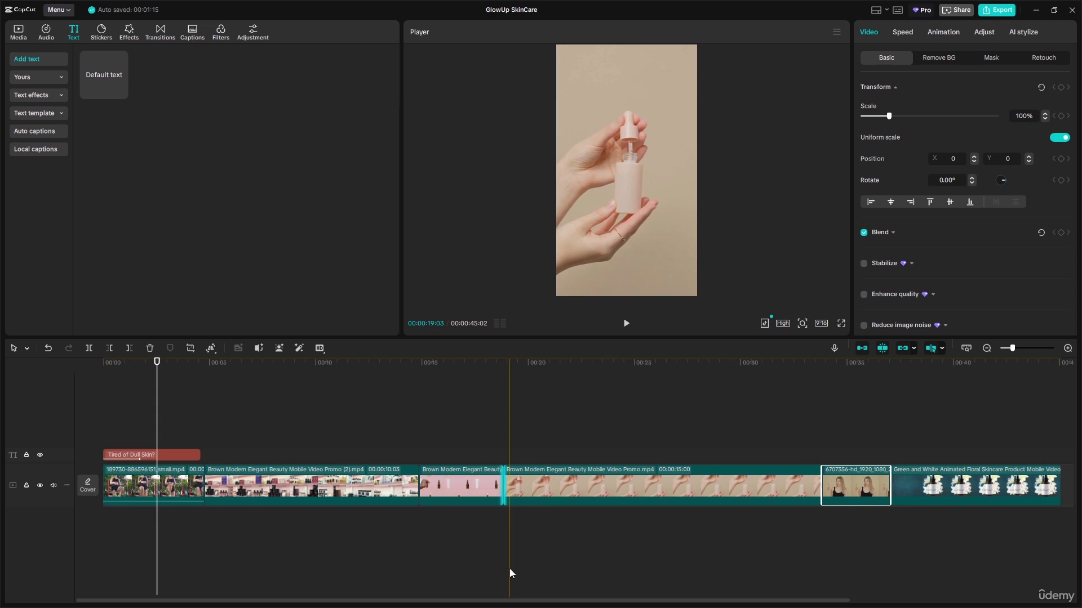
- Undo the clip trims, reordering and title move, back to the full-length first clip with all three titles on the timeline
key(ctrl+z)
key(ctrl+z)
key(ctrl+z)
key(ctrl+z)
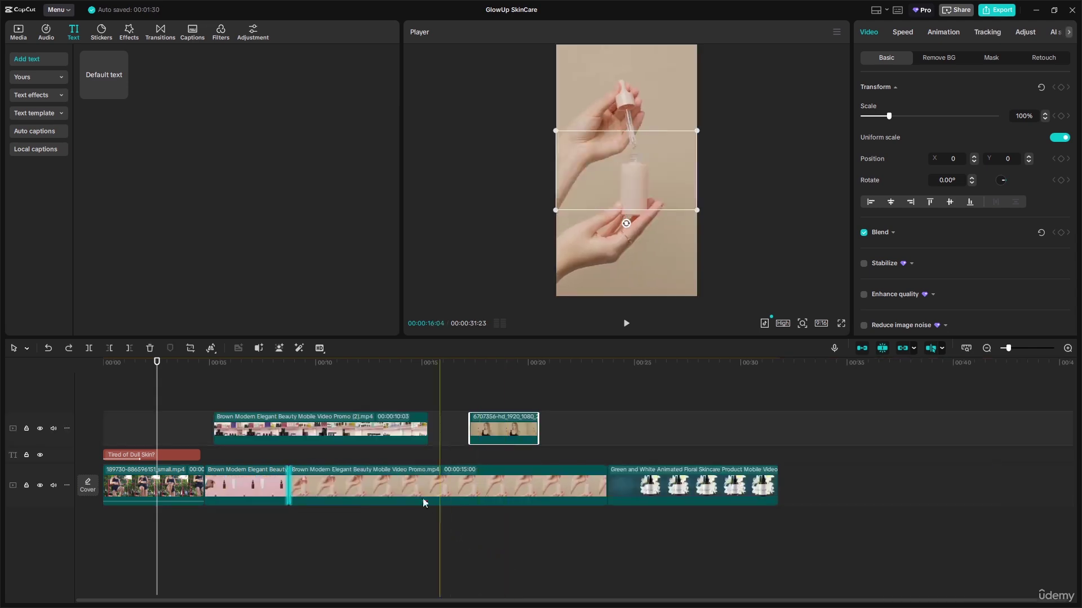
key(ctrl+shift+z)
key(ctrl+shift+z)
key(ctrl+shift+z)
key(ctrl+shift+z)
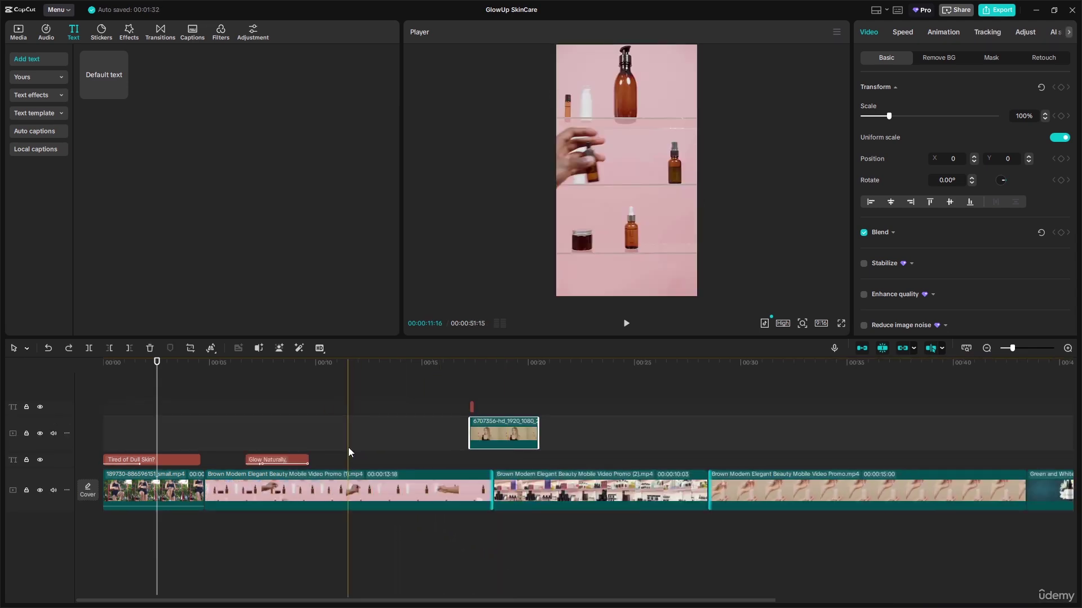
key(ctrl+shift+z)
key(ctrl+shift+z)
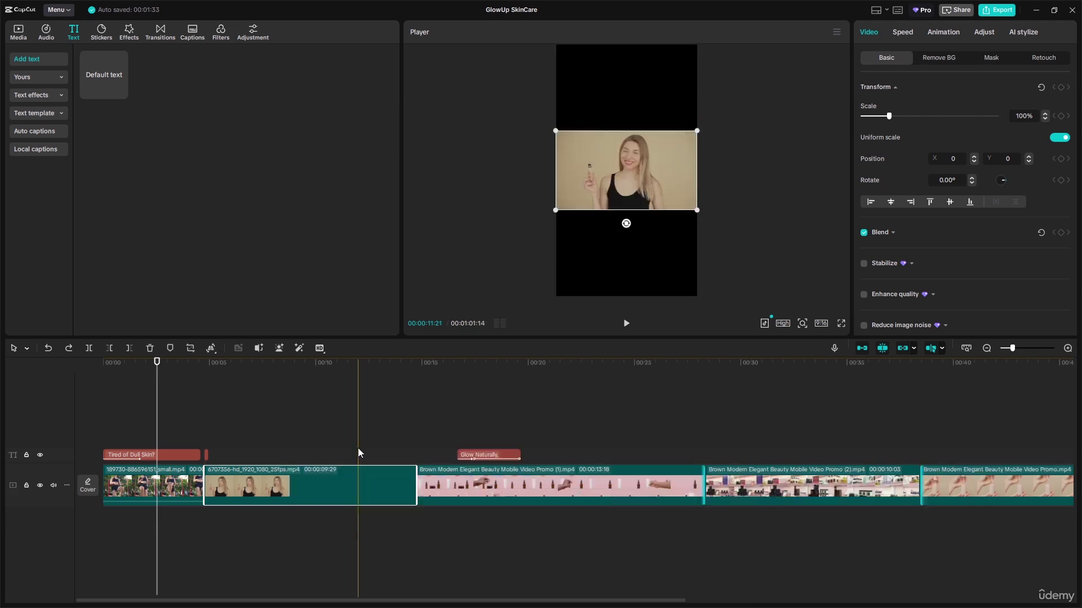
key(ctrl+shift+z)
key(ctrl+shift+z)
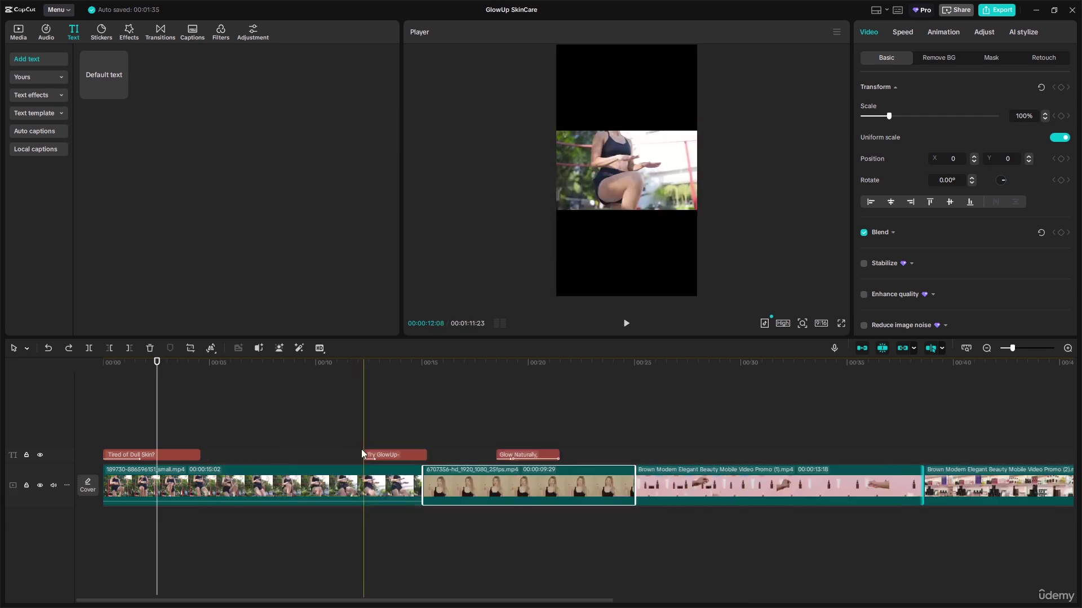
- Try trimming the end of the opening workout clip to about 8 s, and undo the trim
click(225, 482)
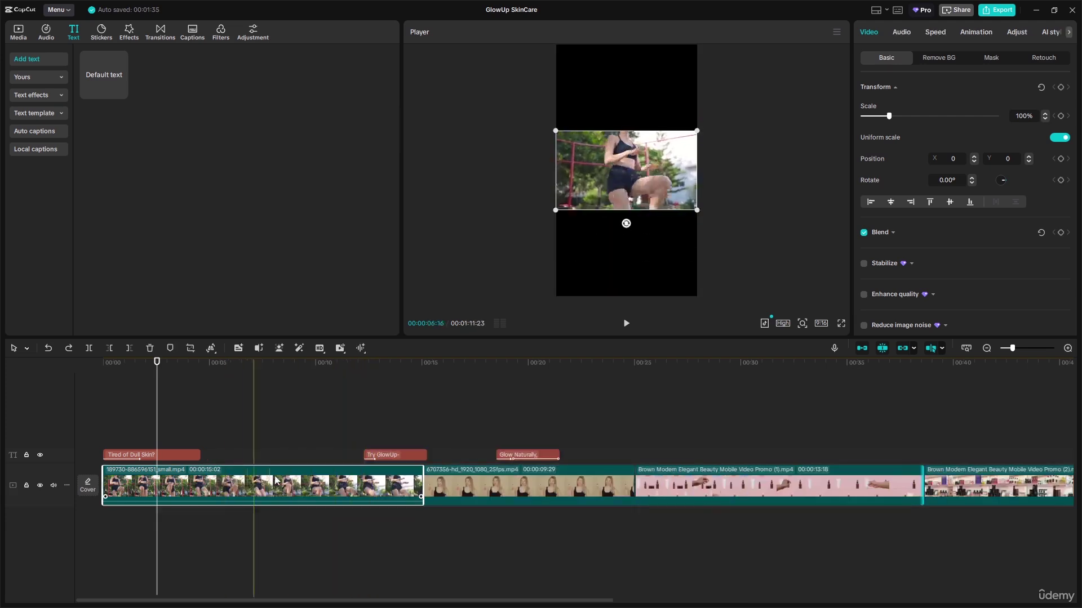
drag(421, 485, 288, 485)
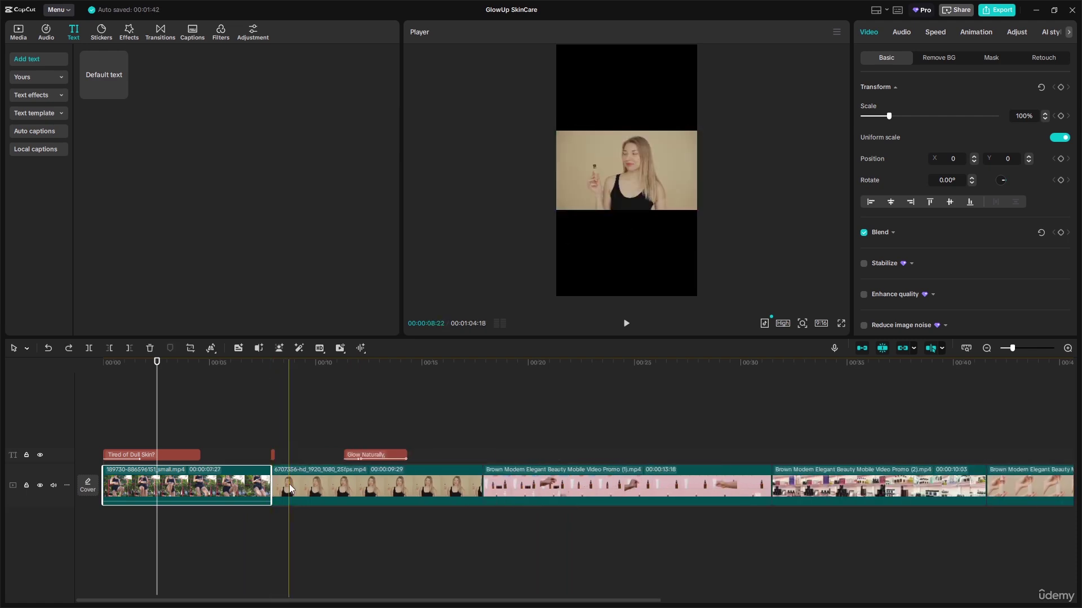
key(ctrl+z)
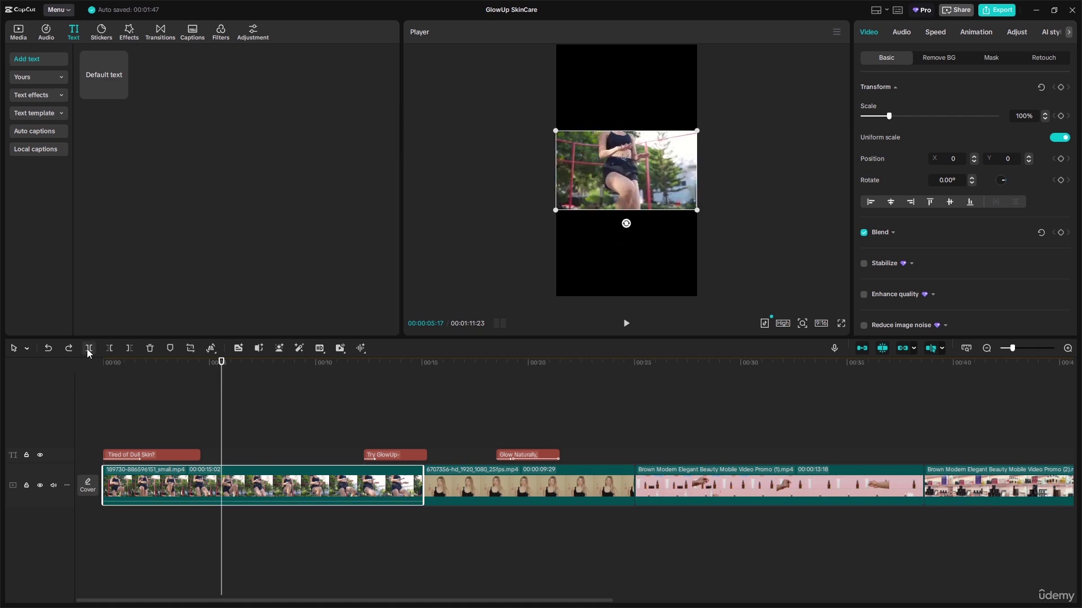
- Split the opening workout clip at 00:00:05:17 and move its second part, together with the "Try GlowUp" title, onto upper tracks
key(ctrl+b)
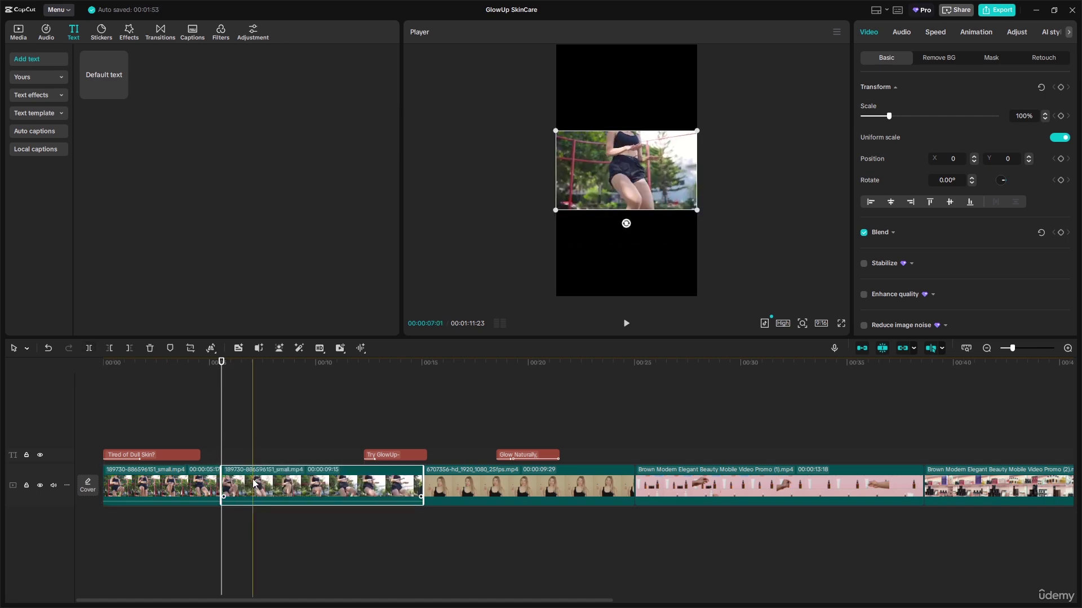
key(Delete)
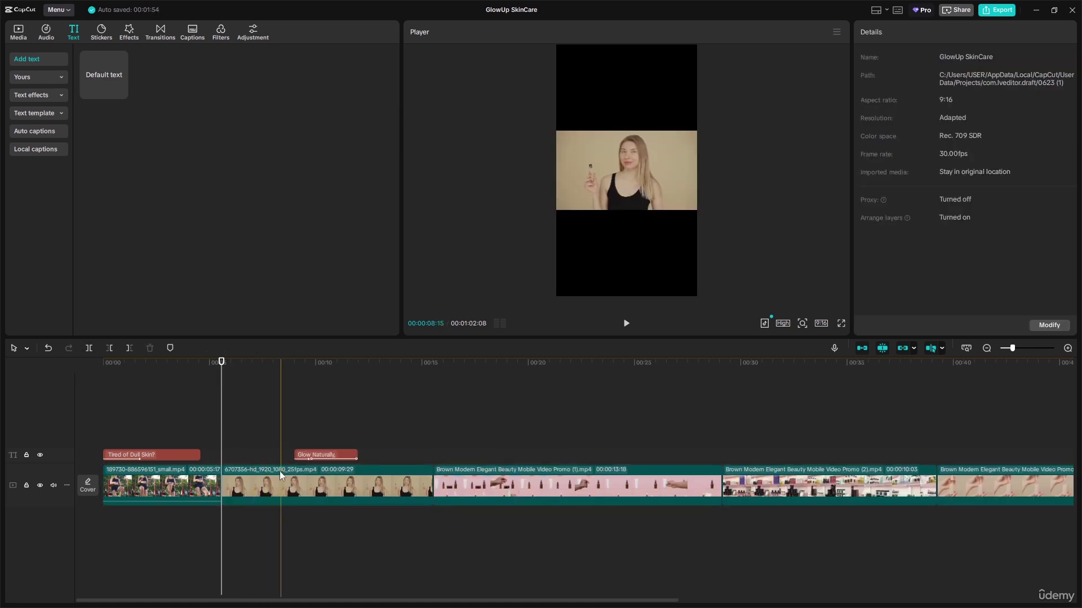
key(ctrl+z)
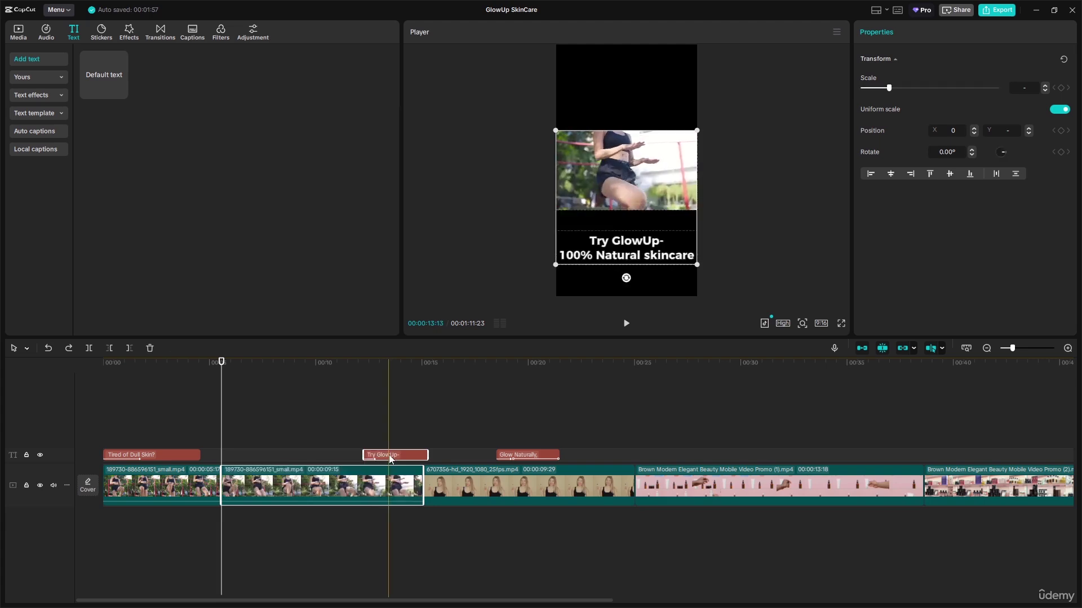
drag(374, 455, 403, 448)
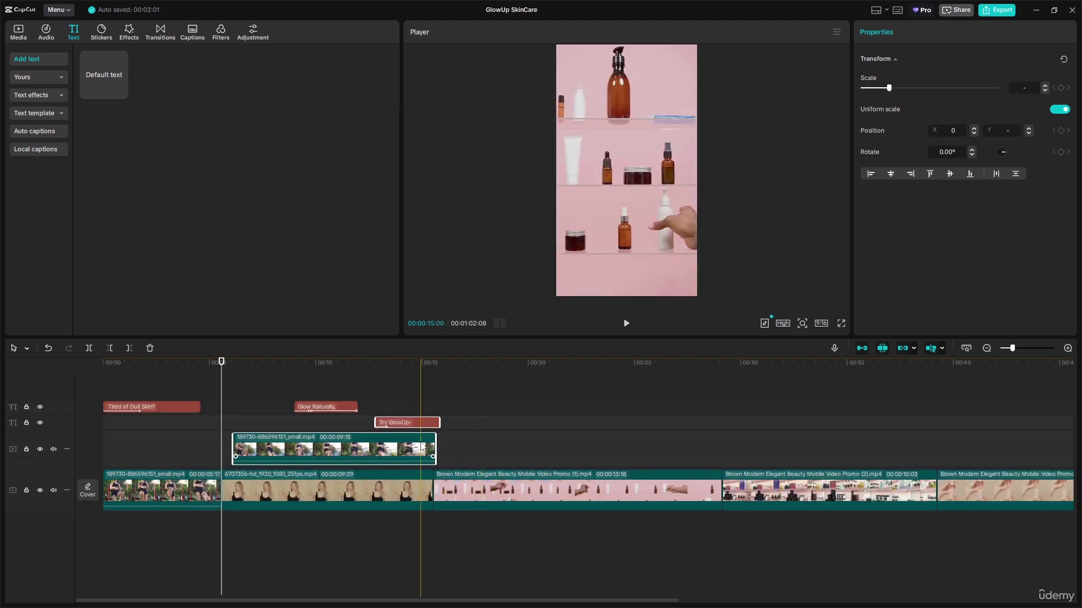
- Undo the last move and delete the second part of the workout clip, with the "Try GlowUp" title moved off it onto a second text track
key(ctrl+z)
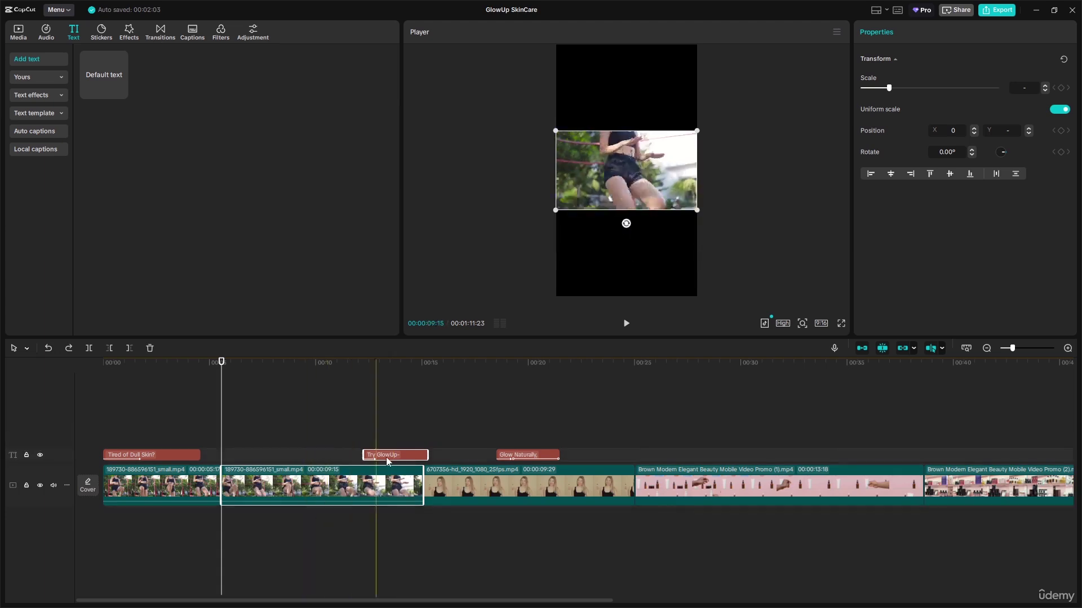
click(457, 434)
drag(418, 450, 470, 455)
click(298, 486)
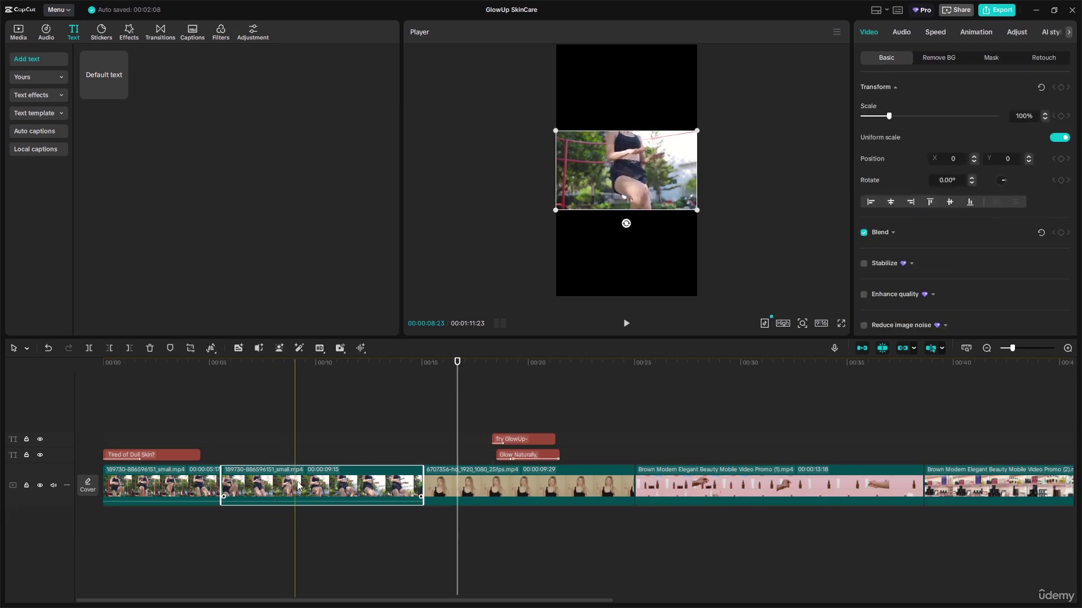
key(Delete)
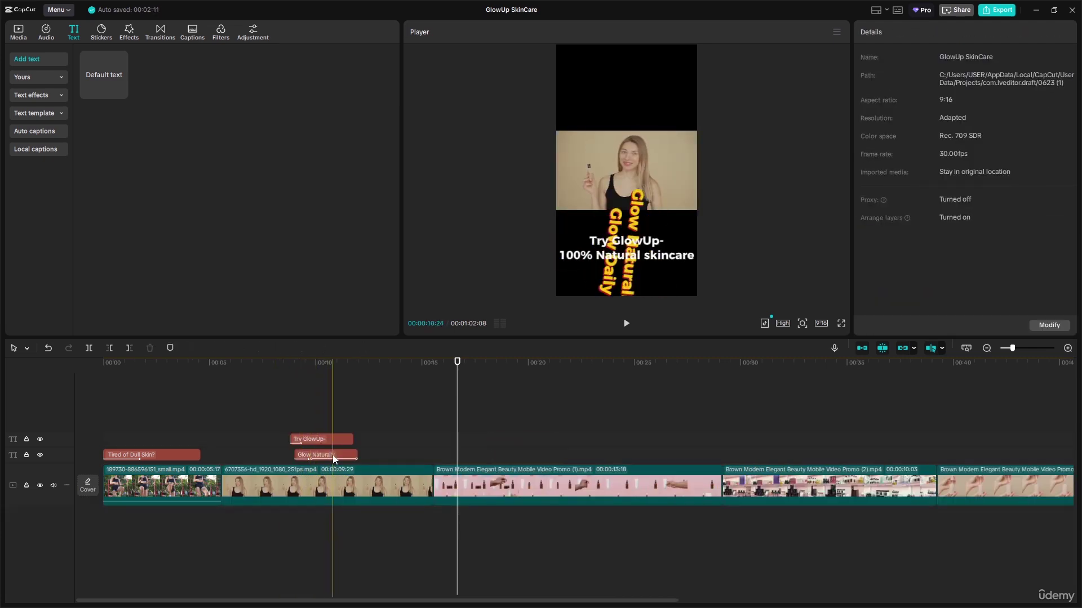
- Park the "Glow Naturally" title at about 38 s and the "Try GlowUp" title at about 35 s on separate text tracks
drag(333, 454, 868, 425)
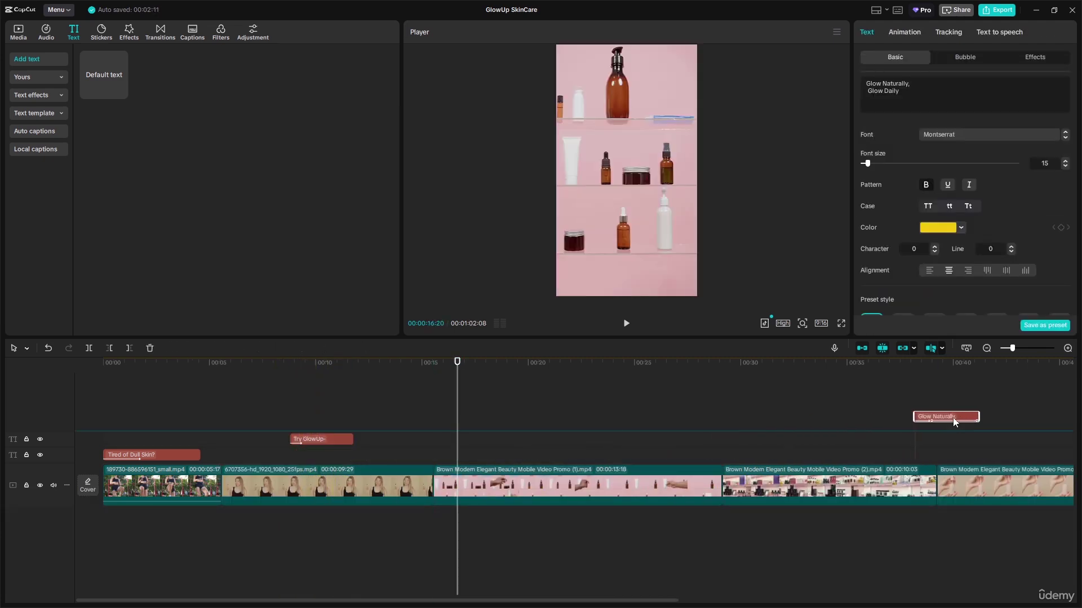
drag(960, 434, 960, 432)
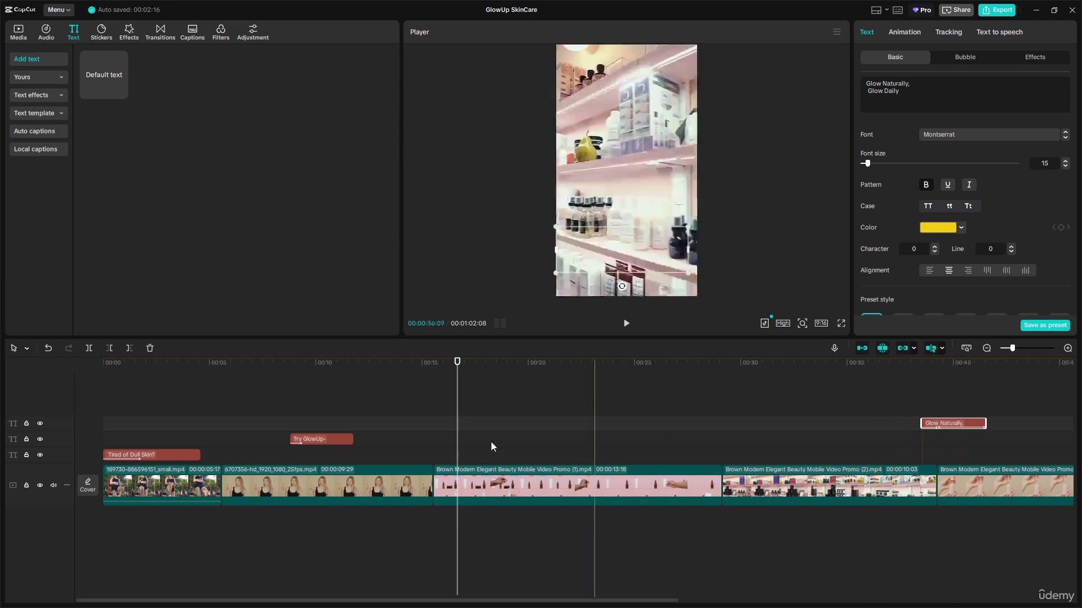
drag(321, 439, 872, 444)
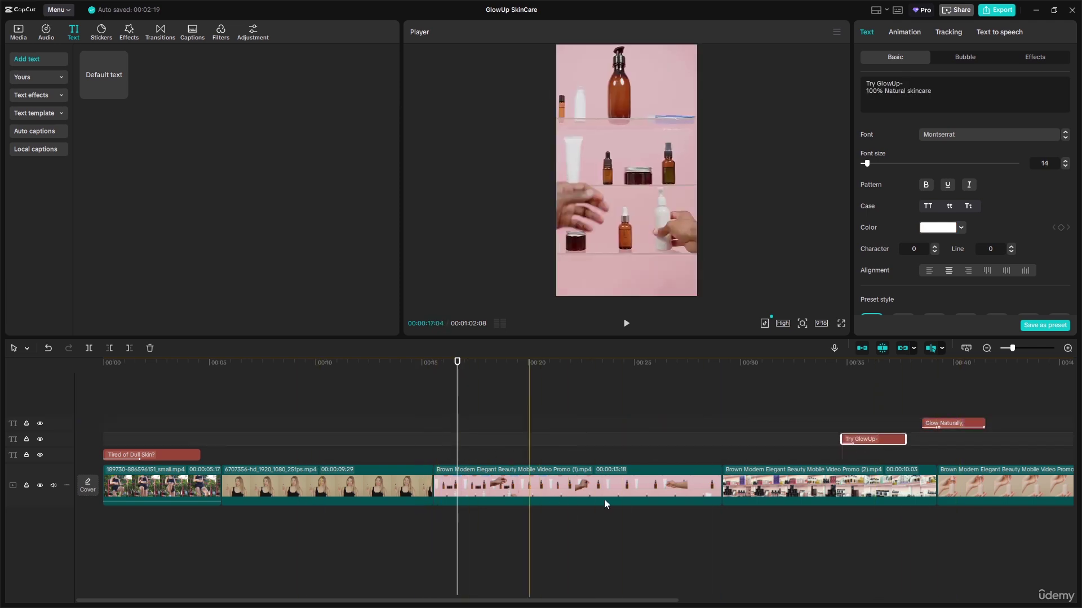
- Reorder the main track to Promo (1), Promo (2), then Promo after the workout clip, with the woman-with-serum clip just before the floral clip
drag(366, 481, 542, 489)
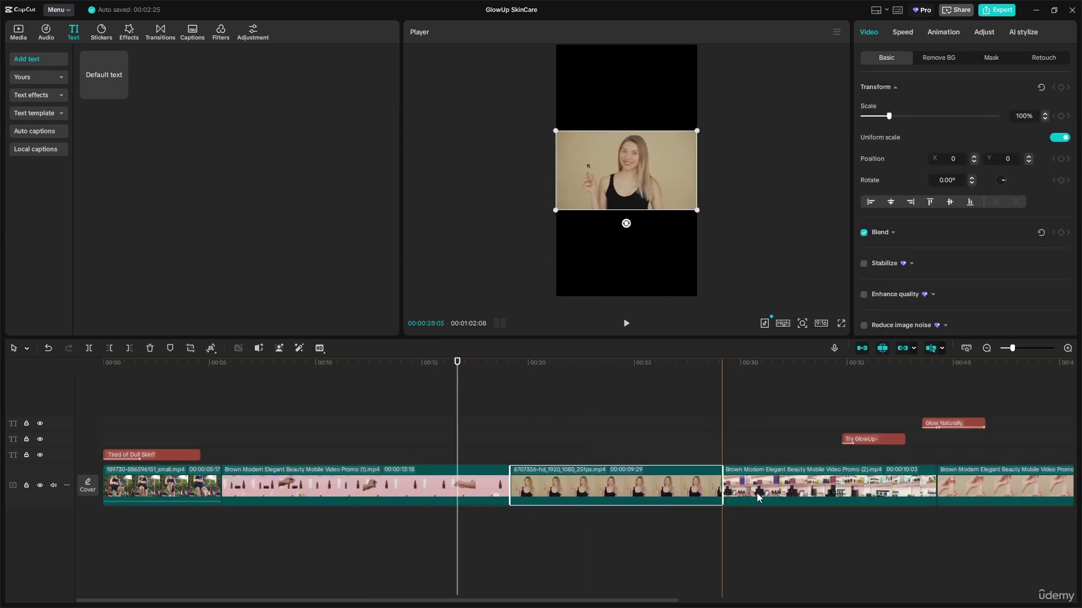
drag(794, 483, 584, 485)
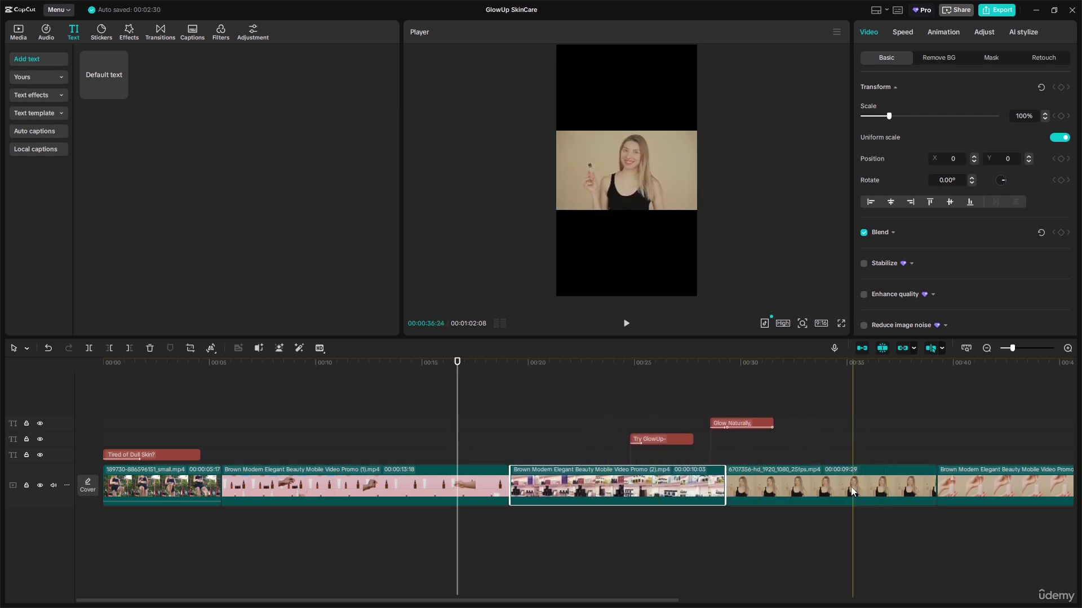
drag(910, 480, 468, 491)
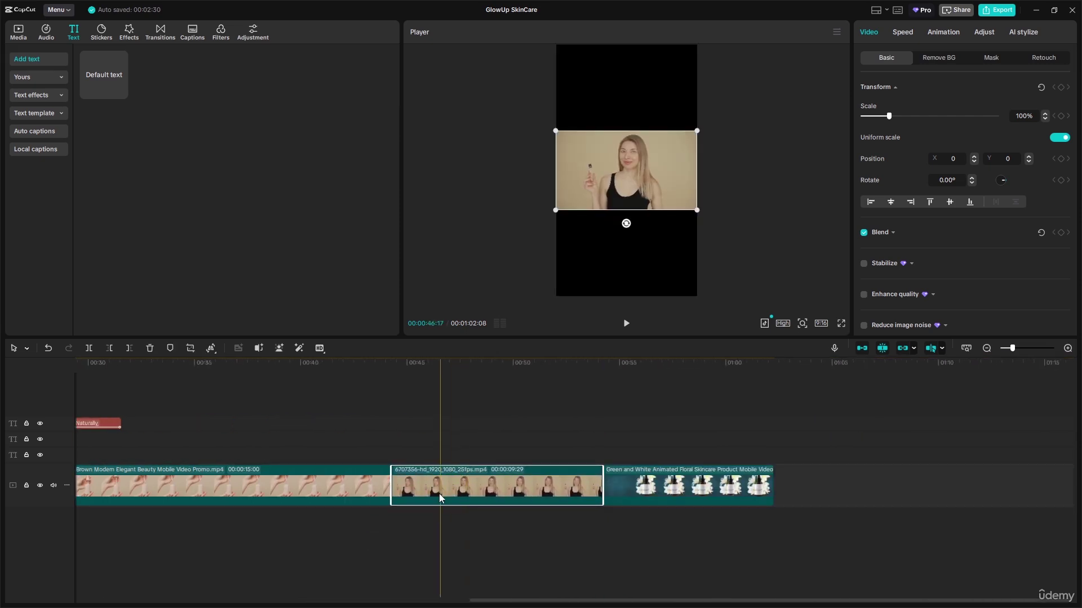
- Split the Promo (1) pink-shelf clip at 00:00:14:29, delete its second part, and move the Promo (2) store-shelf clip ahead of it
click(366, 484)
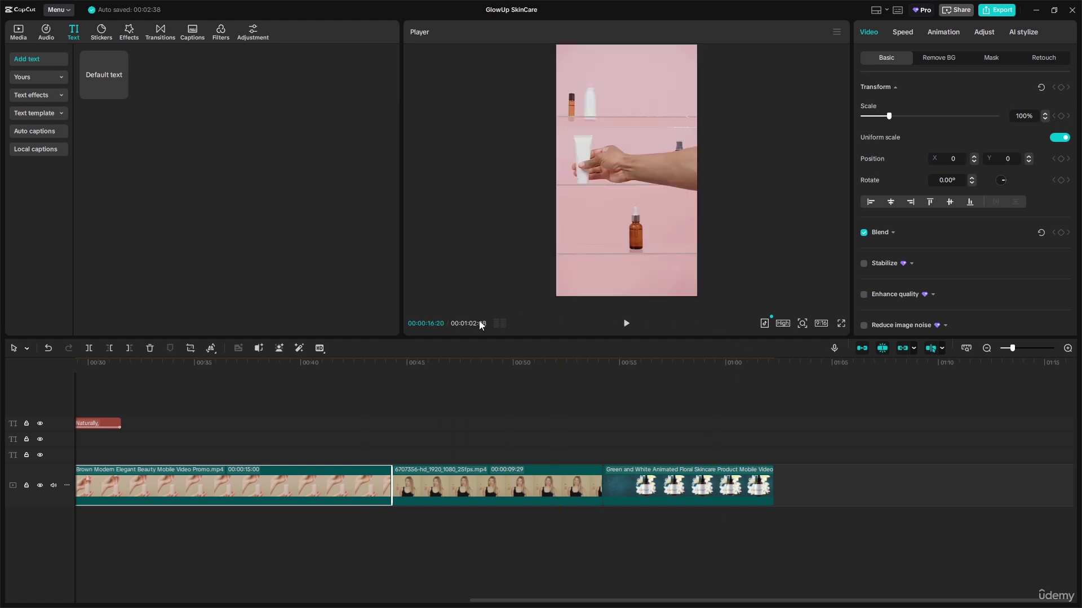
drag(540, 603, 308, 573)
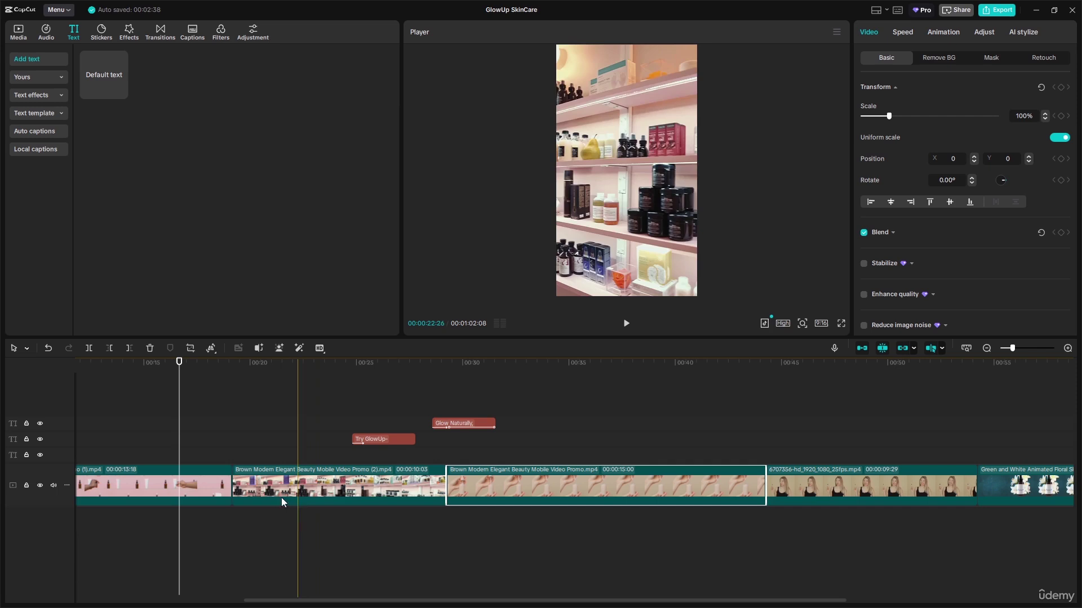
click(198, 480)
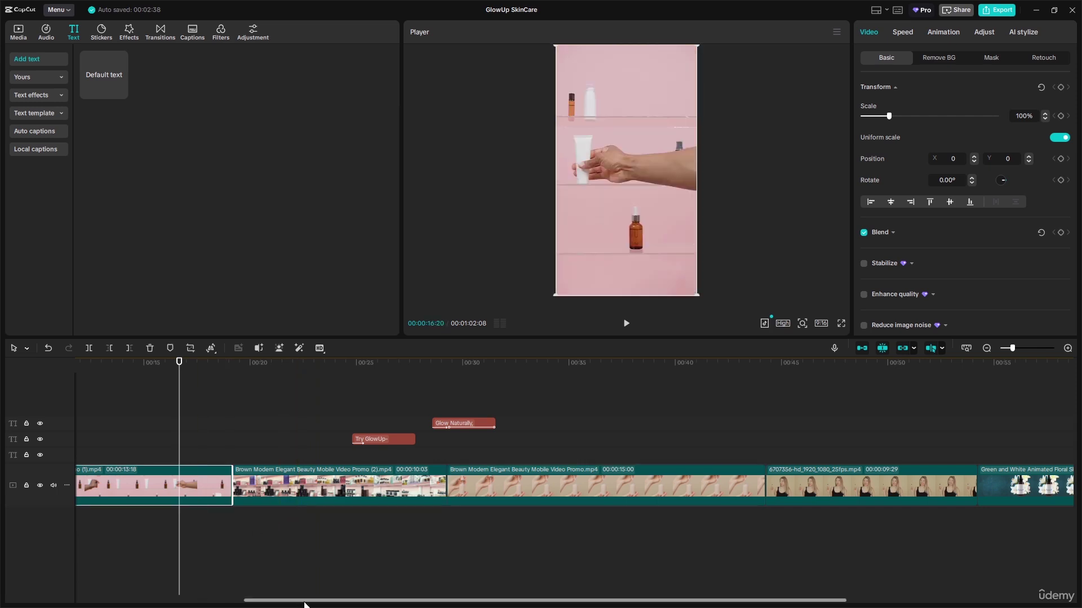
drag(304, 603, 171, 585)
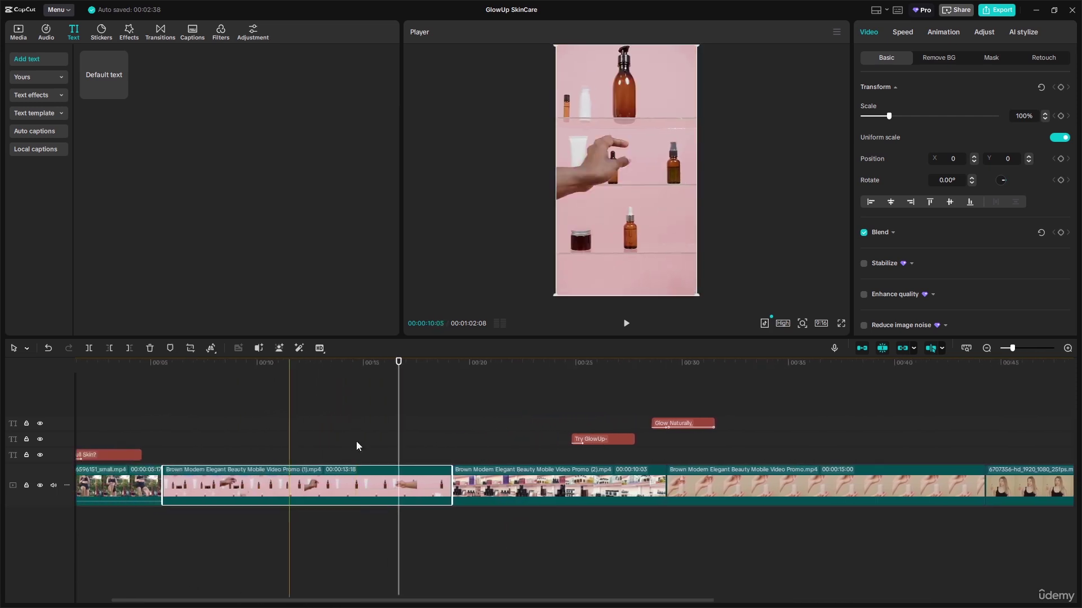
drag(397, 361, 363, 391)
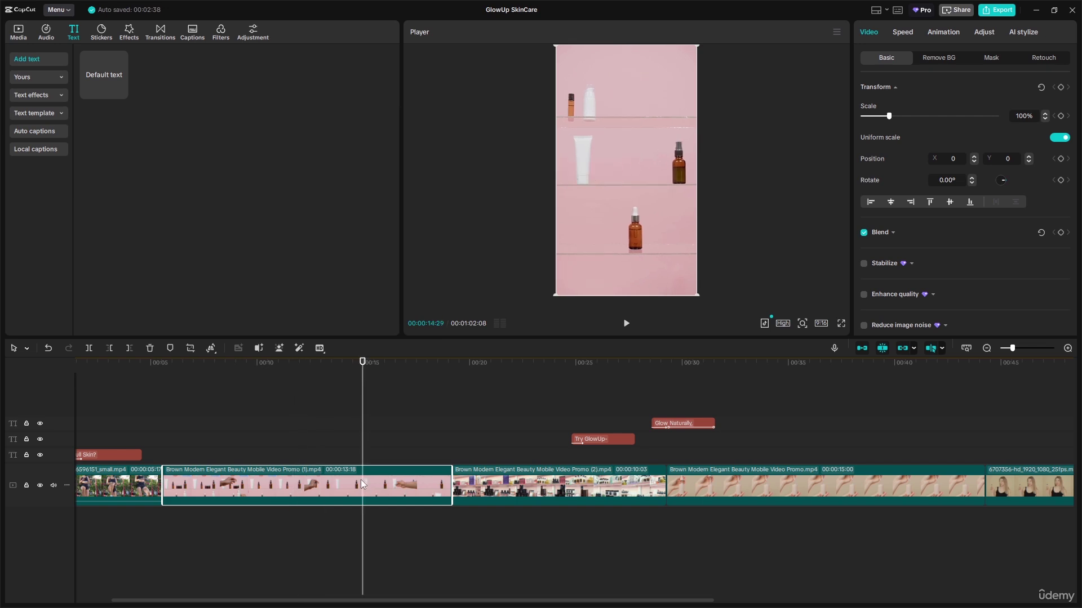
click(89, 347)
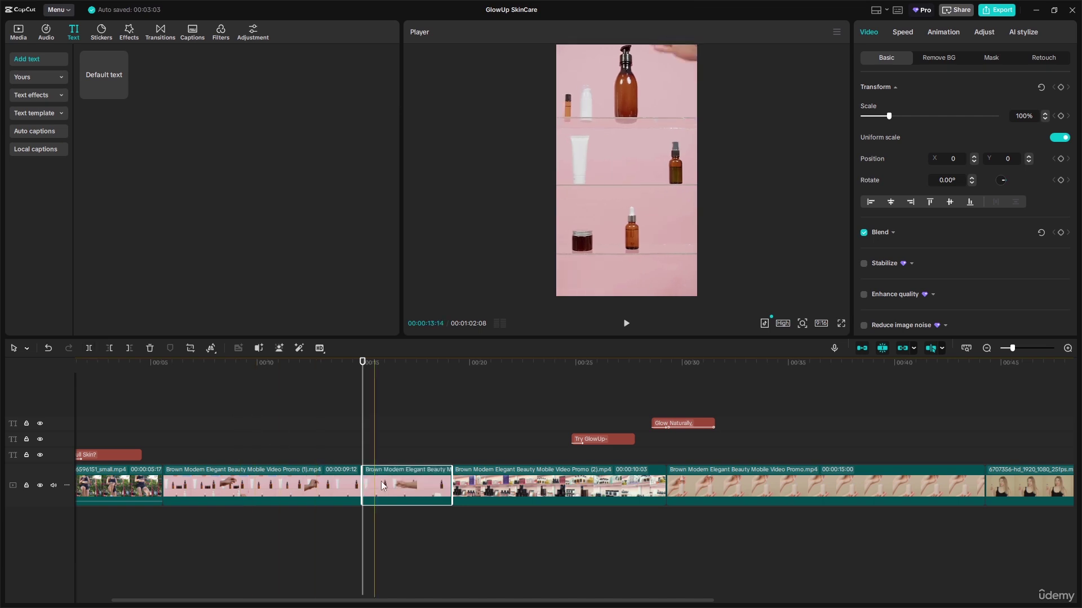
key(Delete)
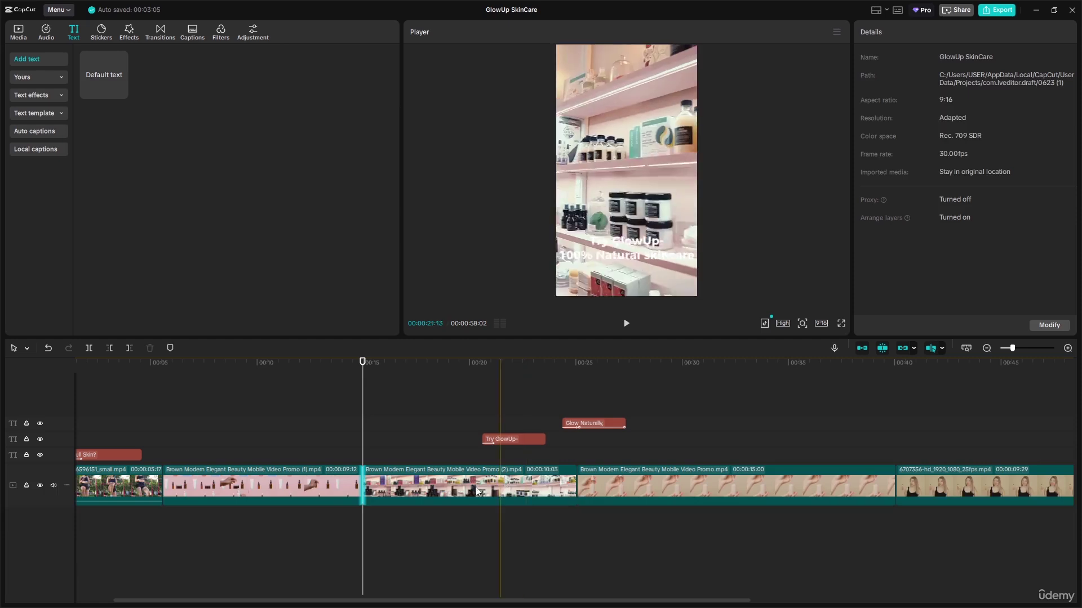
drag(502, 478, 298, 495)
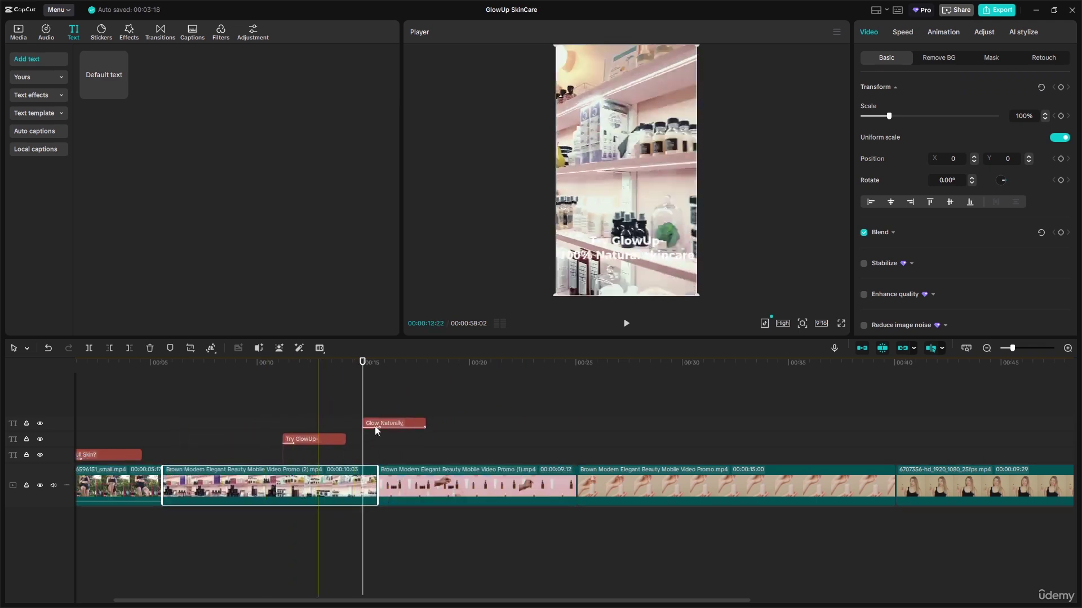
- Trim the end of the dropper-bottle Promo clip to about 4 s and the woman-with-serum clip to about 2.5 s
click(552, 477)
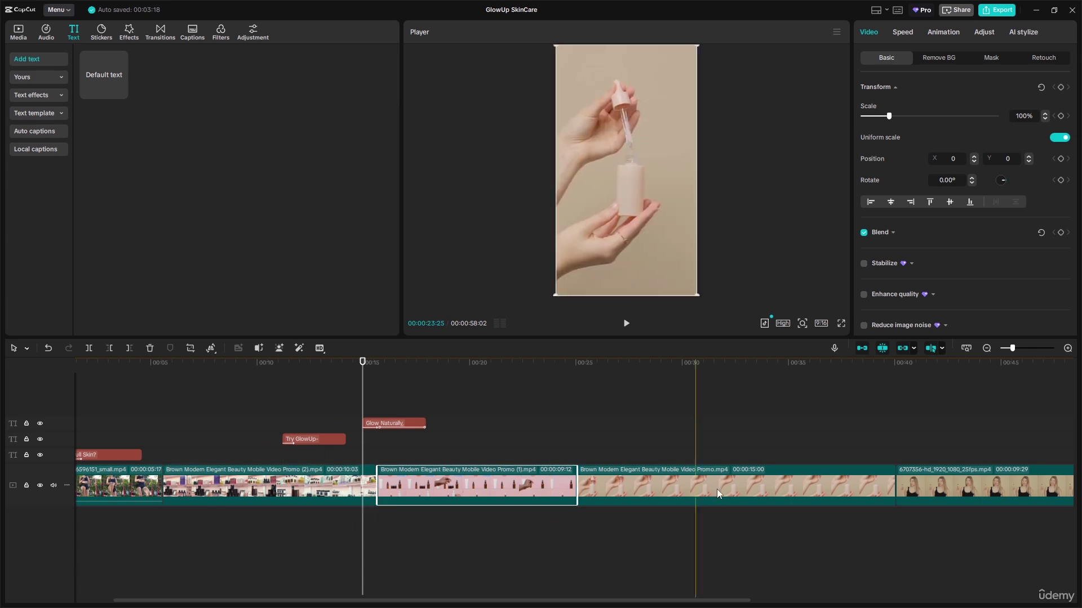
click(845, 498)
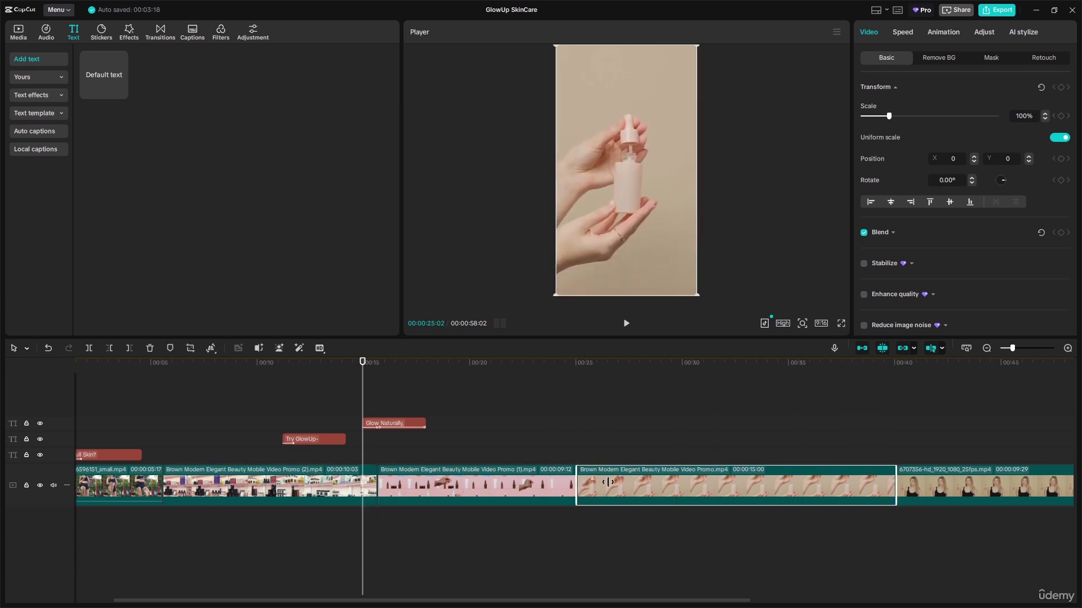
drag(608, 483, 814, 483)
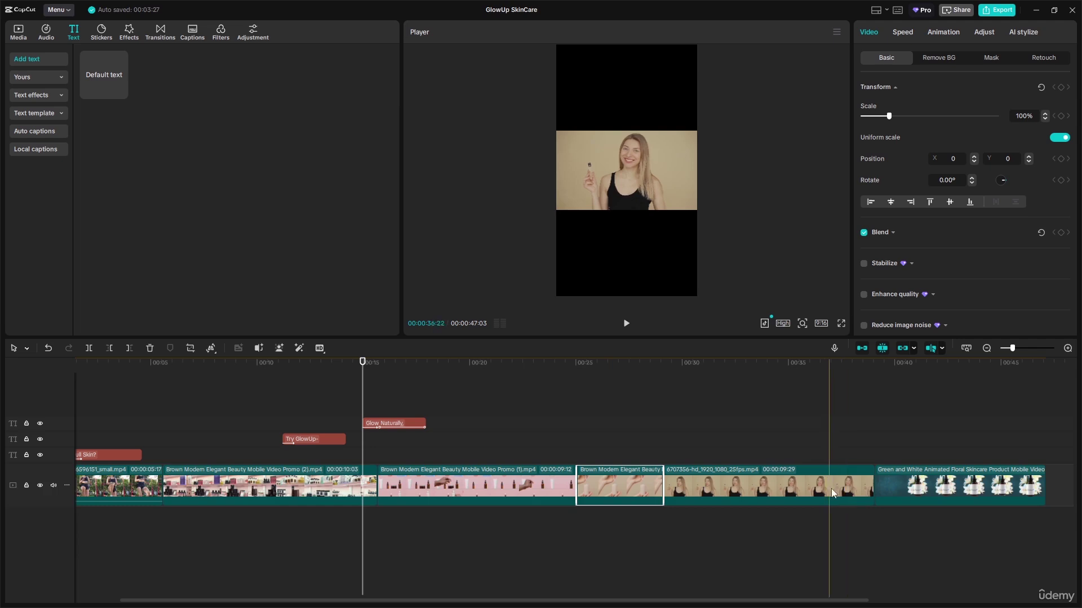
click(830, 489)
click(877, 482)
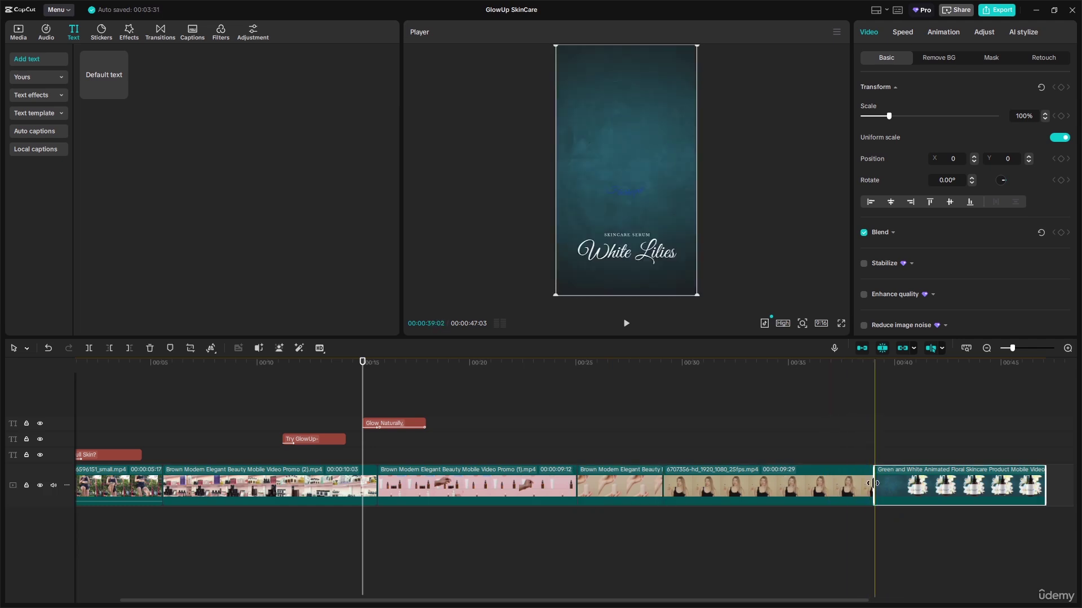
click(826, 486)
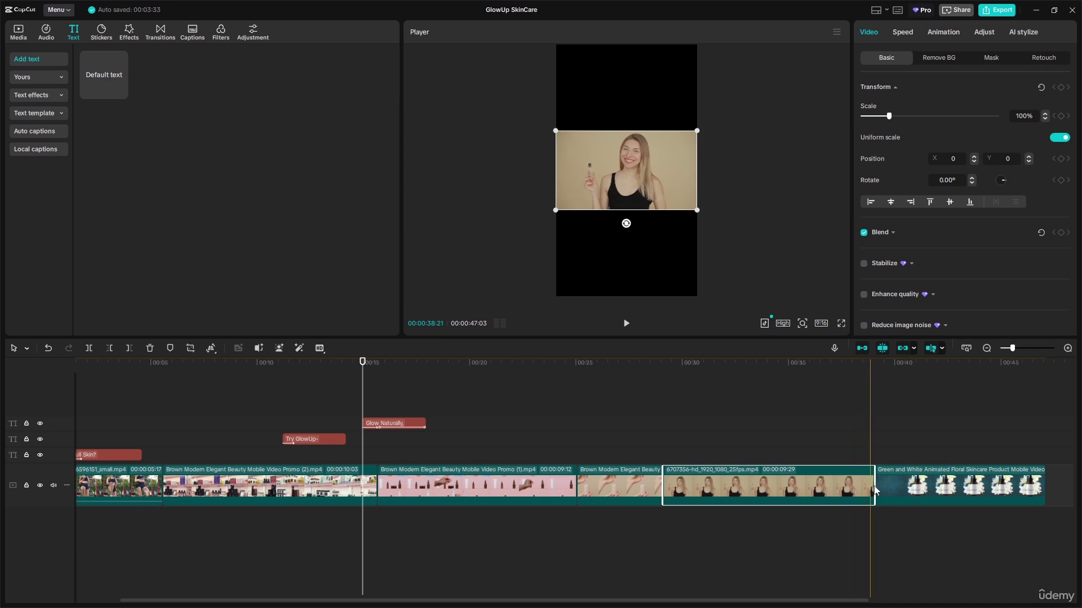
drag(874, 486, 714, 485)
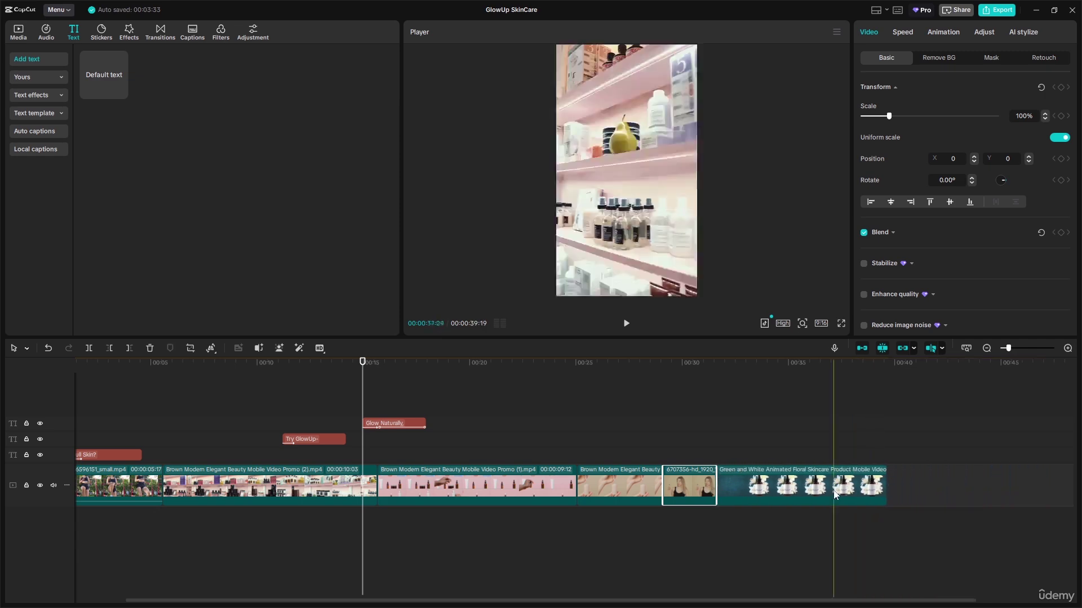
- Trim both the end and the start of the Green and White floral clip, leaving about 4 s
click(749, 495)
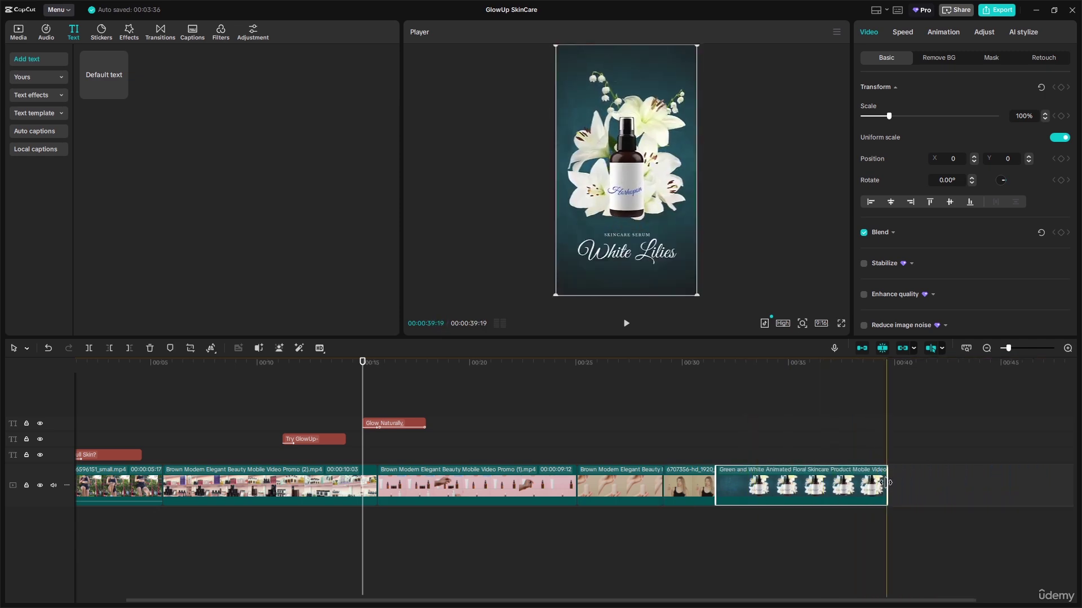
drag(831, 488, 832, 488)
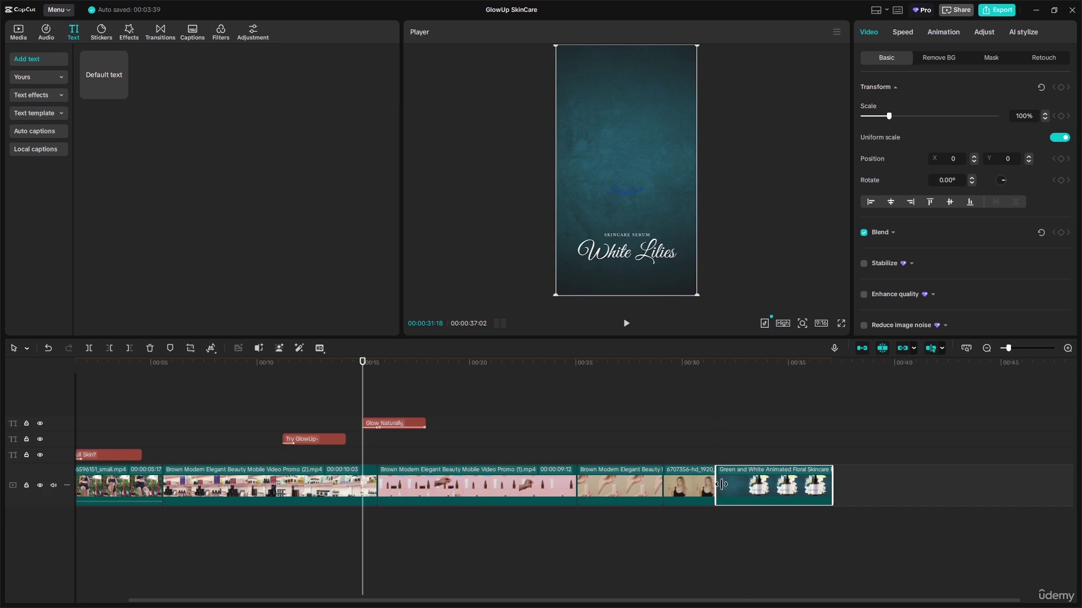
drag(722, 484, 757, 485)
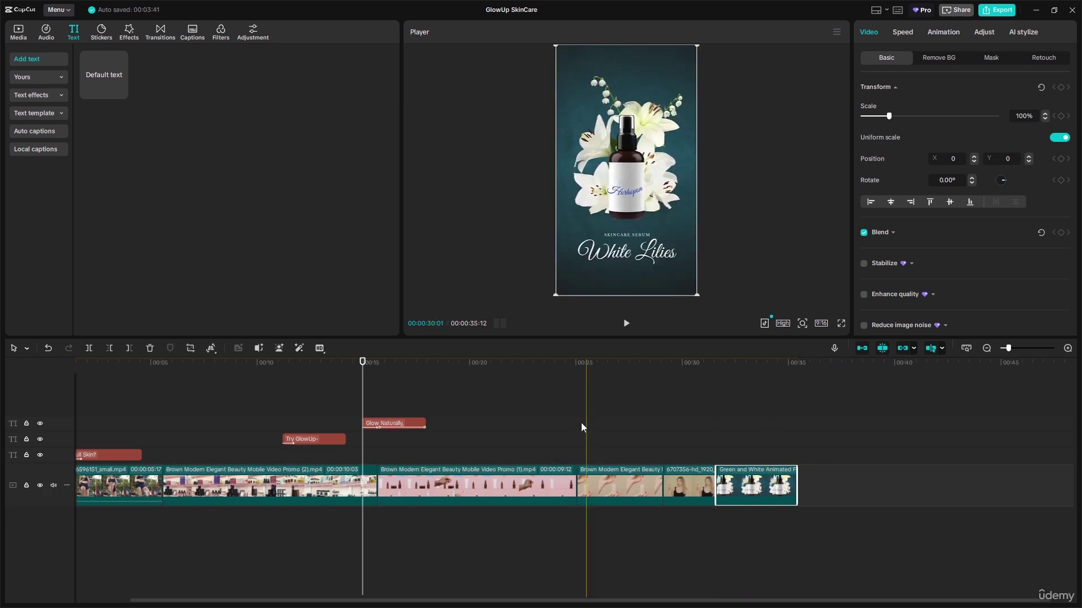
- Move the "Glow Naturally" title over the closing clips and stretch it to run from about 30 s to about 35 s
drag(392, 423, 700, 465)
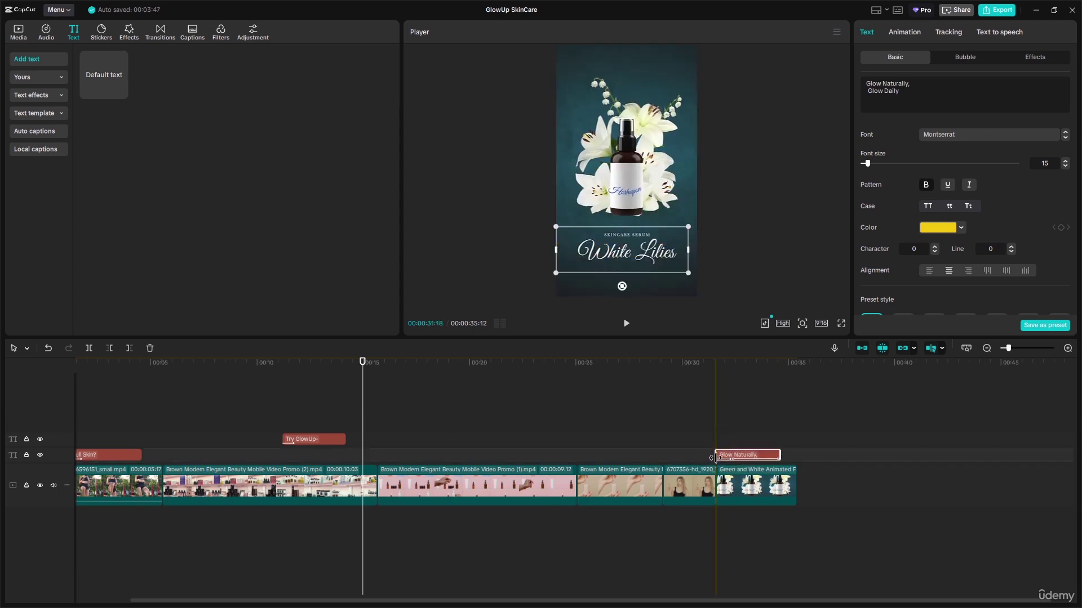
drag(711, 458, 679, 458)
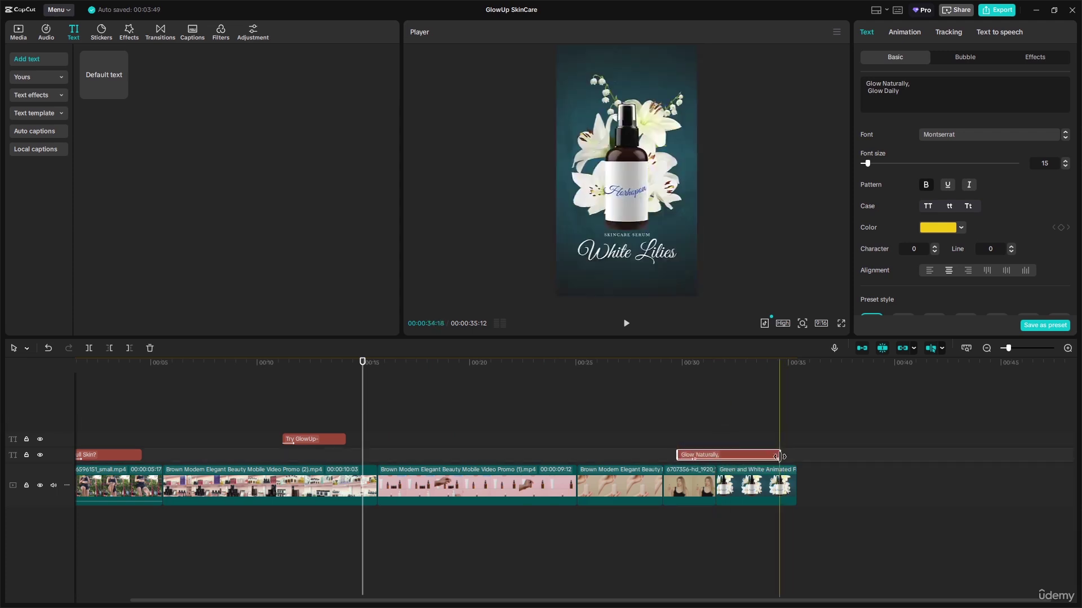
mouse_move(756, 457)
mouse_down()
mouse_move(768, 459)
mouse_move(747, 462)
mouse_up()
- Trim the end of the pink-shelf clip to about 6 s, and extend the "Try GlowUp" title to about 8 s from the store-shelf clip's start
click(518, 496)
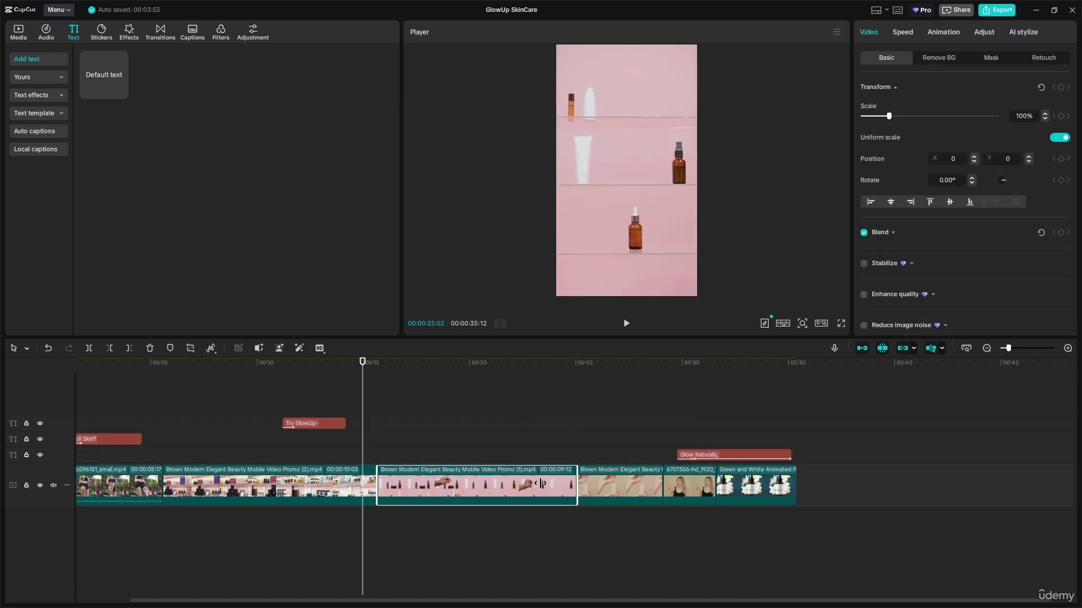
drag(577, 482, 509, 482)
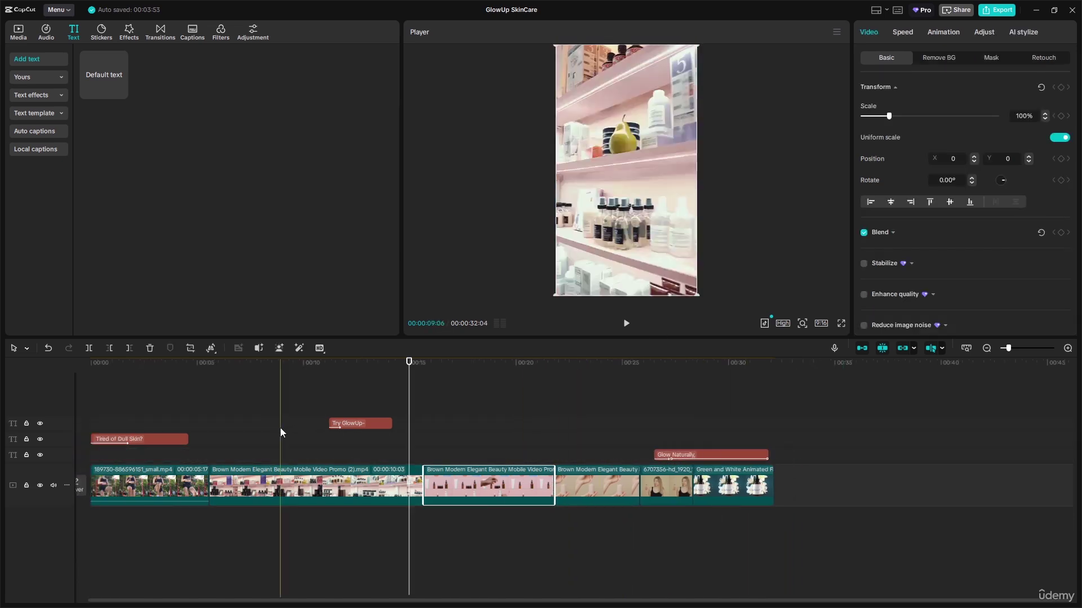
click(350, 425)
drag(329, 422, 220, 423)
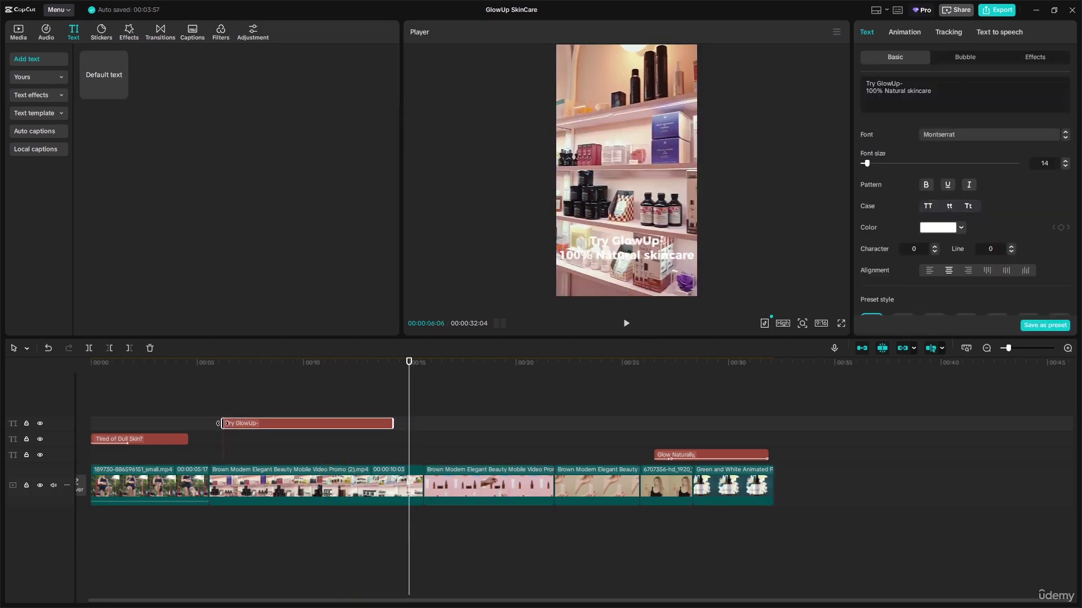
drag(366, 429, 357, 458)
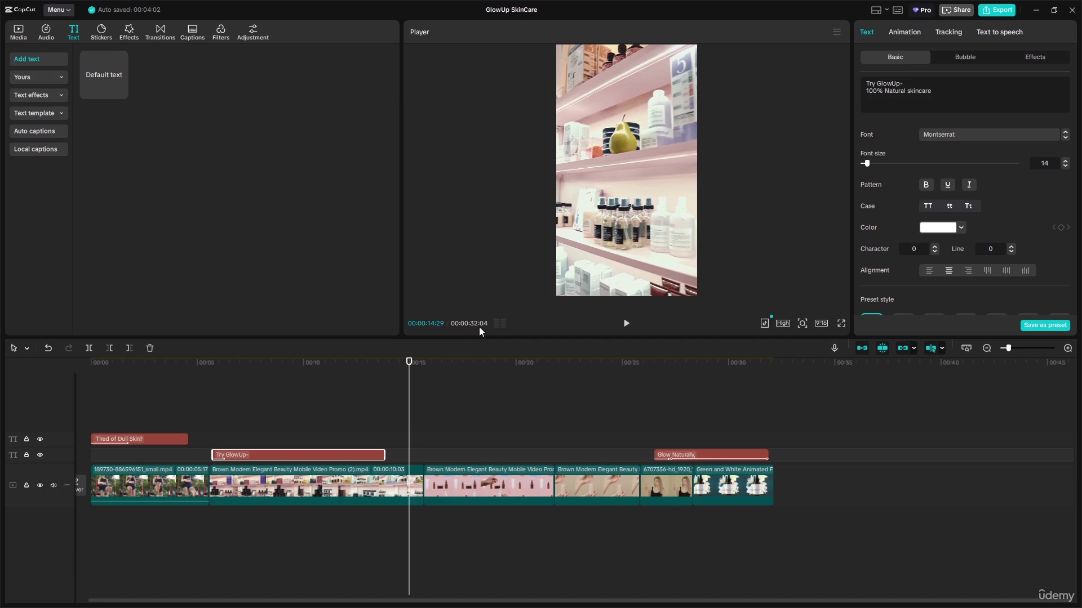
- Trim the ends of the store-shelf clip and the "Try GlowUp" title to about 6.5 s, and select the pink-shelf clip
click(370, 495)
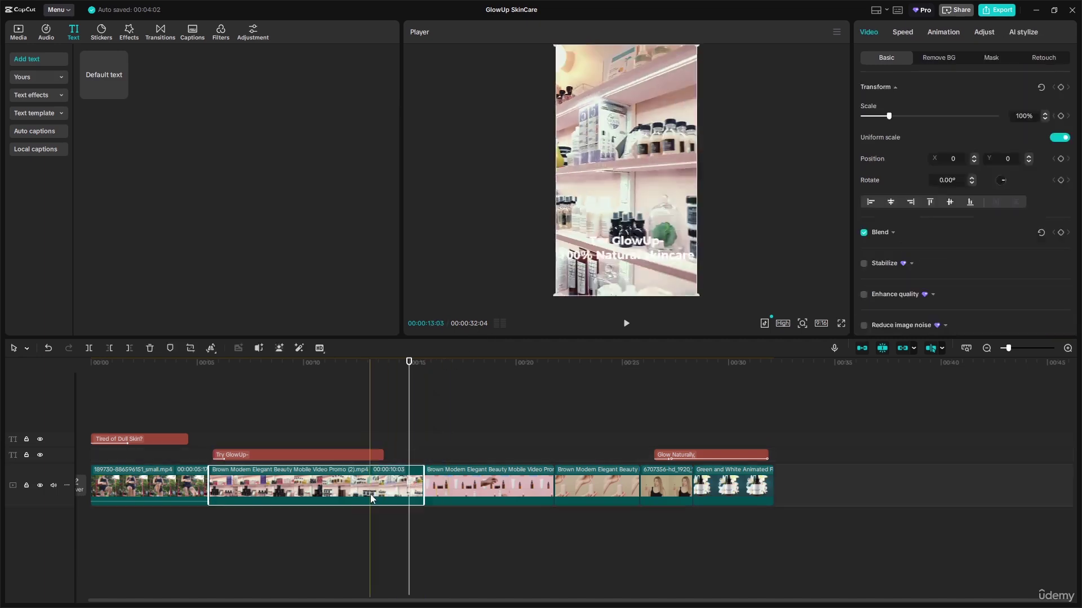
drag(421, 479, 359, 464)
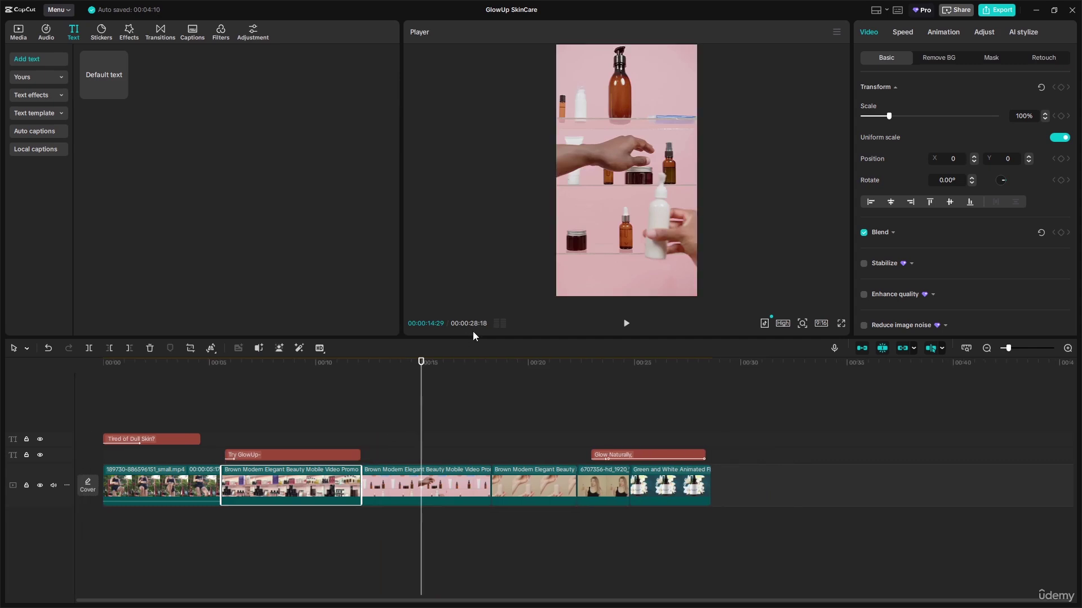
click(479, 488)
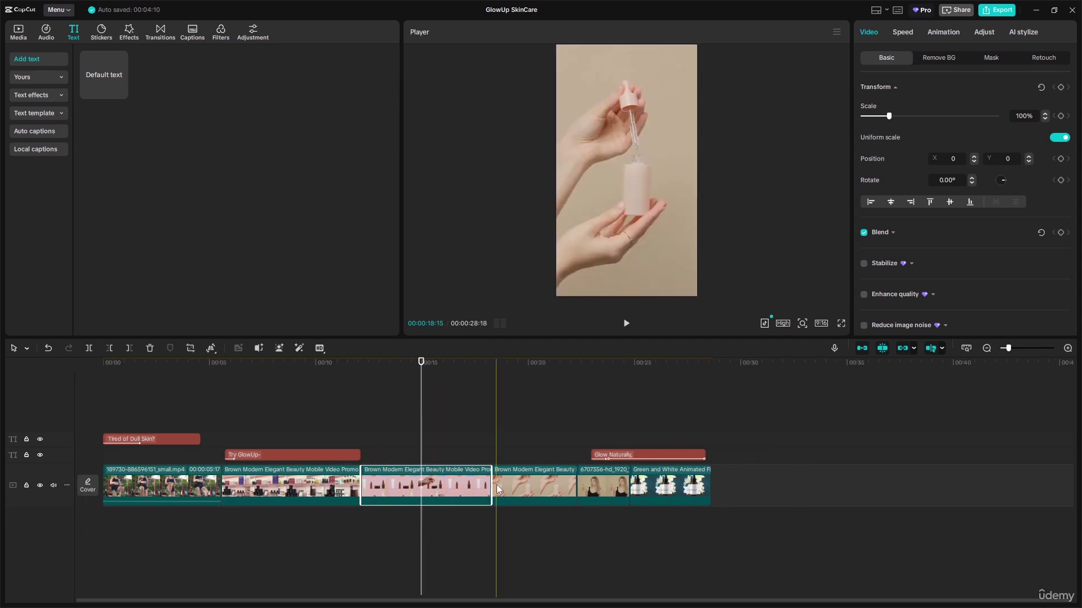
- Trim the end of the store-shelf clip to about 4.4 s and the end of the pink-shelf clip to about 4 s
click(559, 490)
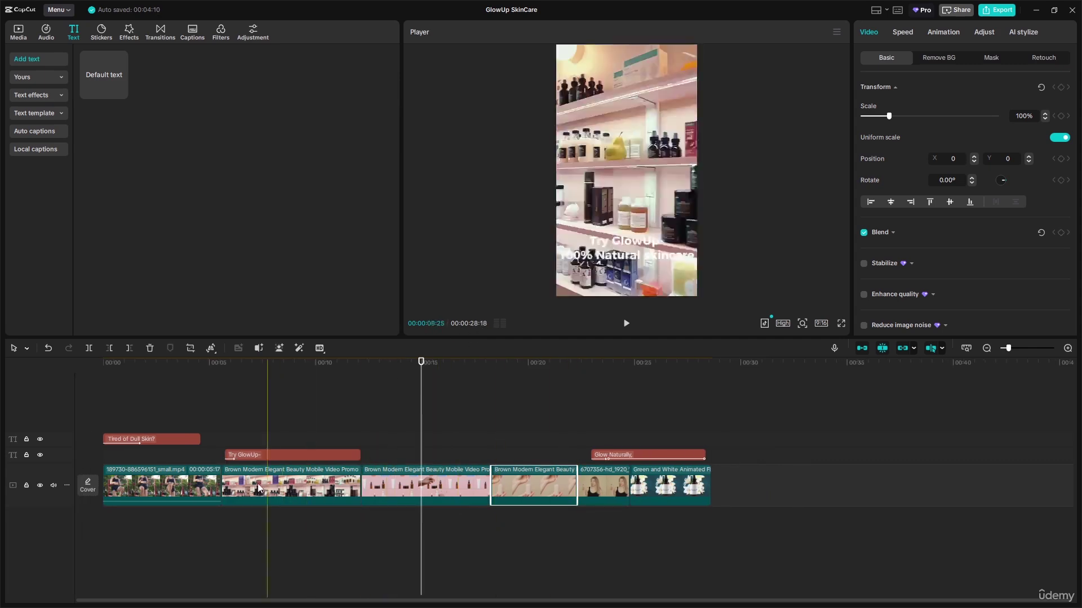
click(341, 486)
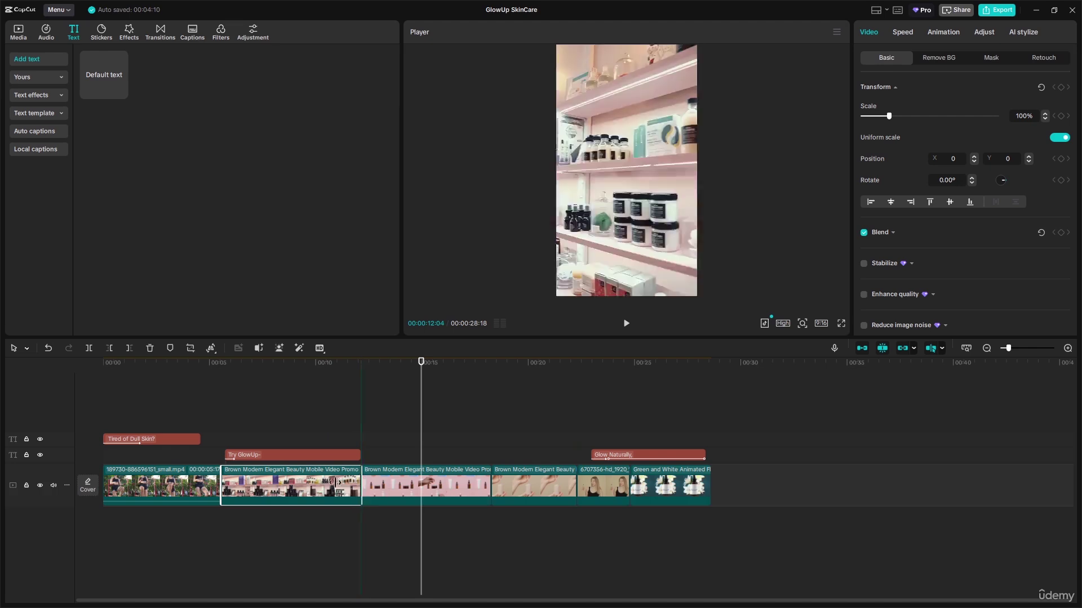
drag(360, 486, 315, 483)
click(397, 484)
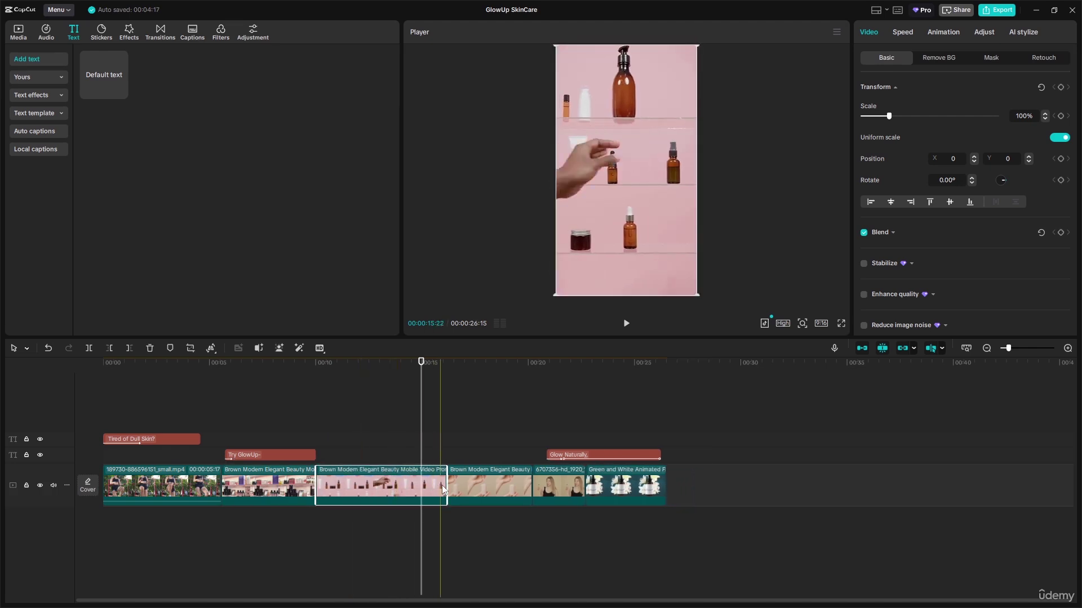
drag(444, 486, 400, 485)
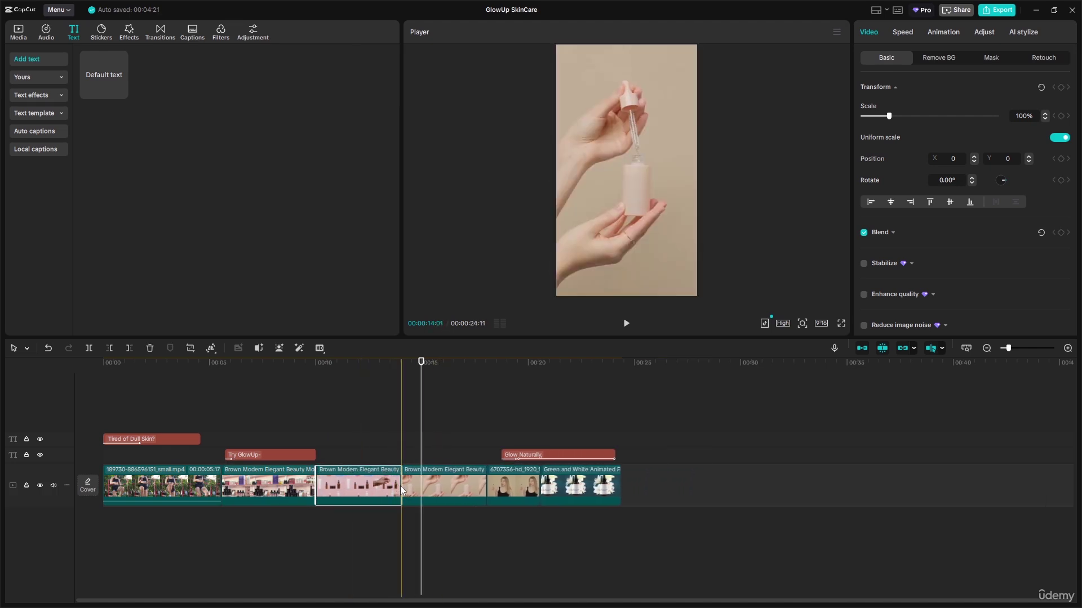
- Trim the end of the dropper-bottle clip to about 3.3 s and the end of the opening workout clip to about 4.9 s
click(482, 482)
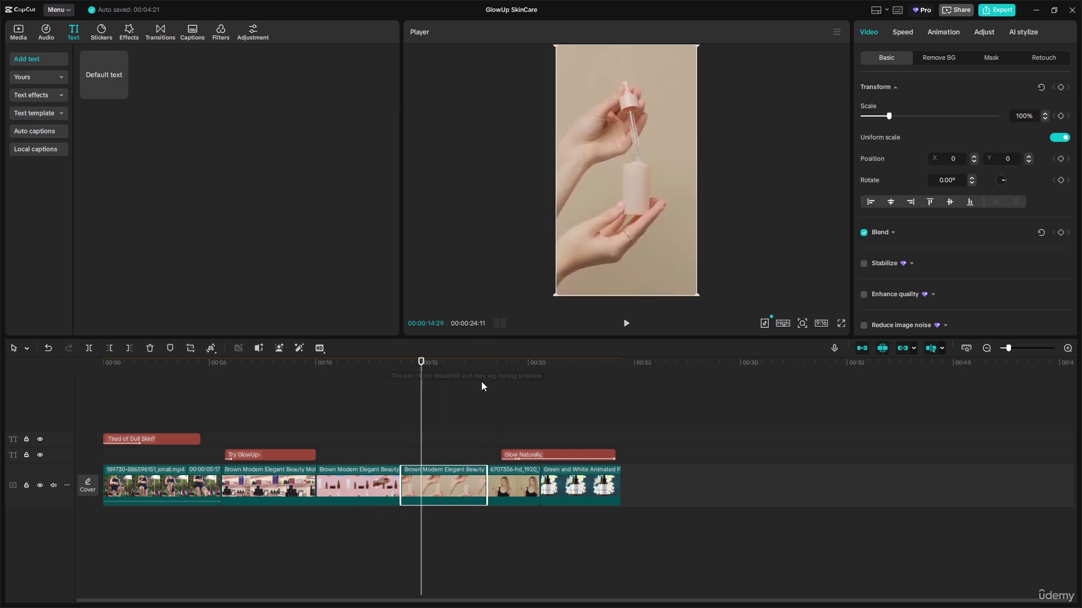
drag(489, 482, 469, 483)
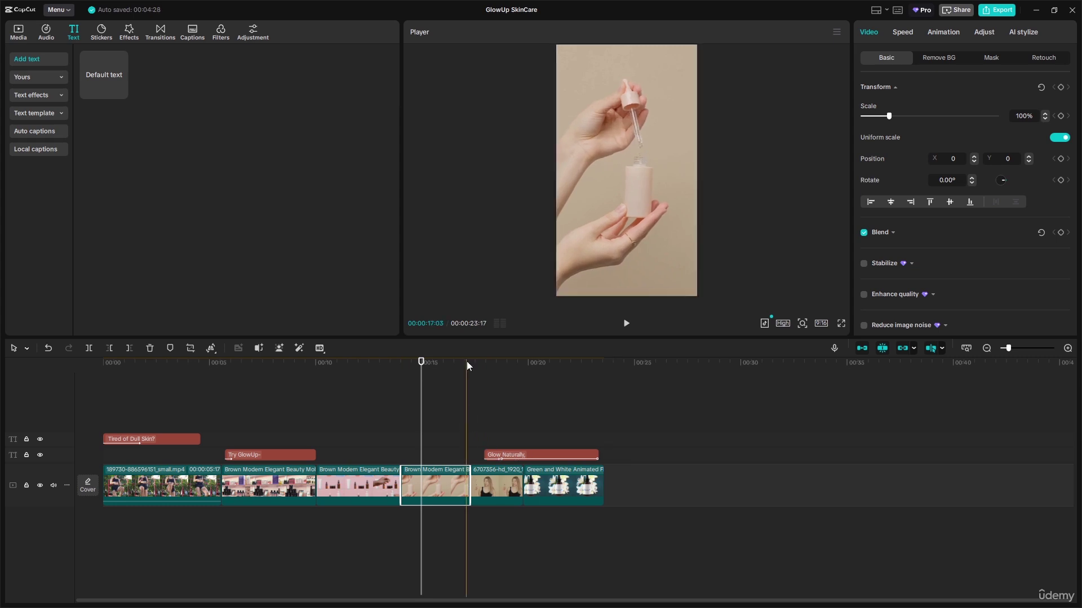
click(217, 482)
drag(220, 482, 203, 482)
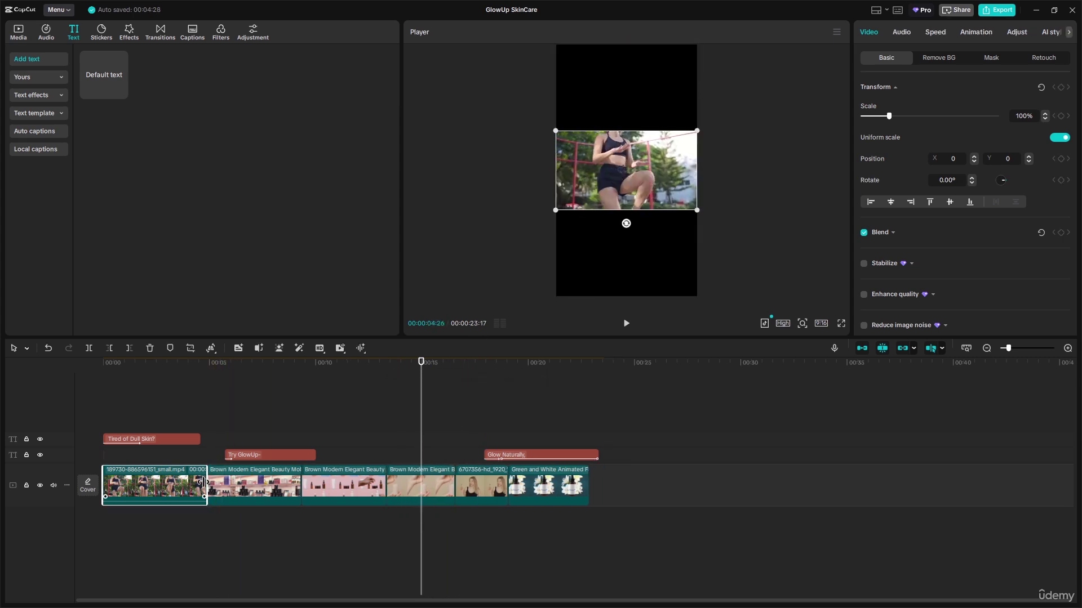
- Stretch the "Try GlowUp" title over the store-shelf and pink-shelf clips, running from about 5 s to about 13 s
click(261, 362)
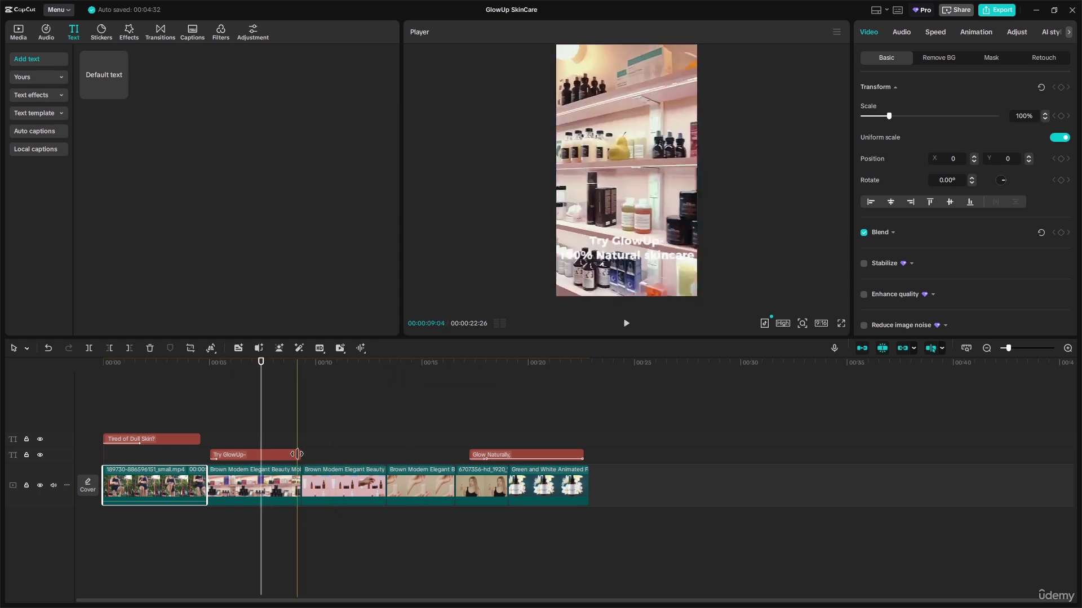
drag(296, 454, 382, 458)
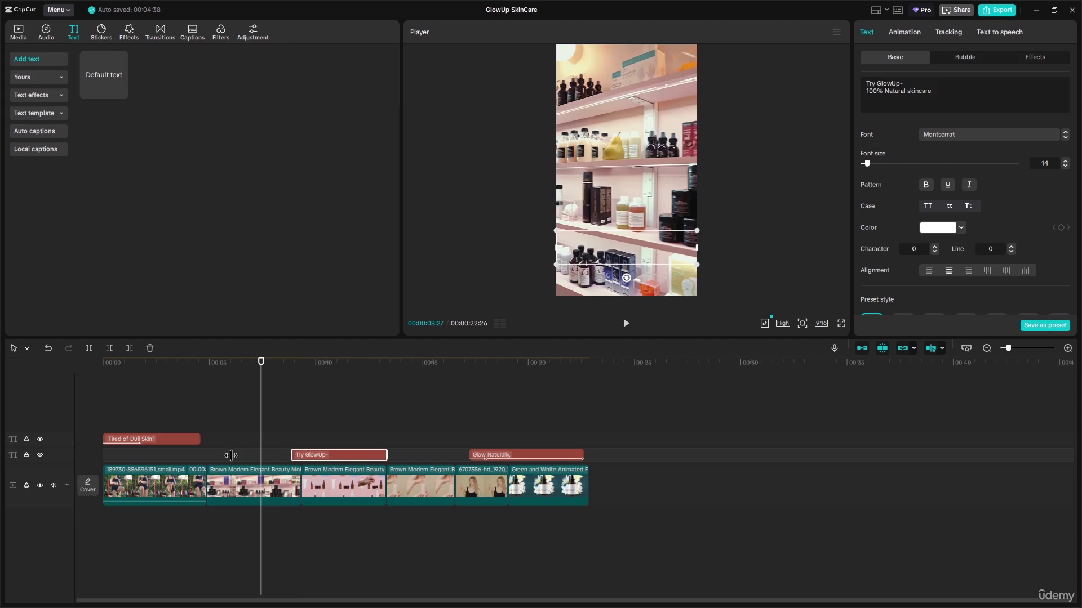
drag(231, 455, 206, 456)
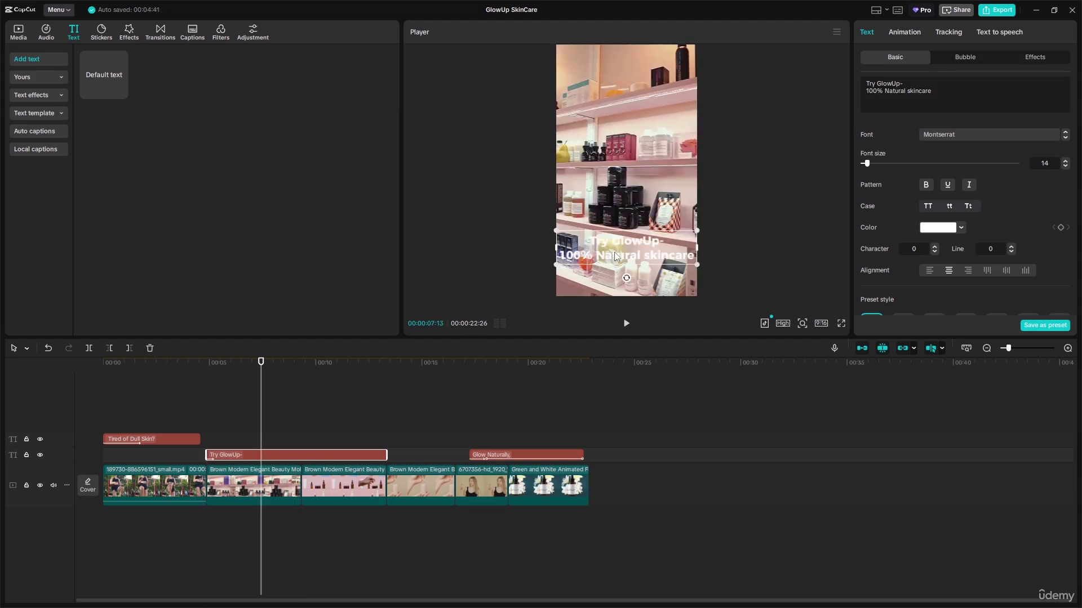
- Try out preset styles on the "Try GlowUp" title and apply the yellow text preset with a black outline
scroll(975, 242, down, 2)
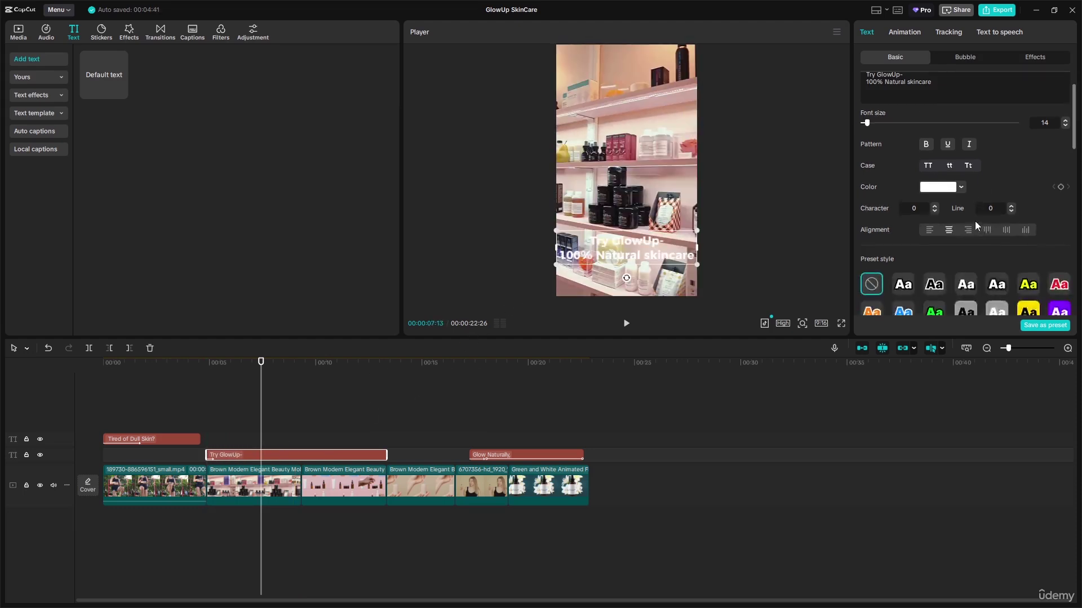
click(1028, 284)
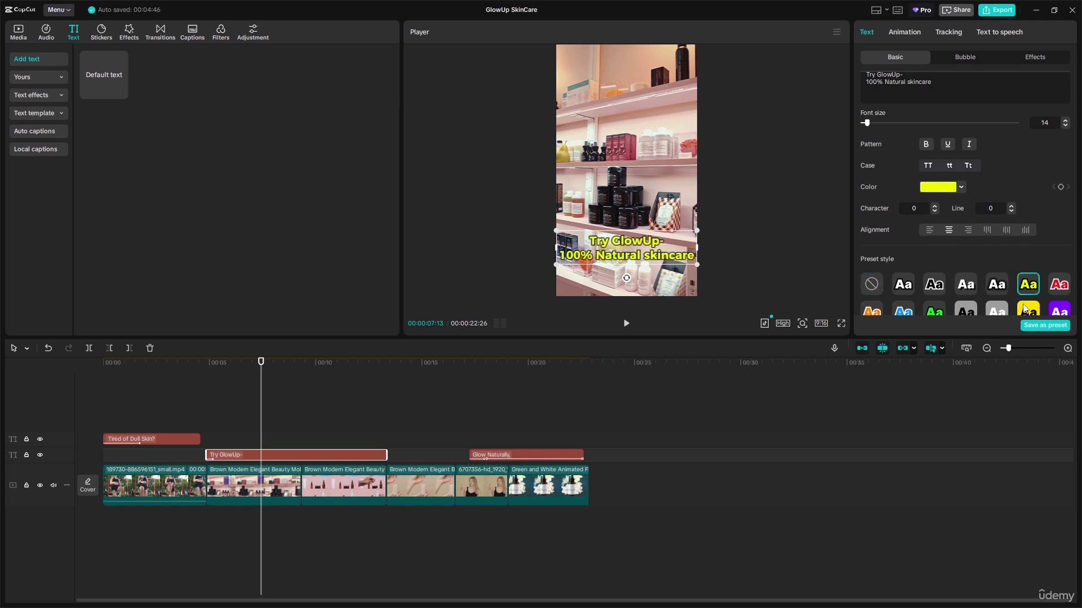
click(1025, 309)
click(1028, 284)
click(934, 285)
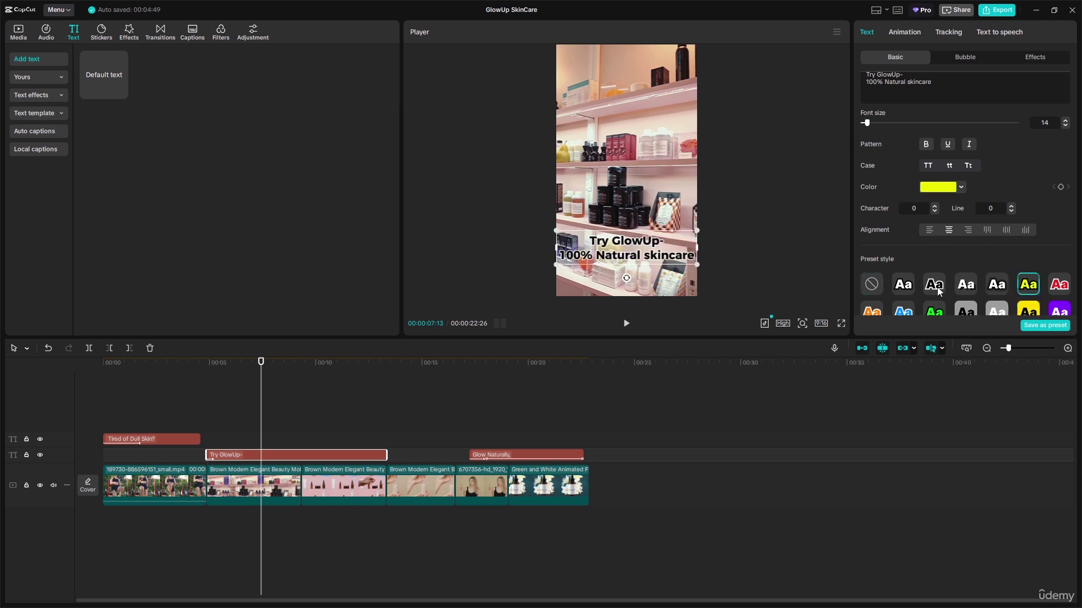
click(1021, 289)
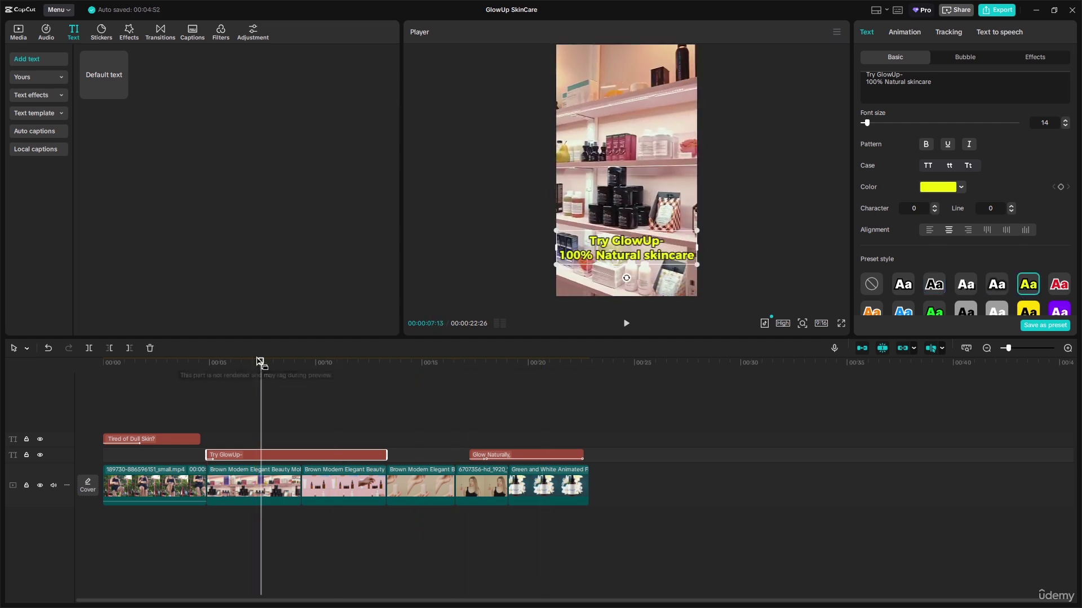
- Play the video from the start to review the trimmed clips and title animations, pausing over the closing floral clip
drag(261, 362, 193, 363)
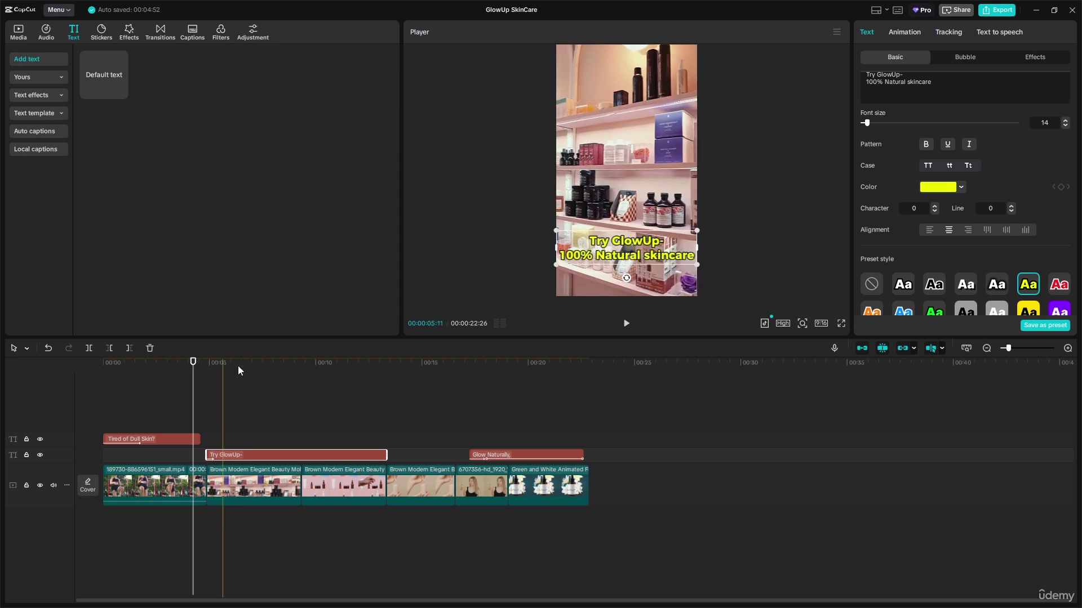
click(243, 491)
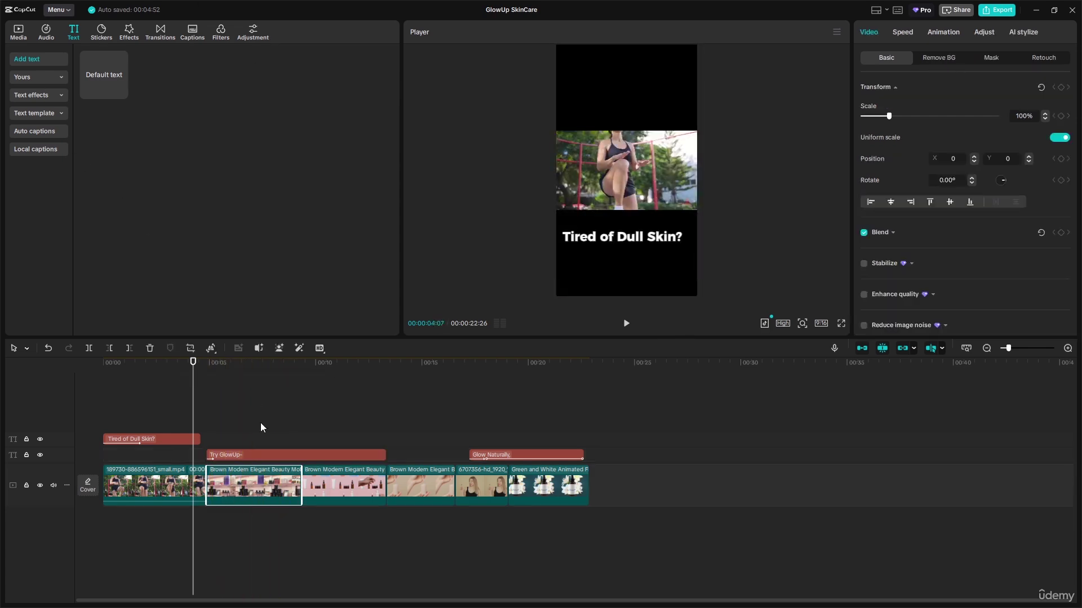
click(167, 490)
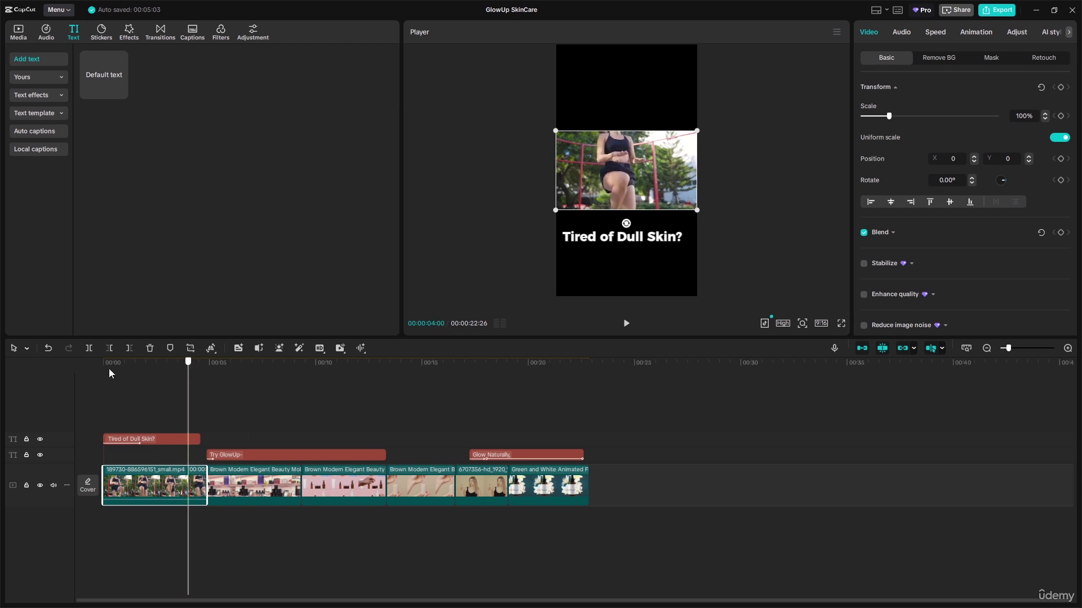
drag(193, 363, 88, 378)
click(626, 324)
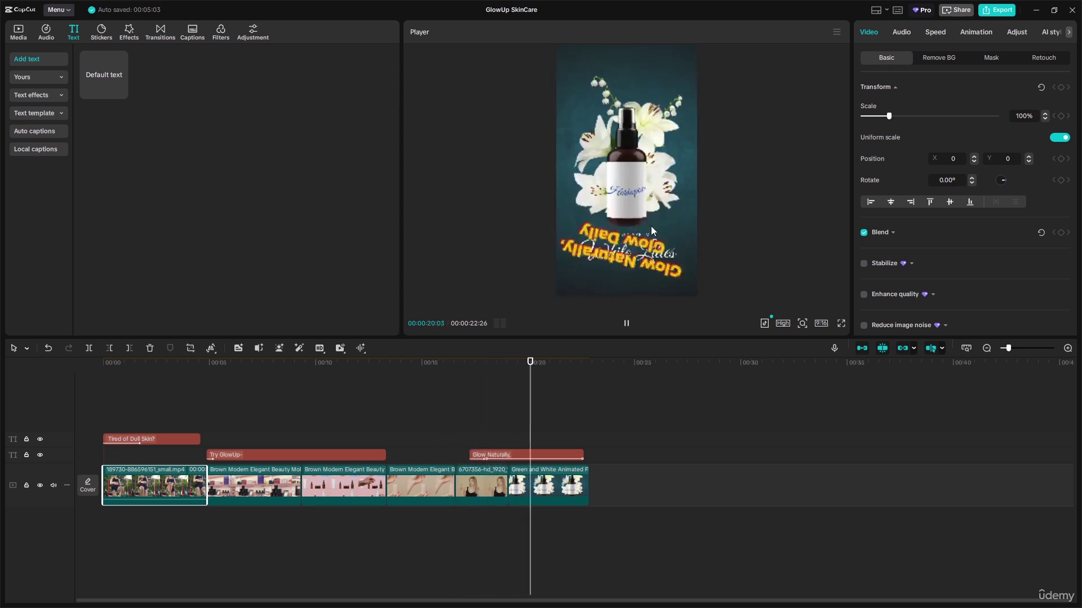
key(space)
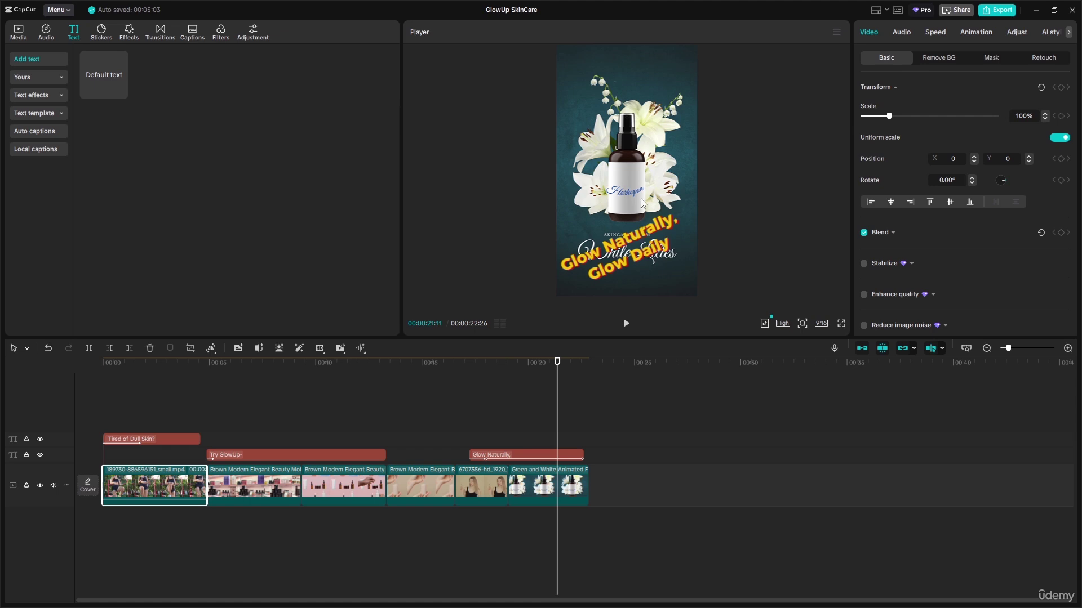
key(space)
key(space)
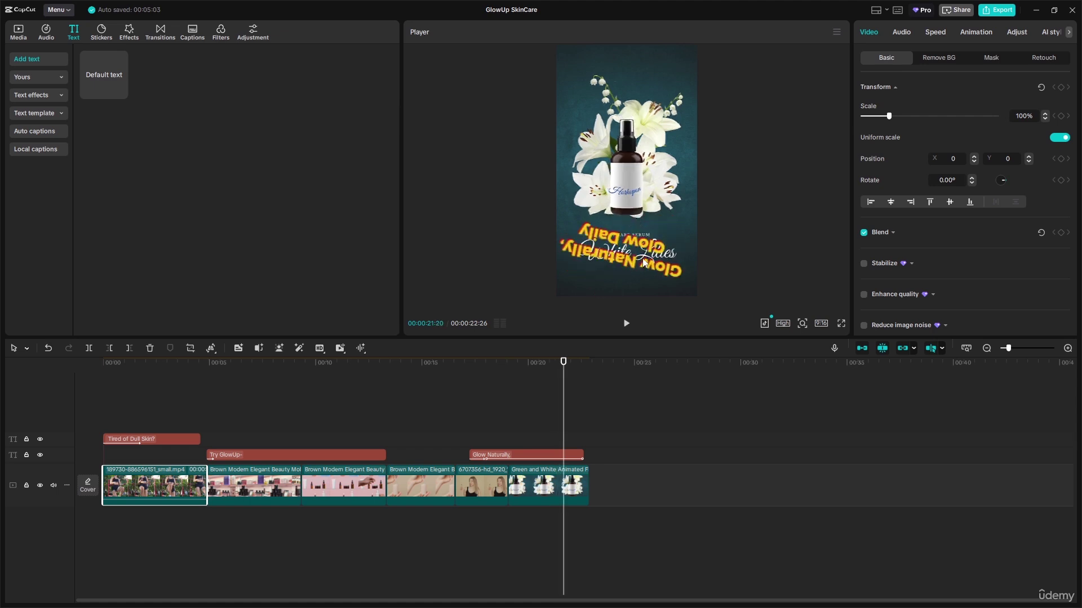
- Change the entrance animation of the "Glow Naturally" title to Zoom In
click(633, 265)
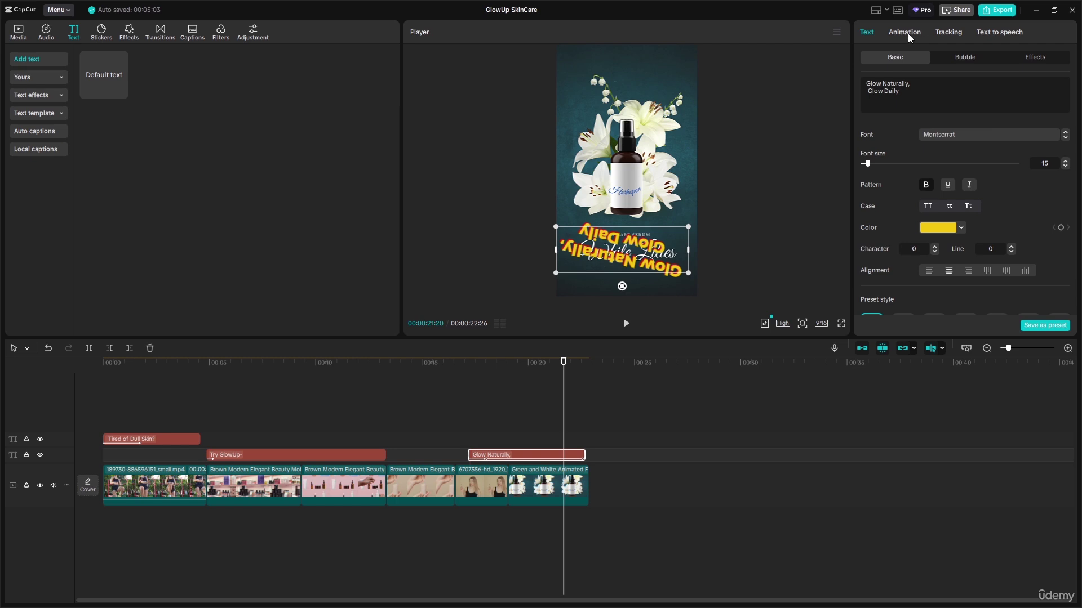
click(908, 33)
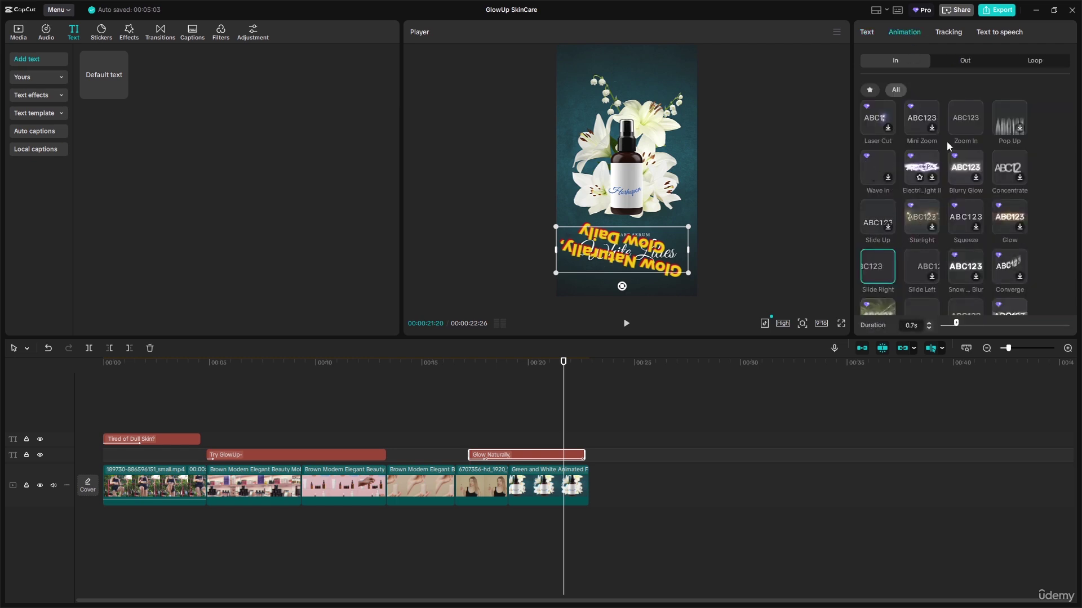
click(965, 114)
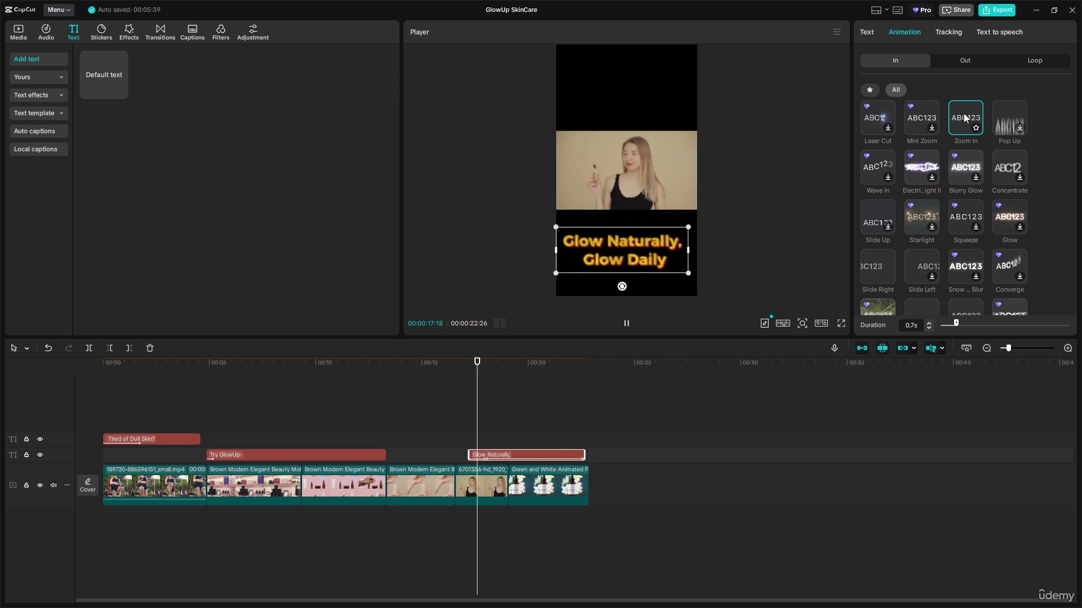
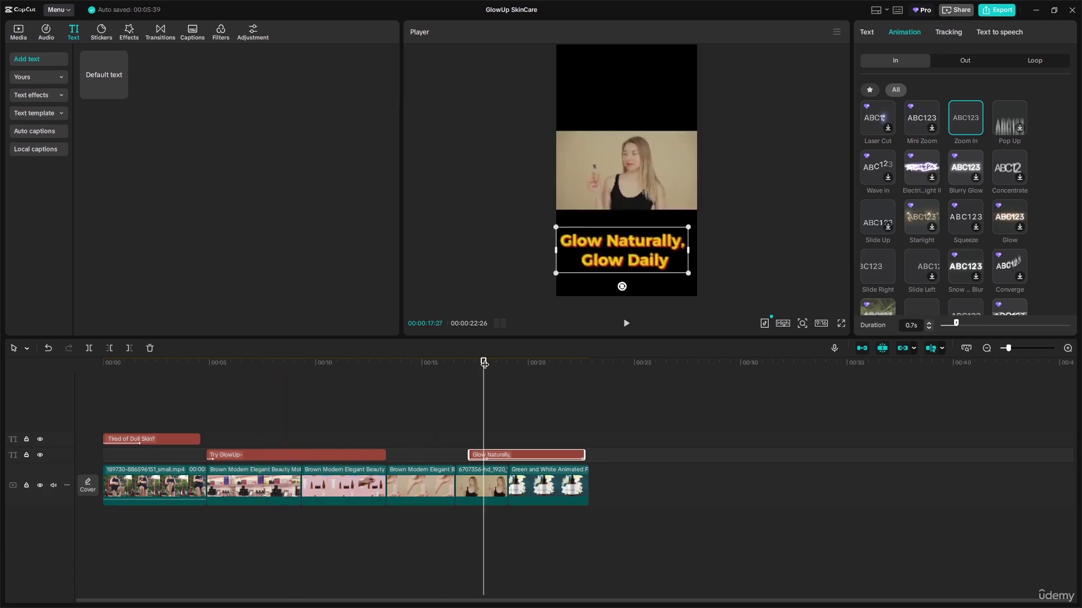
- Go to the cut between the workout and store-shelf clips and browse the trending transitions, previewing Tearing Paper
click(265, 380)
click(201, 382)
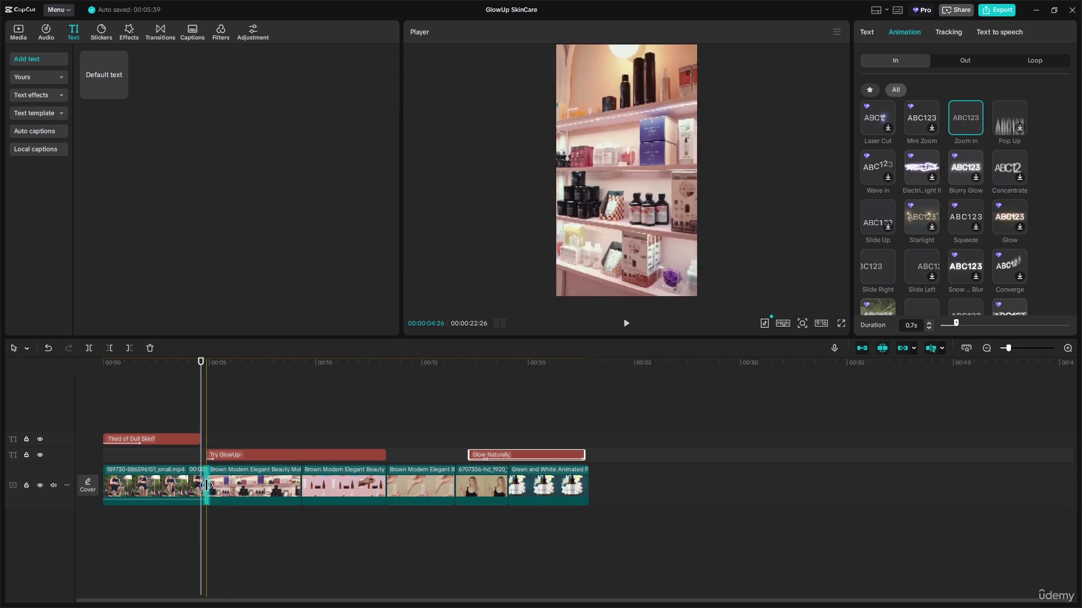
click(159, 35)
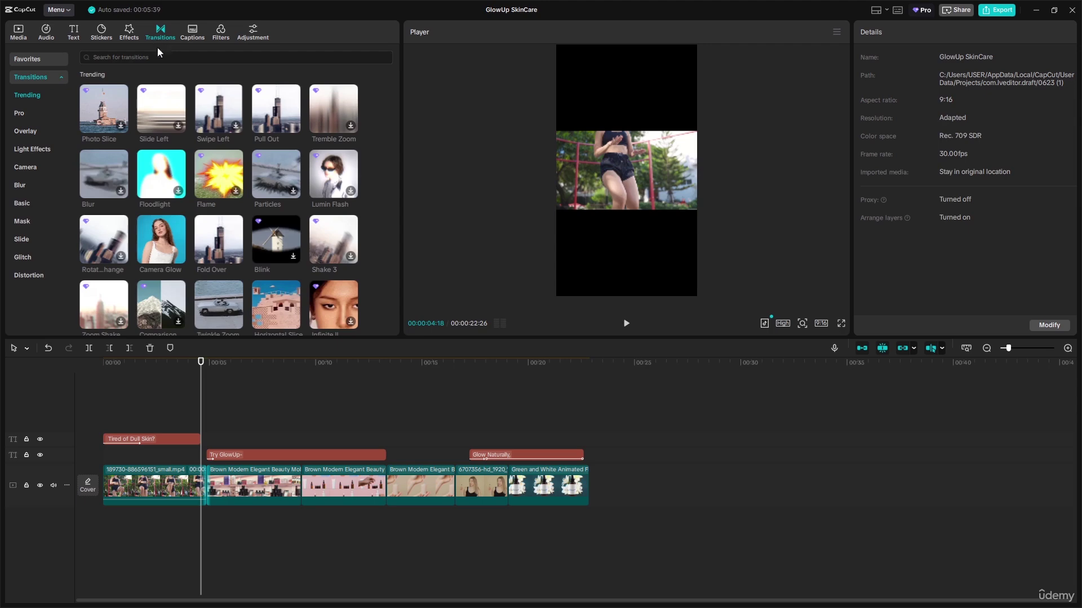
scroll(230, 175, down, 3)
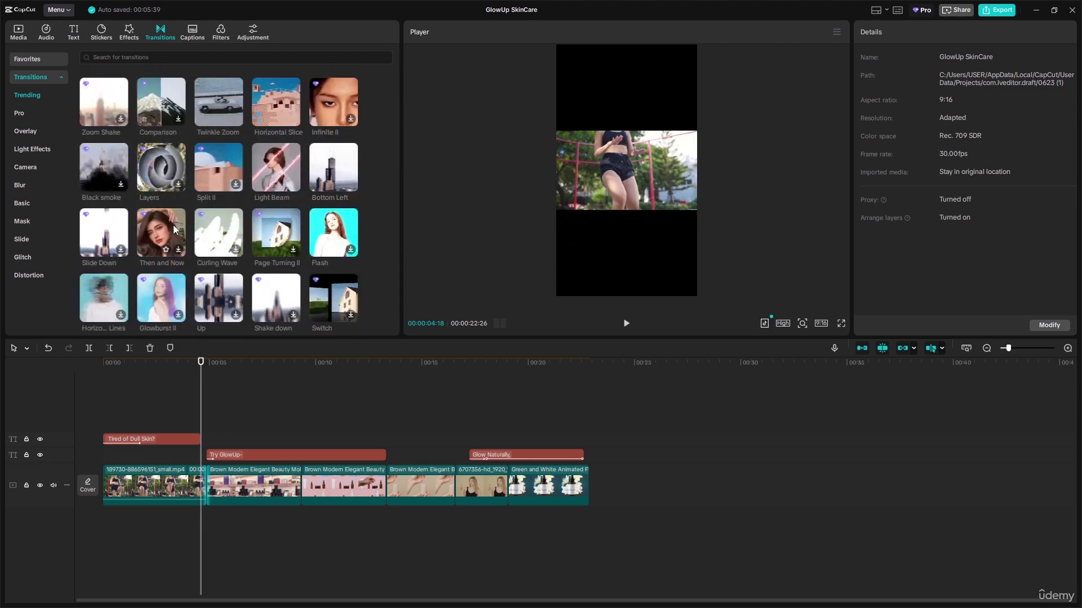
scroll(185, 217, down, 2)
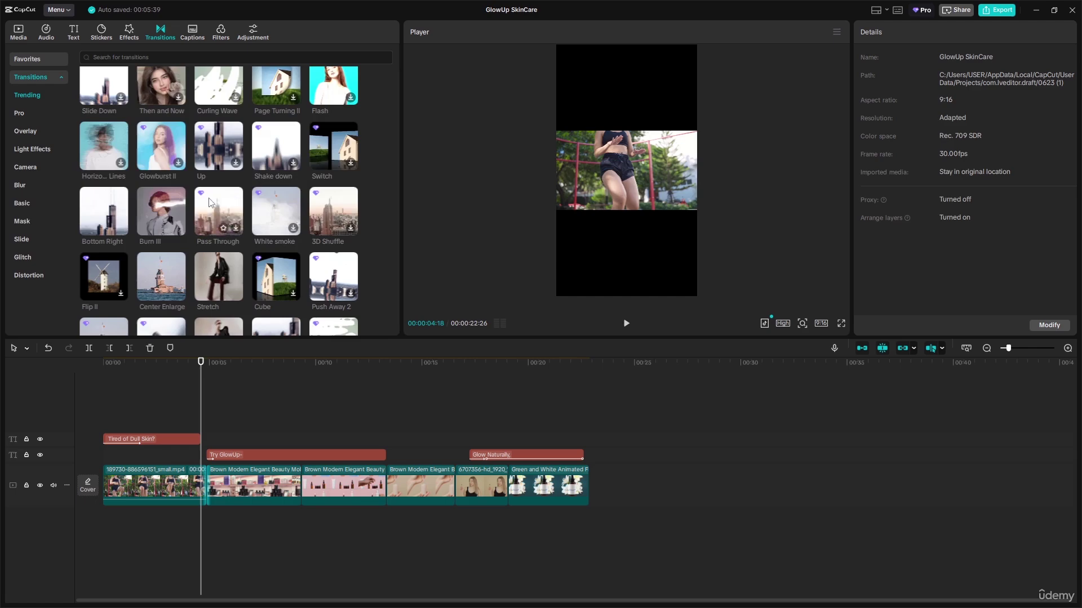
scroll(210, 205, down, 2)
scroll(212, 204, down, 2)
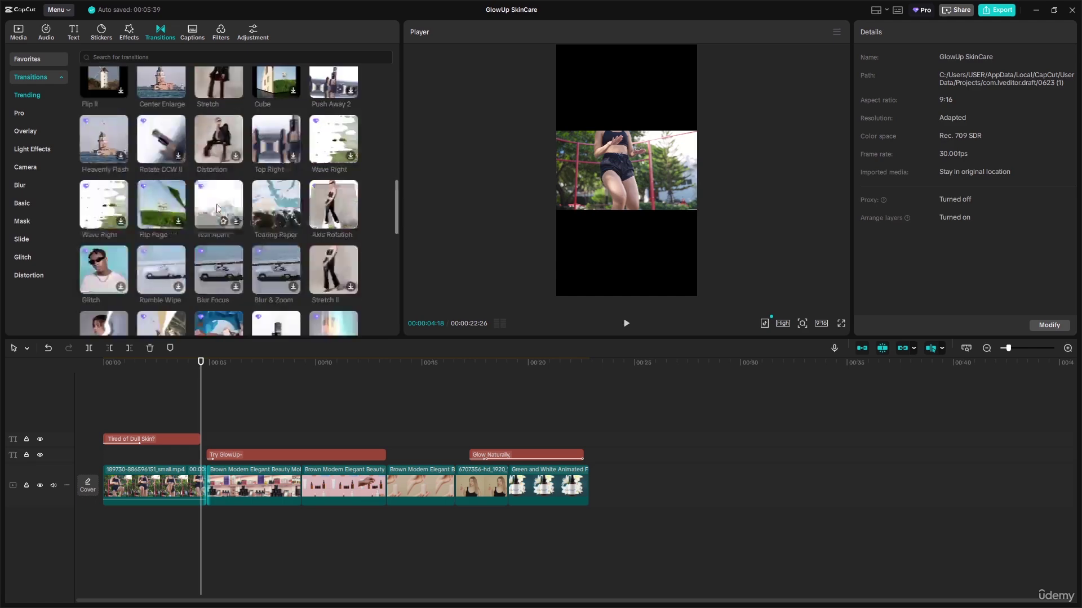
click(275, 217)
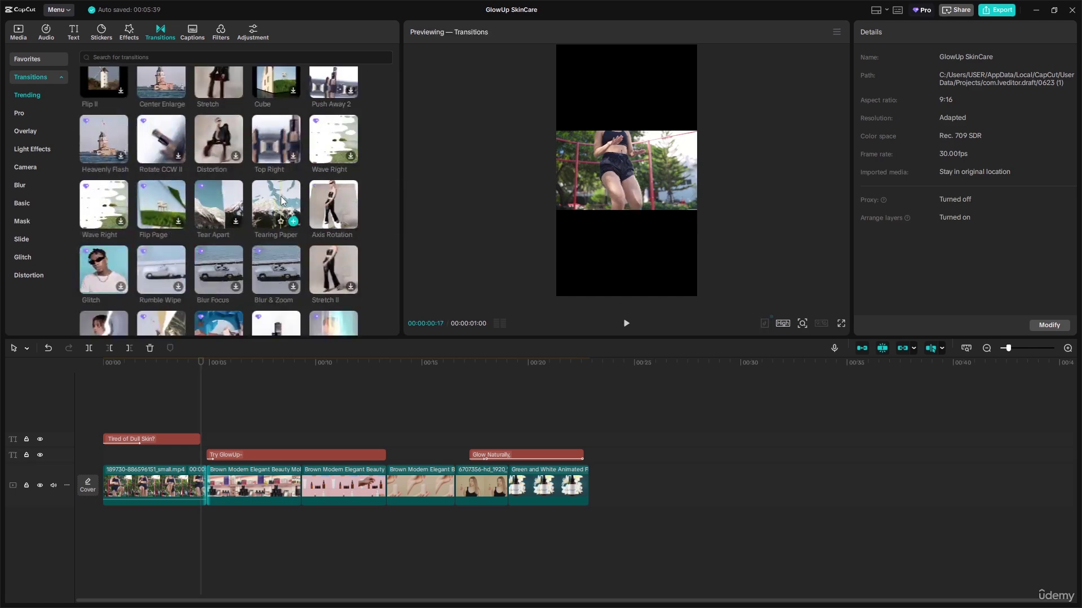
scroll(276, 193, down, 5)
scroll(277, 197, up, 3)
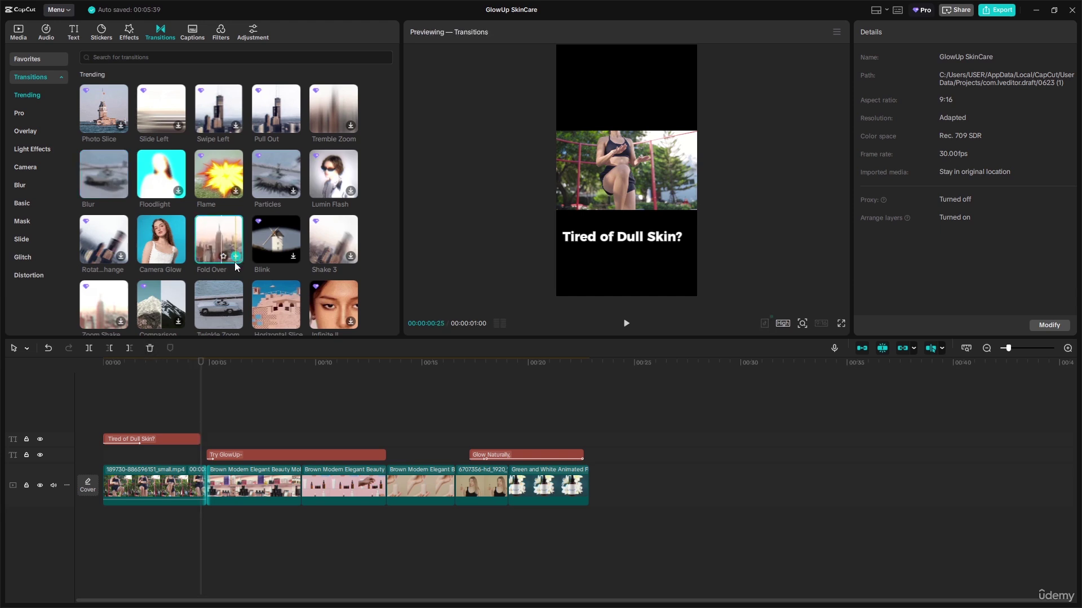
- Move the "Try GlowUp" title to start at about 7 s, and add a Fold Over transition between the workout and store-shelf clips
drag(229, 262, 198, 458)
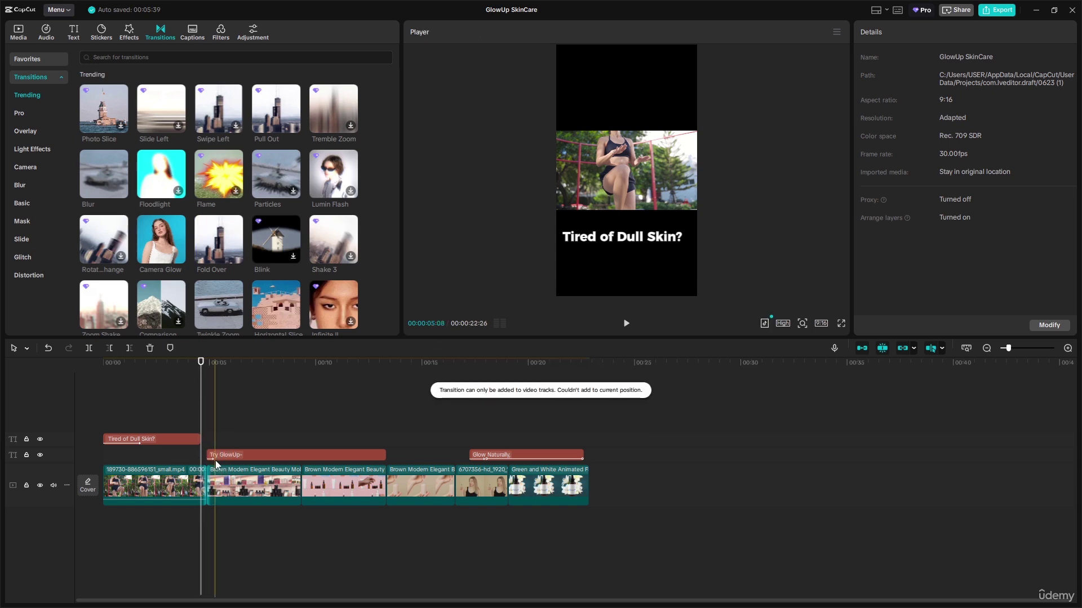
drag(248, 454, 296, 454)
click(207, 461)
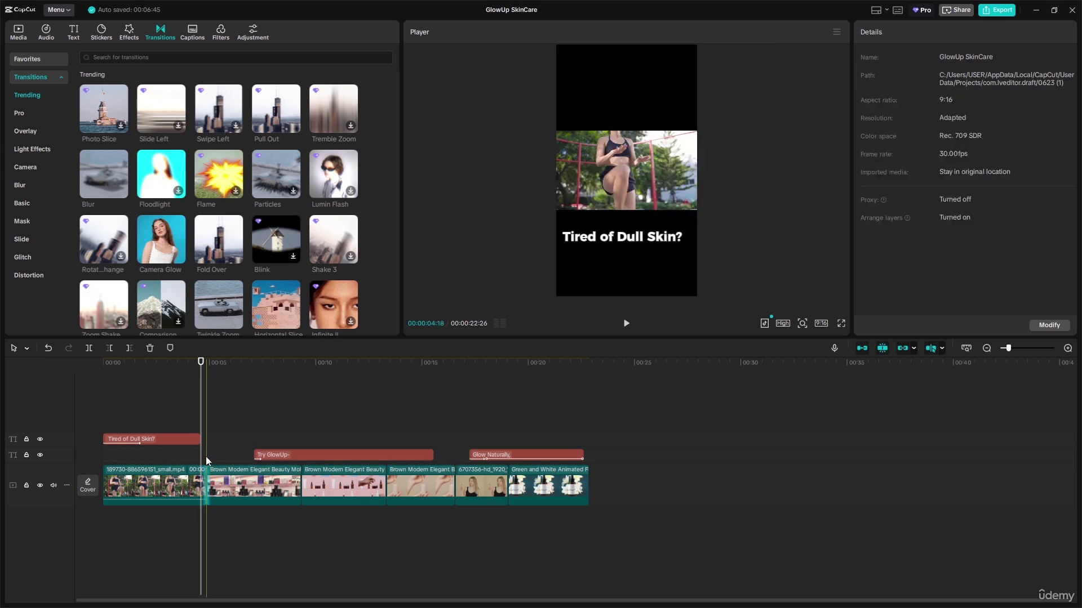
click(224, 248)
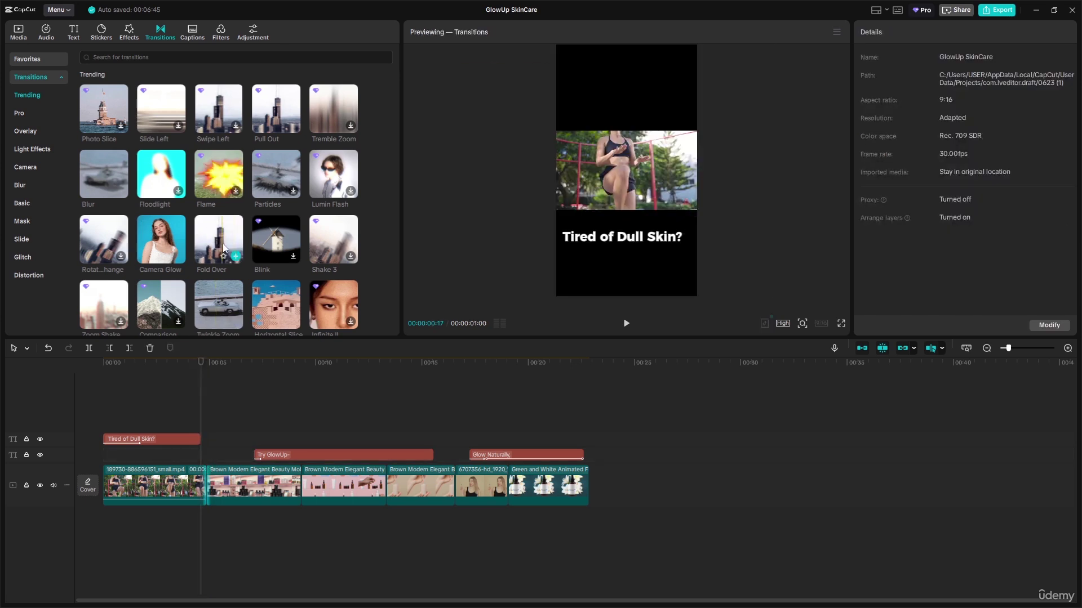
drag(224, 248, 195, 487)
click(601, 340)
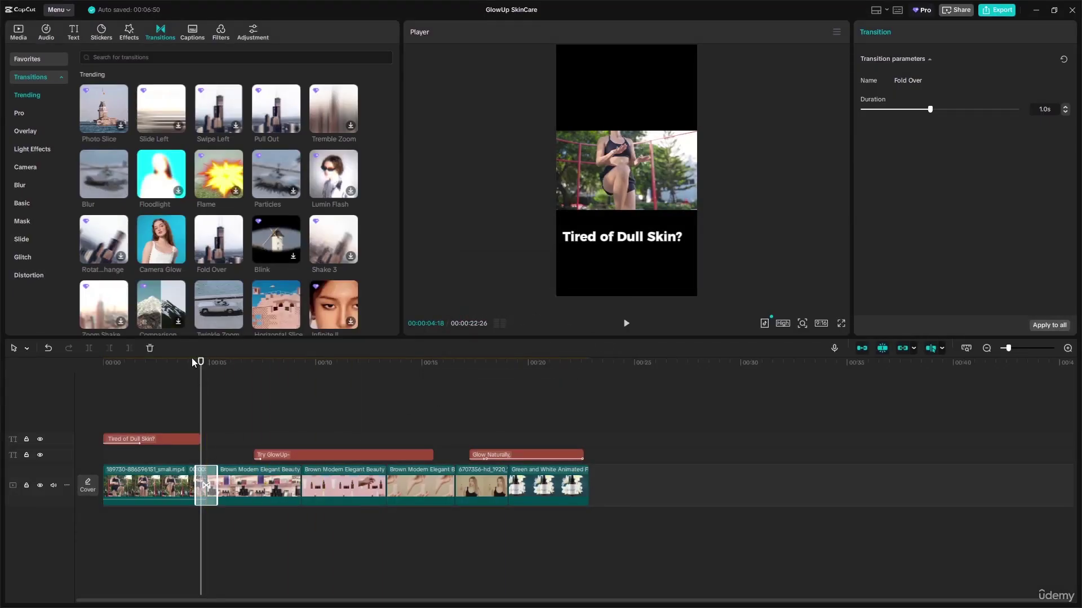
- Play back the Fold Over transition and move the "Try GlowUp" title to start where it ends, at about 5 s
drag(202, 369, 176, 366)
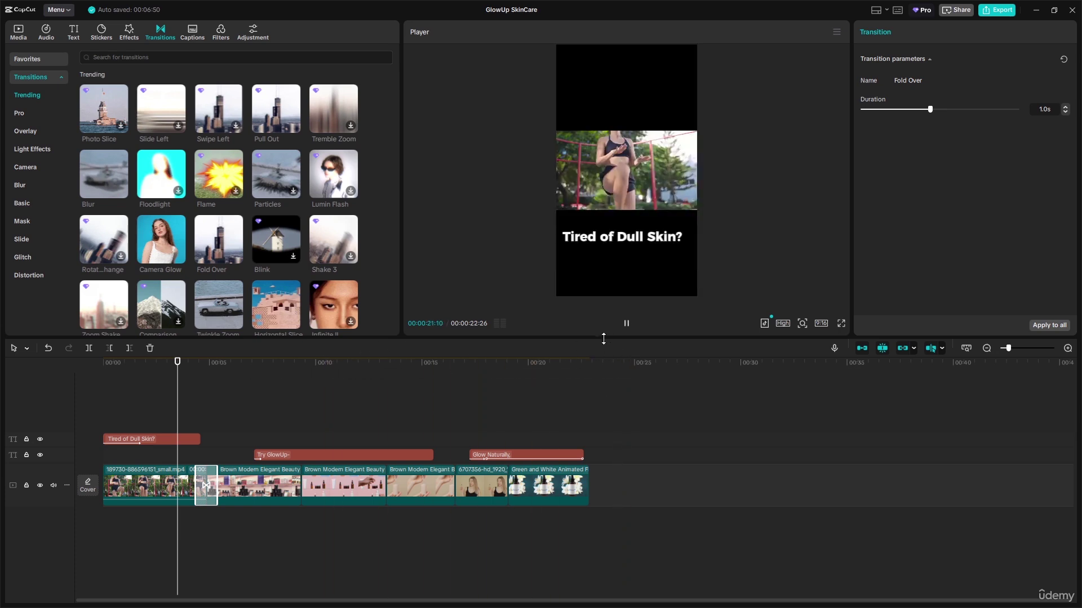
mouse_move(193, 365)
mouse_down()
mouse_move(218, 365)
mouse_move(192, 368)
mouse_up()
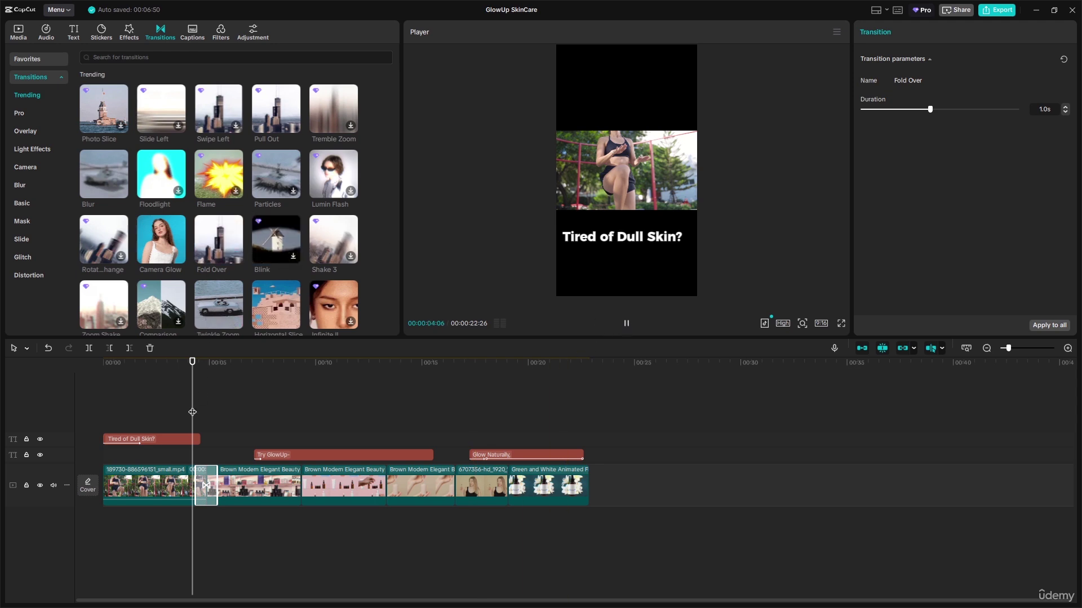
drag(193, 371, 204, 361)
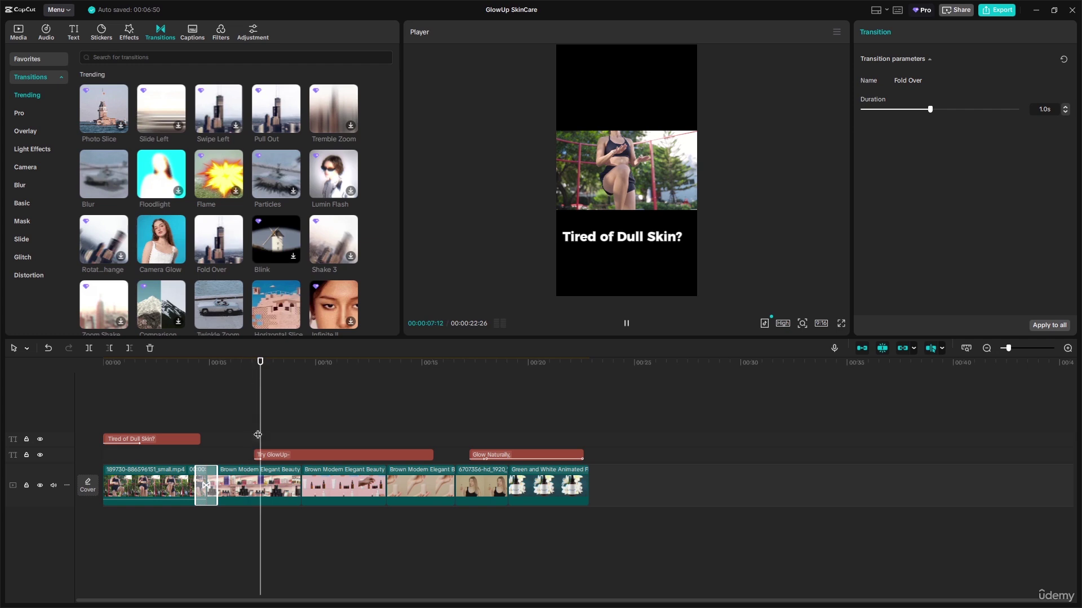
key(space)
click(235, 455)
drag(235, 455, 215, 456)
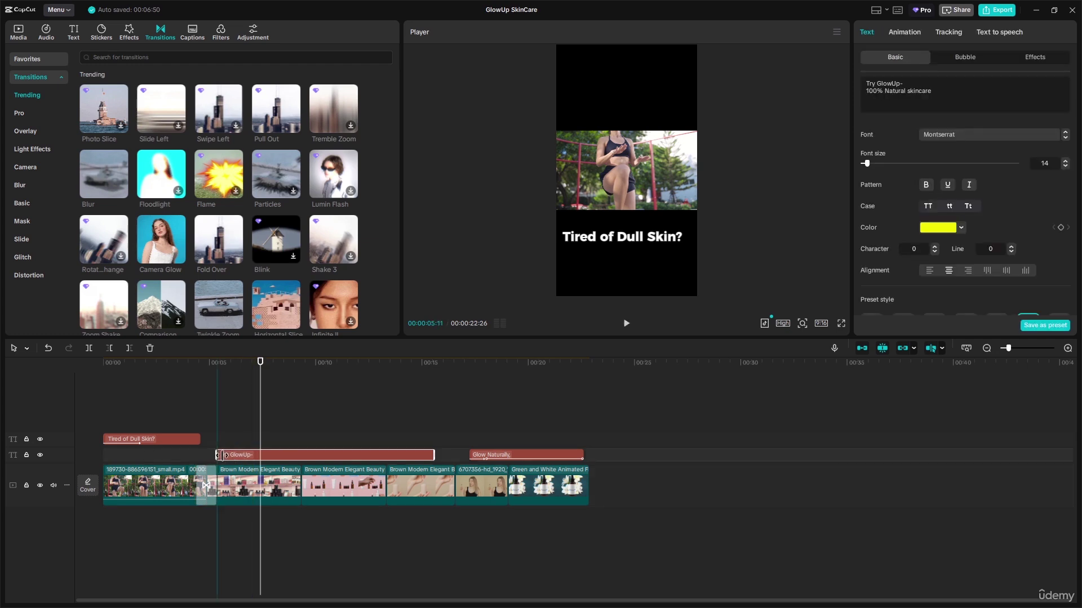
- Add a Color Swirl transition between the store-shelf clip and the pink product clip, and preview that part of the video
click(297, 479)
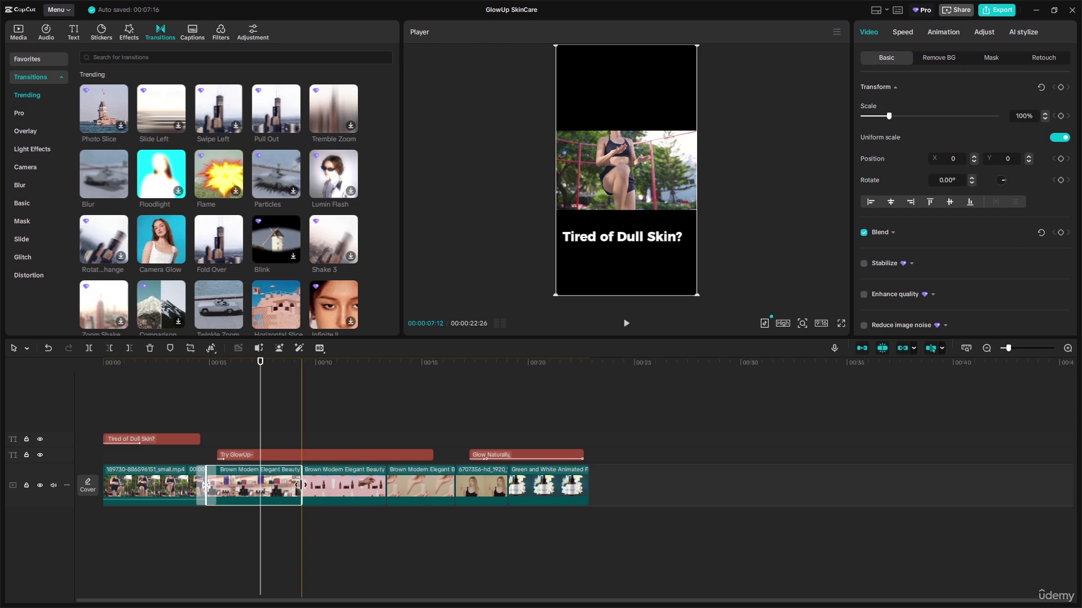
mouse_move(283, 291)
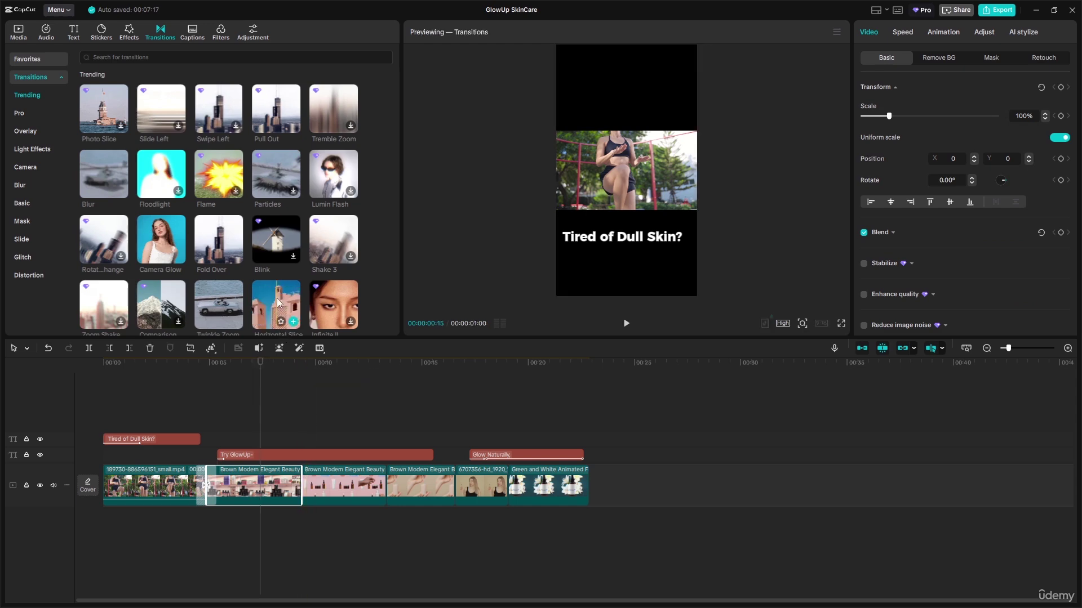
scroll(276, 281, down, 5)
scroll(276, 282, down, 5)
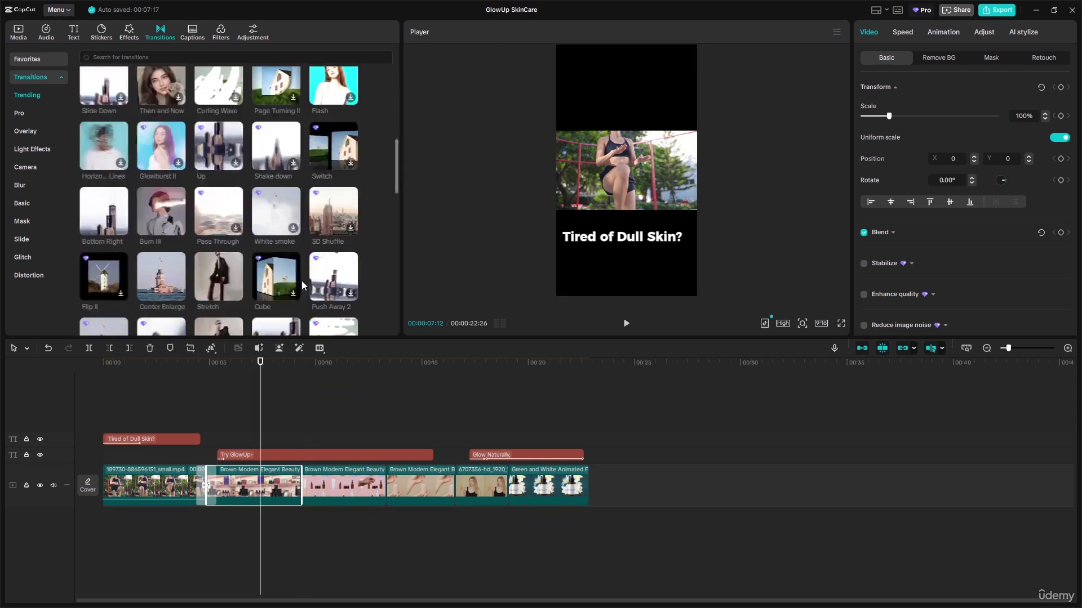
click(325, 486)
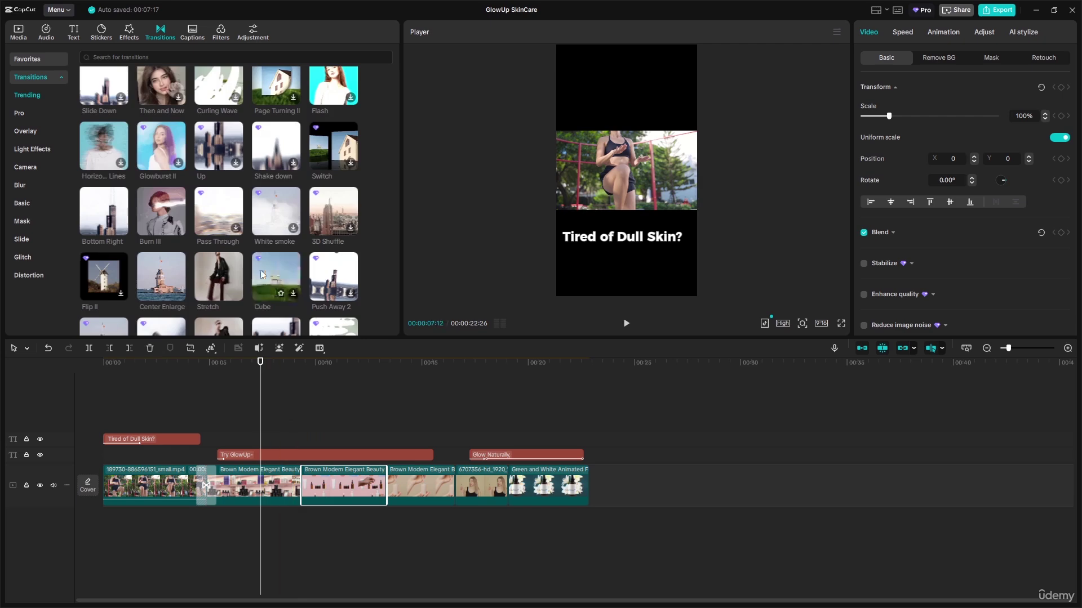
scroll(268, 269, down, 5)
mouse_move(96, 292)
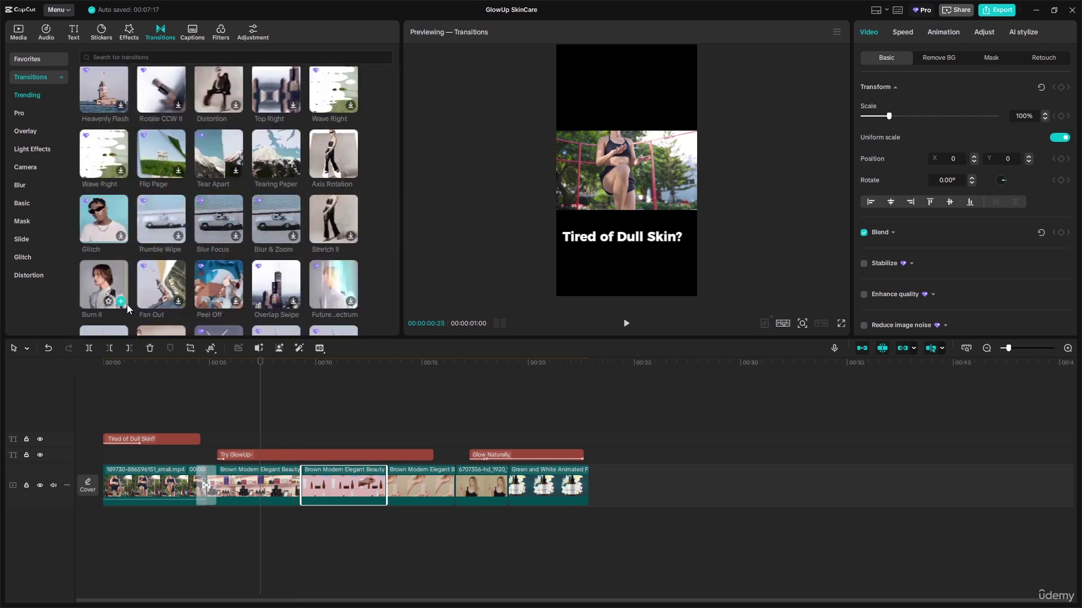
scroll(130, 285, down, 5)
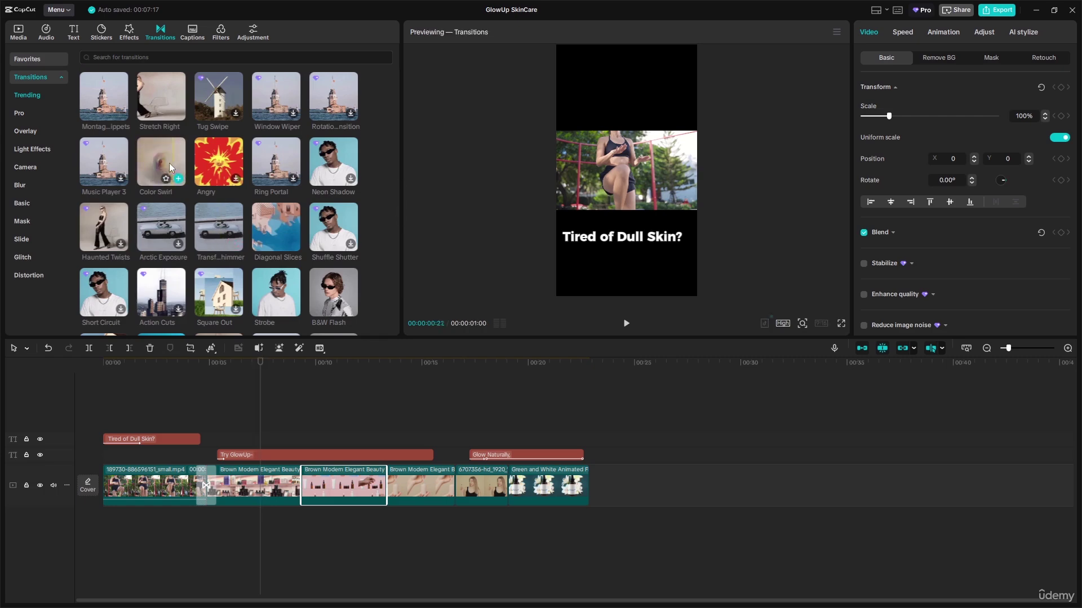
drag(161, 155, 292, 485)
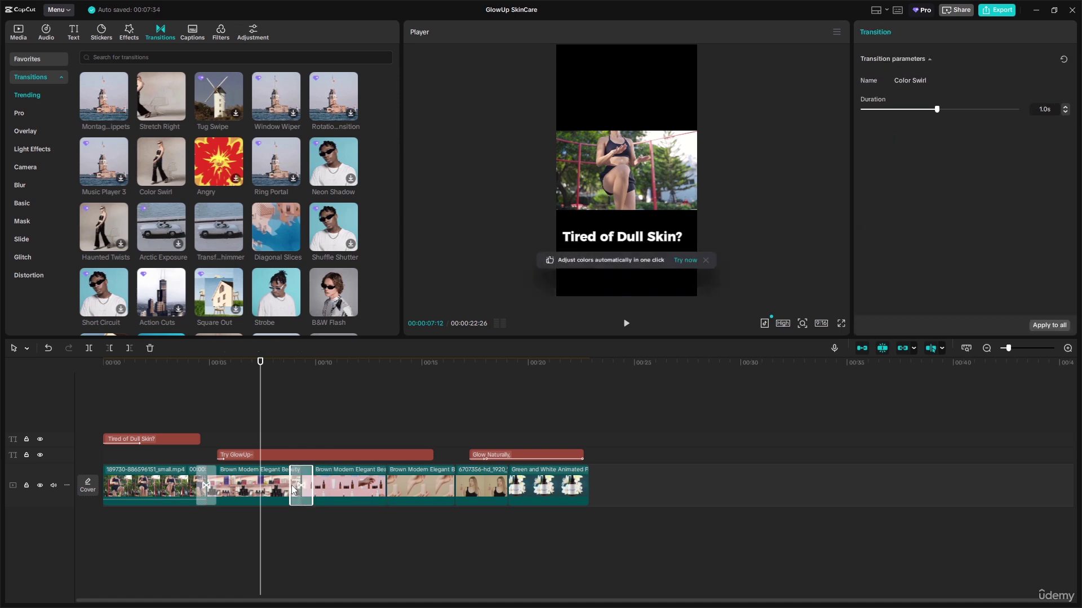
click(705, 258)
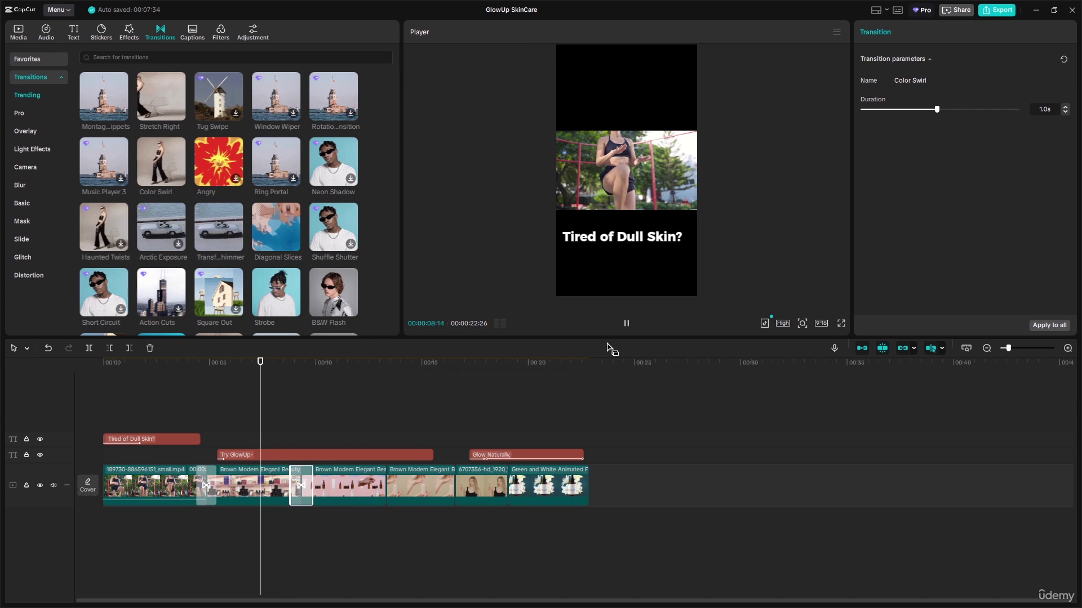
drag(262, 362, 297, 364)
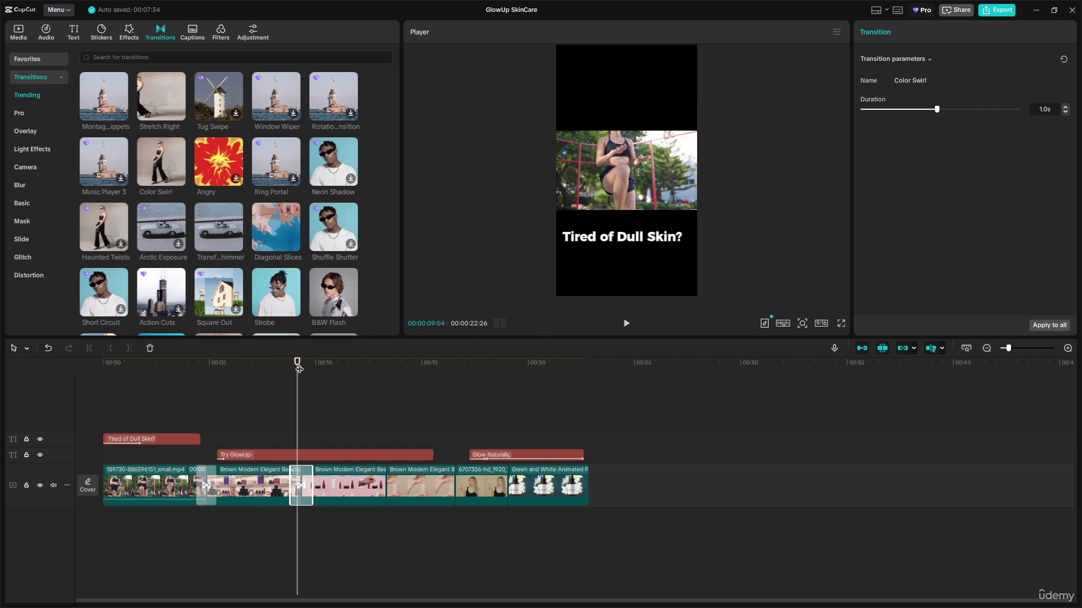
- Add a Strobe transition between the pink product clip and the beige clip that follows it
click(378, 486)
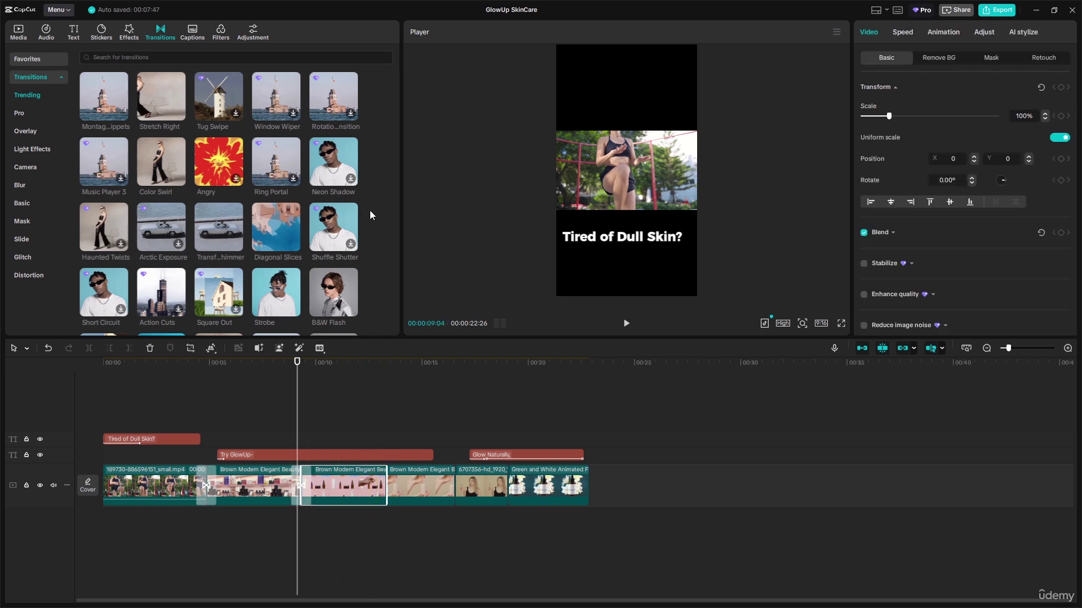
scroll(361, 226, down, 5)
mouse_move(276, 141)
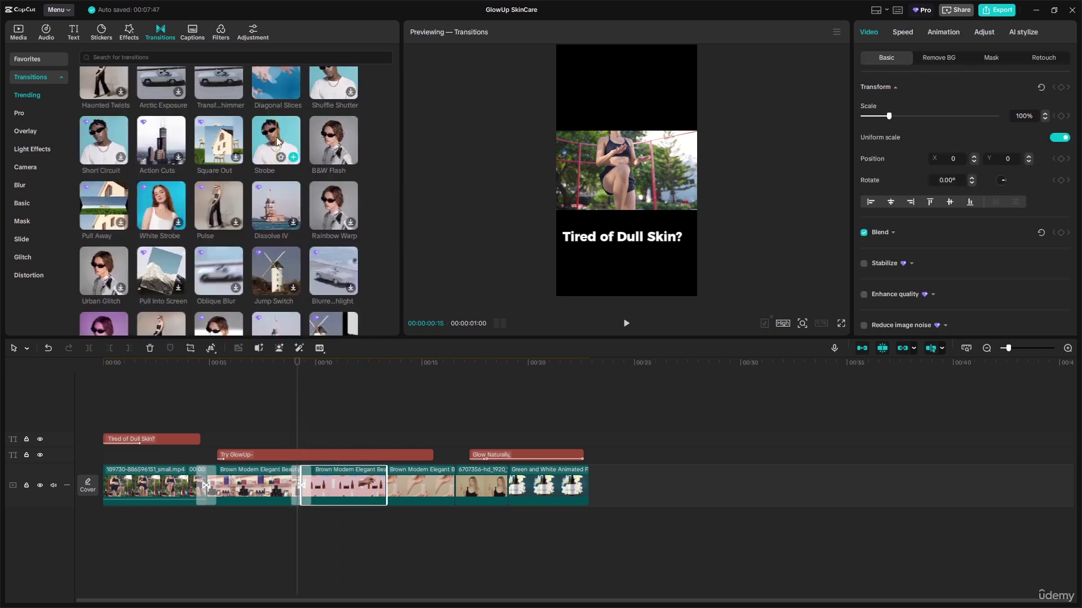
mouse_move(276, 136)
mouse_down()
mouse_move(316, 293)
mouse_move(383, 496)
mouse_move(385, 488)
mouse_up()
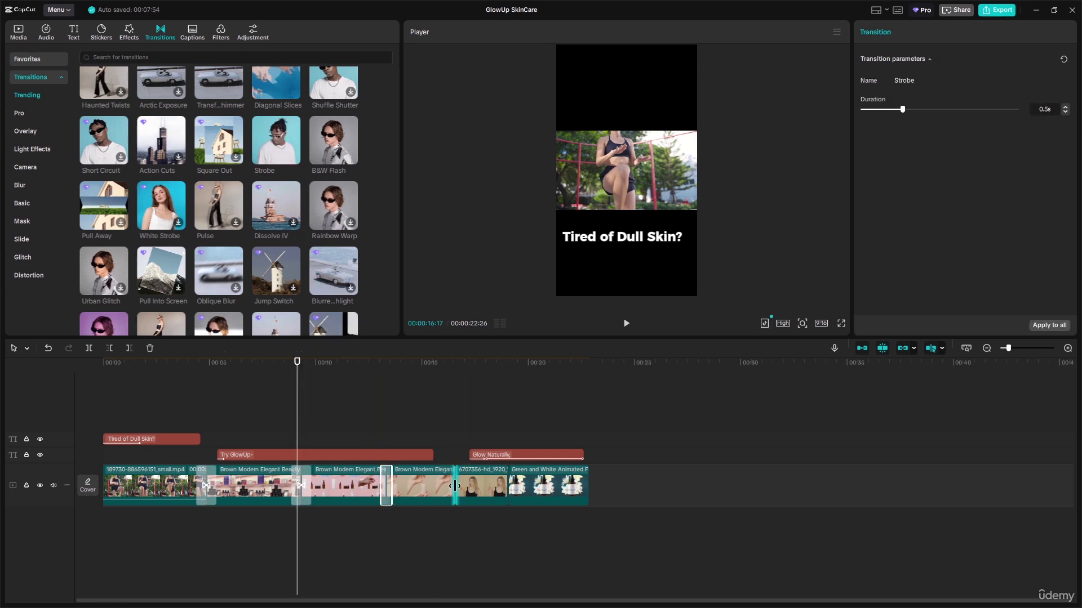
- Browse the trending transitions and add Vertical Slices between the last Brown Modern Elegant clip and the 6707356-hd clip
scroll(262, 218, down, 5)
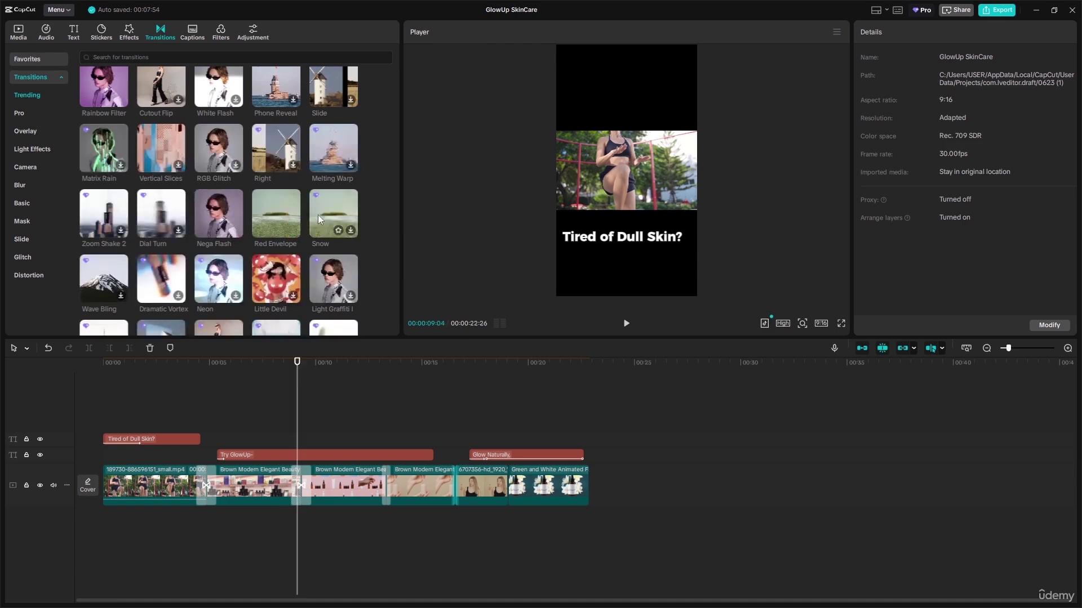
scroll(282, 259, down, 5)
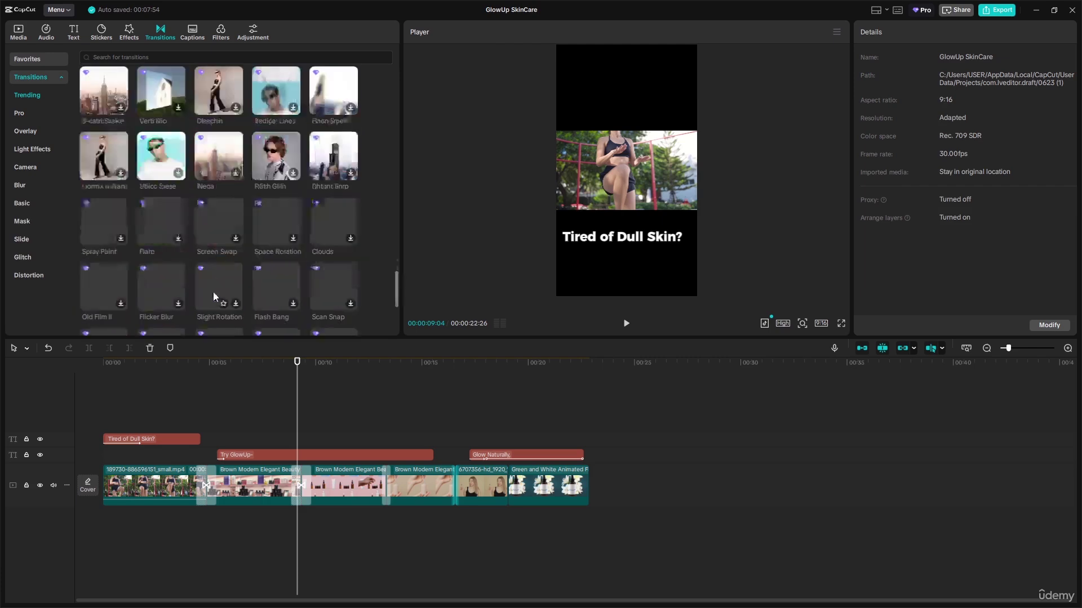
scroll(228, 234, down, 3)
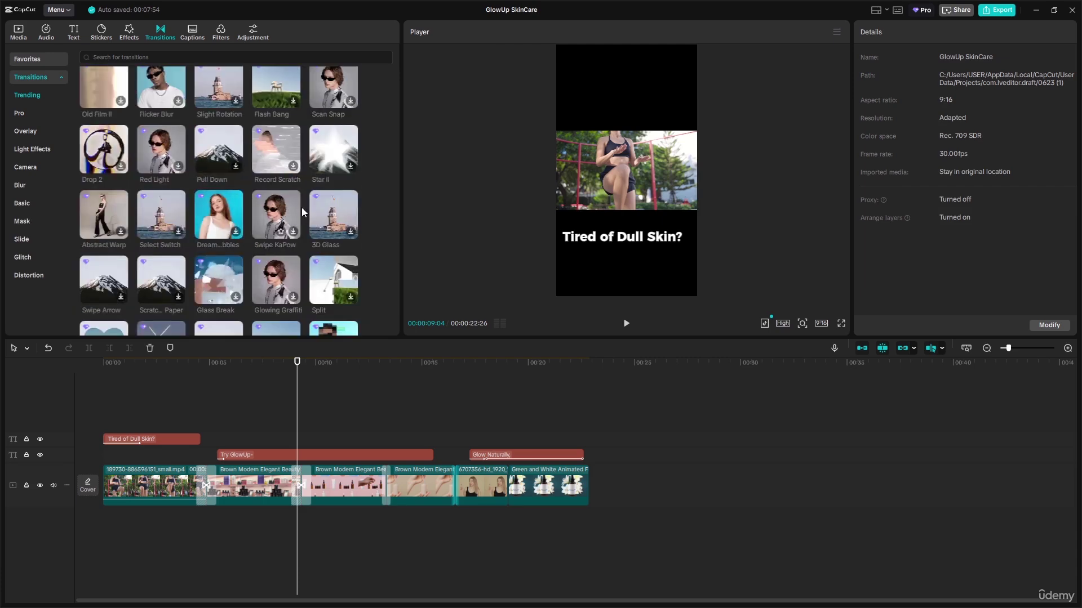
scroll(330, 217, down, 2)
scroll(331, 217, down, 2)
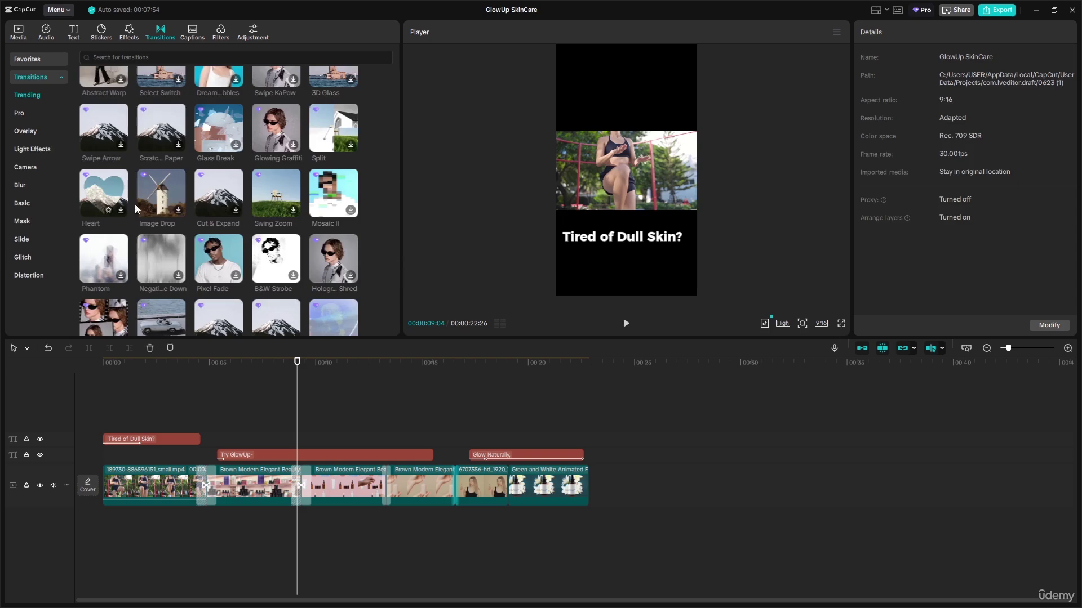
scroll(231, 224, down, 1)
scroll(266, 247, down, 2)
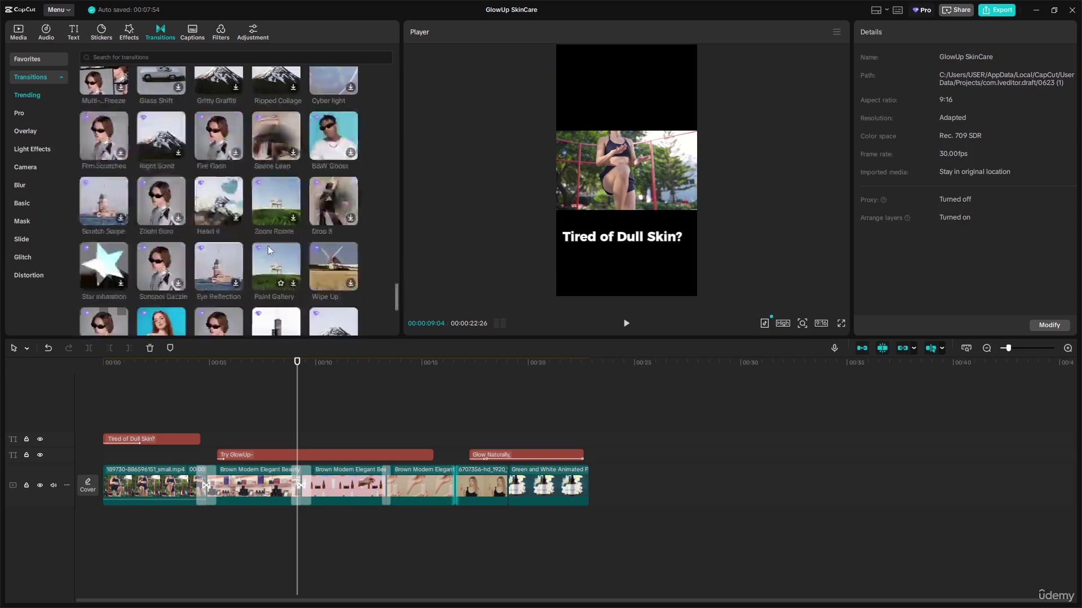
scroll(269, 246, down, 3)
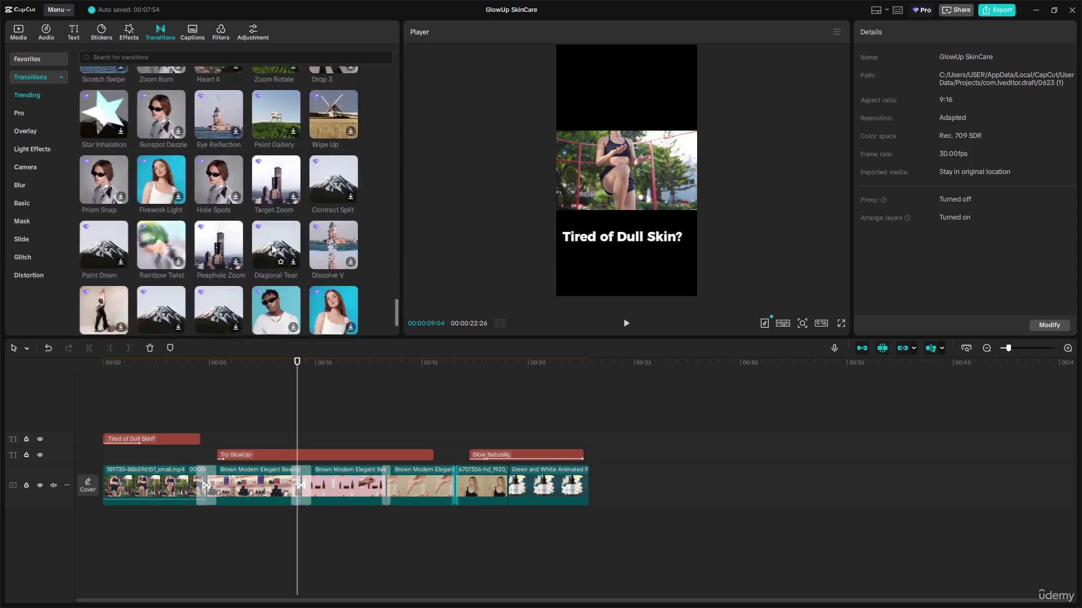
scroll(269, 270, down, 2)
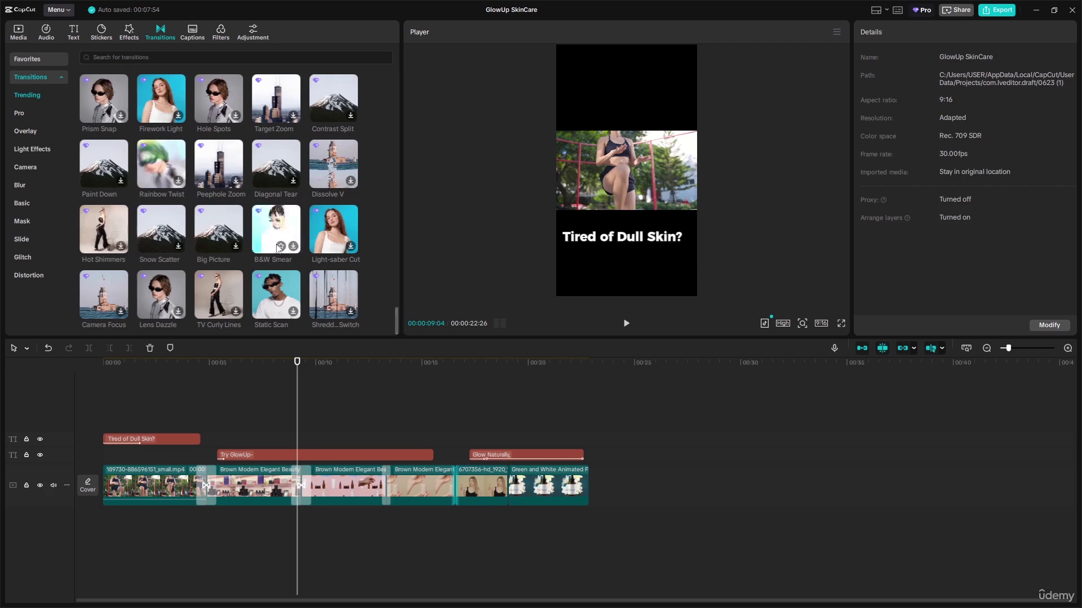
scroll(272, 265, down, 3)
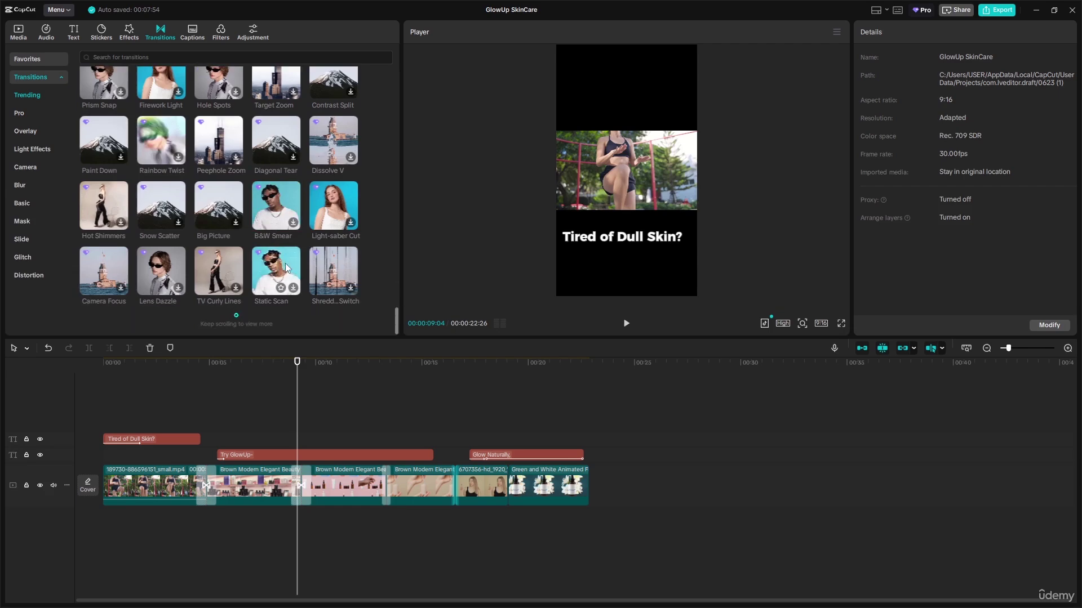
scroll(285, 262, up, 3)
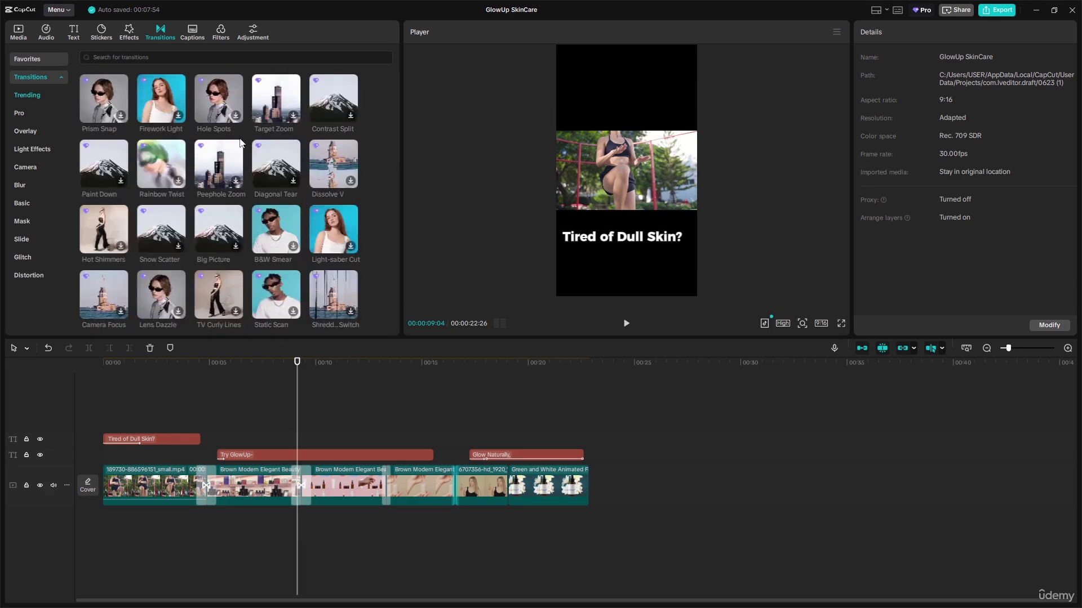
scroll(242, 143, down, 4)
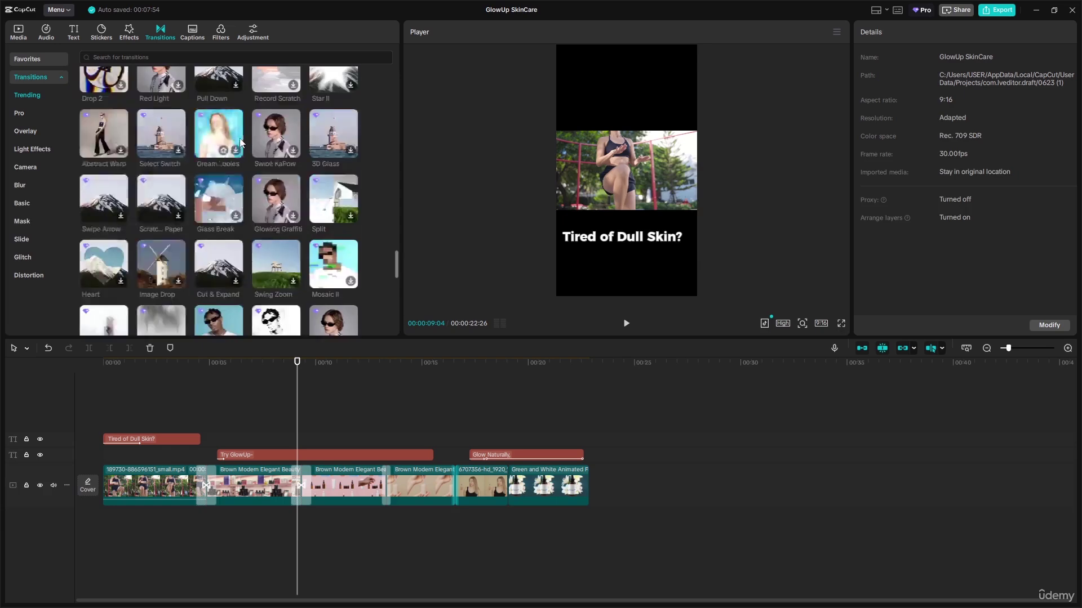
scroll(262, 145, down, 3)
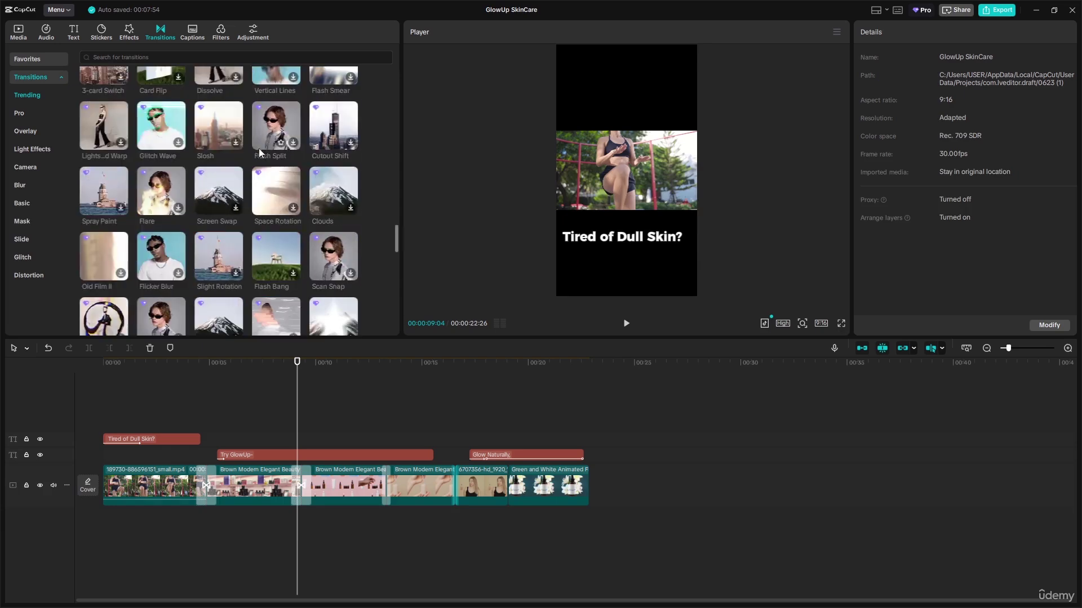
scroll(139, 163, down, 3)
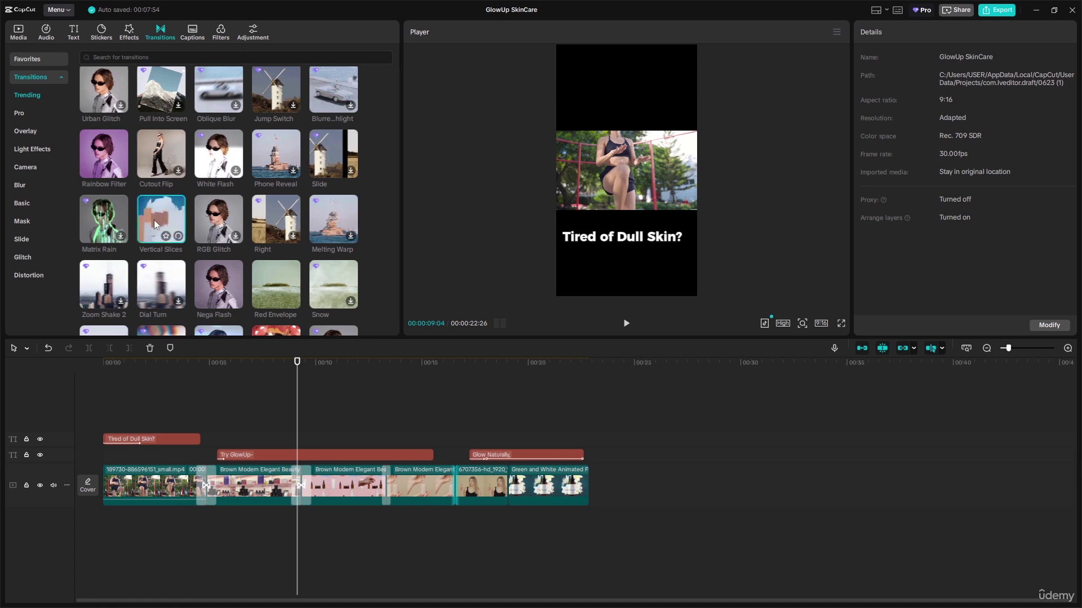
click(154, 221)
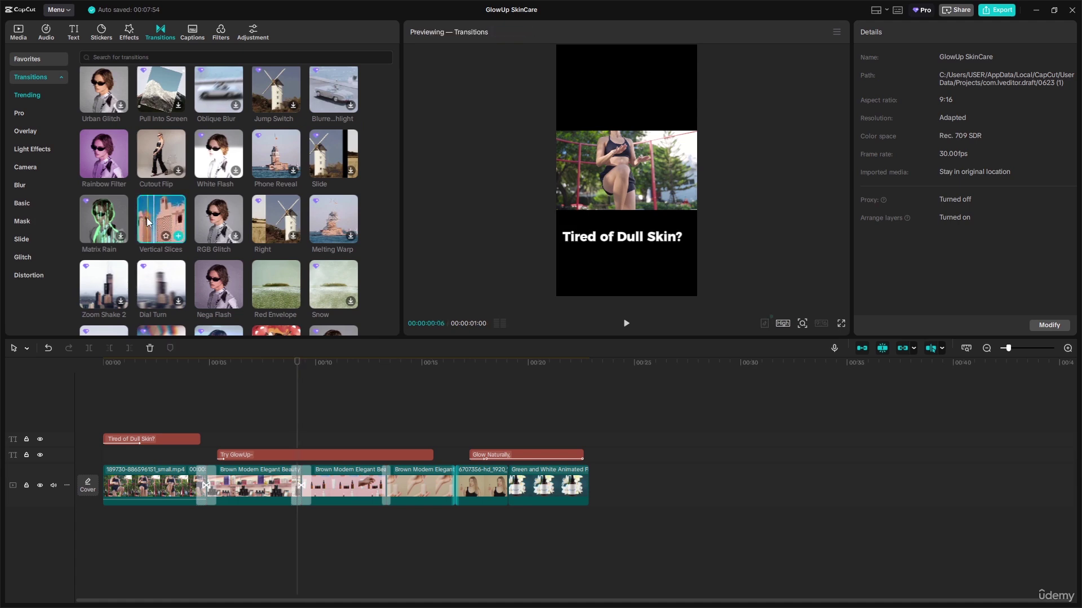
drag(154, 221, 451, 485)
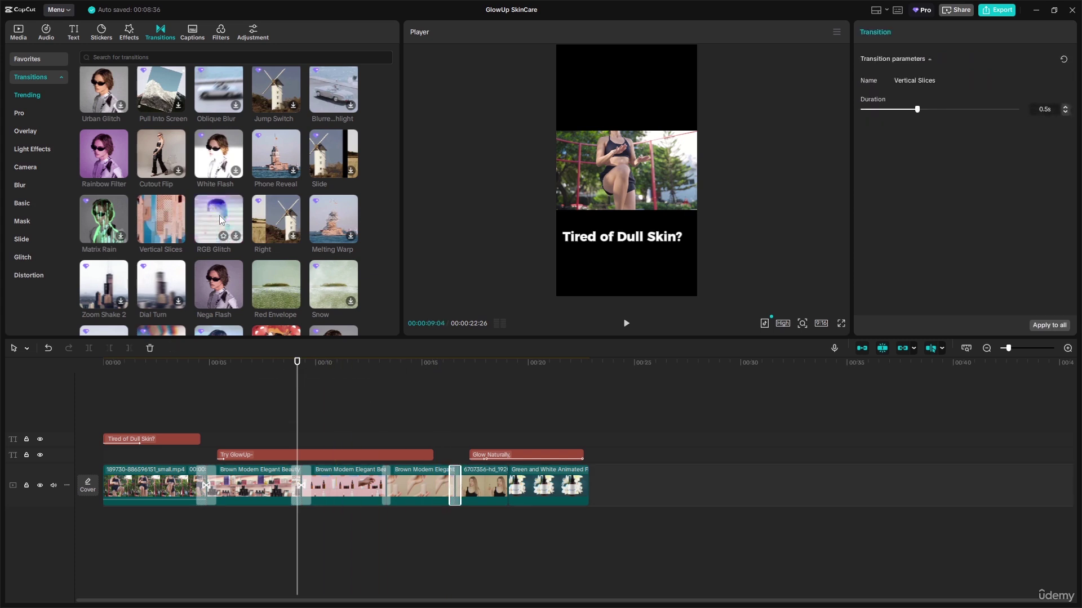
- Add an RGB Glitch transition between the 6707356-hd clip and the closing floral clip, and play back the added transitions
drag(219, 216, 498, 485)
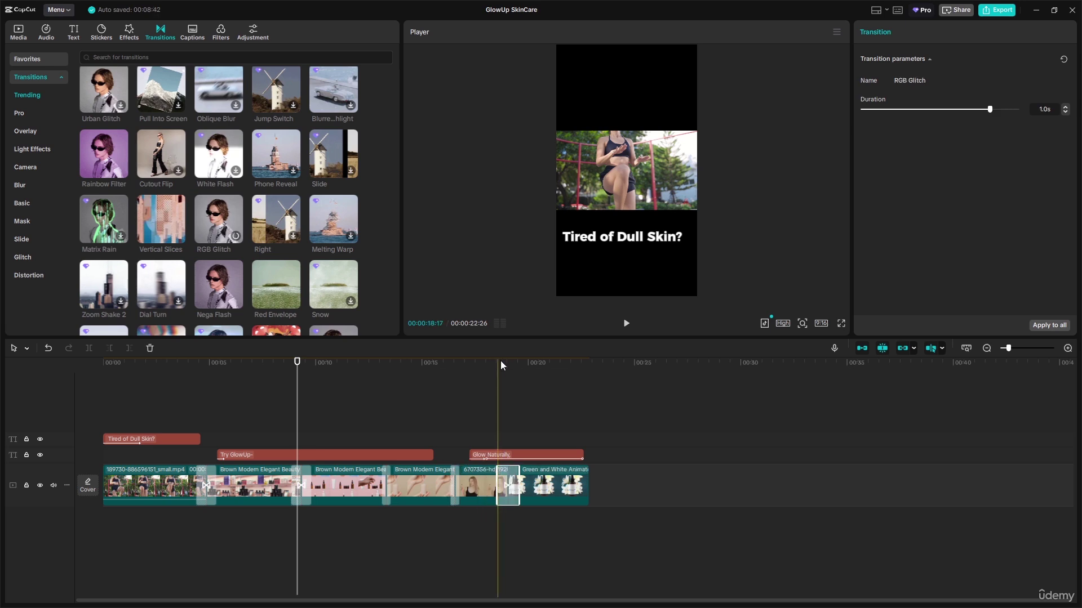
click(290, 363)
drag(347, 362, 382, 362)
click(626, 324)
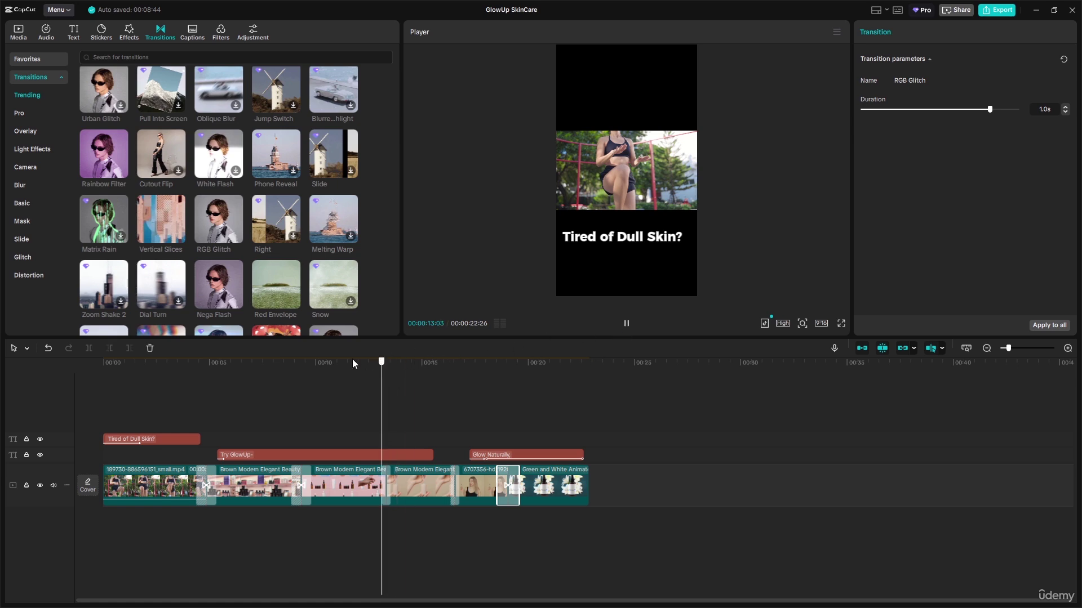
drag(353, 362, 250, 375)
click(246, 368)
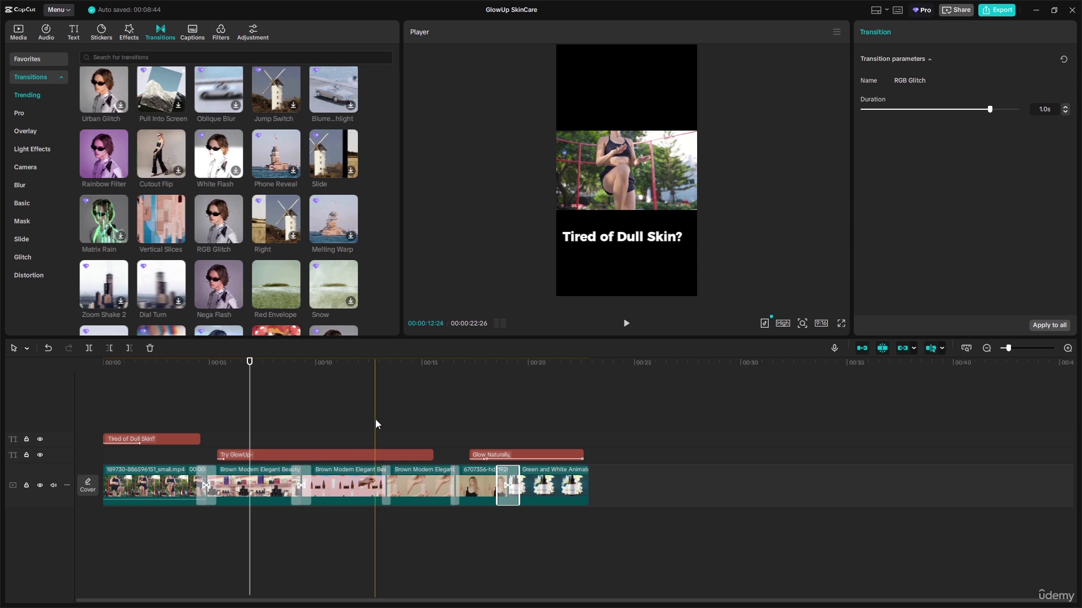
- Search the music library for upbeat music and audition "Inspiring film music orchestra" and "Ambient music that gives you indomitable spirit"
click(42, 32)
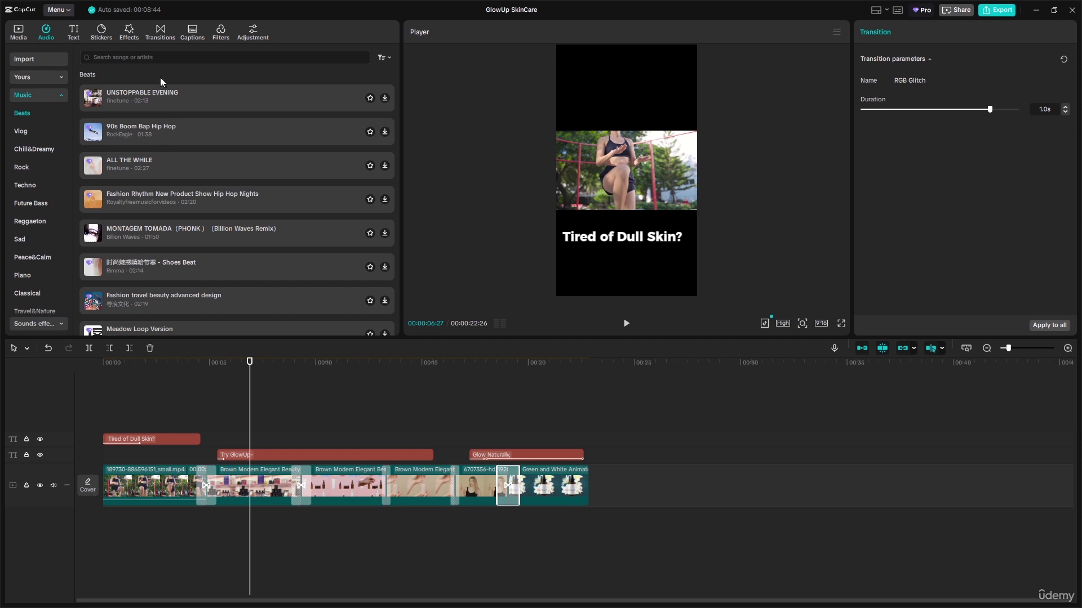
click(164, 56)
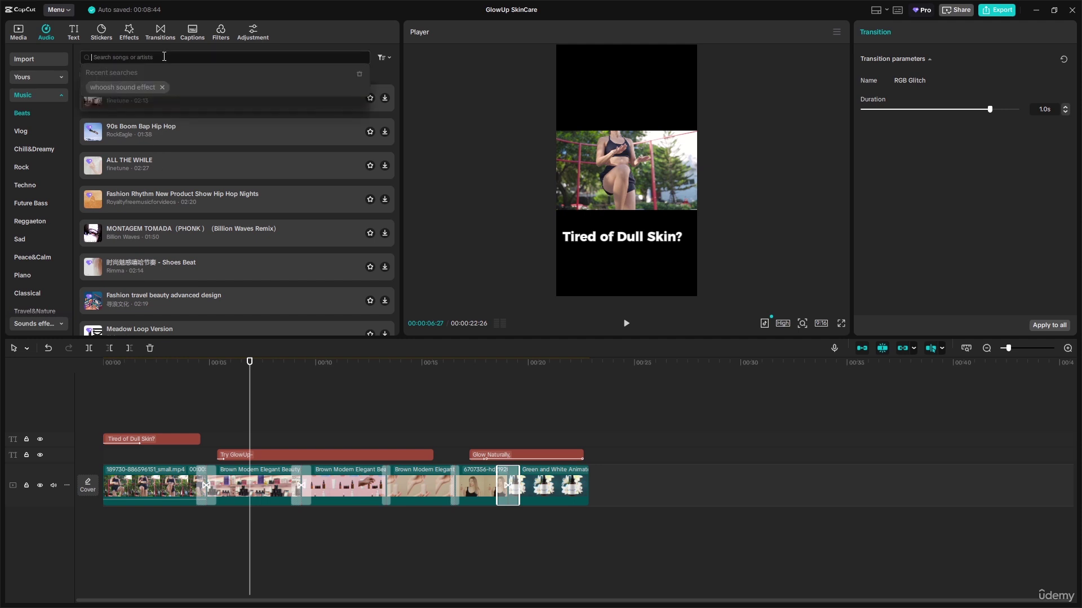
text(upb)
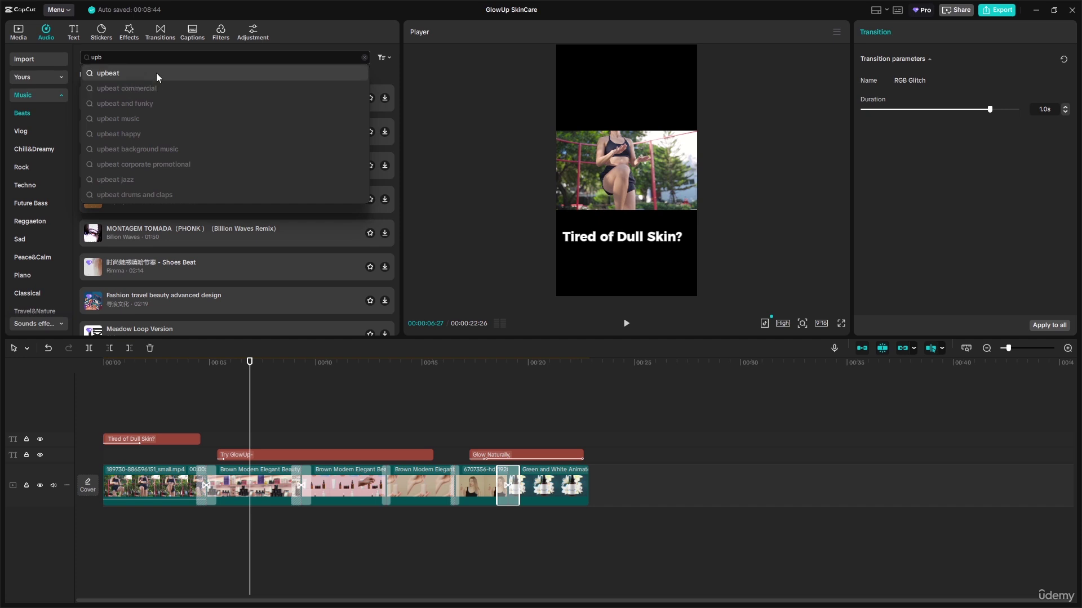
click(157, 120)
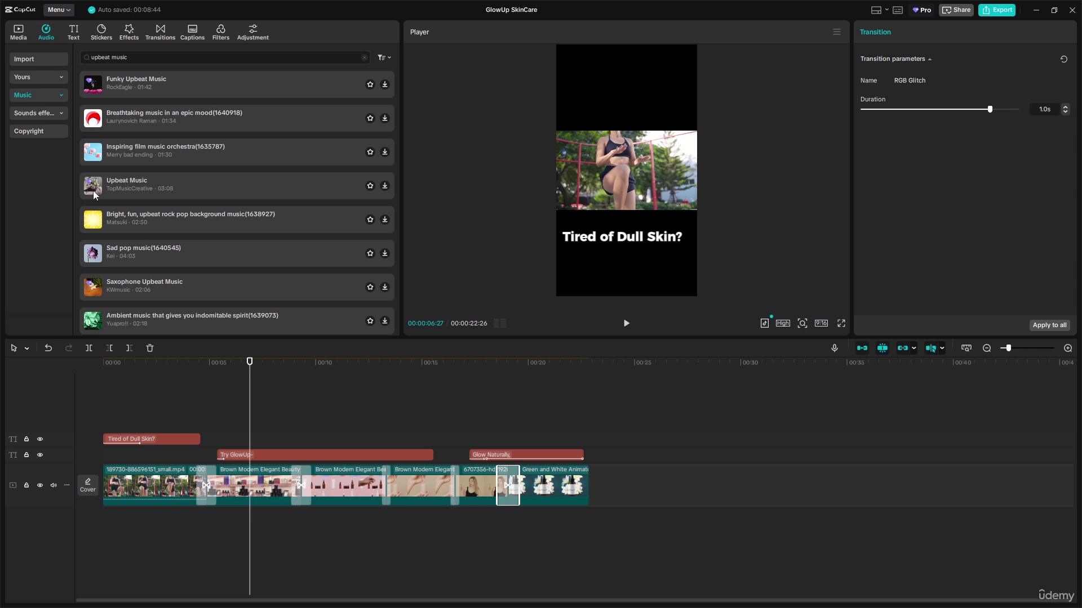
click(94, 152)
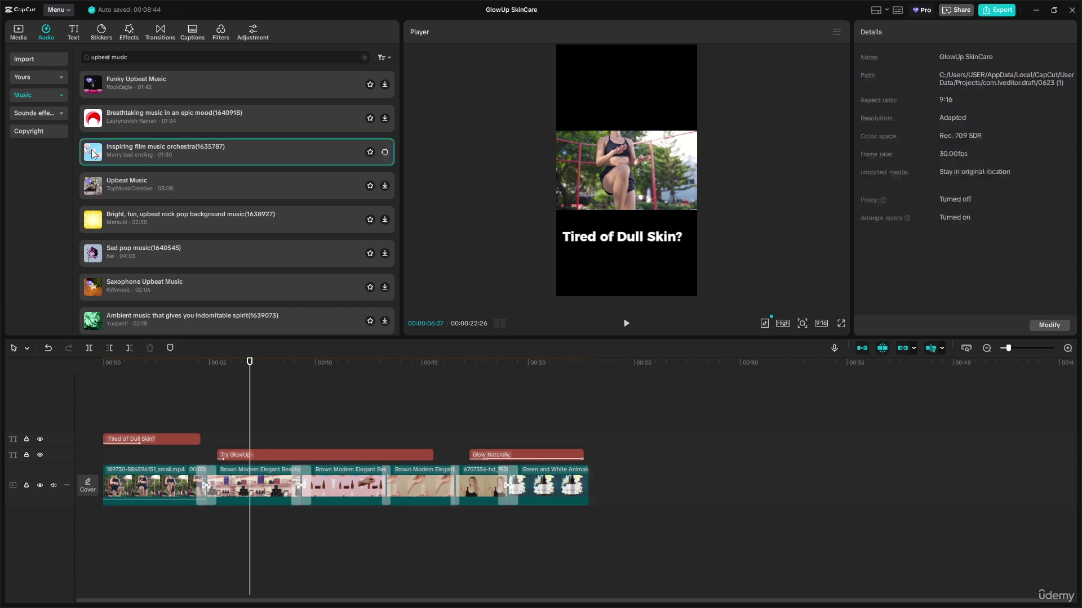
click(94, 325)
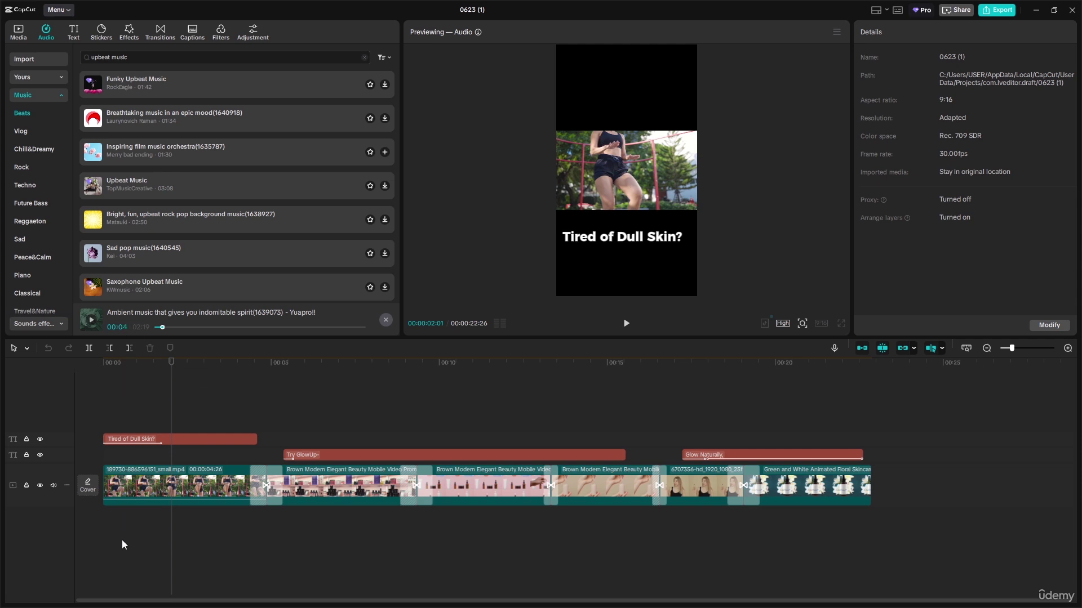
- Add "Ambient music that gives you indomitable spirit" as an audio track and align its start with the beginning of the video
click(384, 320)
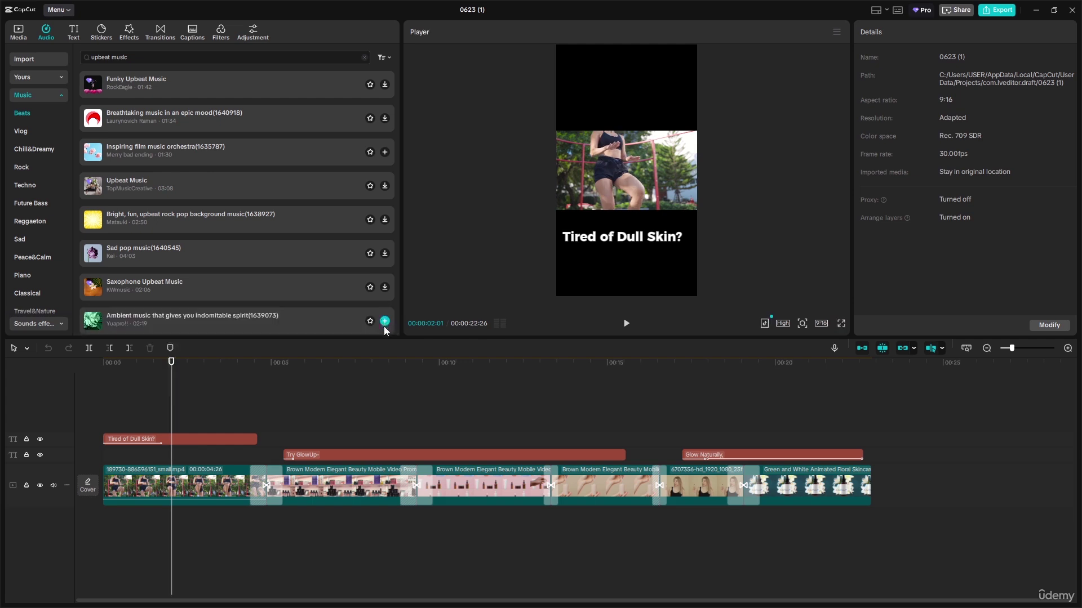
click(384, 321)
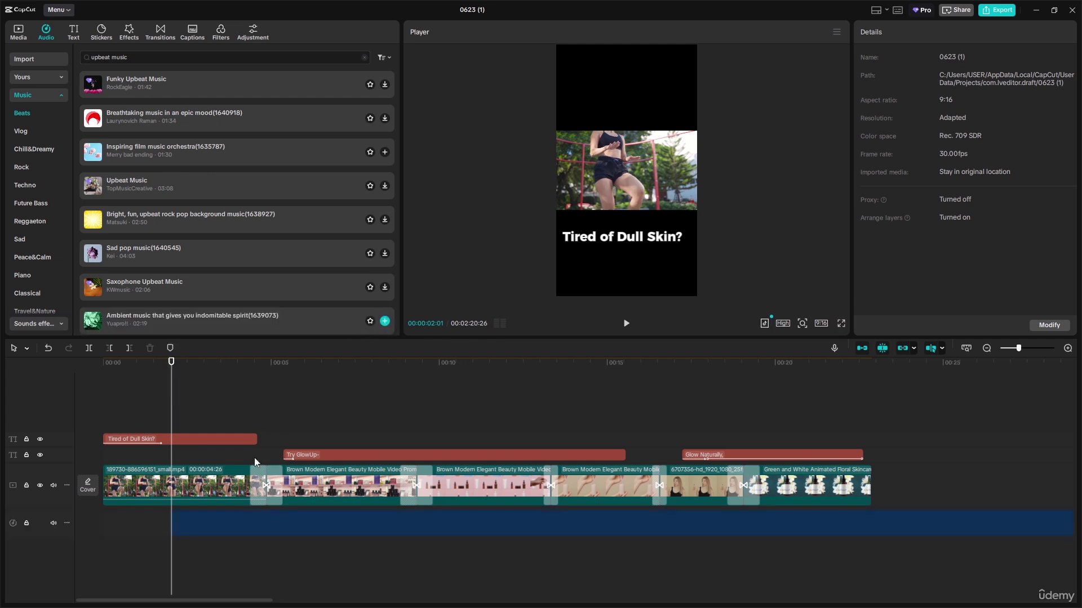
click(258, 529)
drag(202, 522, 191, 526)
drag(170, 366, 173, 365)
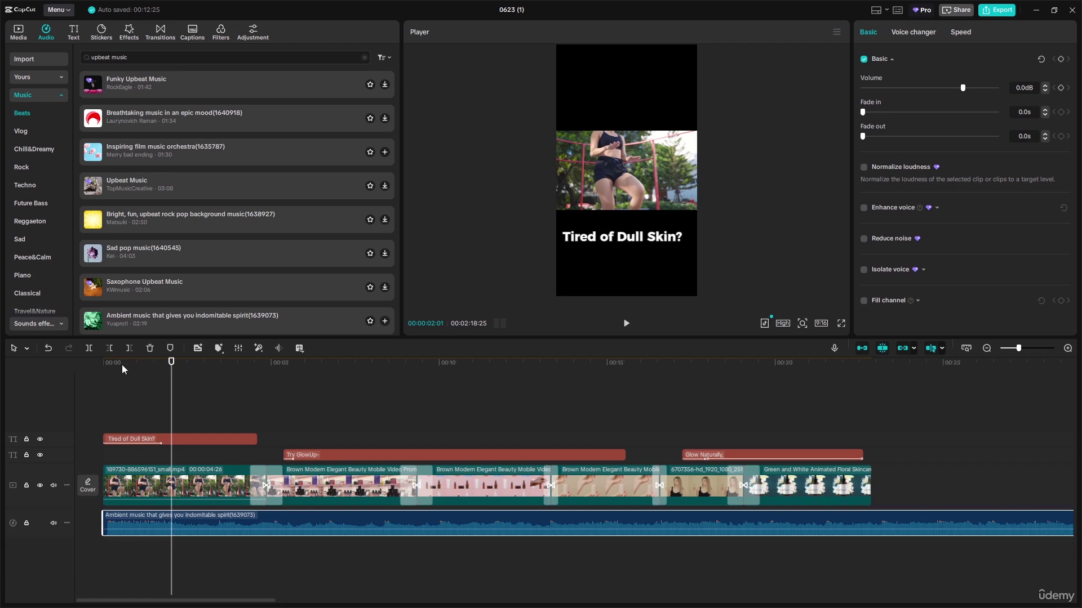
click(101, 378)
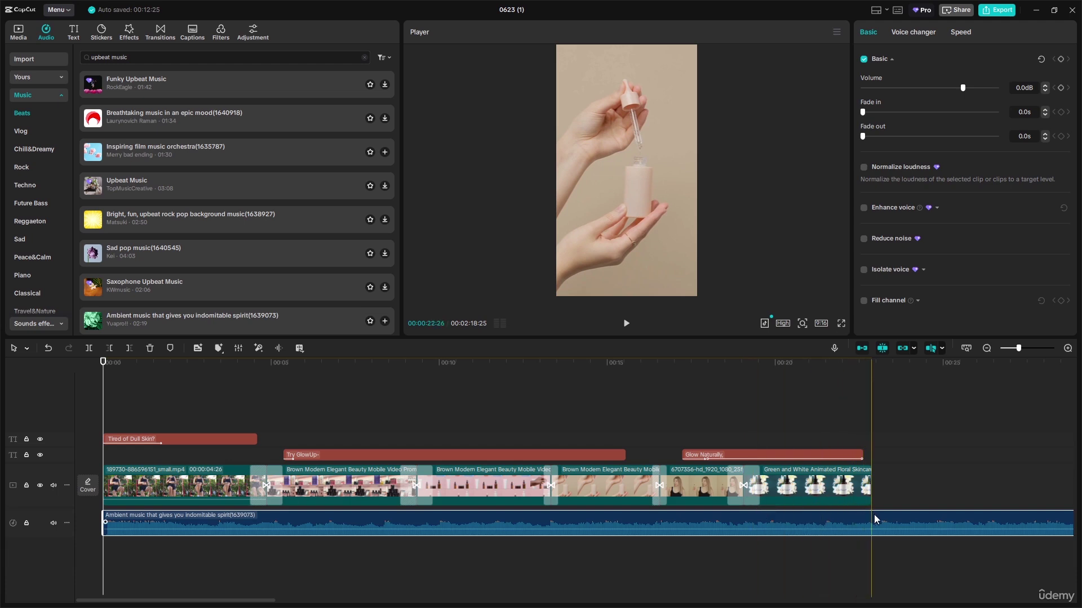
- Split the music track at the end of the closing floral clip and delete the part that extends beyond the video
drag(103, 364, 871, 467)
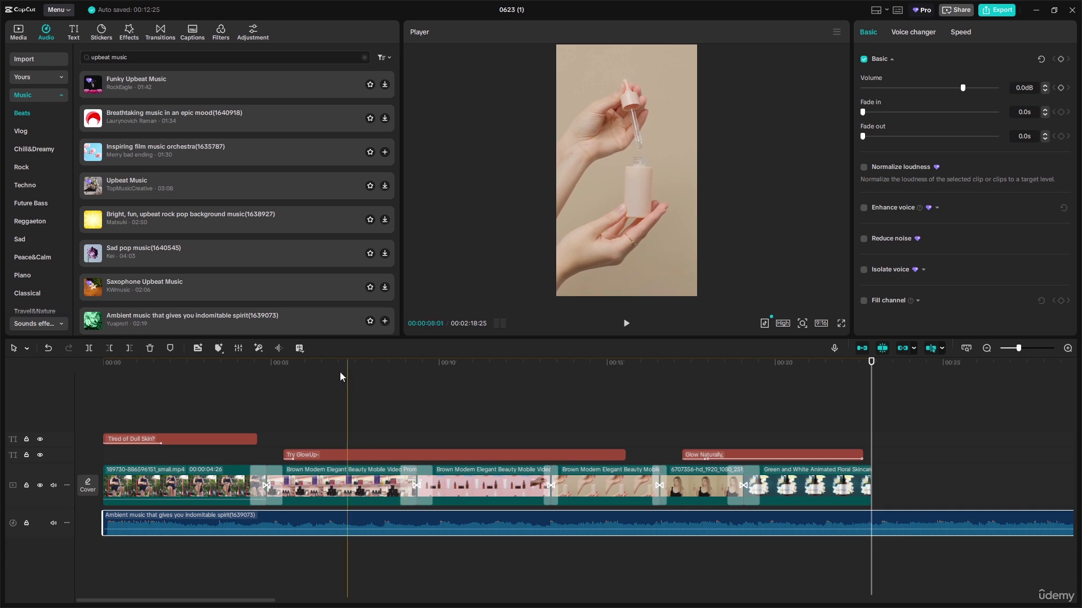
click(88, 348)
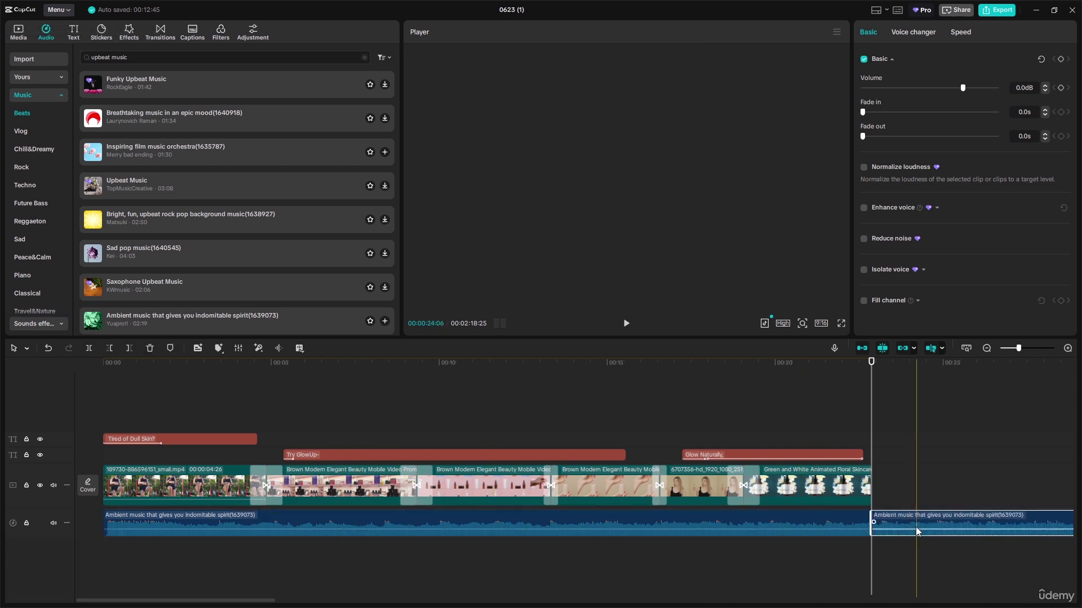
key(Delete)
- Give the remaining music clip a 0.5 s fade-in and a 2.0 s fade-out
click(854, 527)
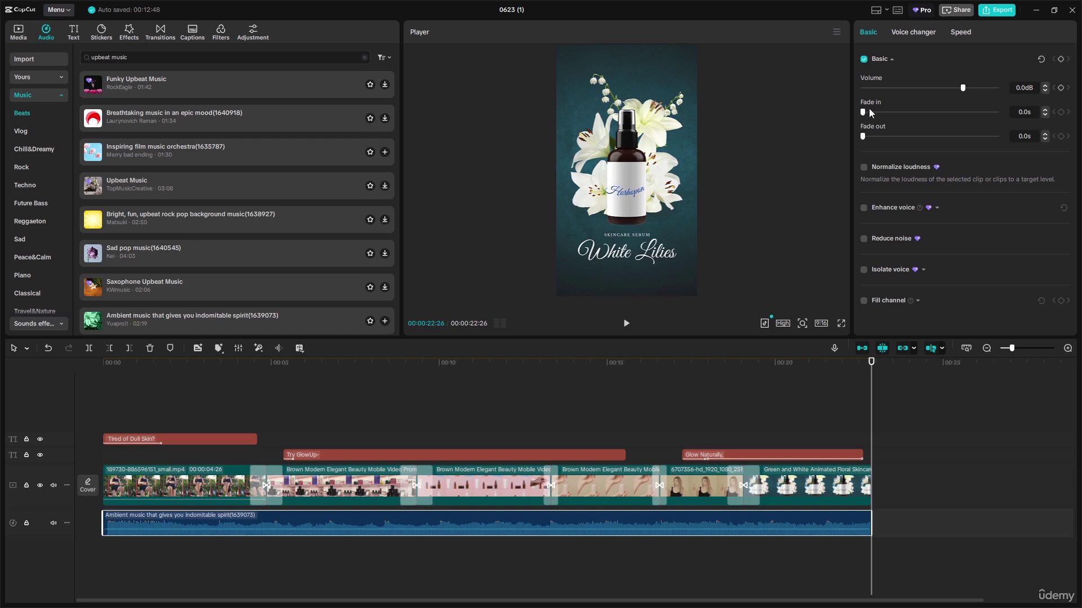
mouse_move(865, 112)
mouse_down()
mouse_move(878, 112)
mouse_move(869, 113)
mouse_up()
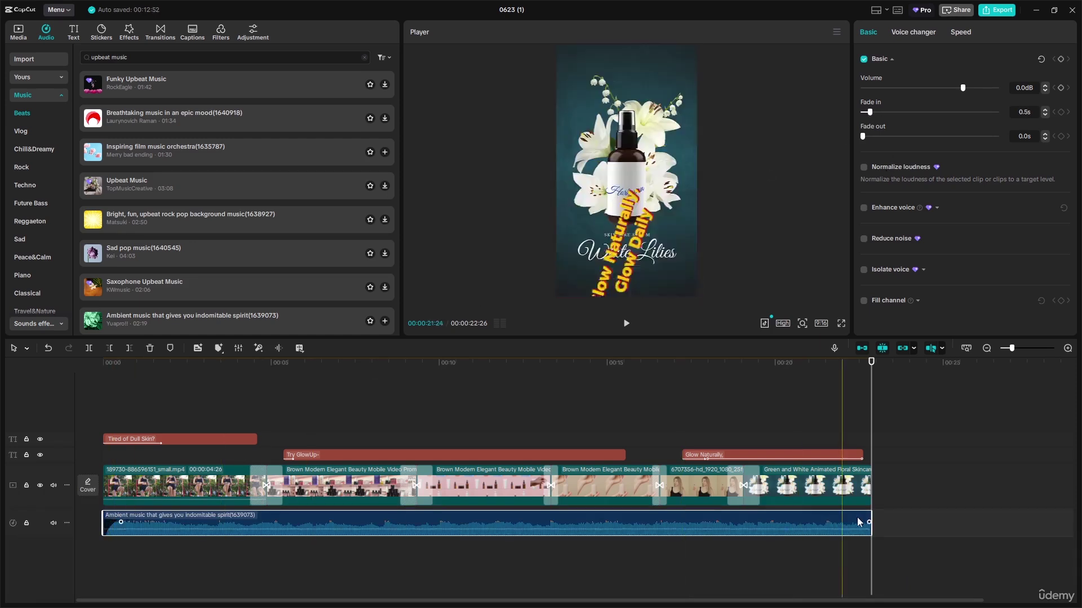
drag(863, 136, 889, 136)
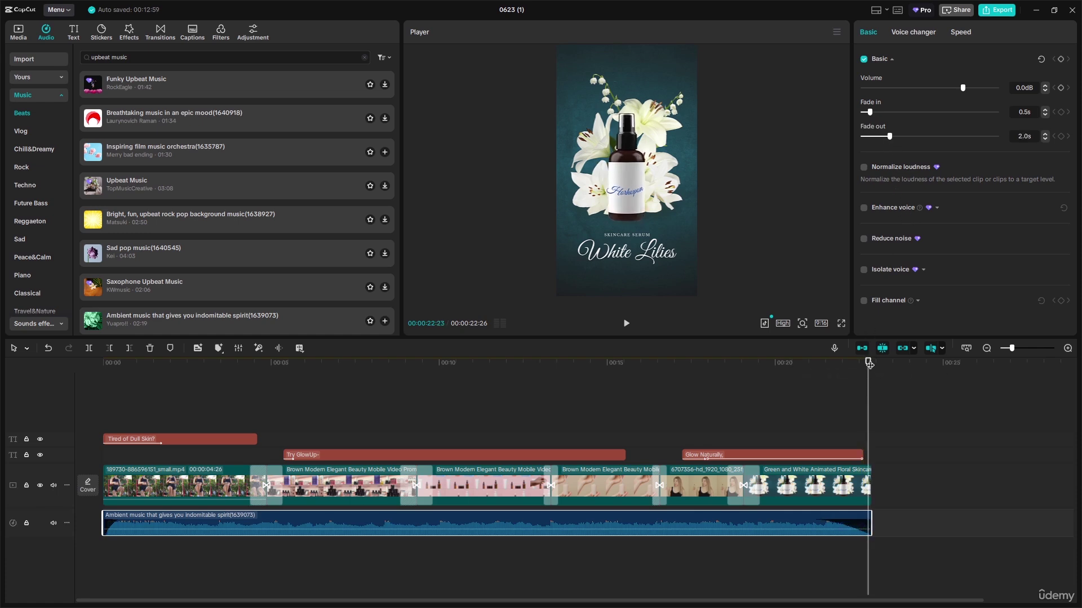
- Play back the video from the beginning to check it together with the background music
drag(871, 362, 270, 364)
key(Home)
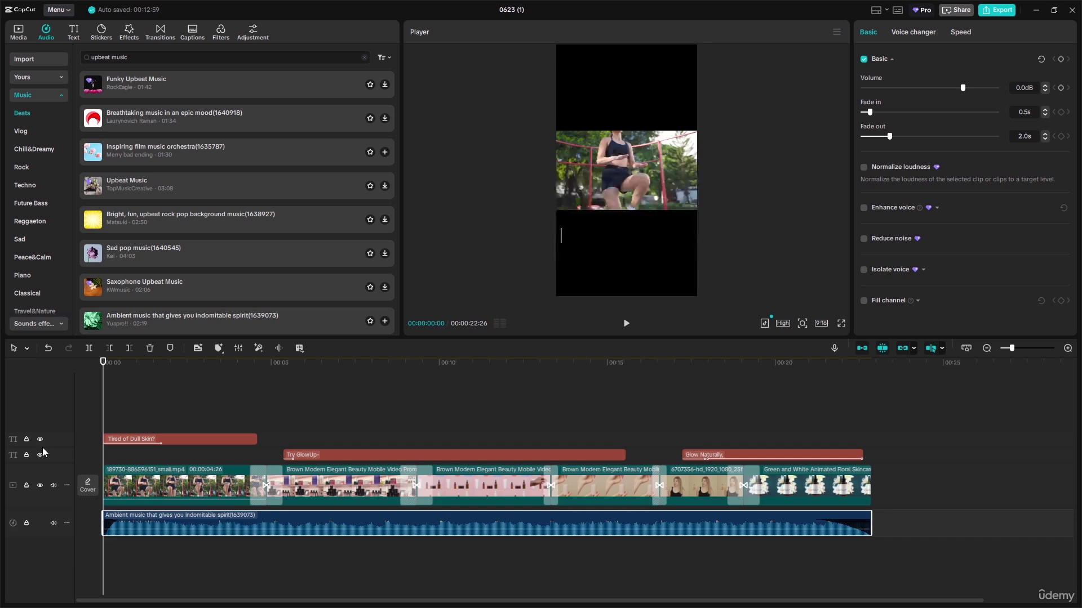
key(space)
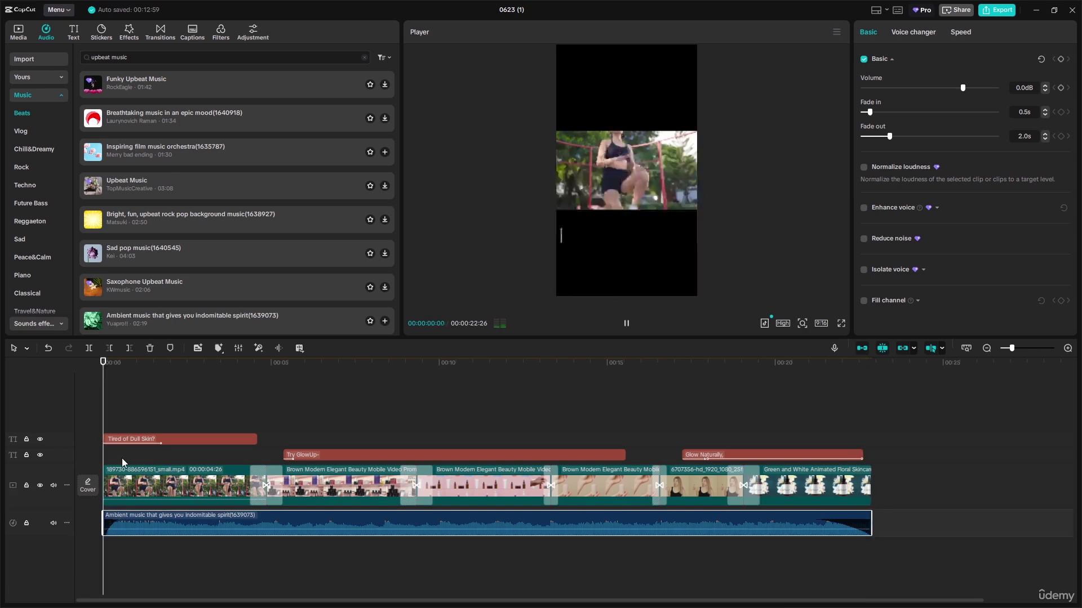
key(space)
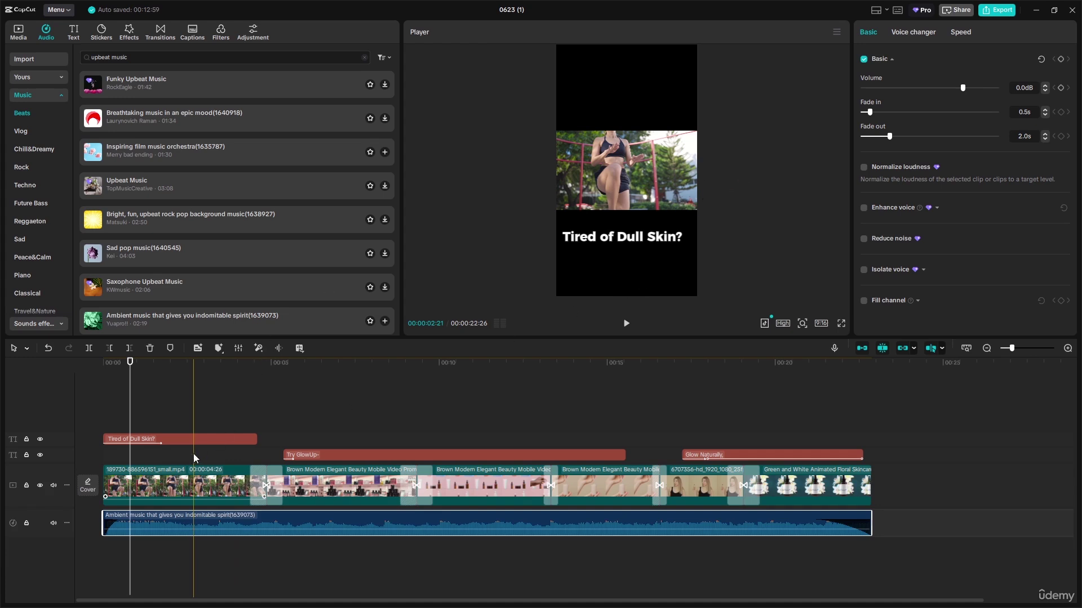
- Examine the background-removal options for the opening workout clip, and view the closing floral clip
click(184, 482)
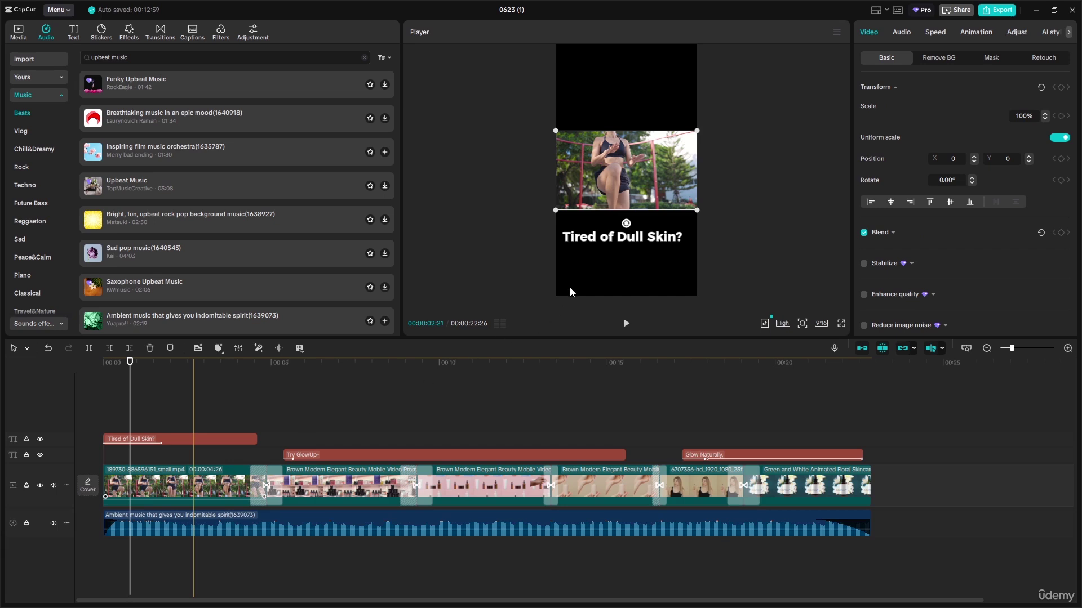
click(619, 262)
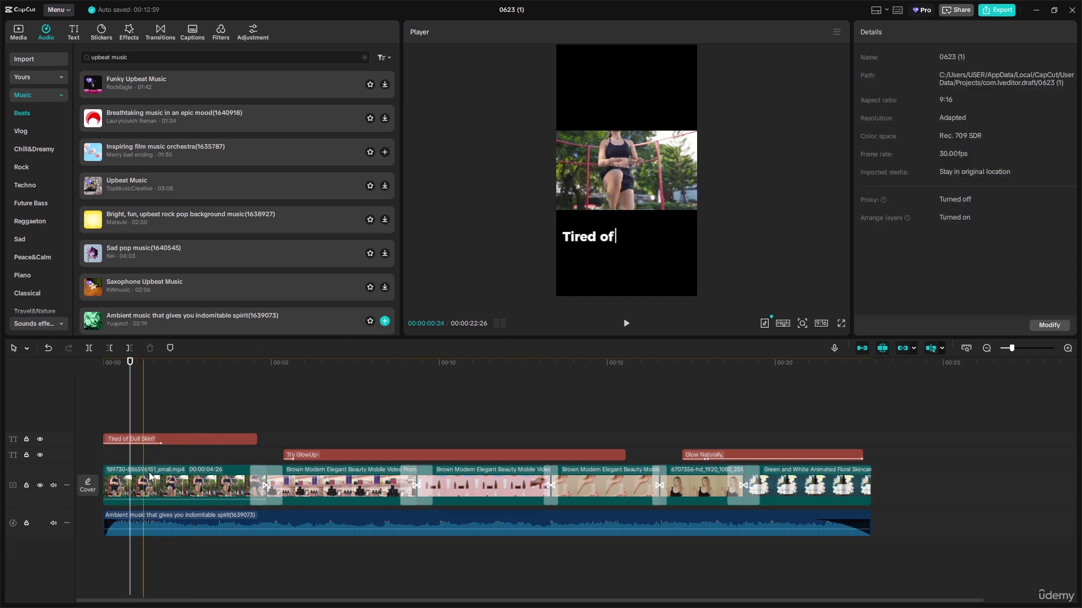
click(172, 485)
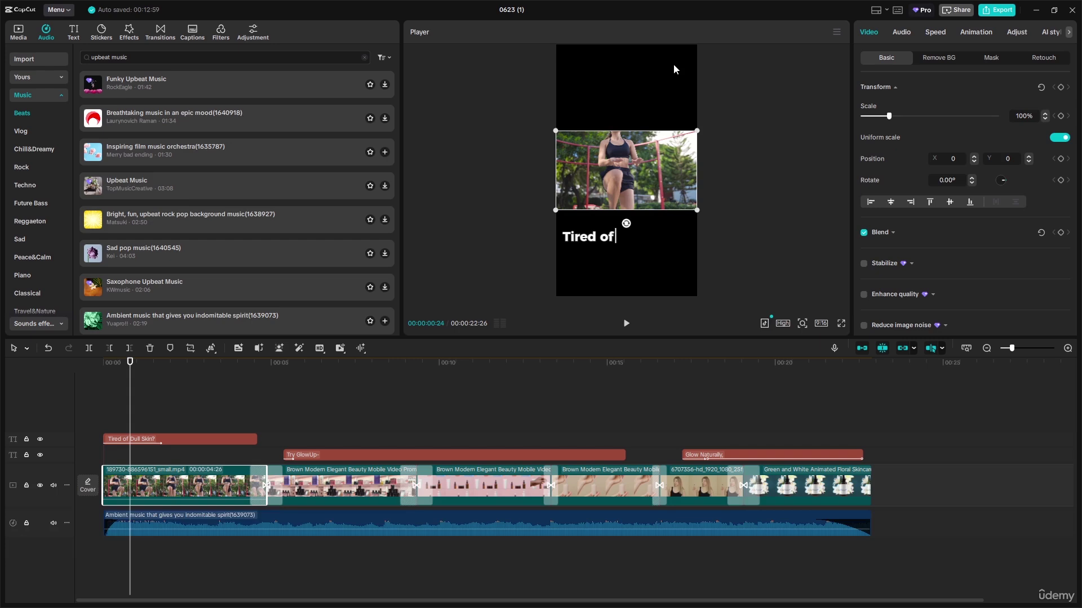
click(941, 59)
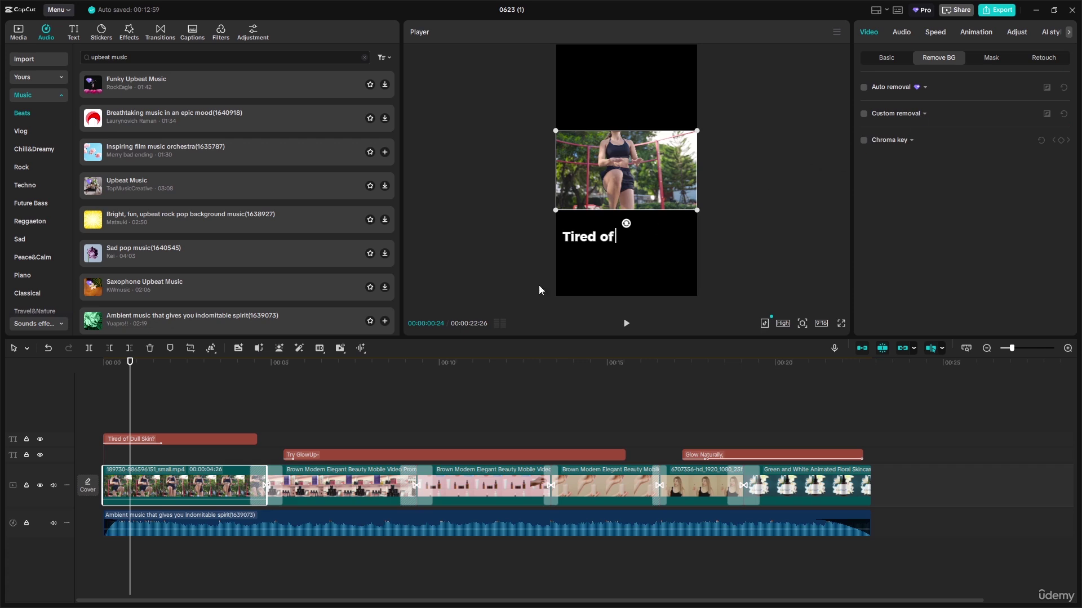
click(673, 270)
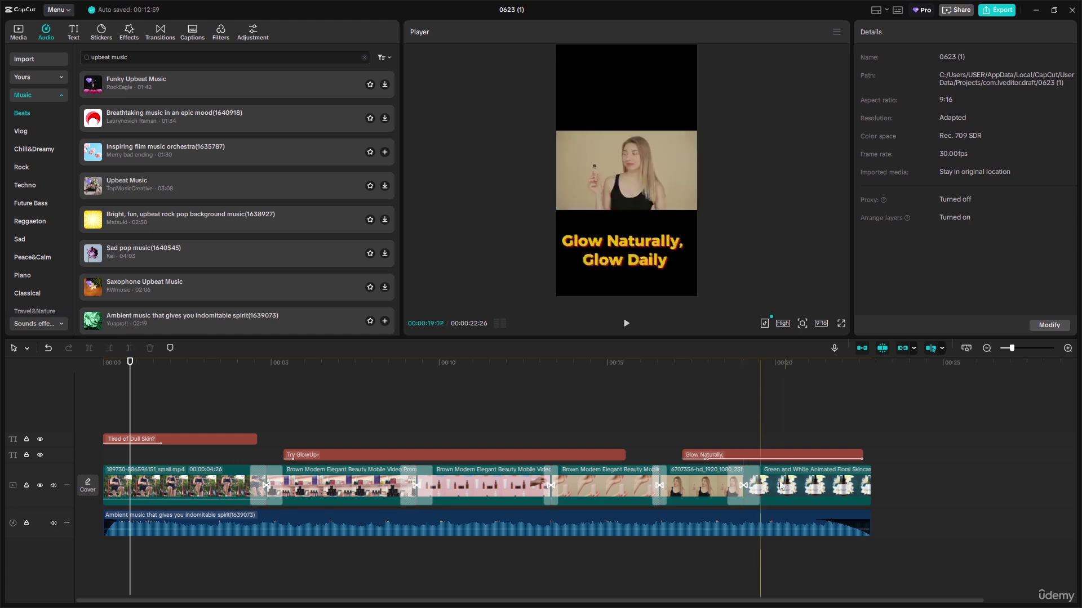
click(758, 485)
drag(130, 363, 794, 410)
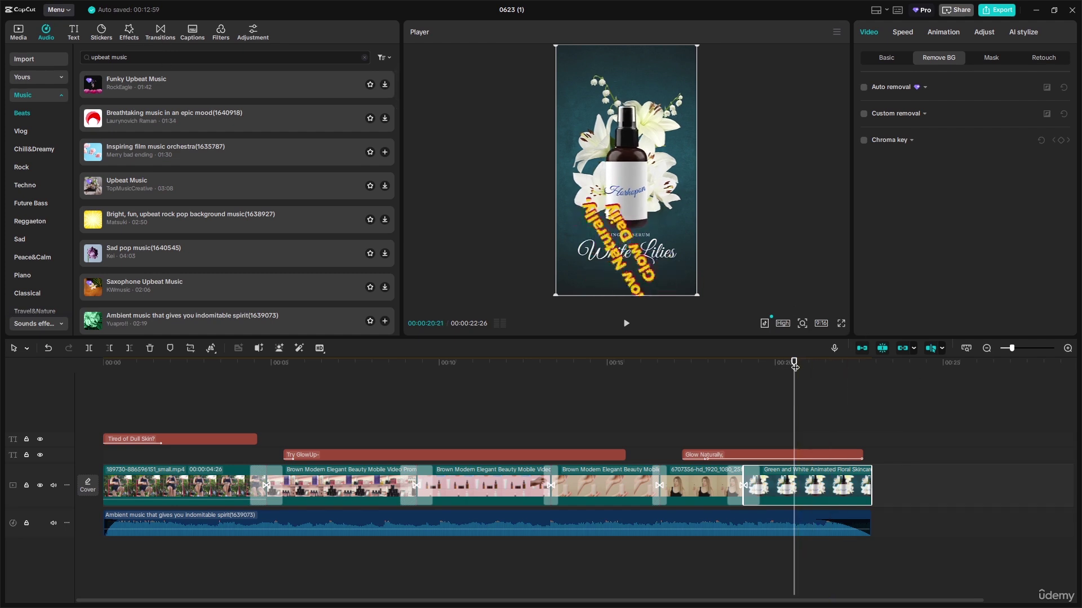
- Place the featured Crystal Clear filter on its own track above the pink product clip
click(660, 378)
drag(644, 387, 496, 392)
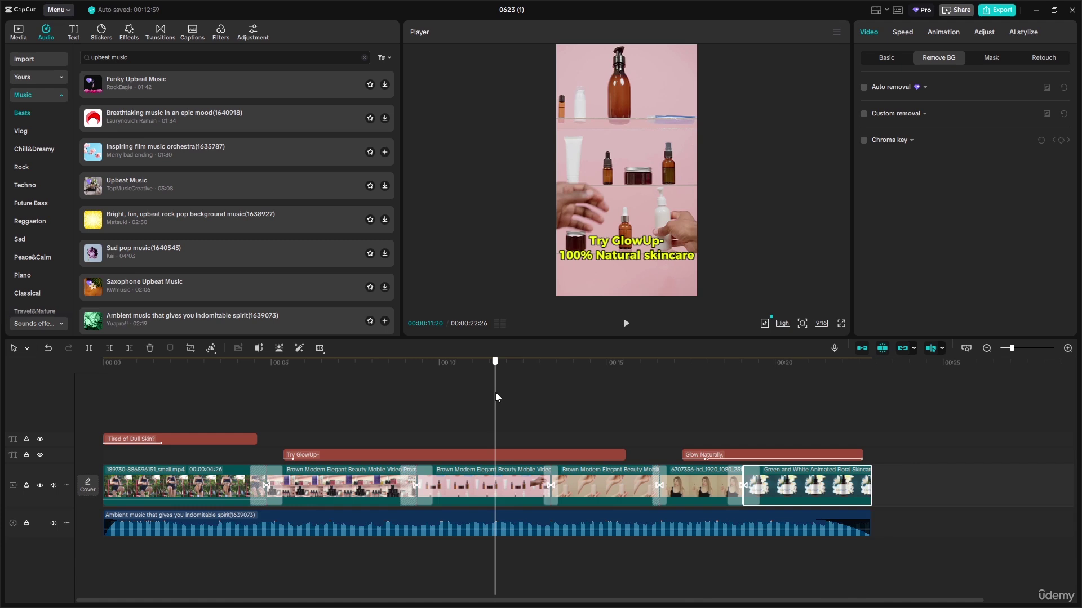
click(512, 481)
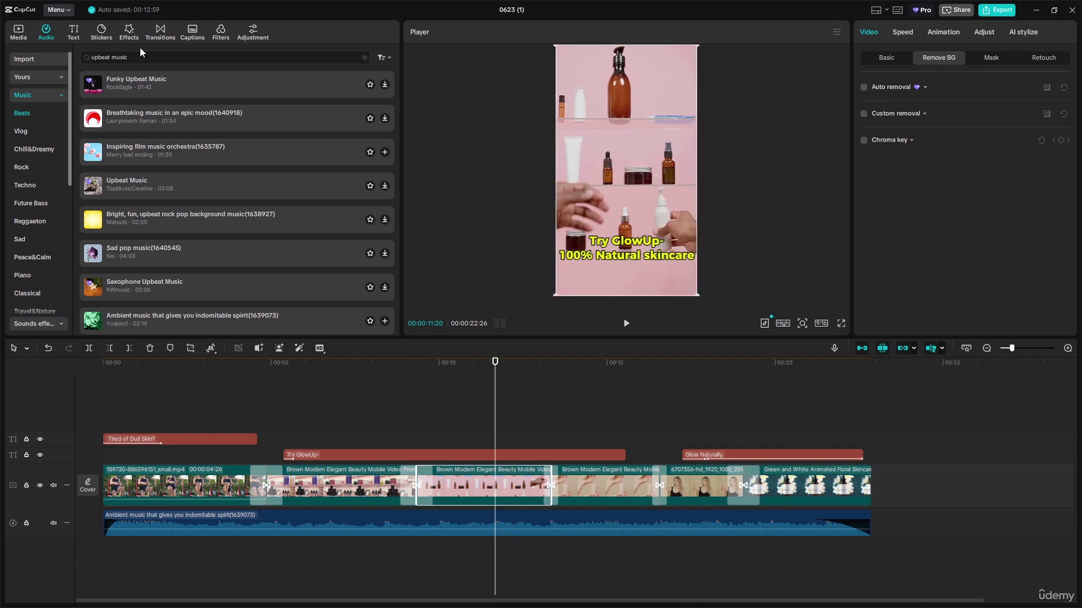
click(128, 33)
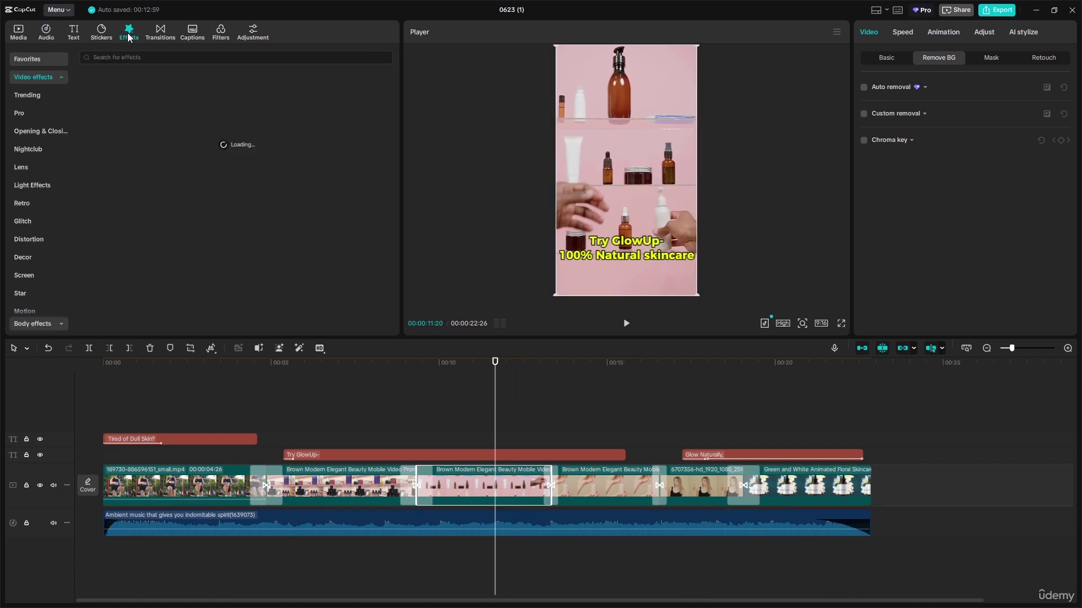
click(223, 35)
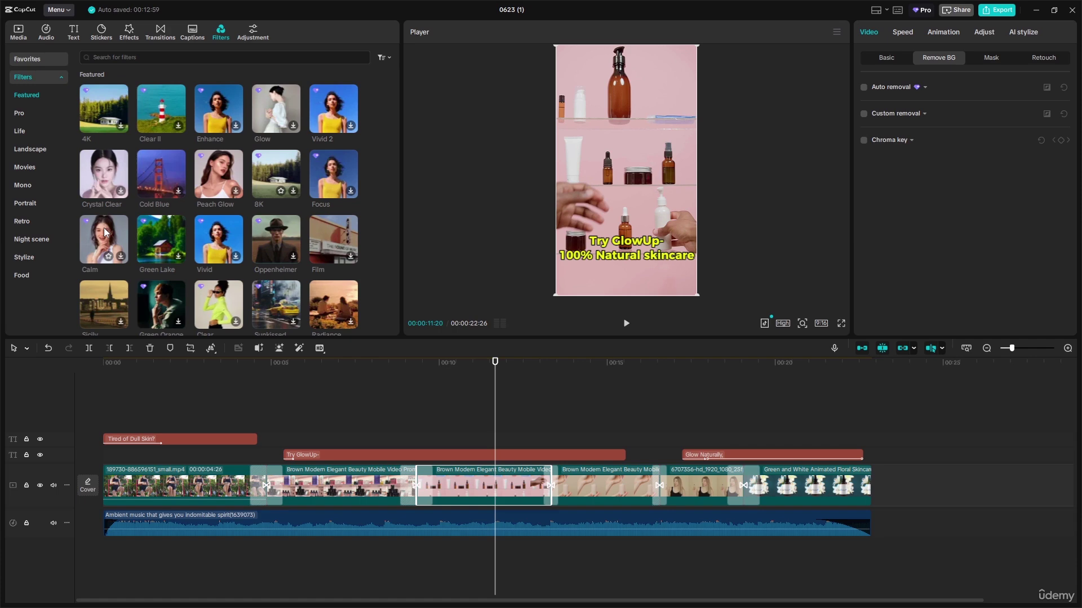
click(96, 178)
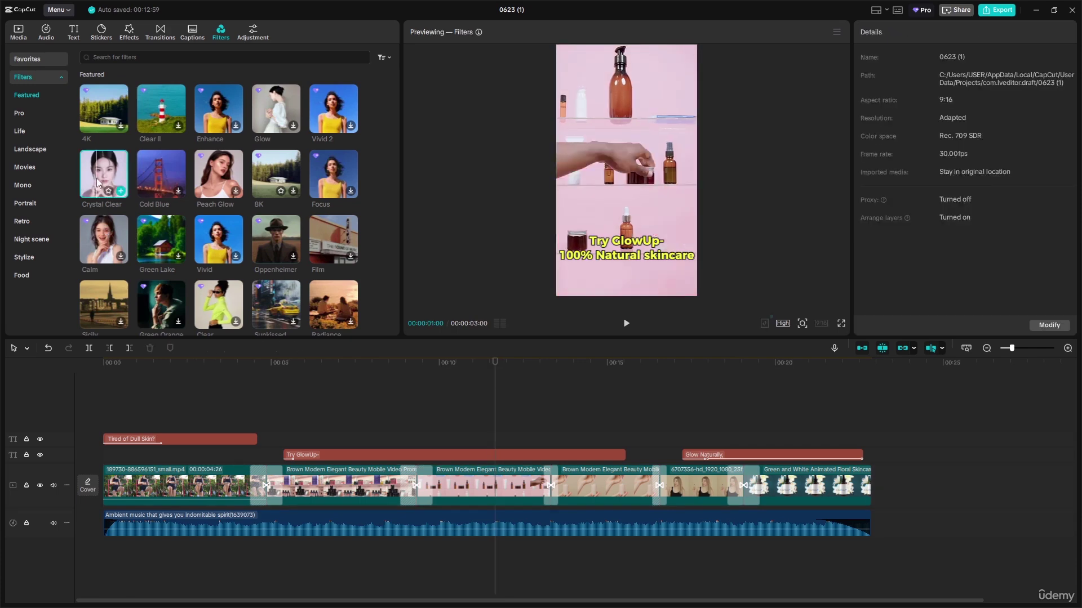
drag(96, 178, 449, 436)
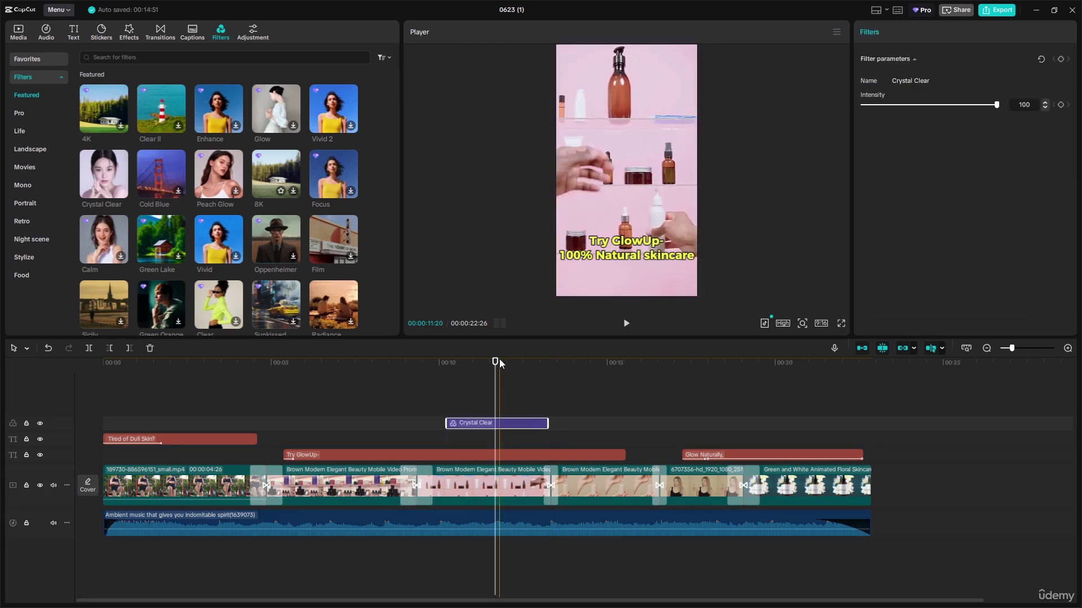
- Review the basic video settings of the opening workout clip, from transform to canvas
drag(499, 360, 160, 359)
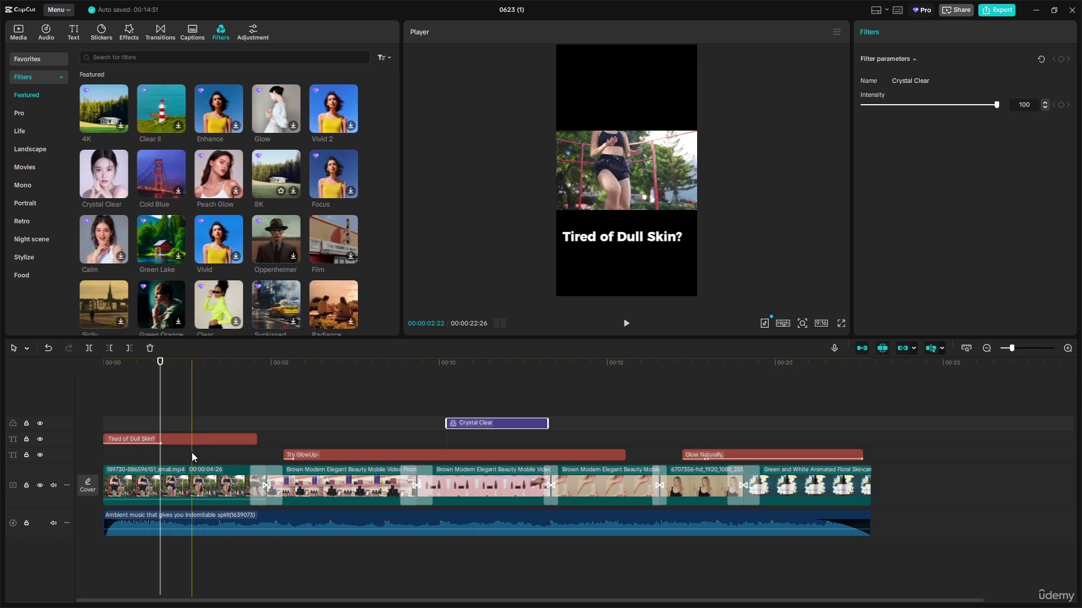
click(184, 485)
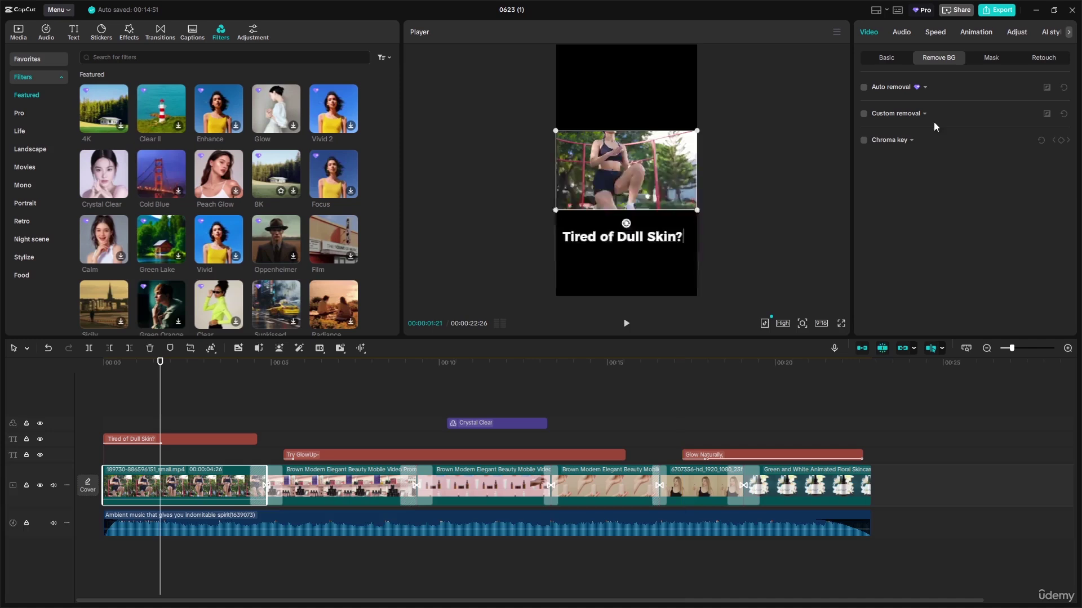
click(884, 61)
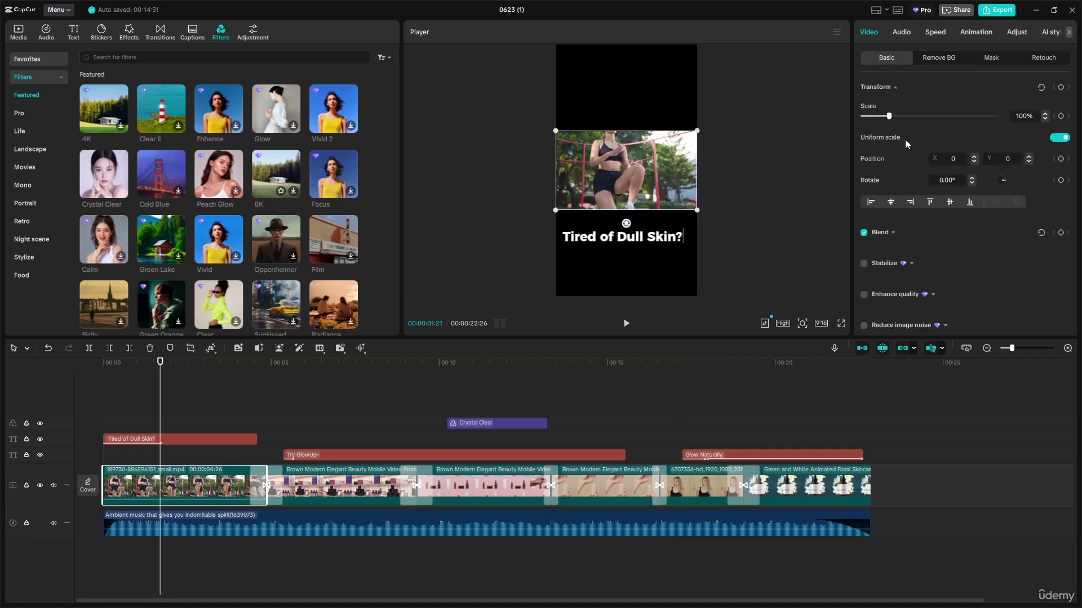
scroll(915, 264, down, 5)
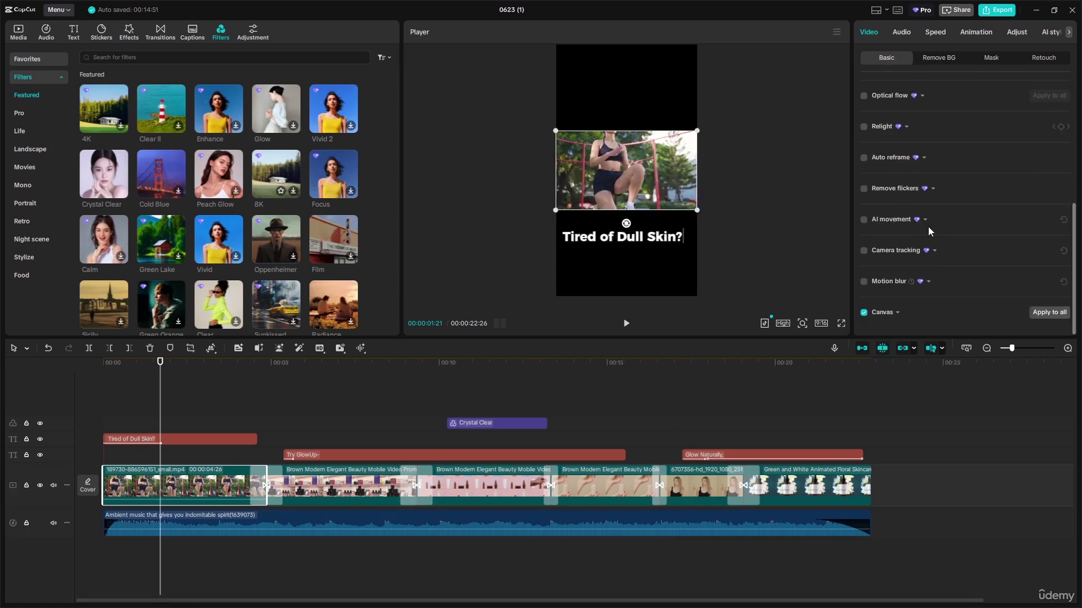
scroll(928, 227, up, 5)
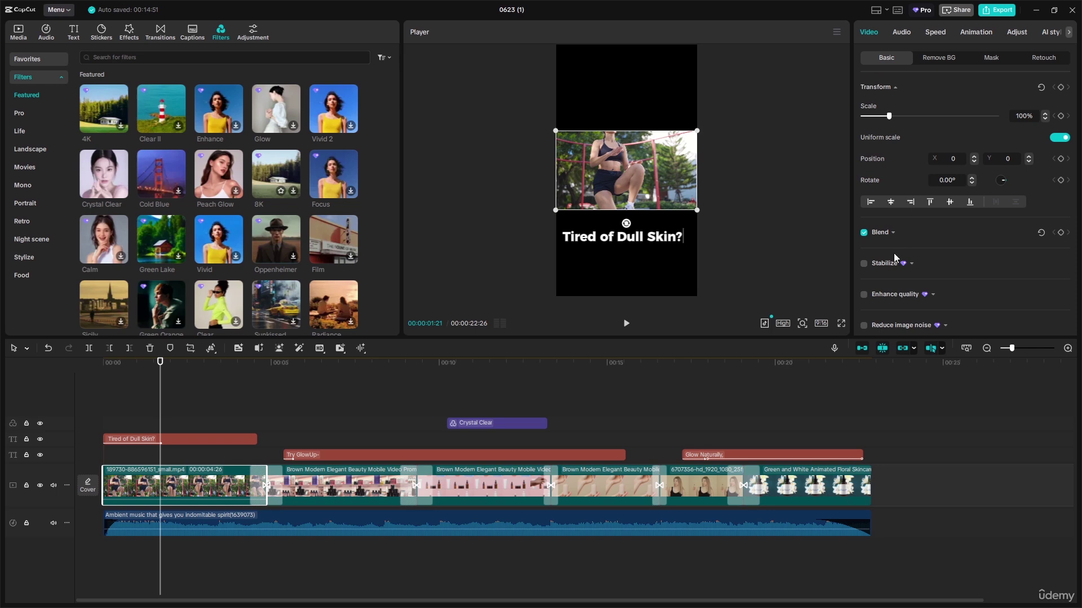
- Examine the optional enhancement settings of the opening workout clip, including Stabilize, Relight, Camera tracking and Motion blur
scroll(918, 276, down, 3)
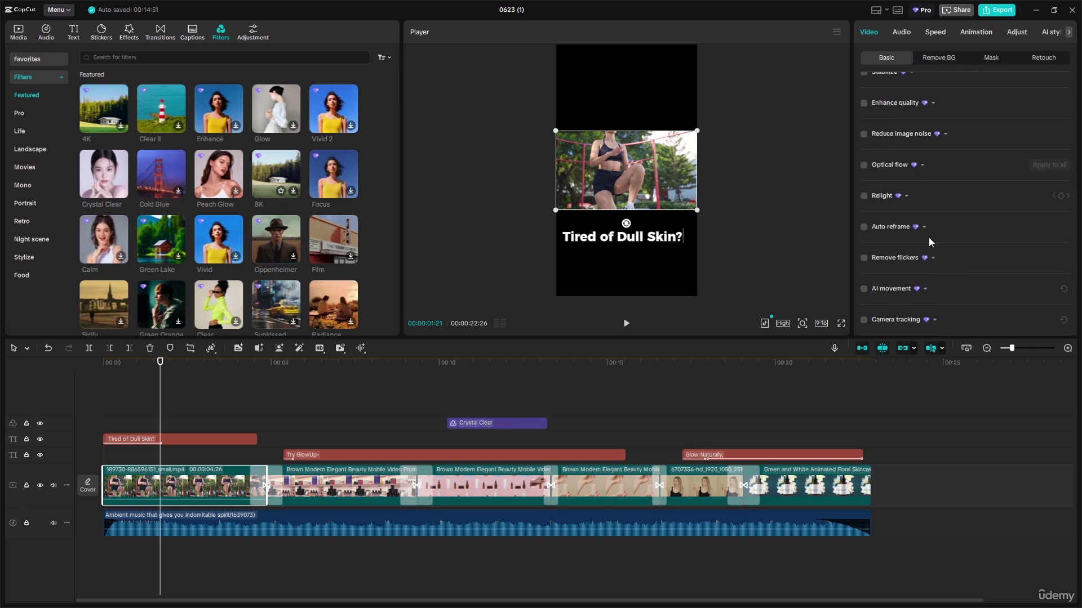
scroll(941, 211, down, 2)
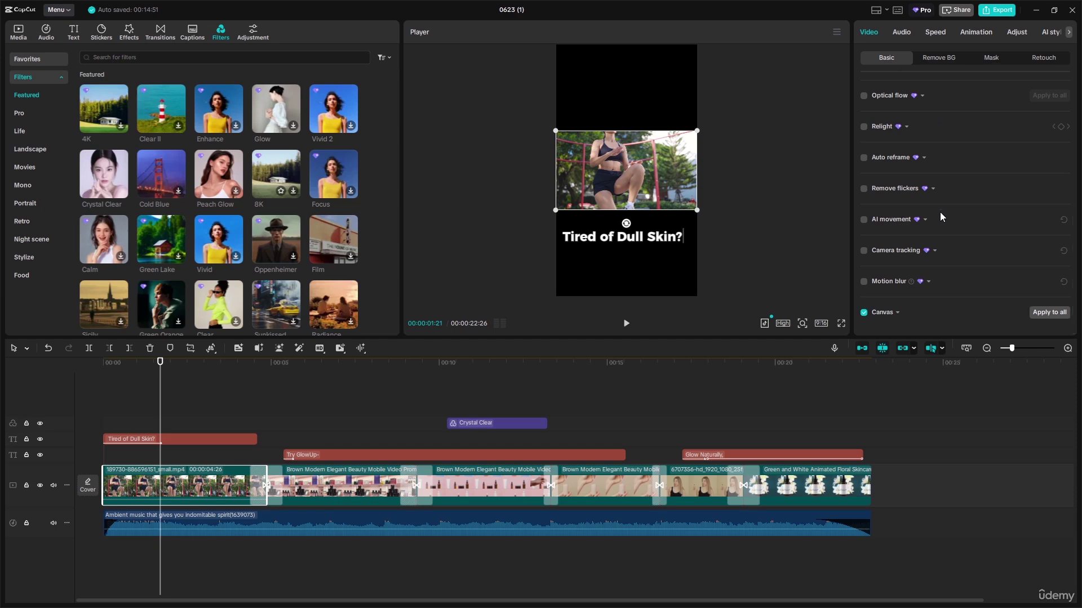
click(928, 283)
scroll(931, 284, up, 4)
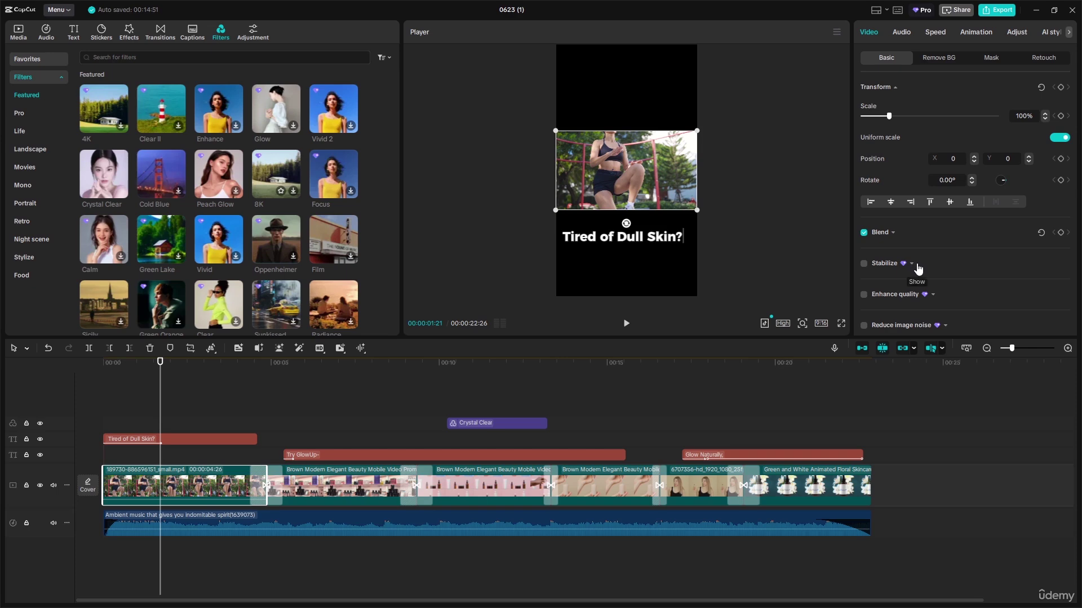
click(914, 264)
click(916, 267)
scroll(942, 254, down, 4)
scroll(946, 194, up, 4)
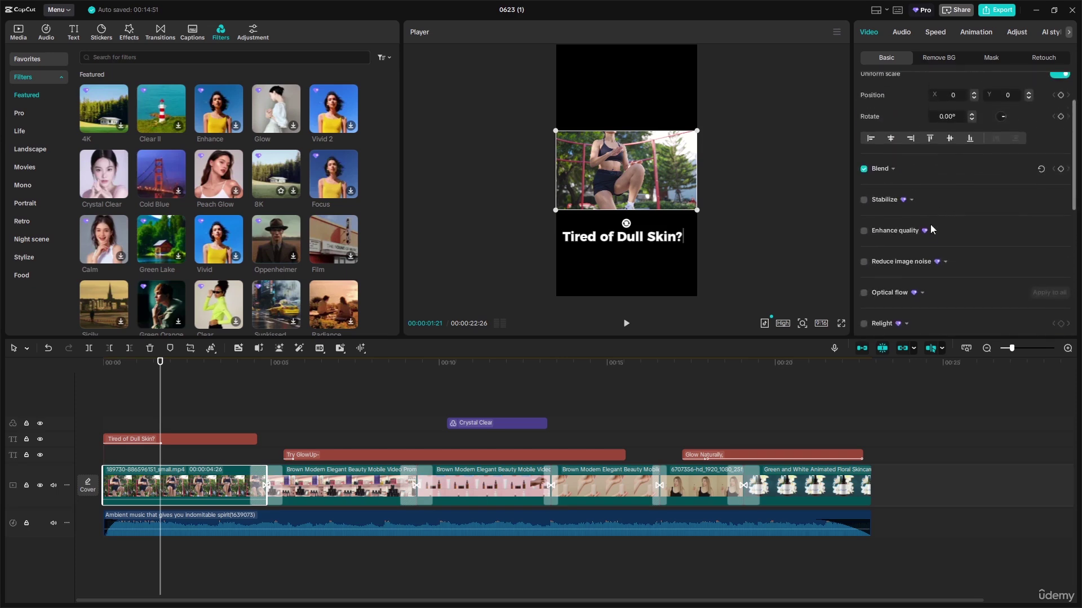
scroll(958, 275, down, 3)
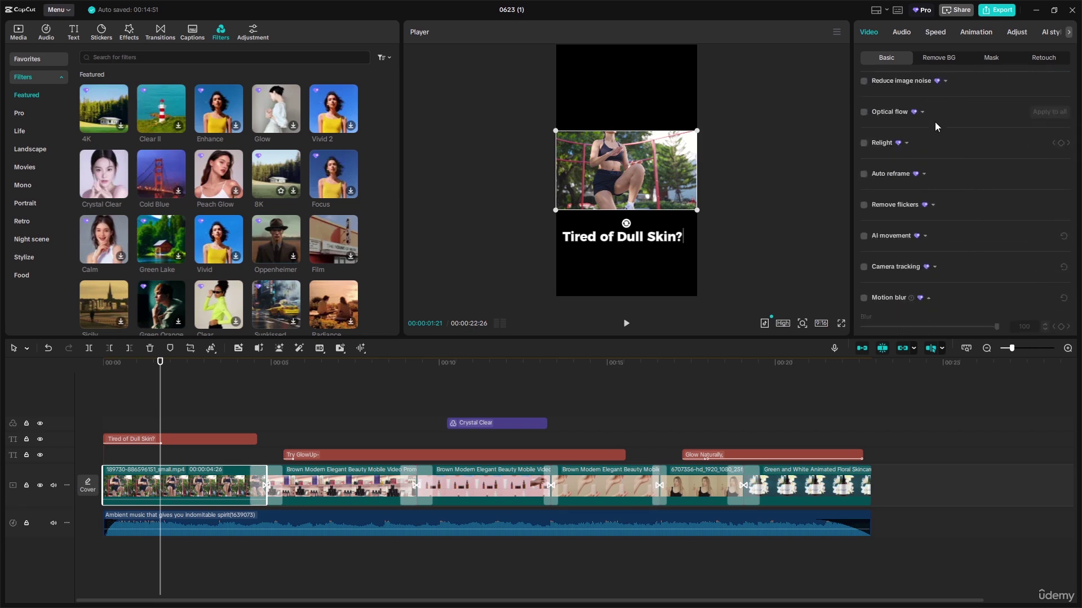
- Adjust the reds of the opening workout clip with HSL, setting hue to 11 and saturation to 33
click(1016, 32)
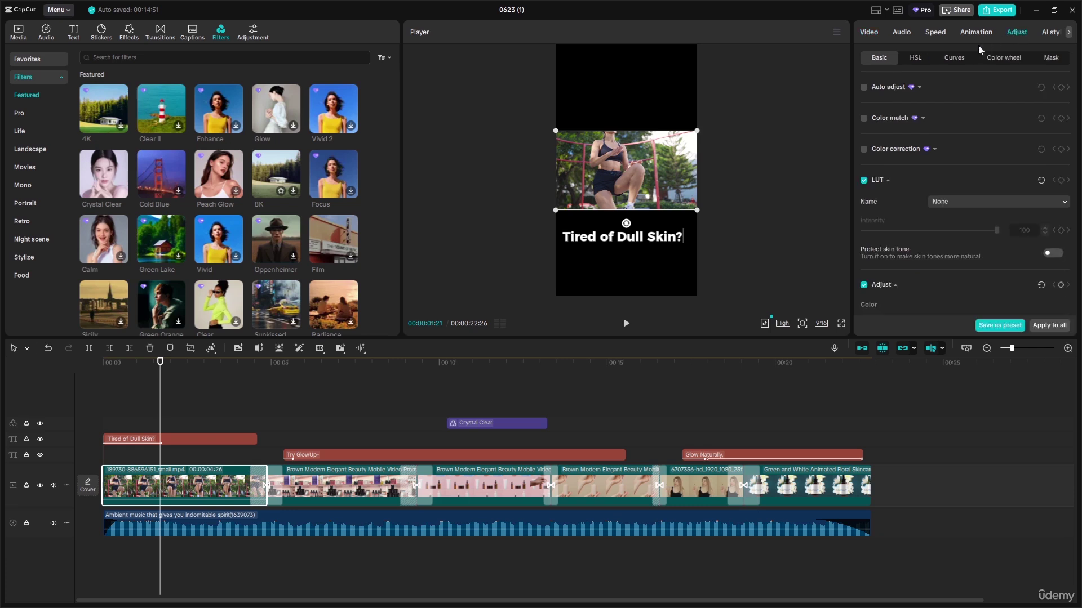
click(915, 59)
drag(930, 140, 951, 161)
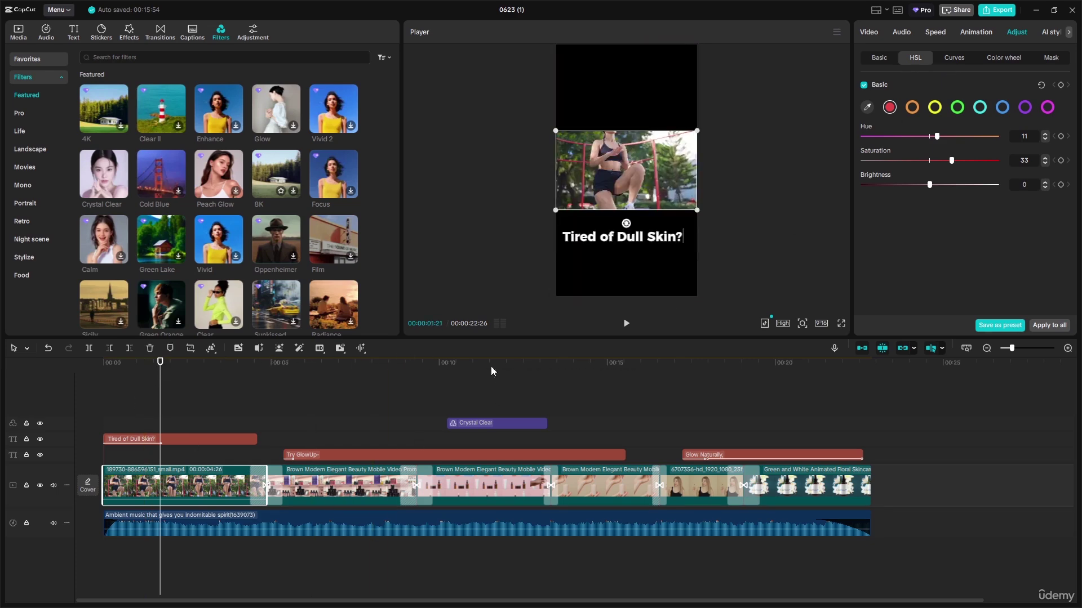
- Set the HSL reds of the fourth clip, just before the blonde woman's clip, to hue 57, saturation -63 and brightness 7
click(603, 487)
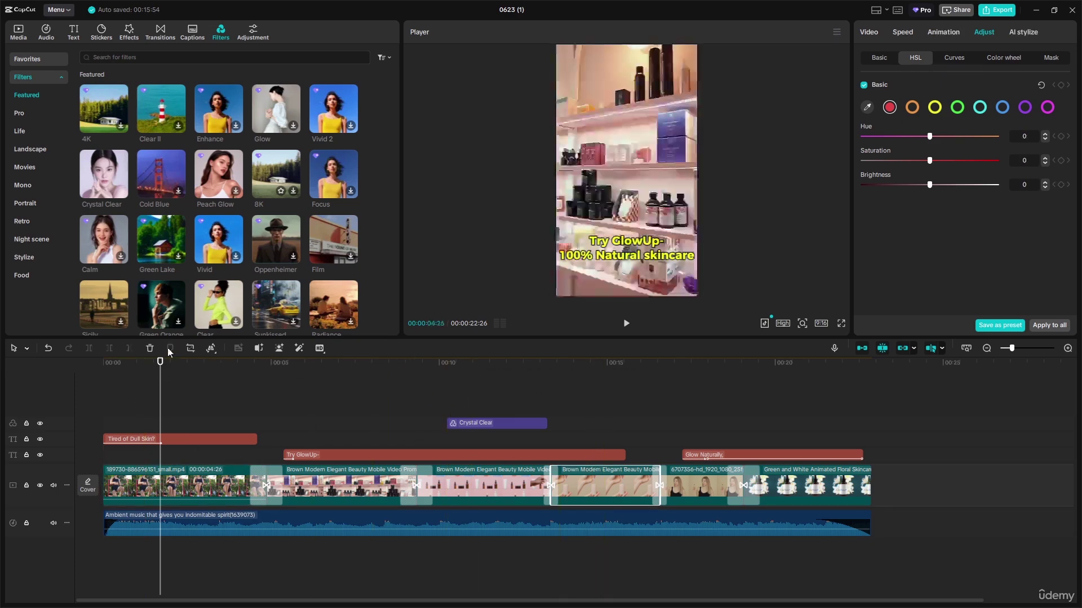
drag(160, 365, 710, 417)
drag(929, 137, 969, 140)
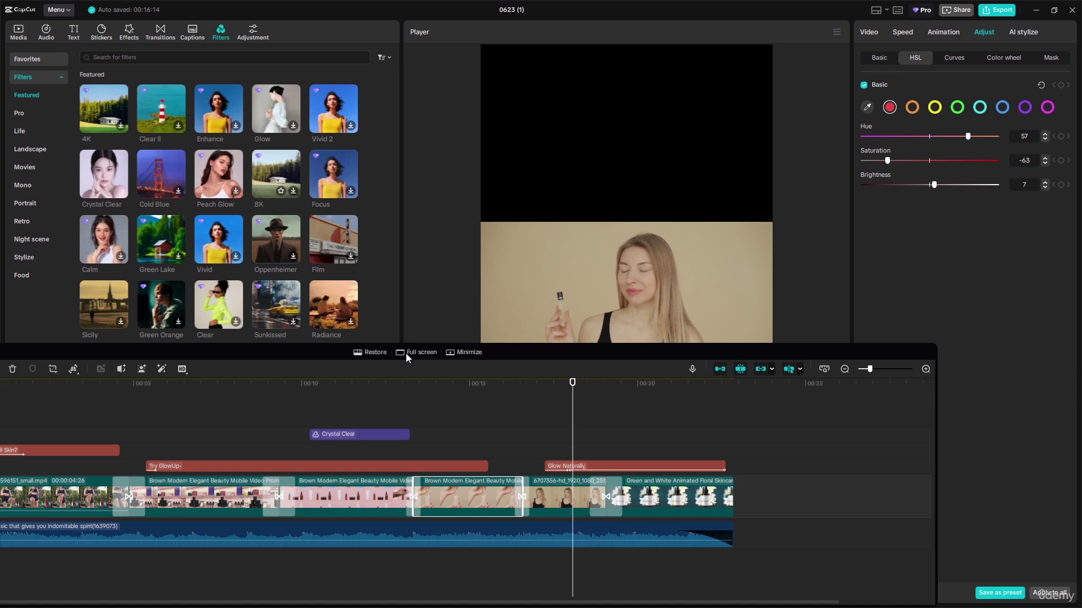
click(375, 353)
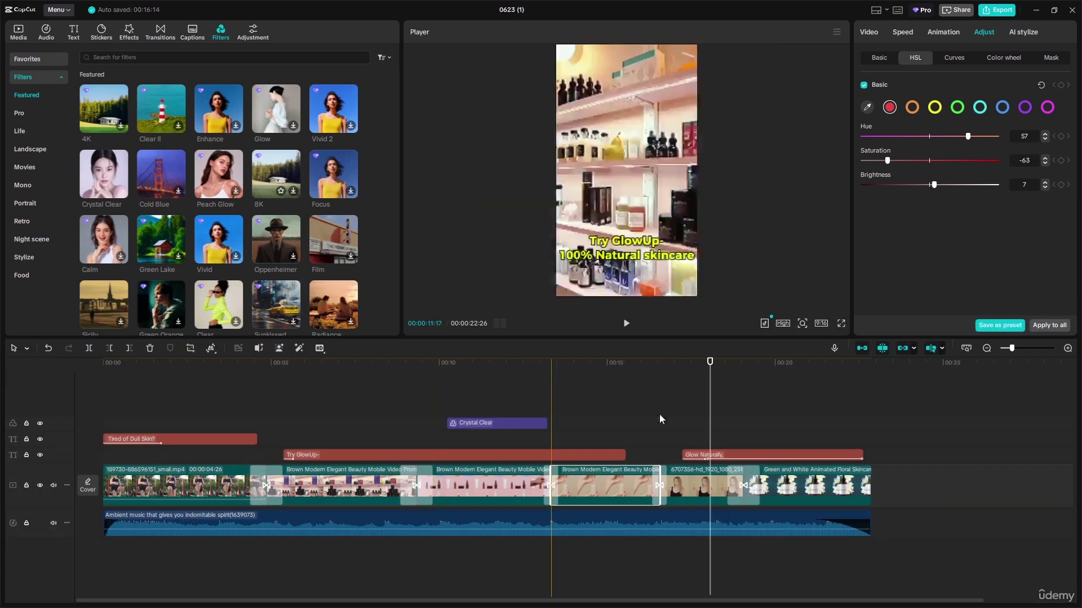
- Play back the promo from the start to check the colour adjustments
drag(709, 364, 227, 369)
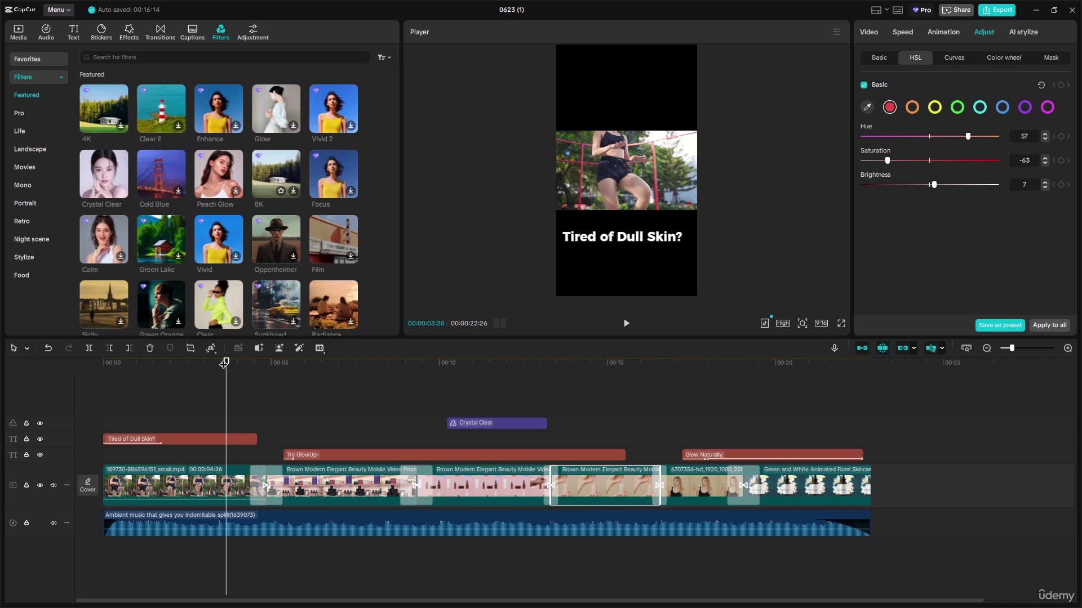
drag(223, 364, 86, 383)
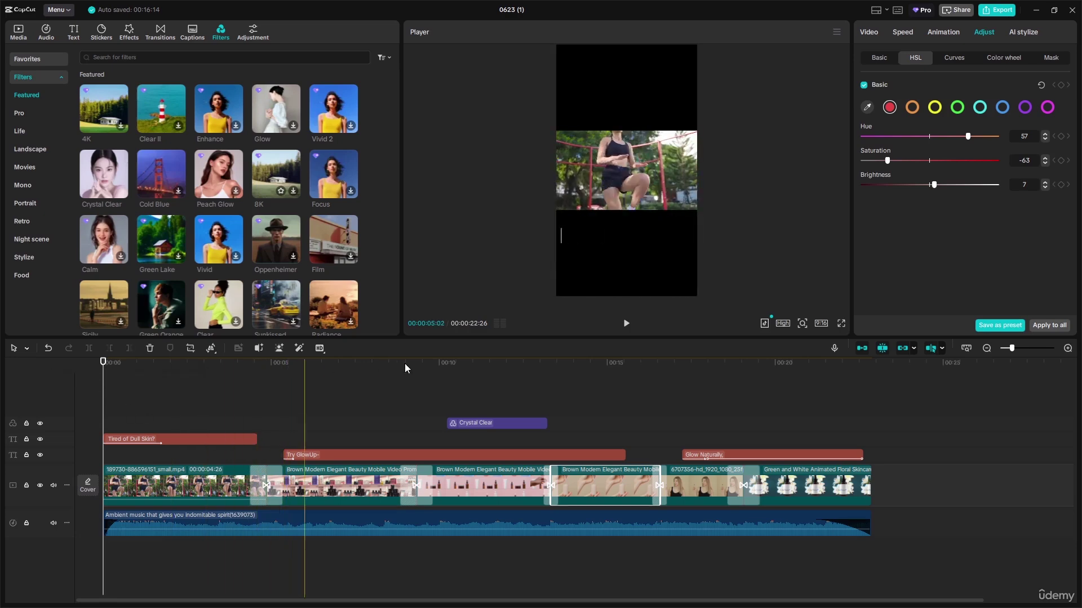
click(628, 325)
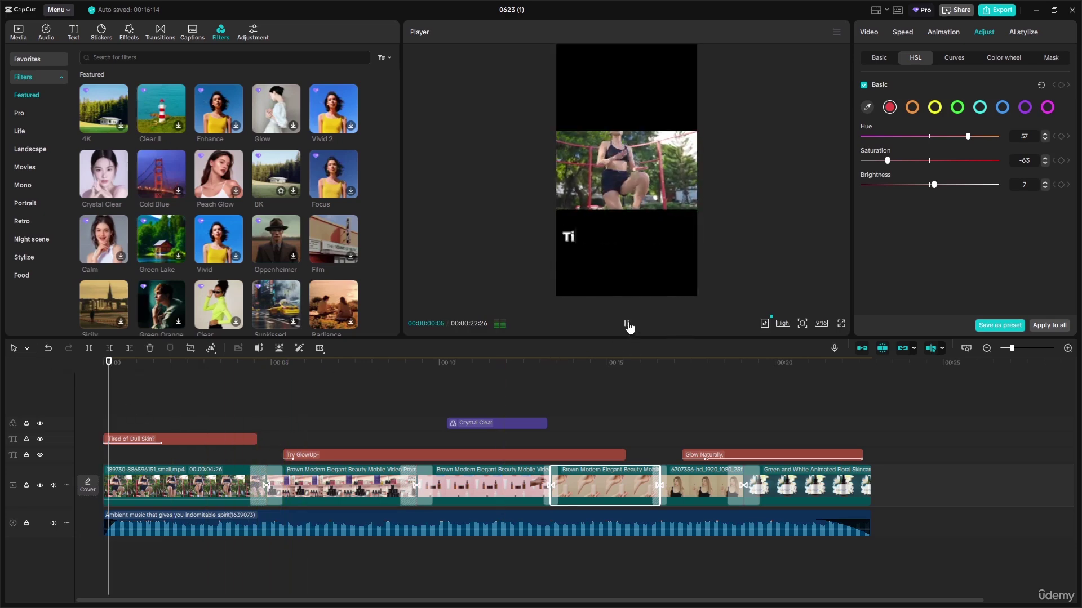